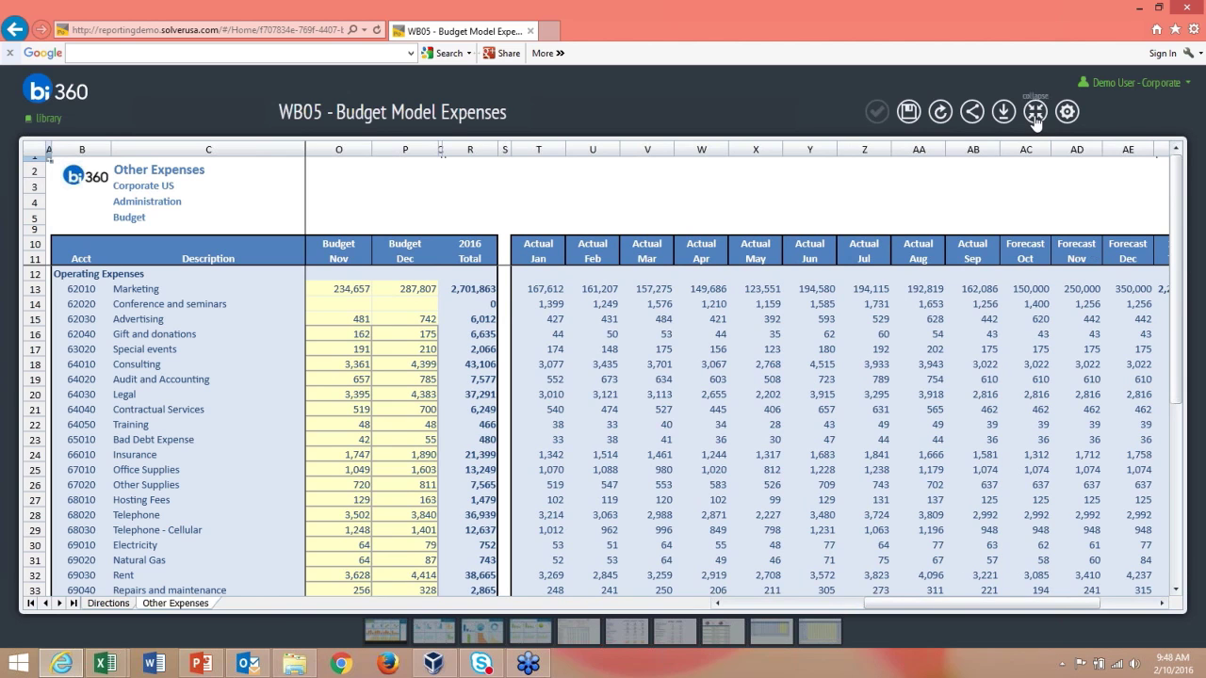
Step: Set the last actual period to 201510, refresh the expense budget and review its actual and forecast columns in the expanded view
left_click(1035, 113)
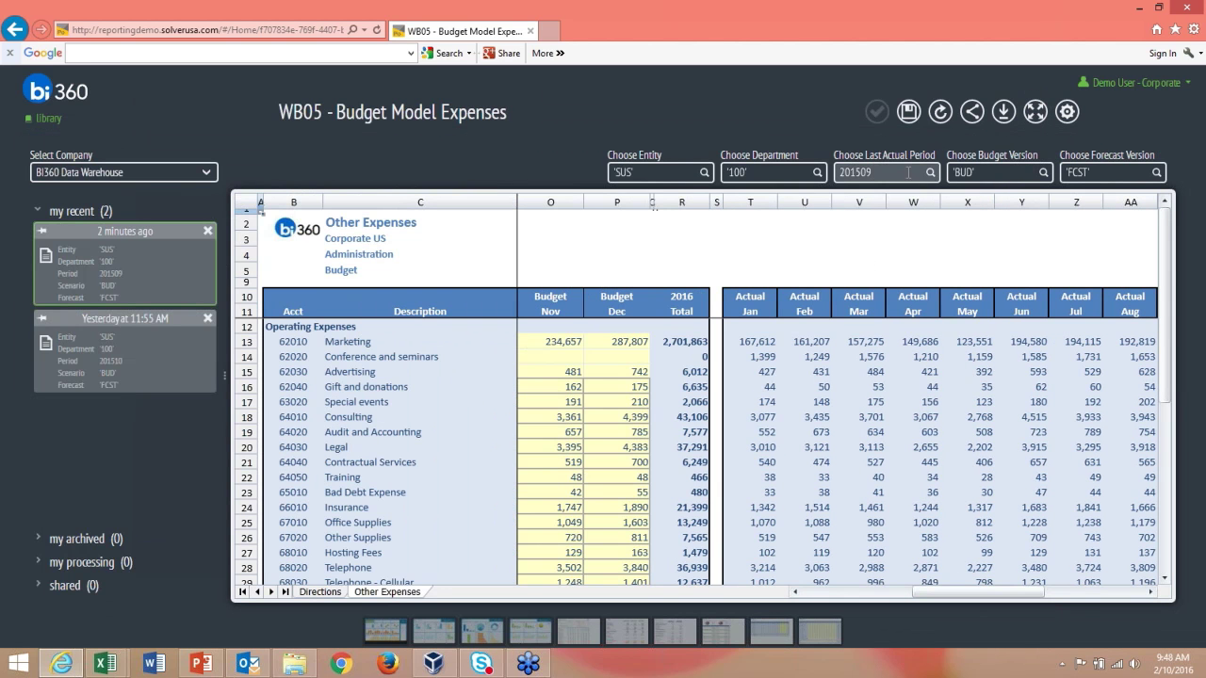
key("BackSpace")
key("BackSpace")
type("10")
left_click(943, 114)
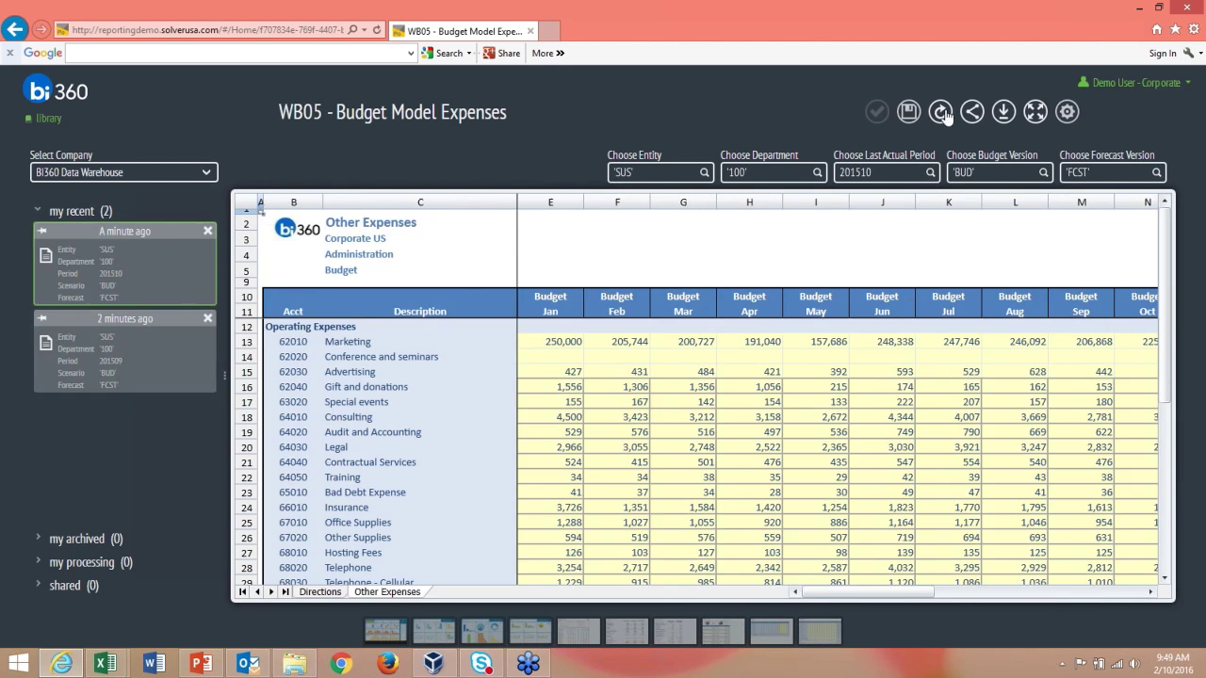
left_click(1034, 111)
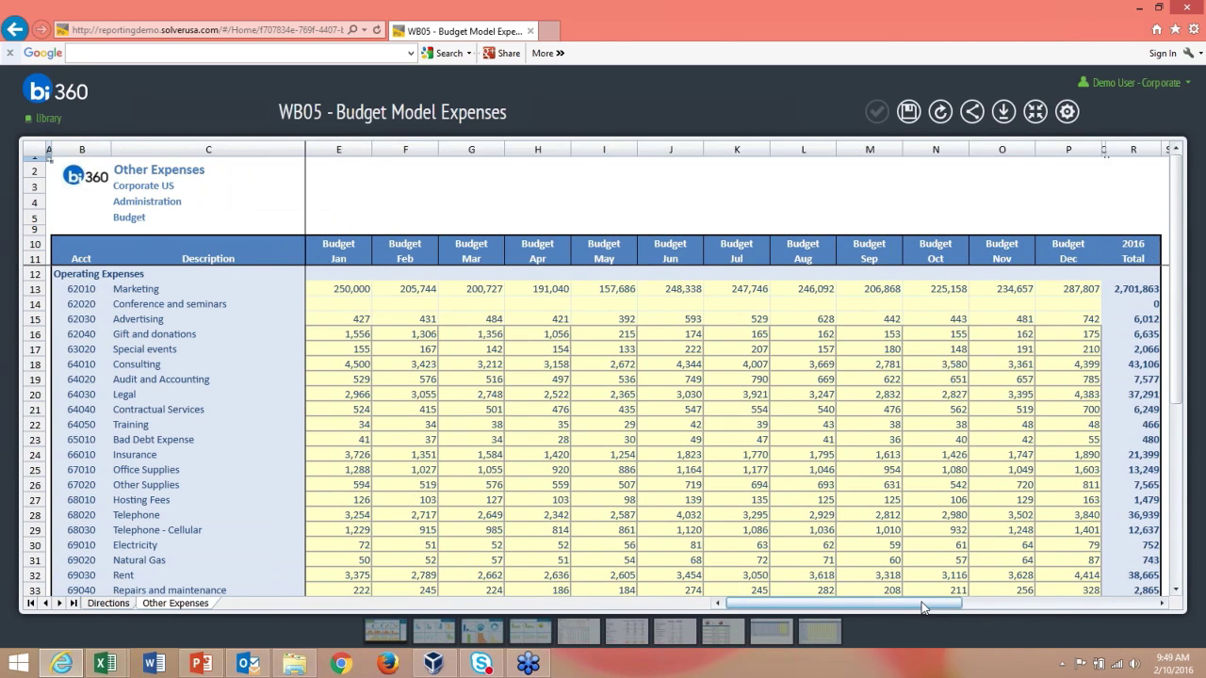
left_click_drag(866, 608, 1021, 608)
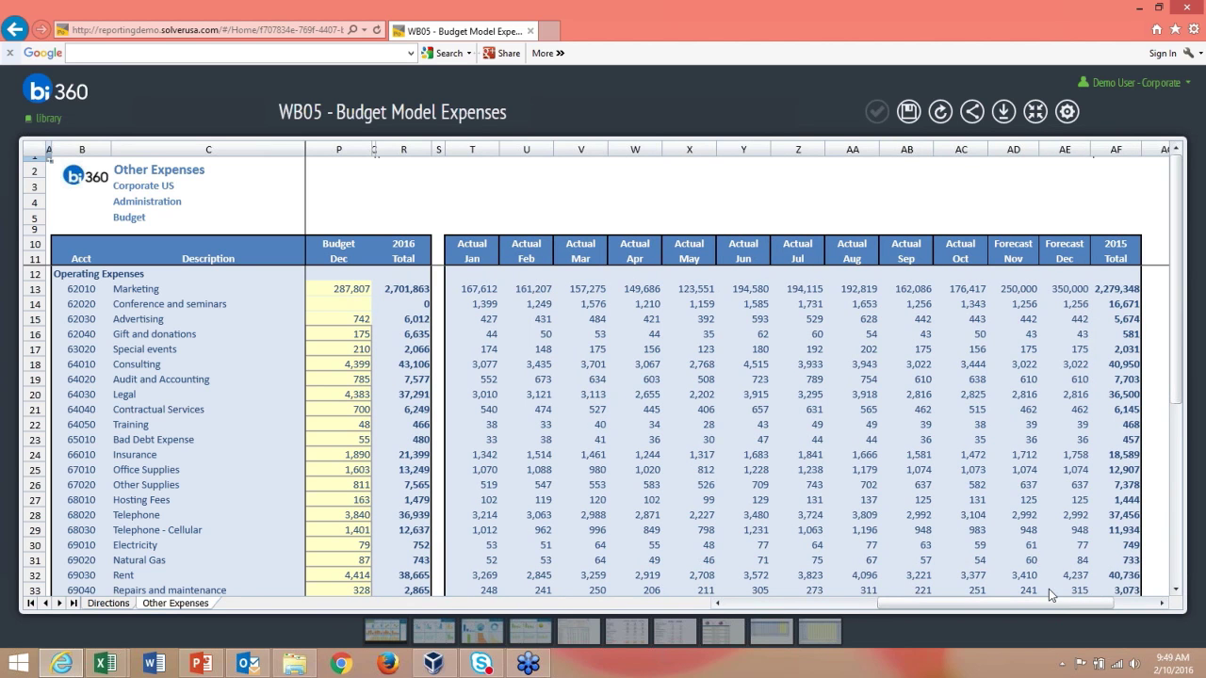
left_click_drag(1033, 616, 857, 617)
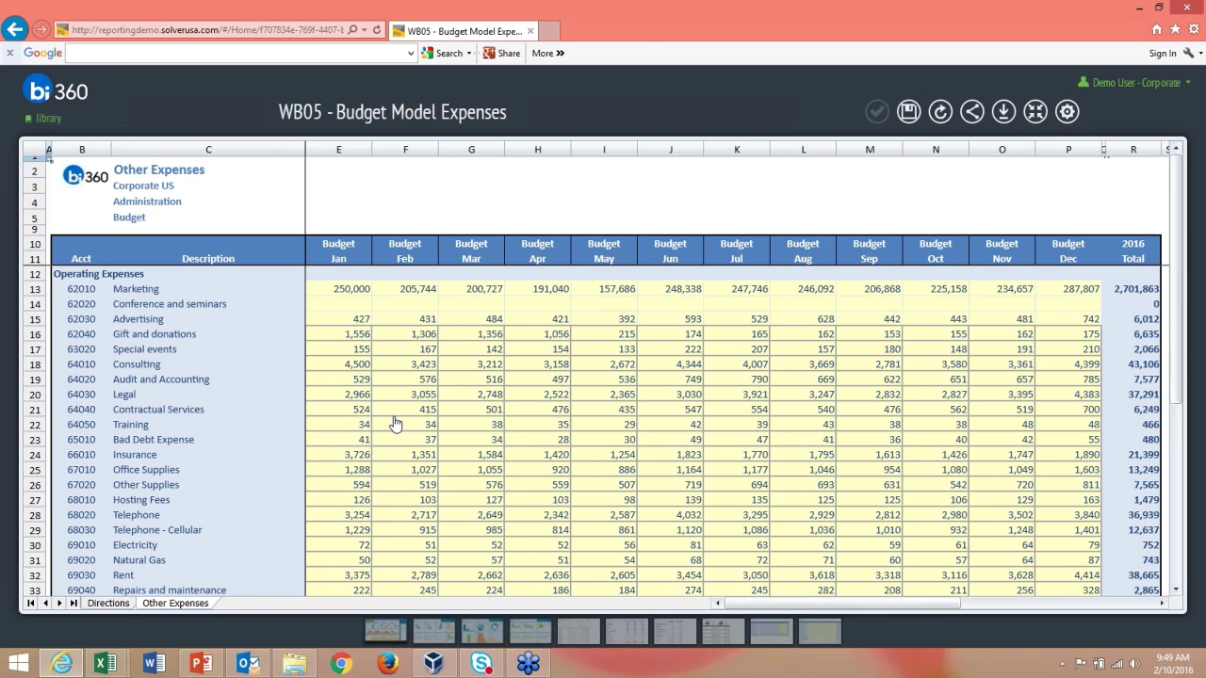
Step: Enter 5,000 as the January and February budget for account 62020, Conference and seminars
left_click(327, 305)
type("5")
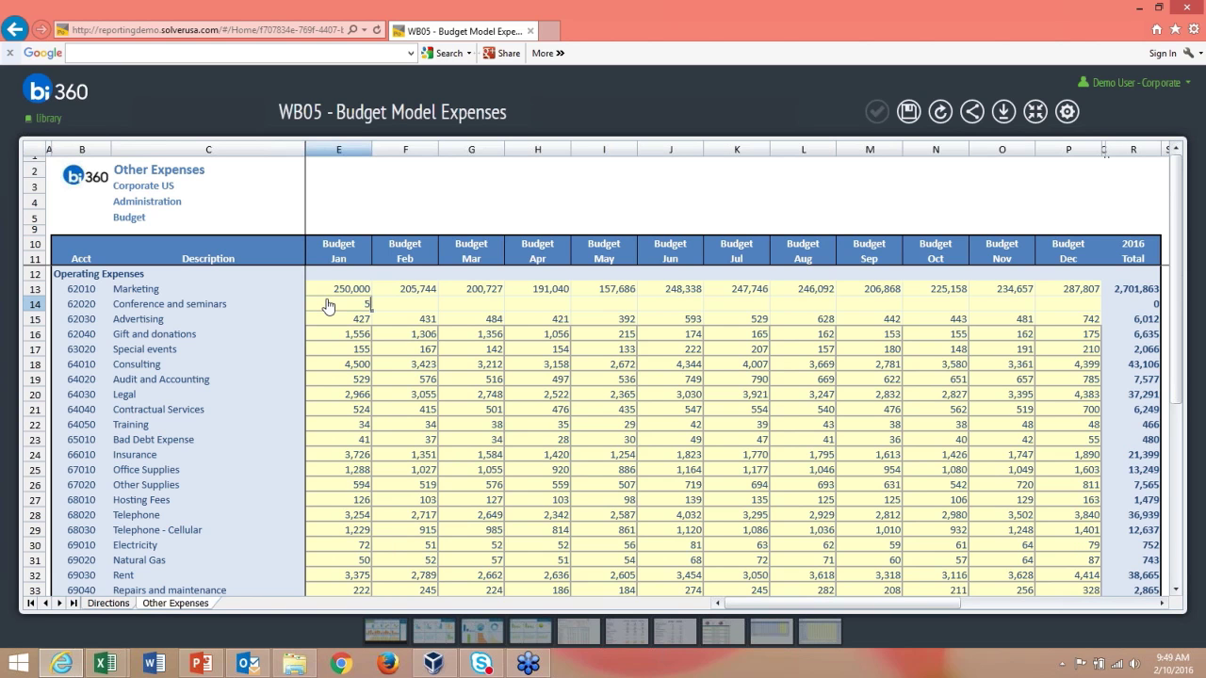
type(",000")
key("Tab")
type("5")
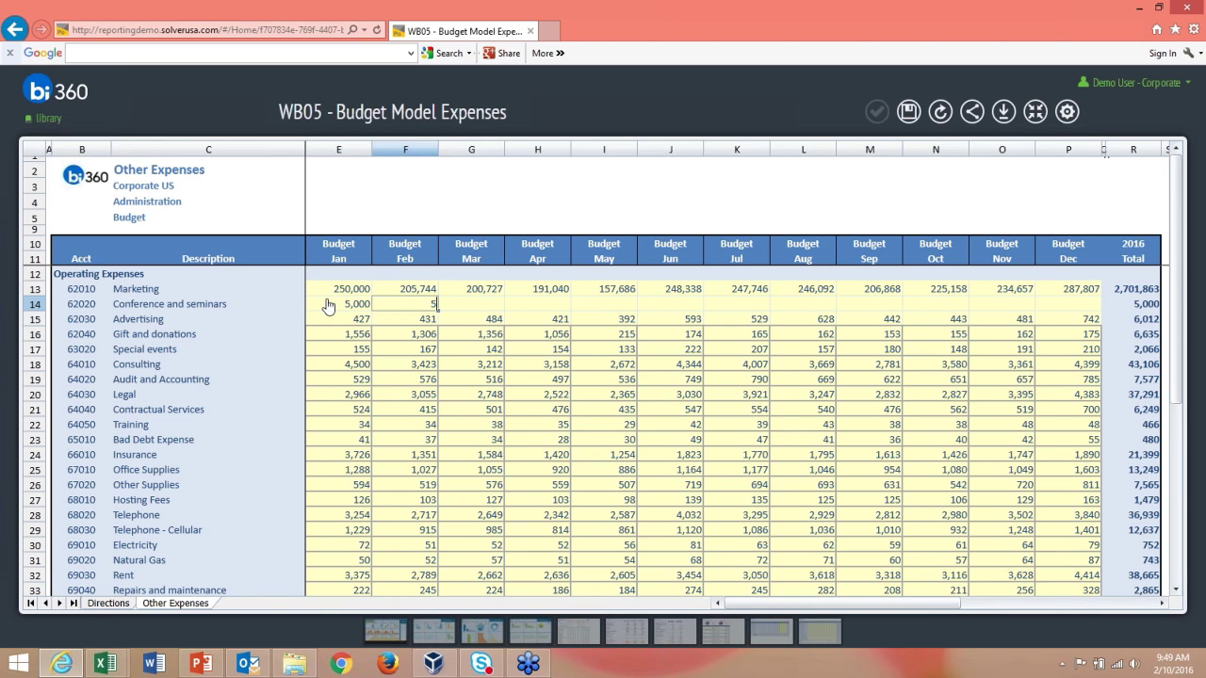
type(",000")
key("Return")
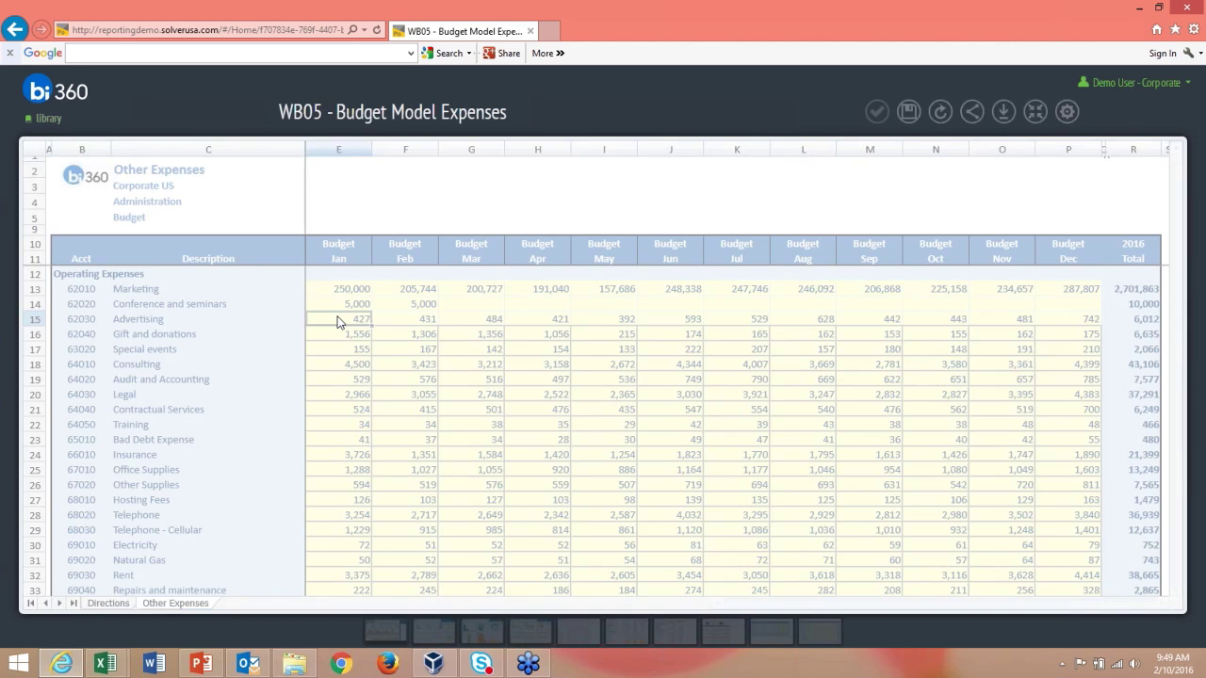
Step: For the Advertising row, spread a total of 75000 using the Even distribution, increase each value by 5% and accept the amounts
double_click(339, 322)
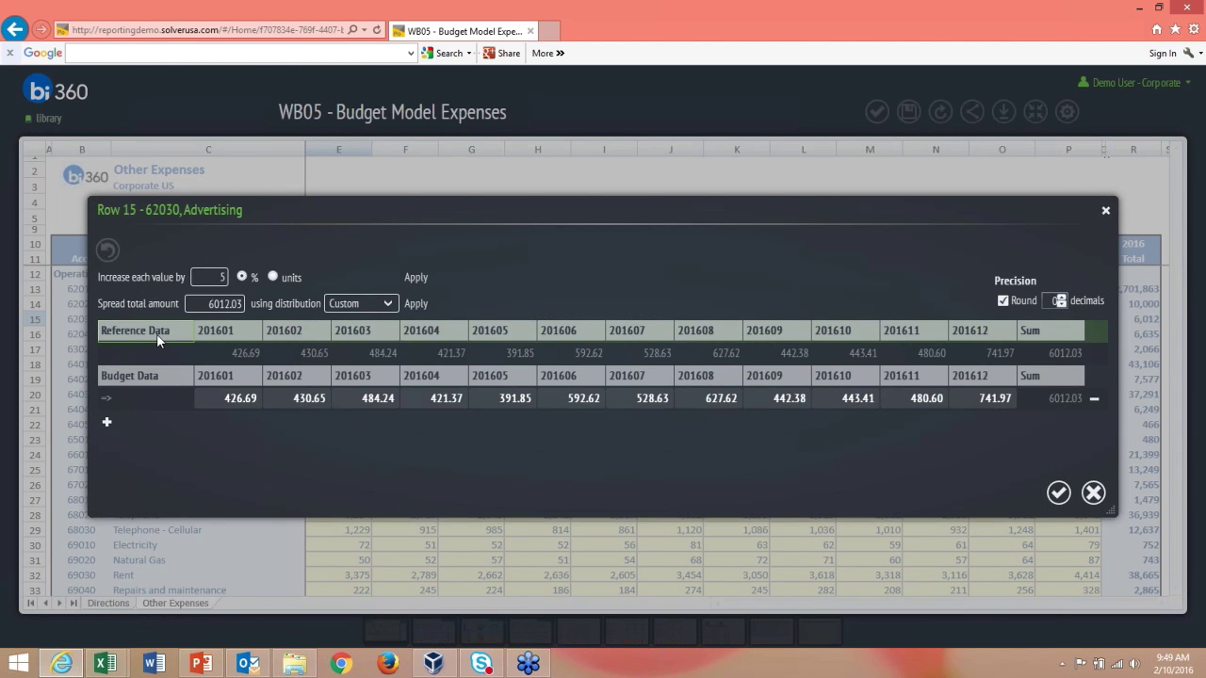
left_click(199, 303)
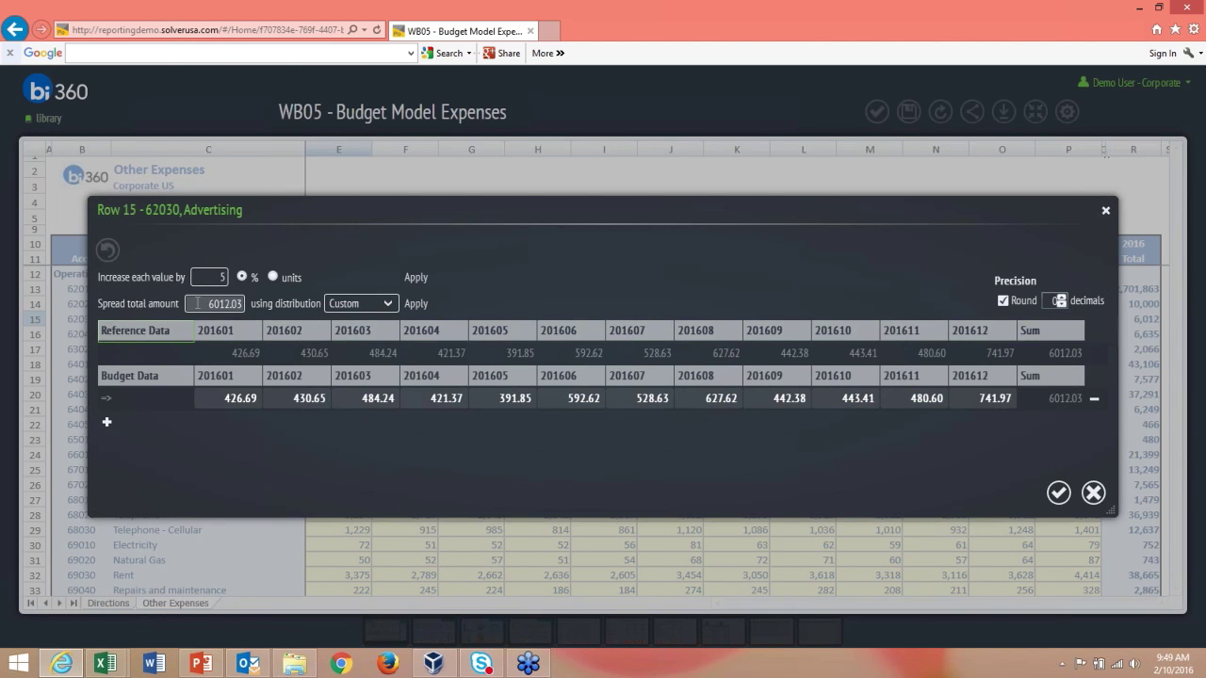
left_click_drag(209, 302, 240, 302)
type("75000")
left_click(363, 303)
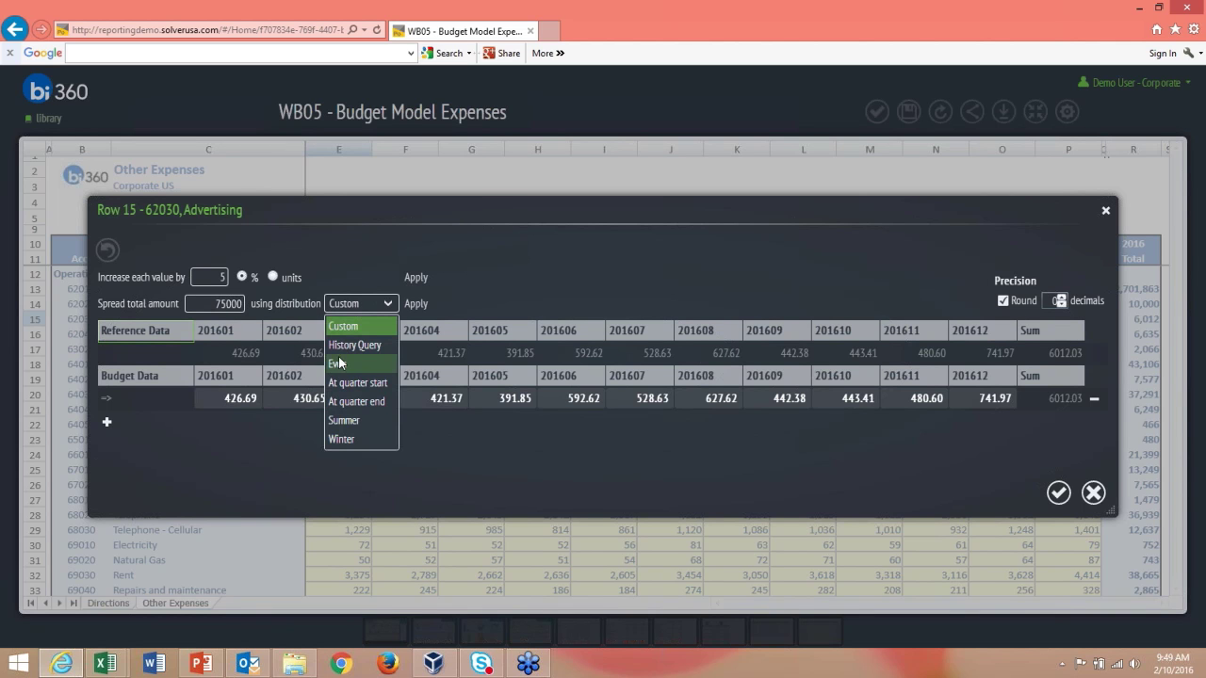
left_click(339, 363)
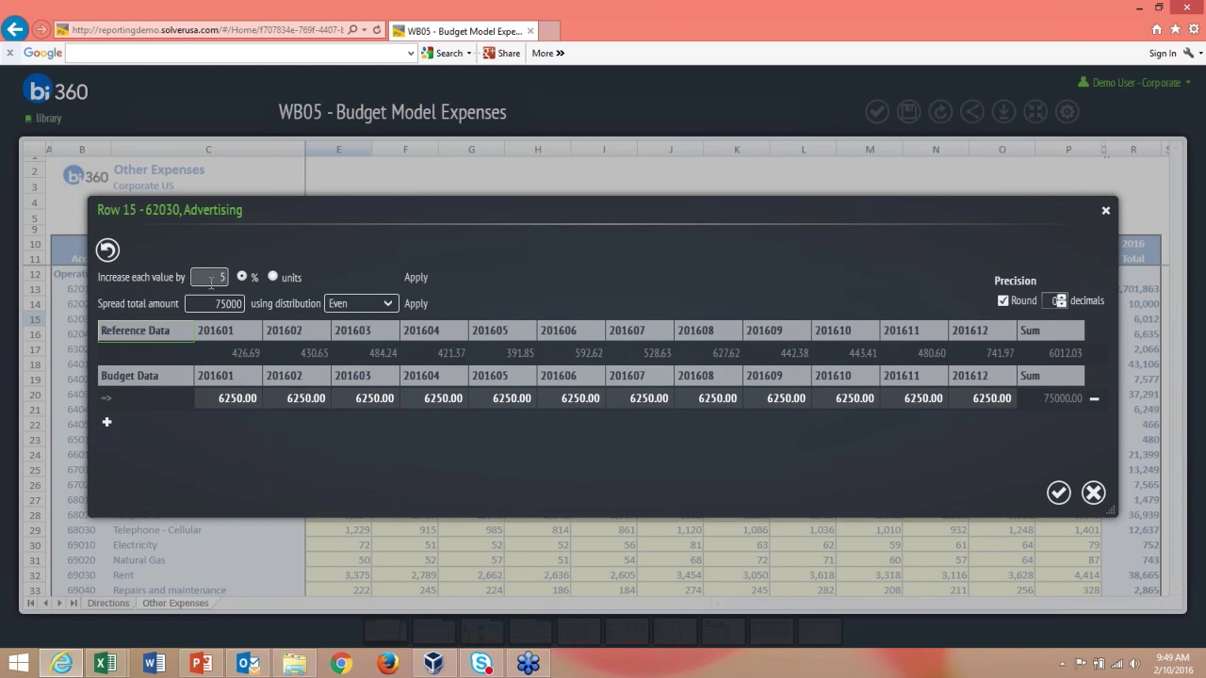
left_click(404, 277)
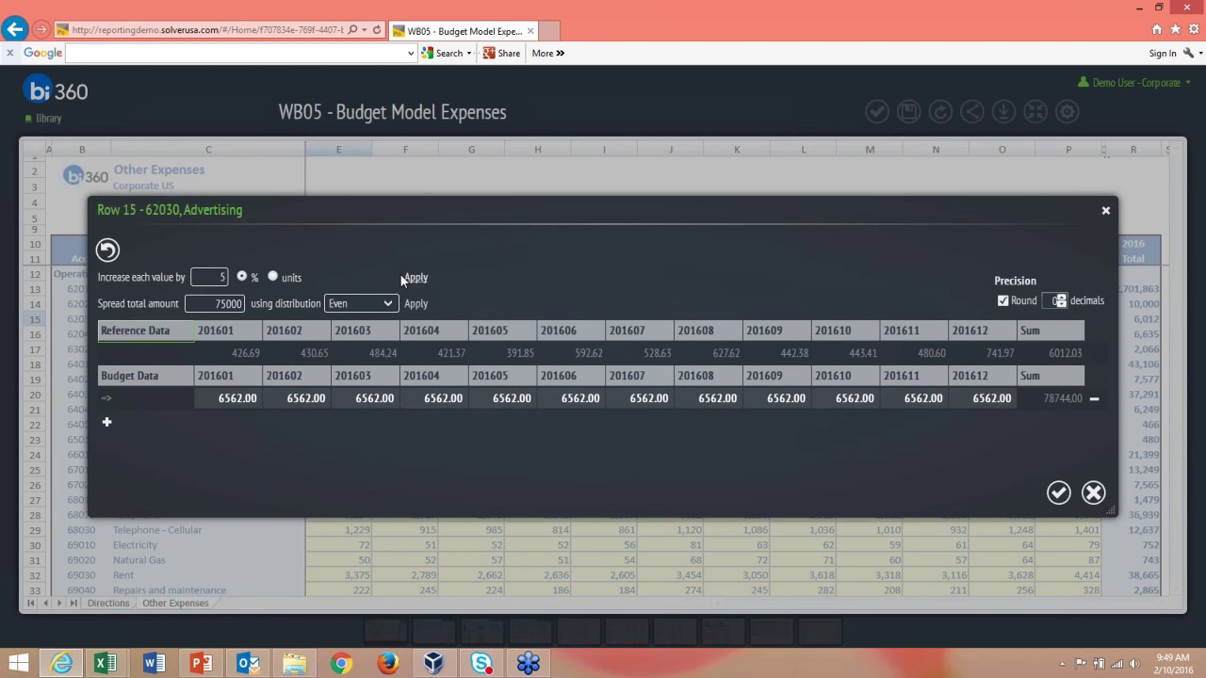
left_click(1058, 494)
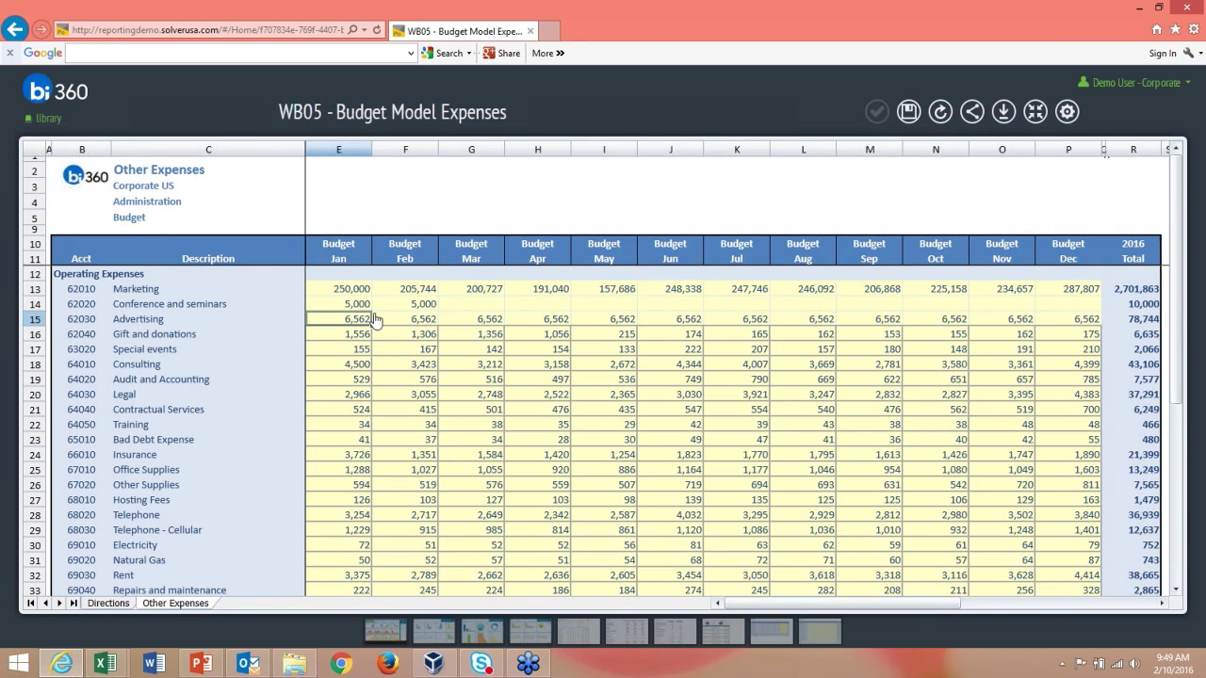
Step: Add a detail line named "Jan Confer" under Conference and seminars with 50000 in period 201603
double_click(323, 302)
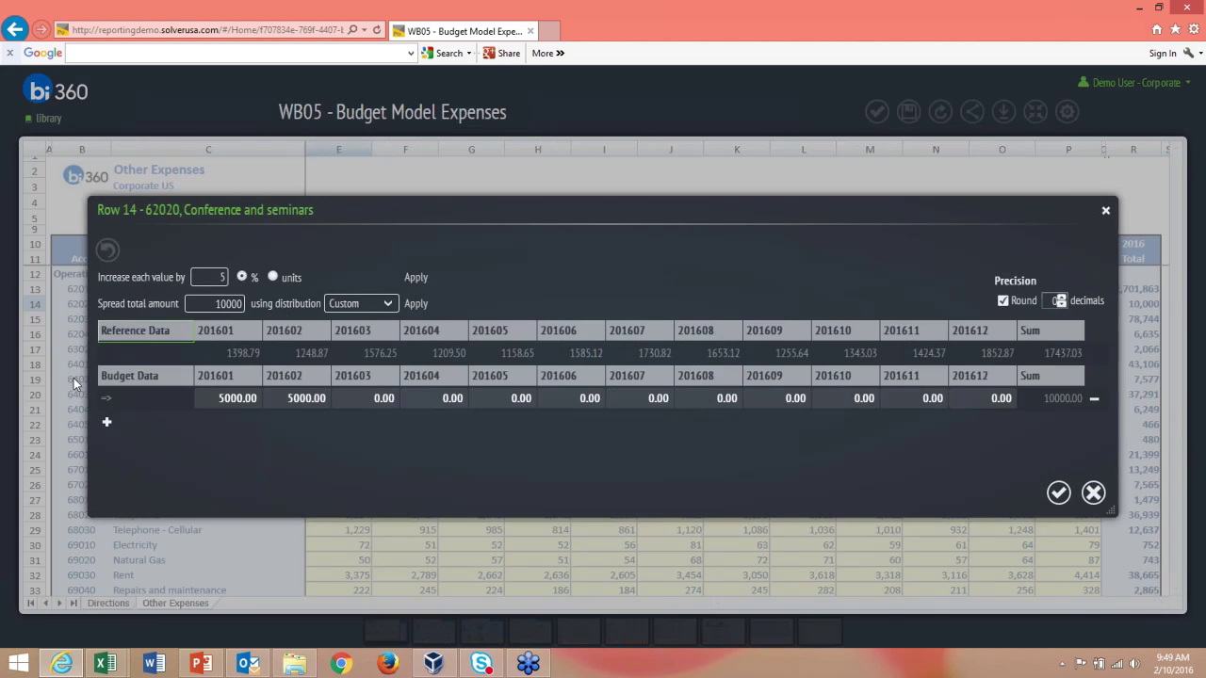
left_click(108, 426)
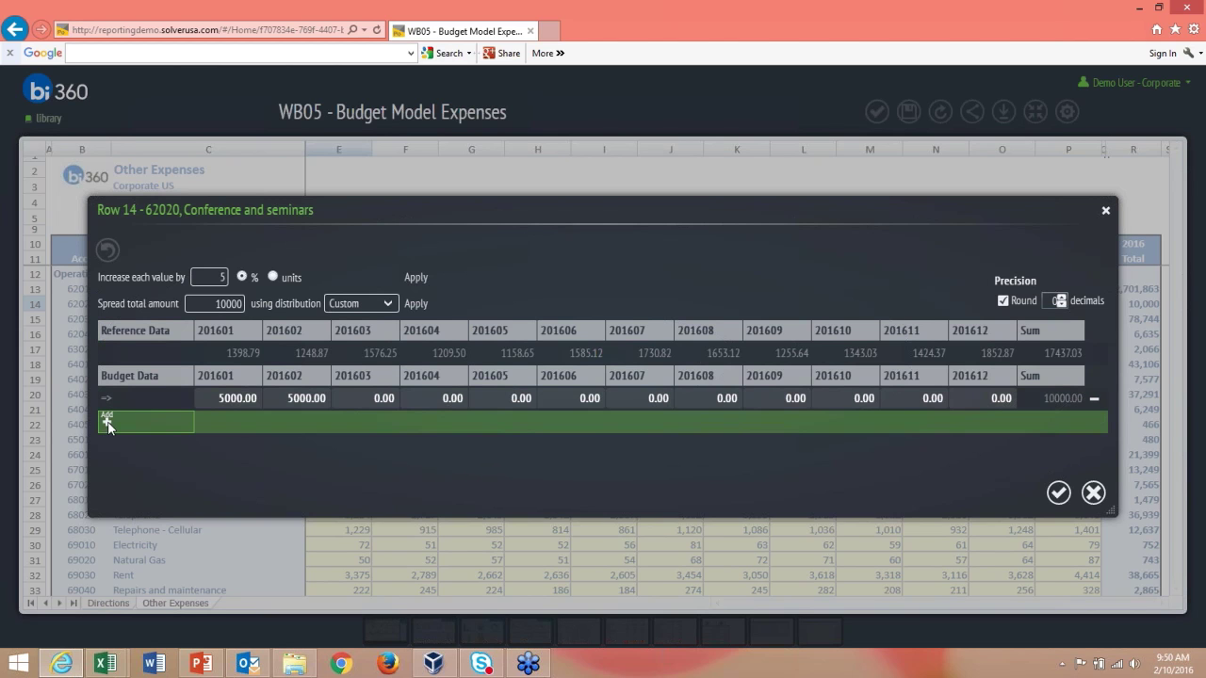
left_click(395, 381)
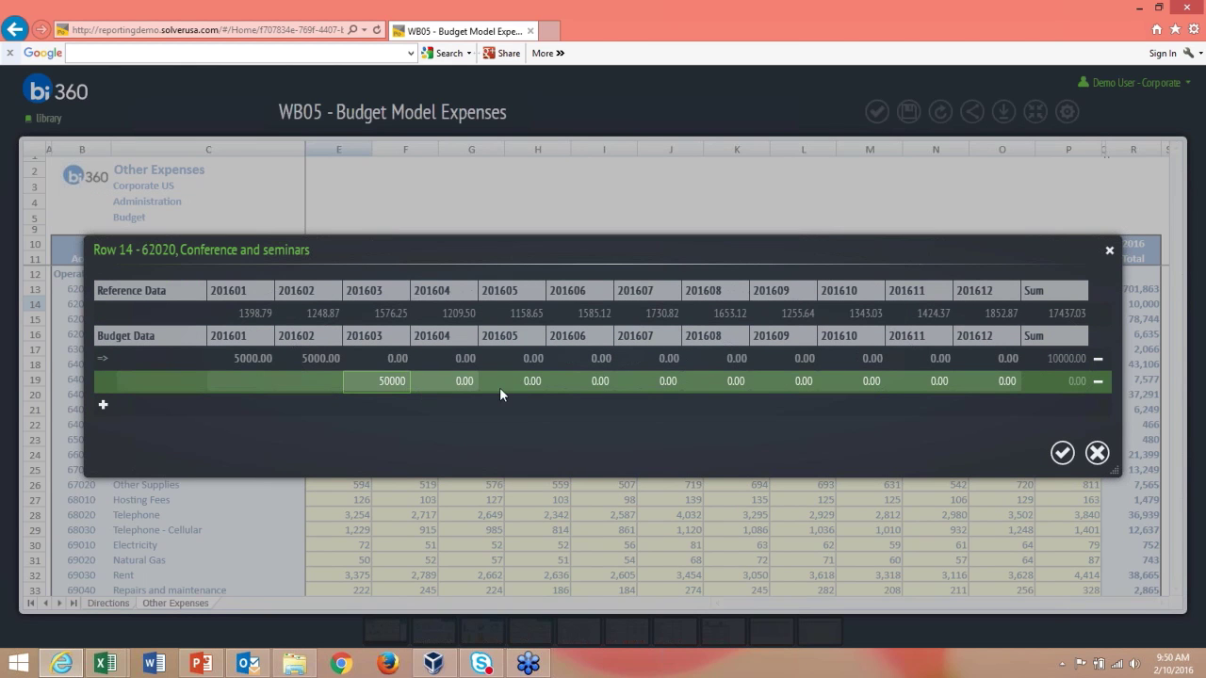
left_click(174, 387)
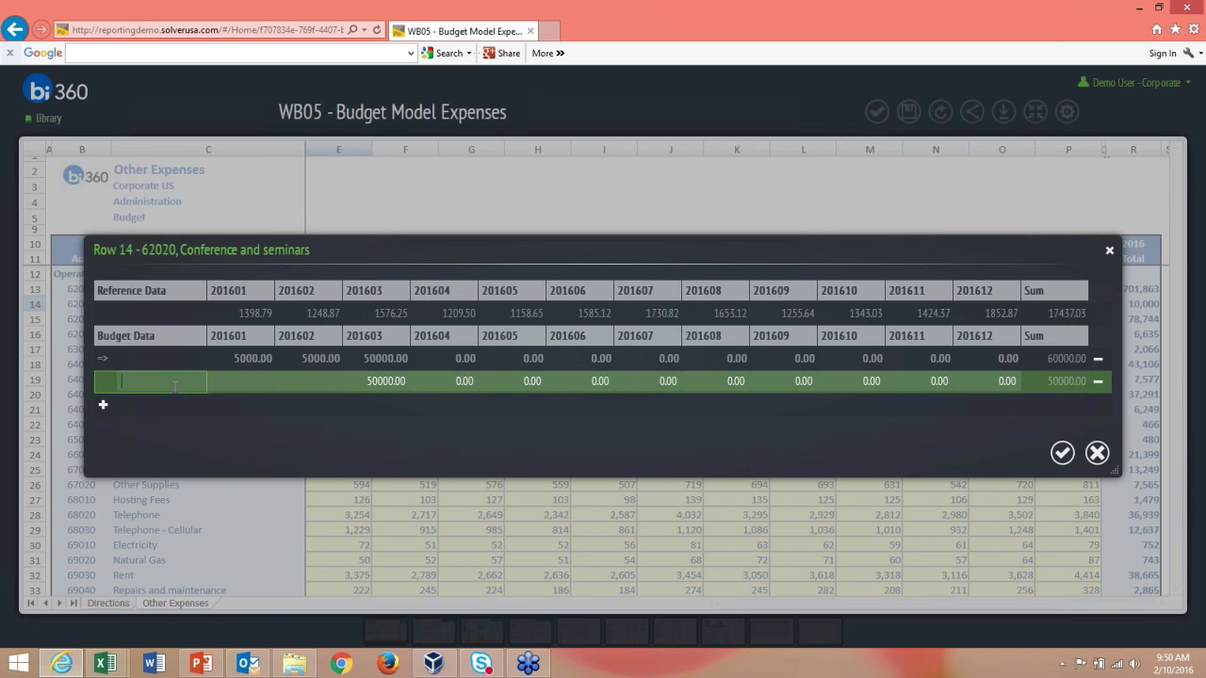
type("Jan Confer")
Step: Add a second detail line named "User Confer" with 45000 in period 201603 and 5000 in 201604
left_click(103, 404)
left_click(142, 406)
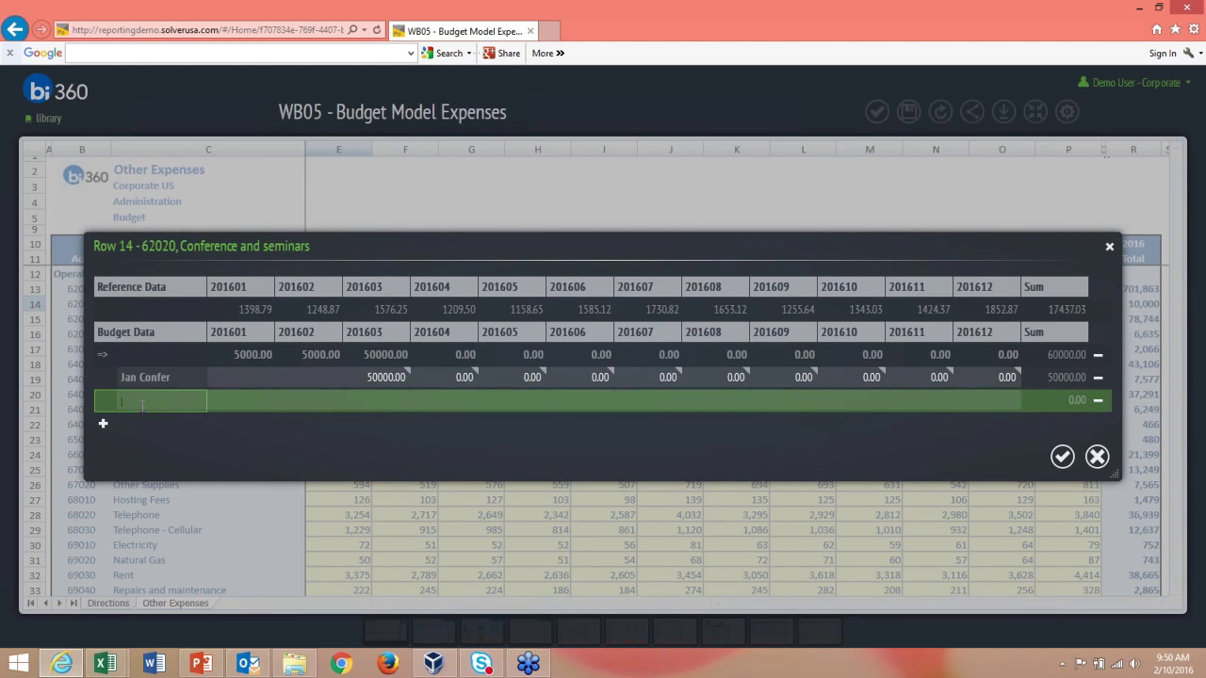
type("User Cond")
key("BackSpace")
type("fer")
left_click(388, 399)
type("45000")
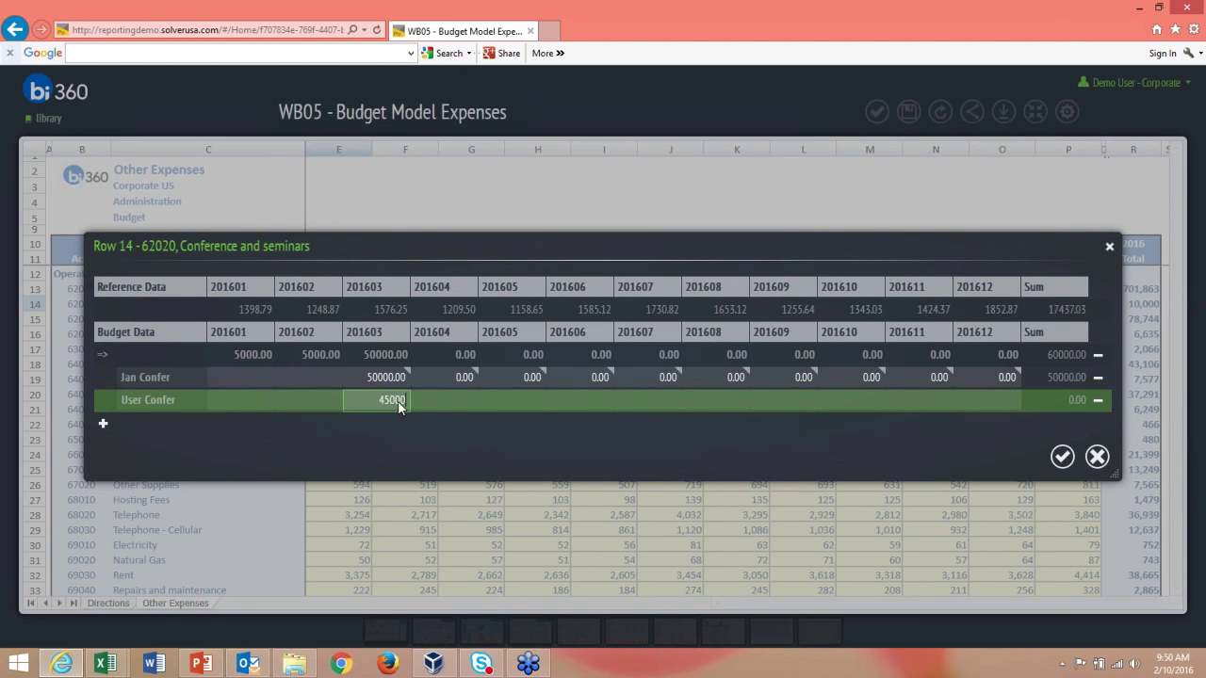
key("Tab")
type("5000")
key("Tab")
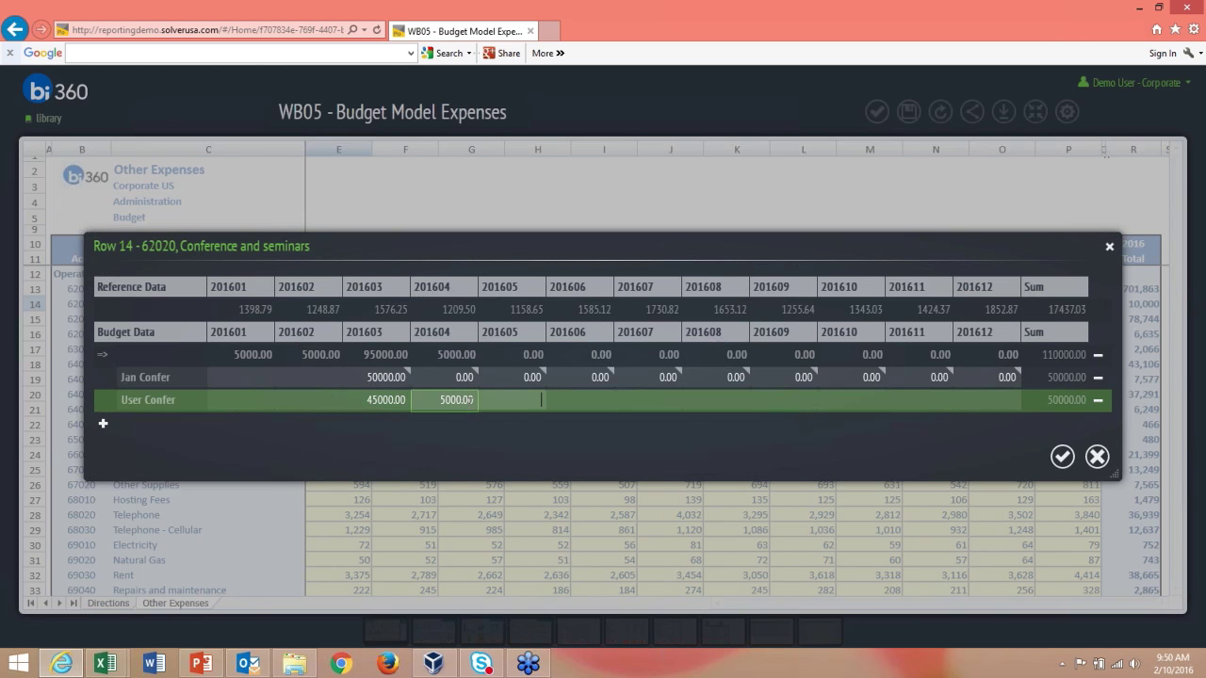
Step: Attach the comment "January conference for Sage" to the Jan Confer amount in 201603 and accept the row's detail lines
left_click(410, 370)
type("J")
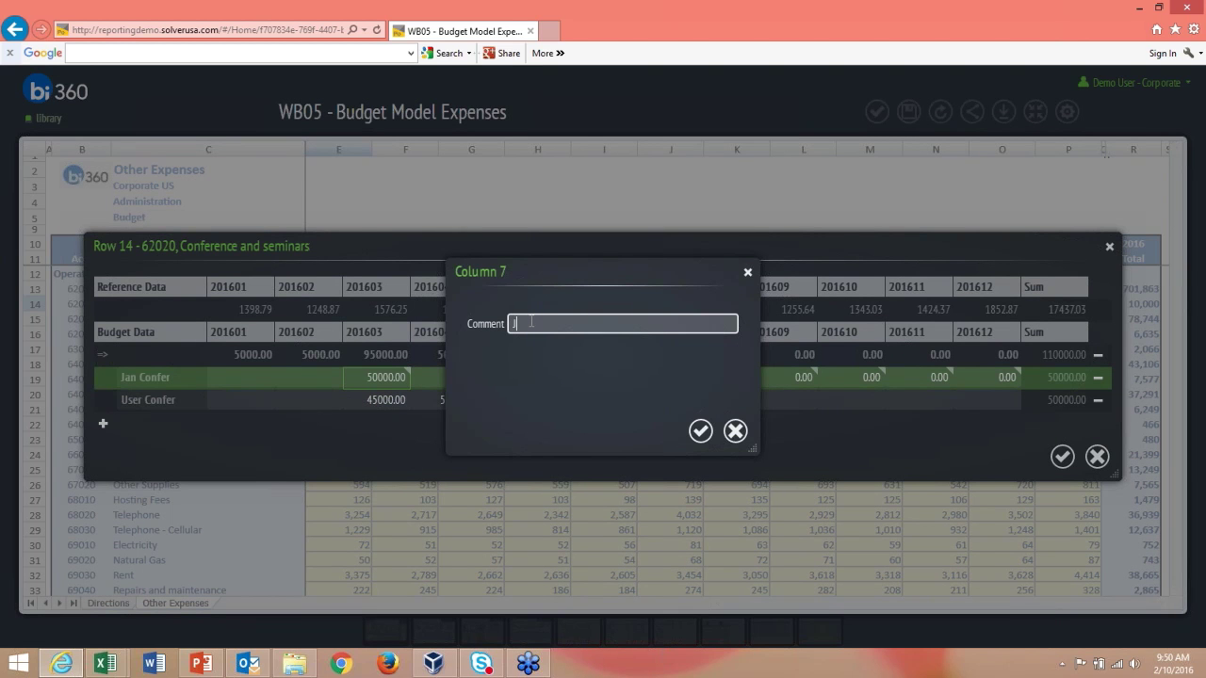
type("anuary conference for Sage")
left_click(698, 435)
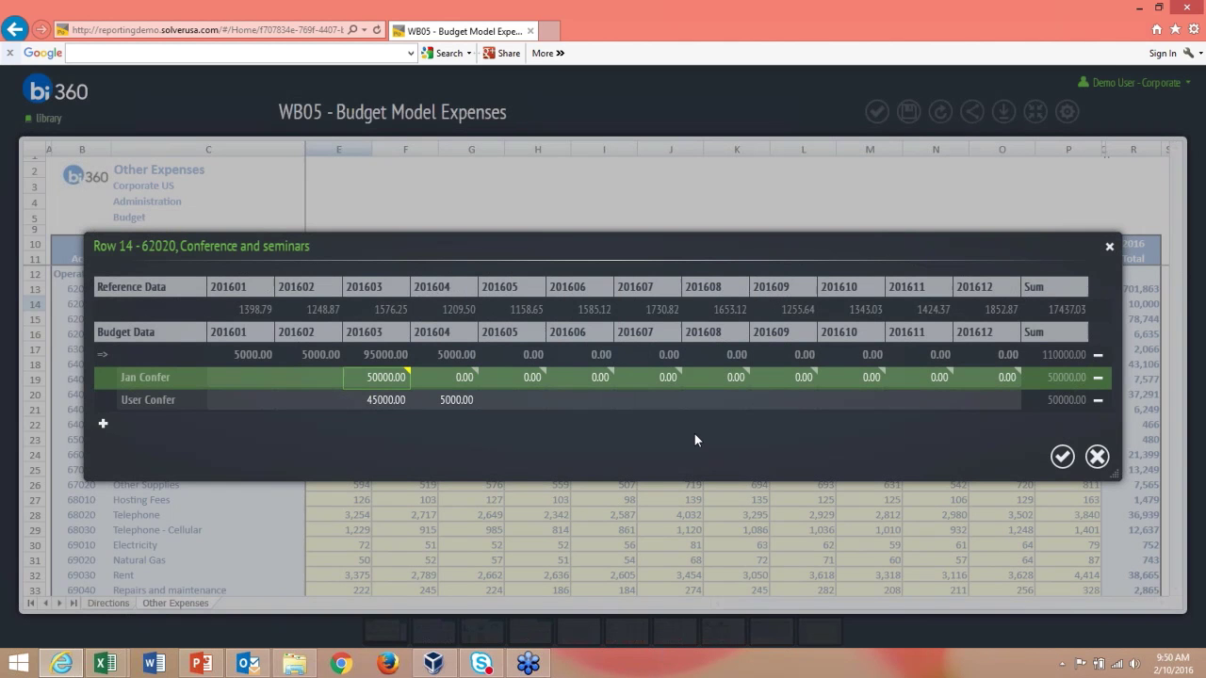
left_click(1062, 457)
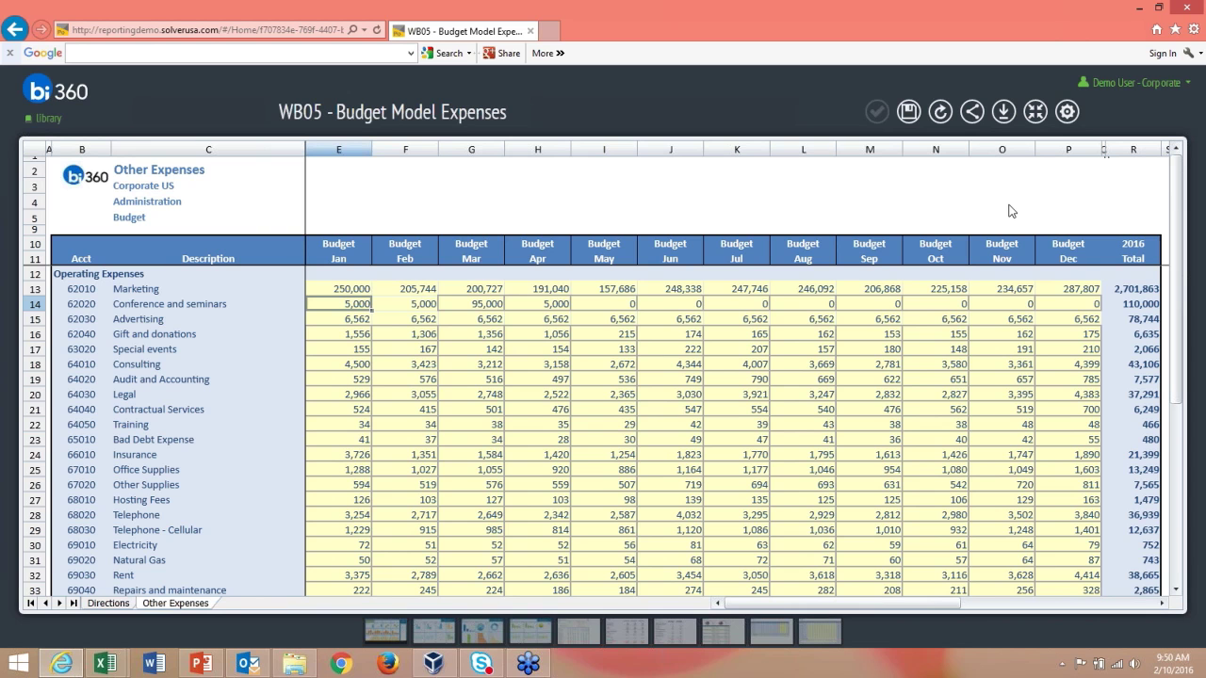
Step: Leave the expense budget for the report library and discard the unsaved values
left_click(1035, 111)
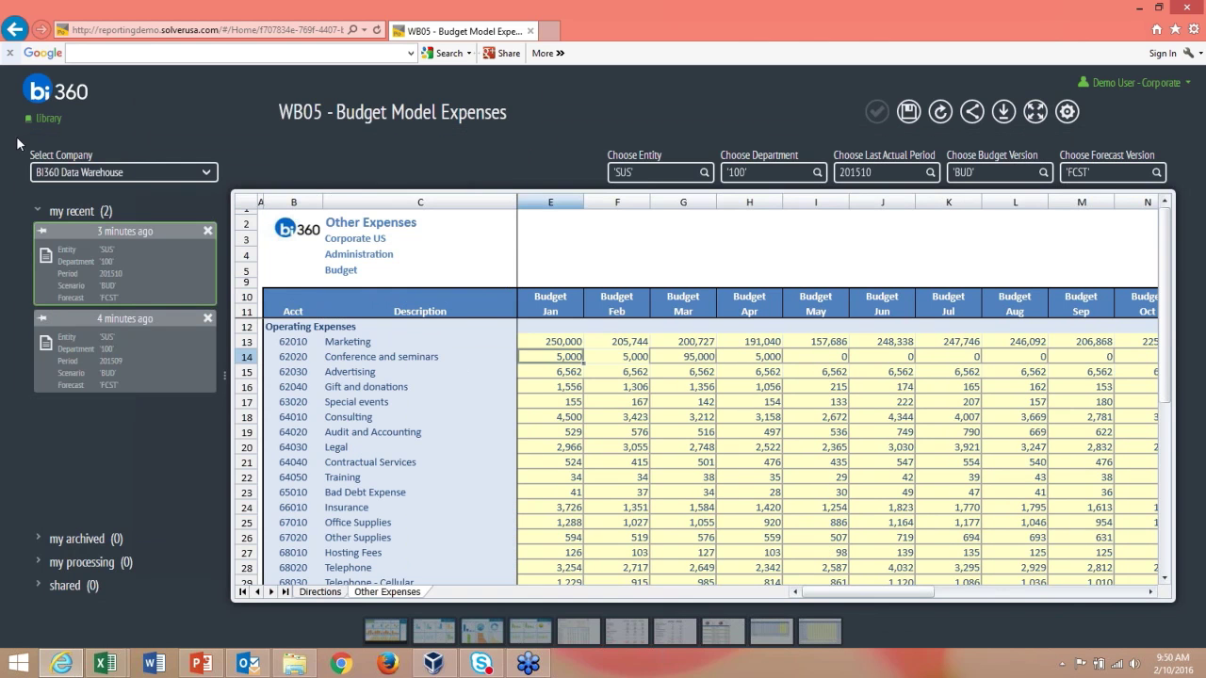
left_click(33, 124)
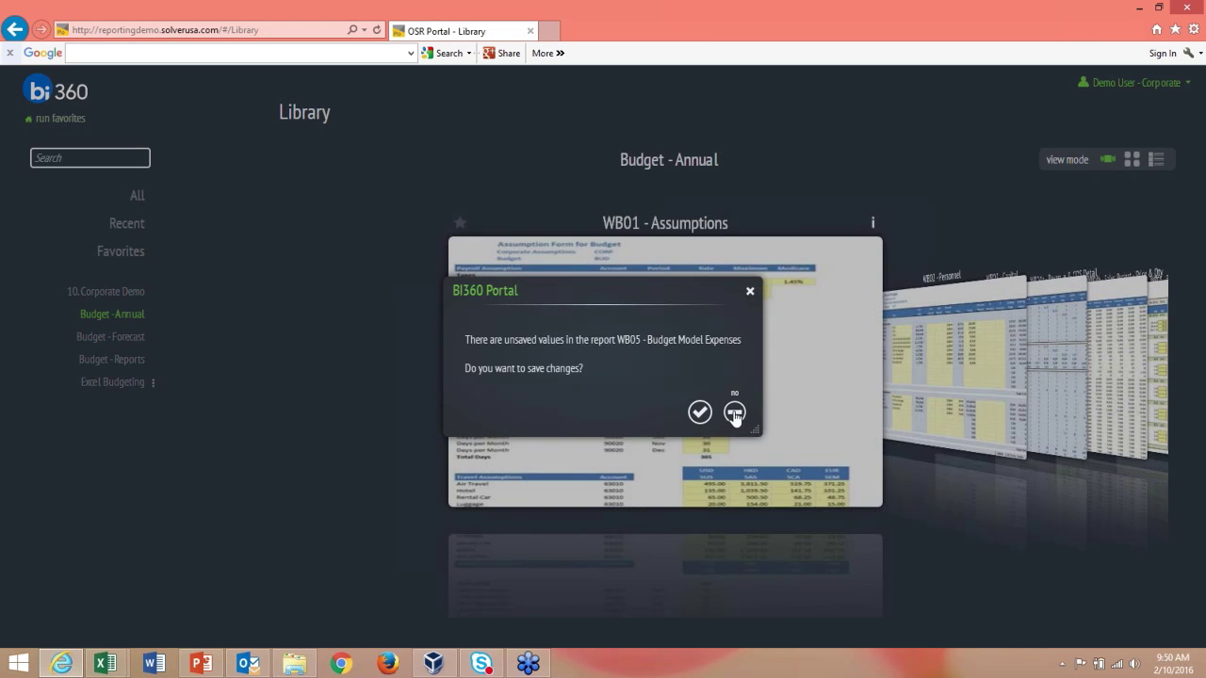
left_click(734, 414)
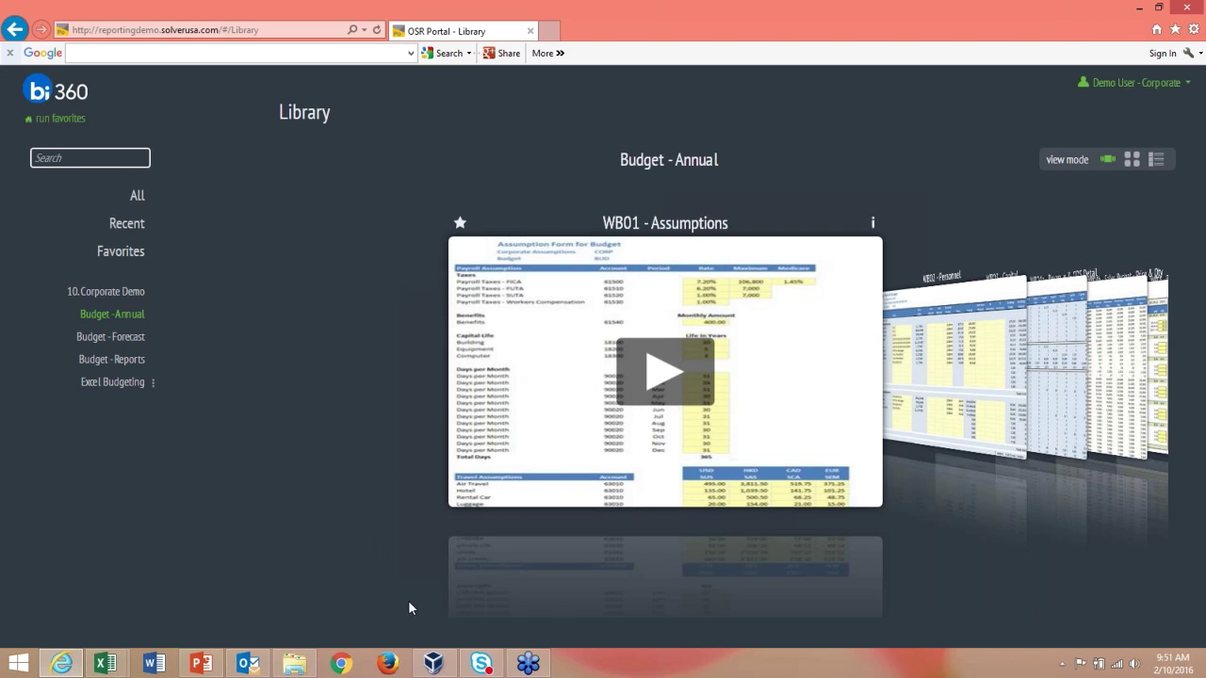
Step: Switch to Excel in the BI360 Demo virtual machine and examine the Account Balances and GL Account fields of the General Ledger module
left_click(434, 665)
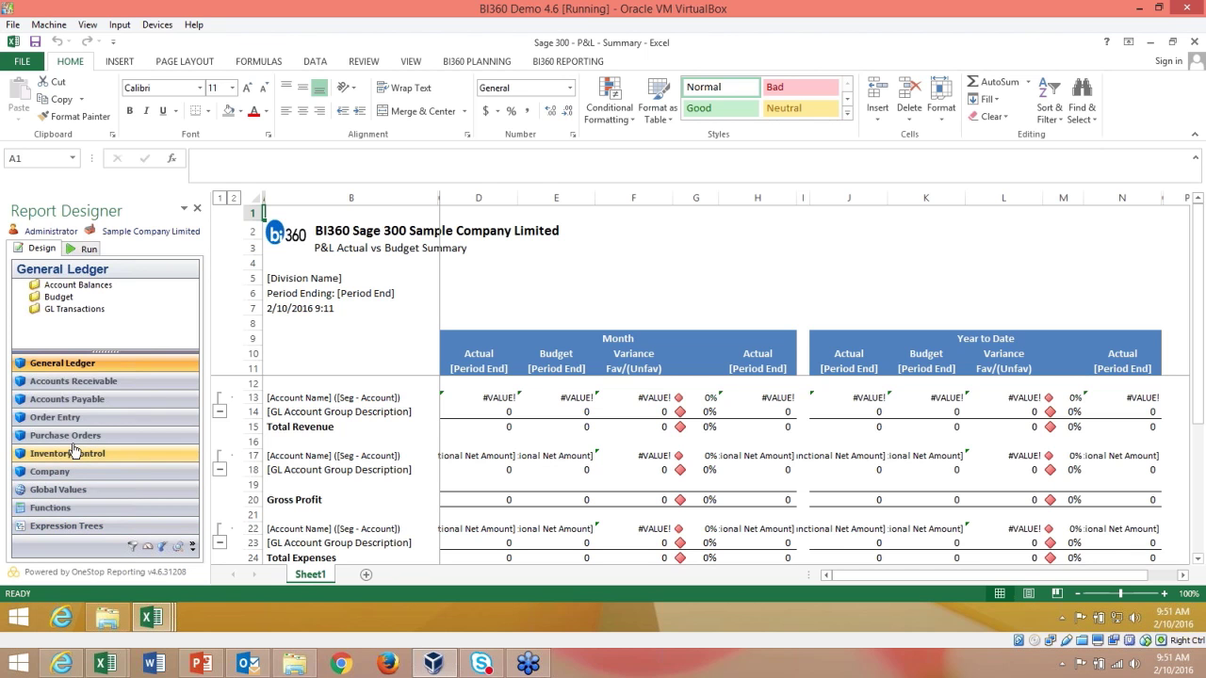
left_click(20, 286)
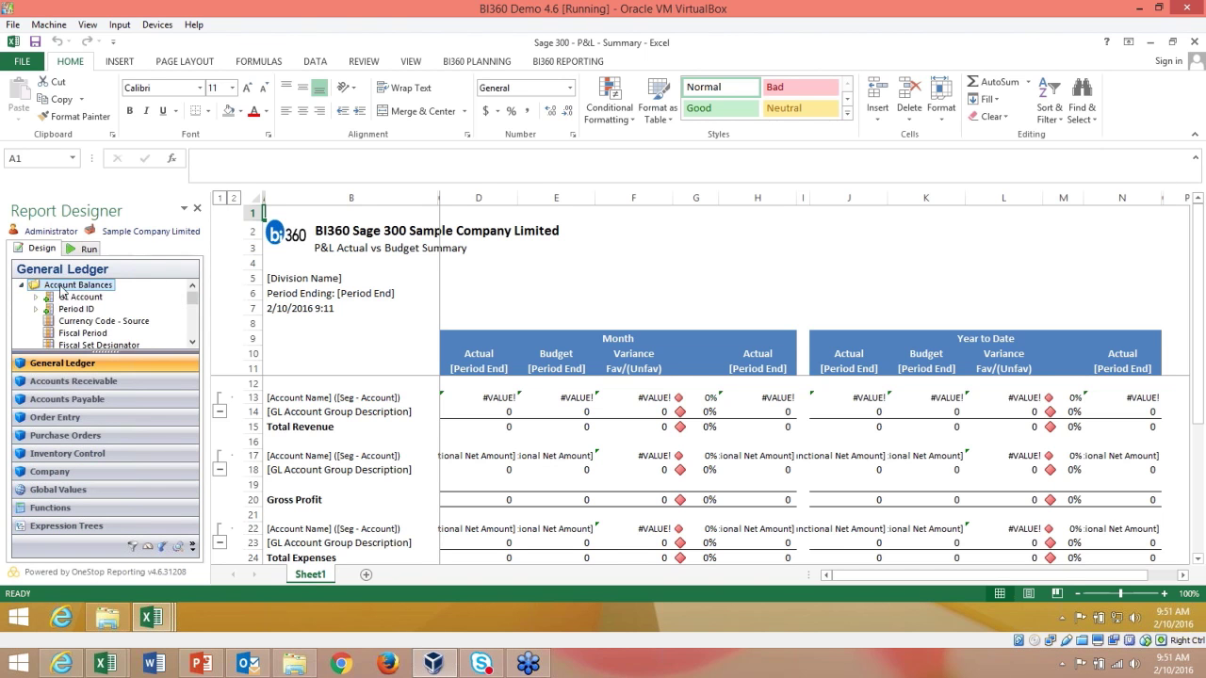
left_click(36, 298)
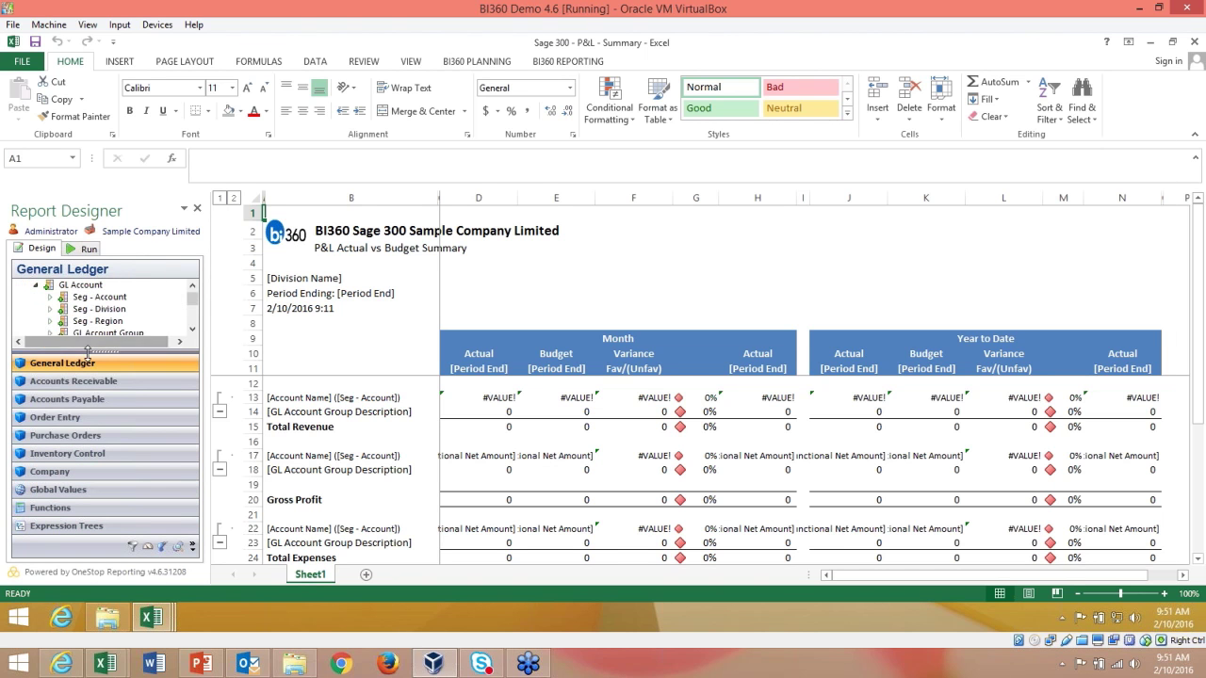
left_click_drag(83, 352, 82, 492)
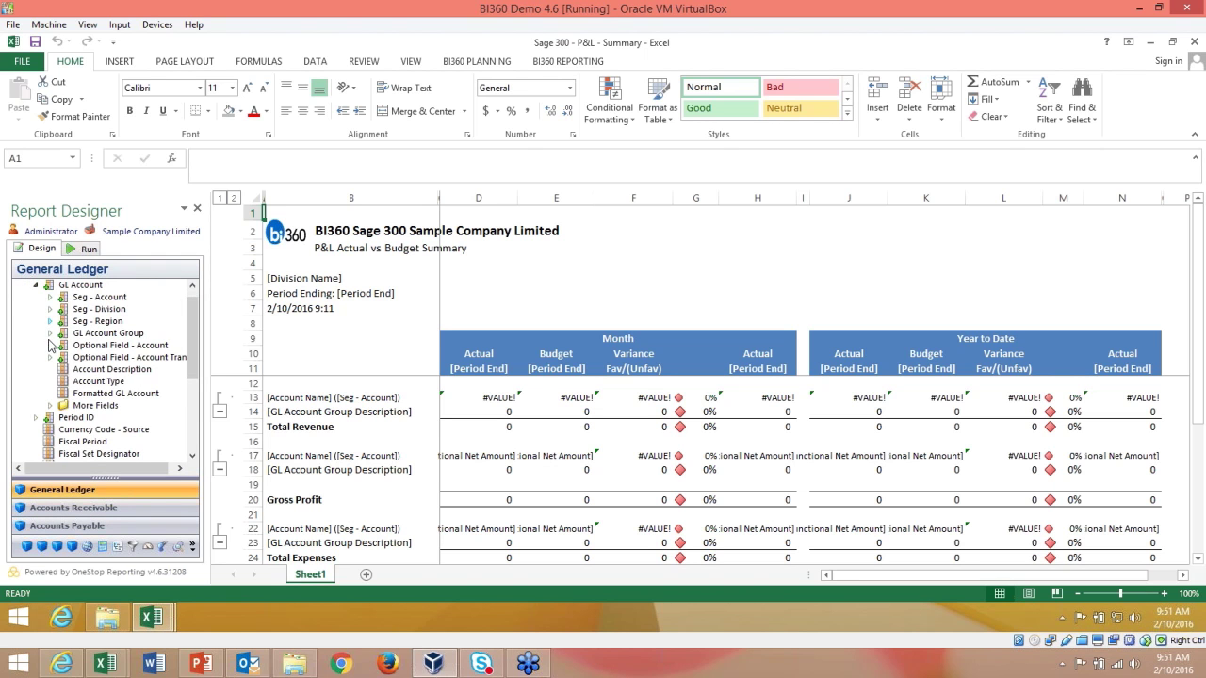
left_click(35, 286)
left_click_drag(103, 477, 104, 400)
left_click_drag(104, 296, 113, 347)
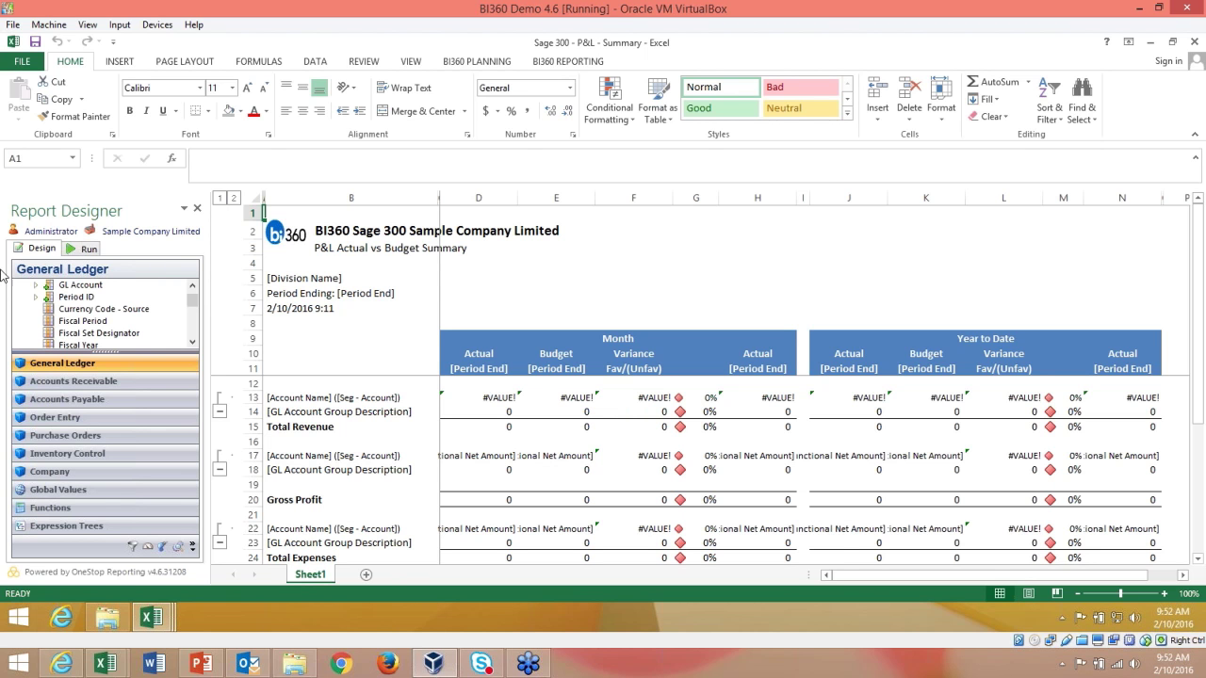
Step: Run the P&L summary report for division 200 and period 201911
left_click(87, 249)
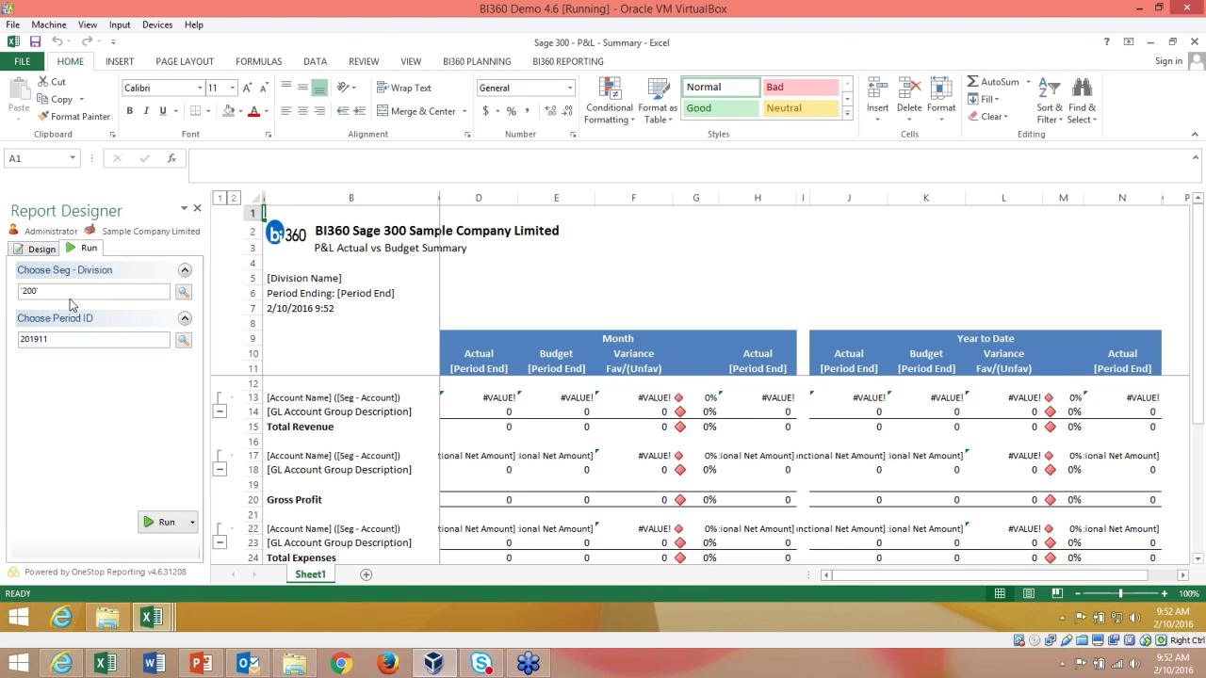
left_click(183, 294)
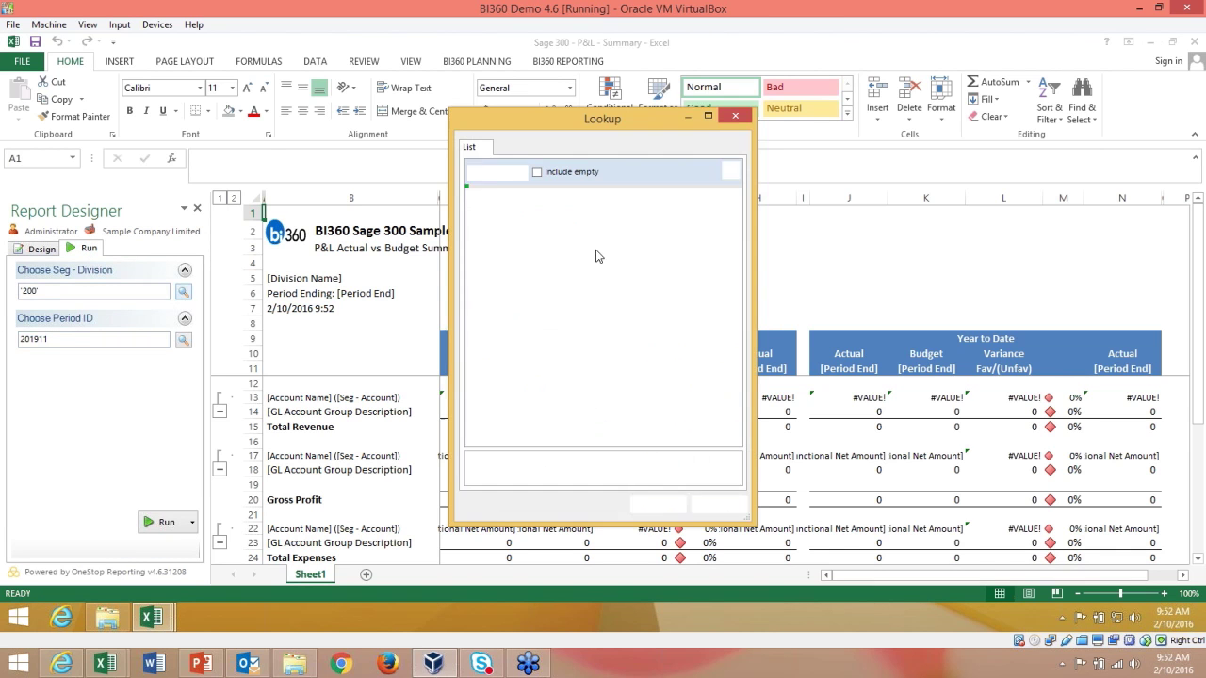
key("Return")
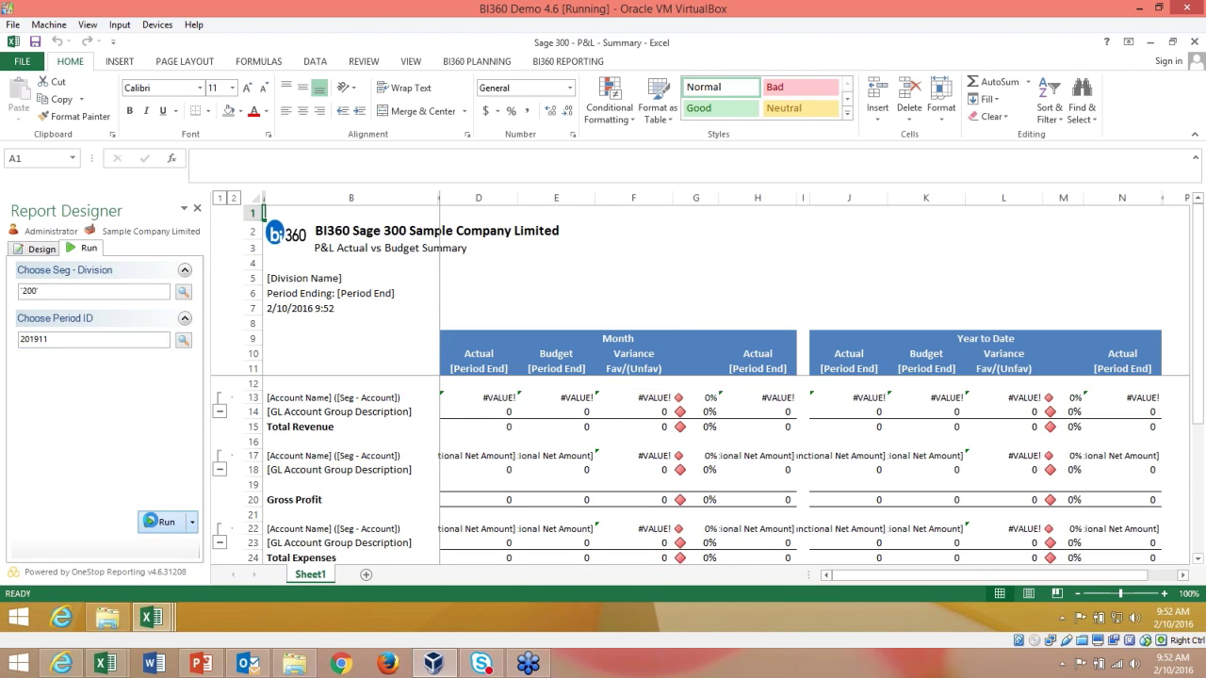
left_click(158, 521)
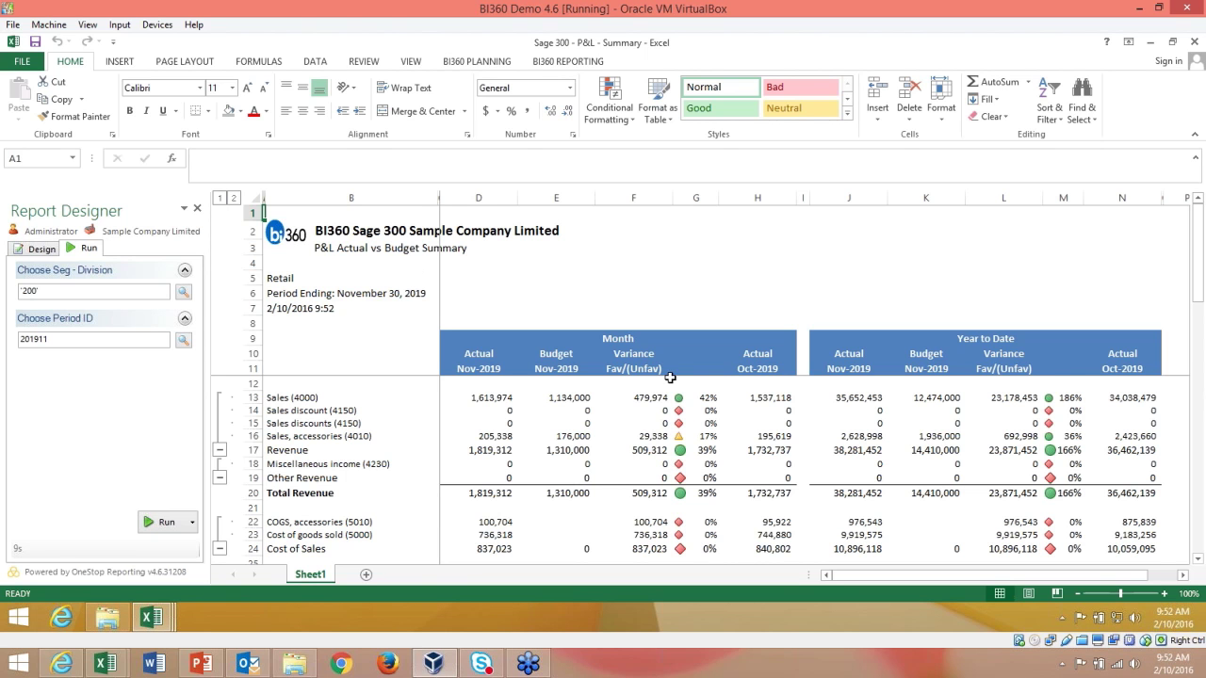
Step: Review the P&L report down to Net Income, collapsing the detail rows of Other Expenses and Other
scroll(646, 429, "down", 6)
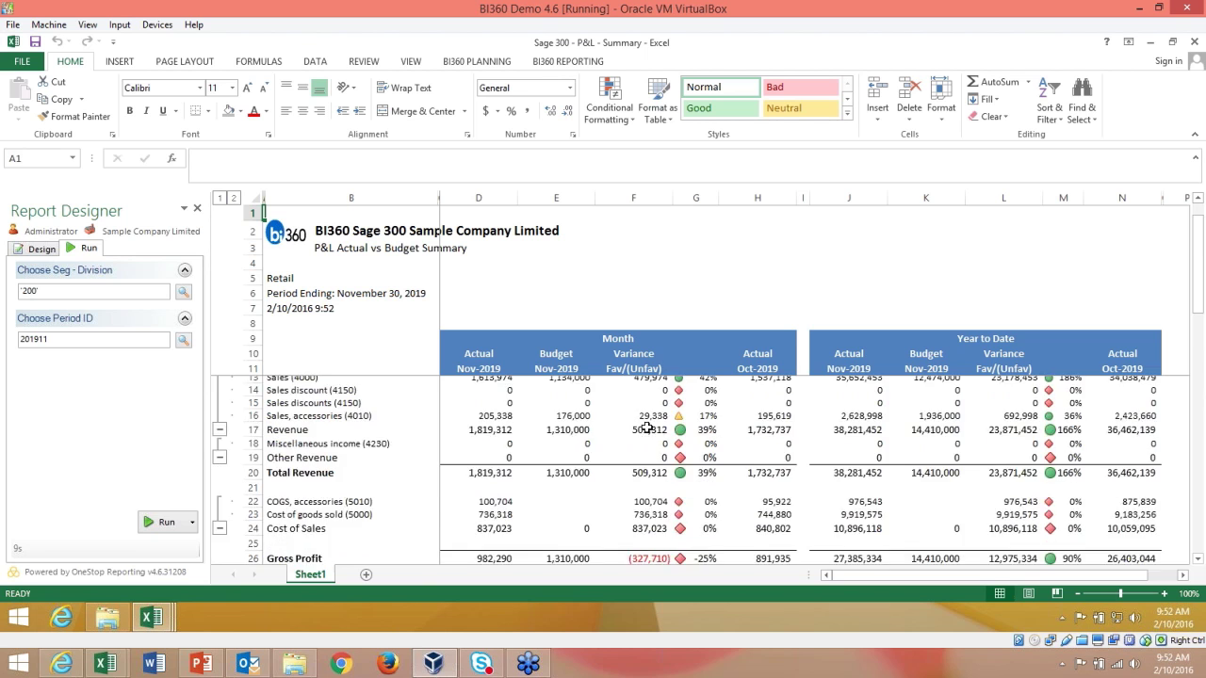
scroll(646, 429, "down", 4)
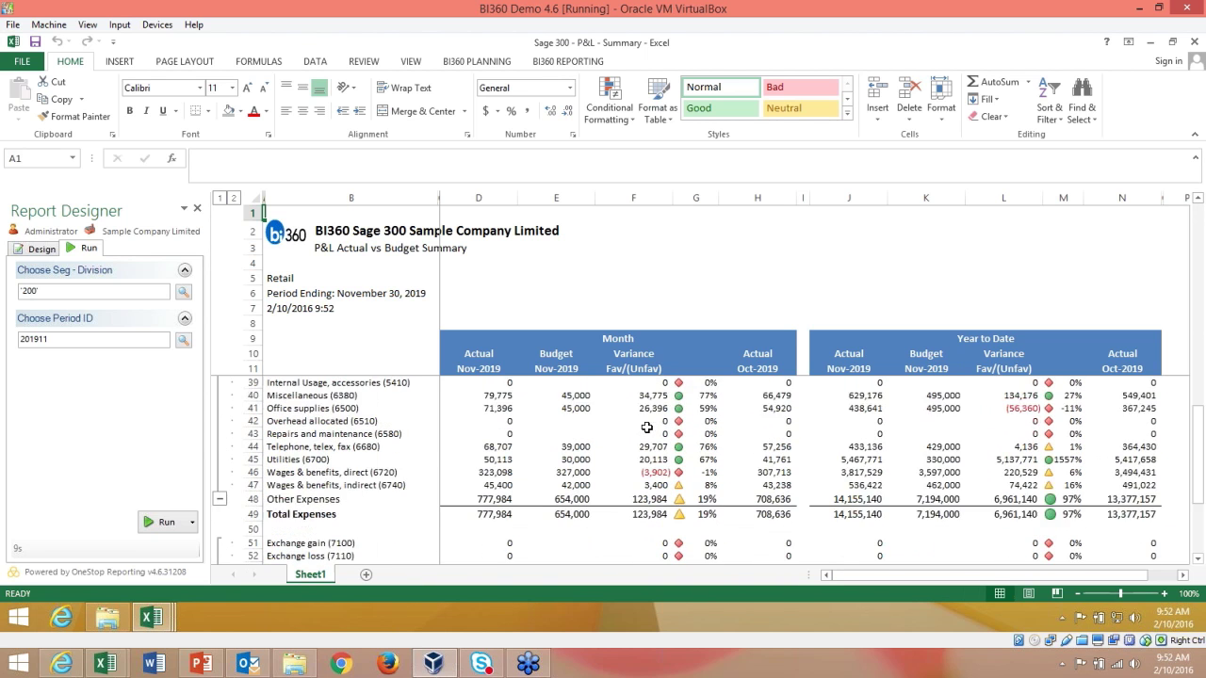
left_click(220, 462)
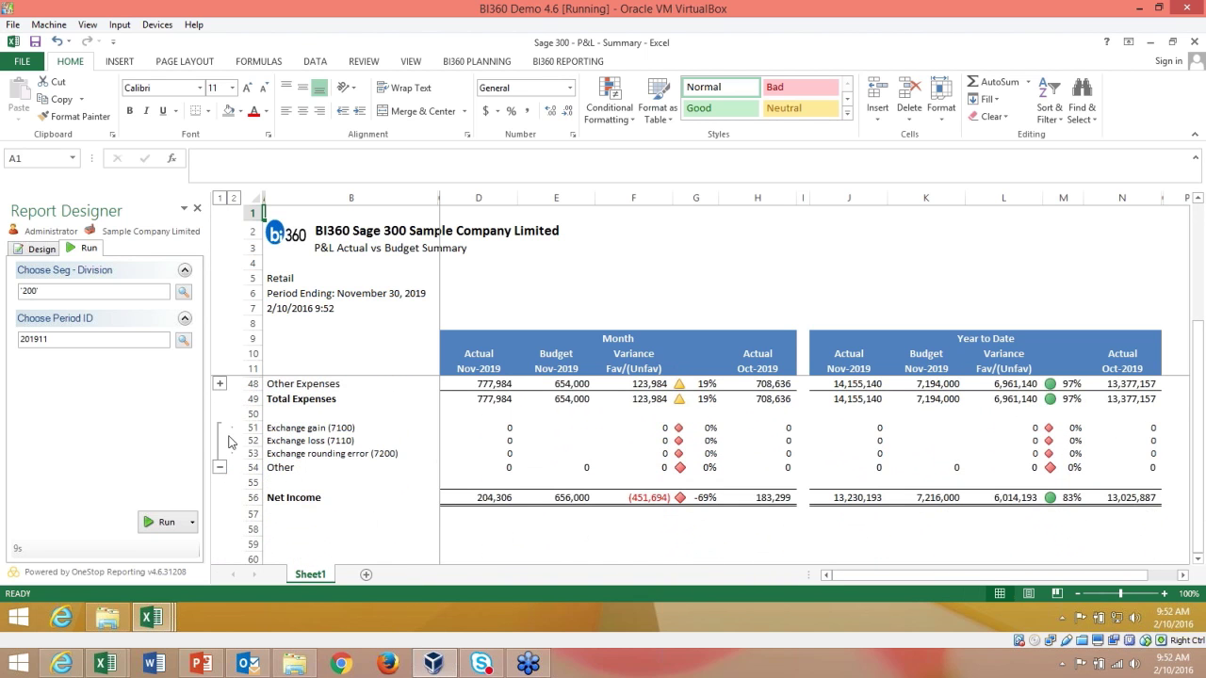
left_click(220, 467)
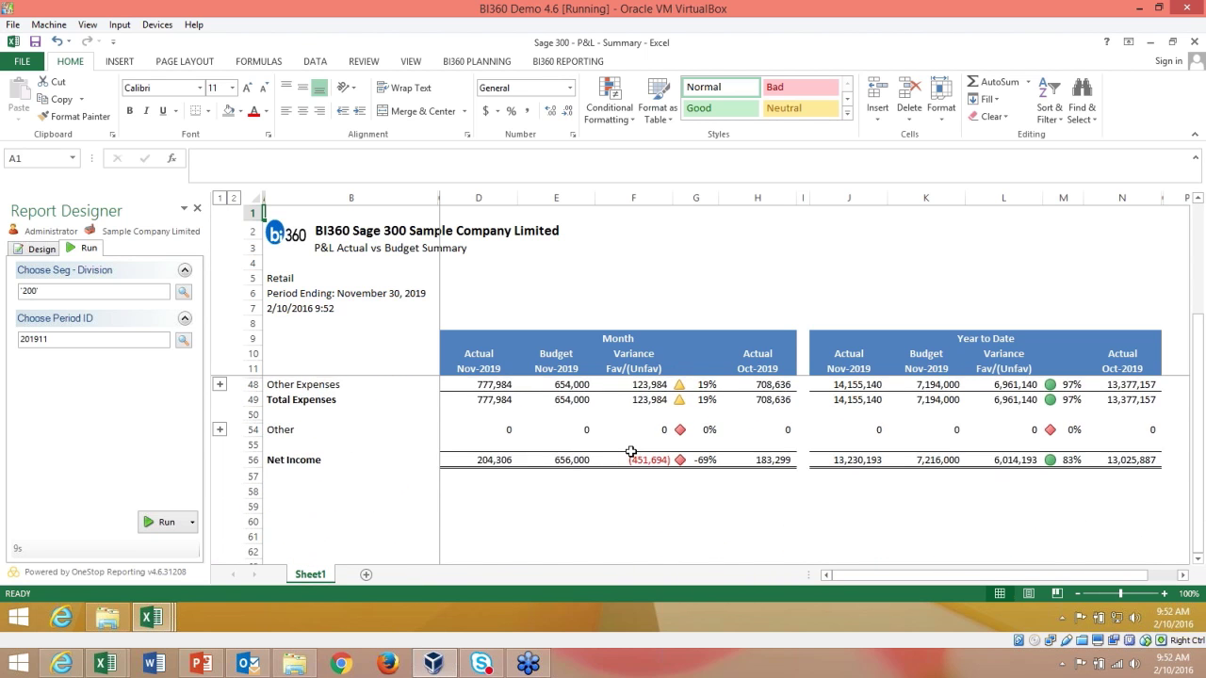
scroll(631, 452, "up", 10)
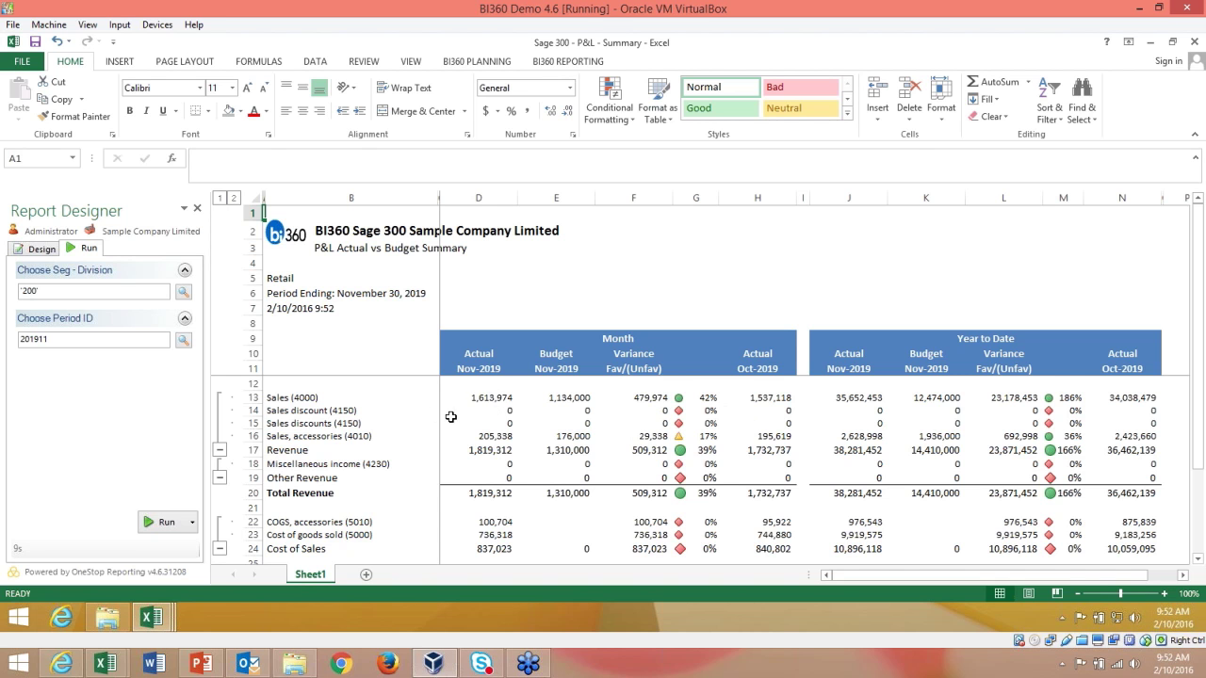
Step: Drill down from the Nov-2019 monthly actual of Sales (4000) to its account balances
left_click(481, 401)
right_click(482, 405)
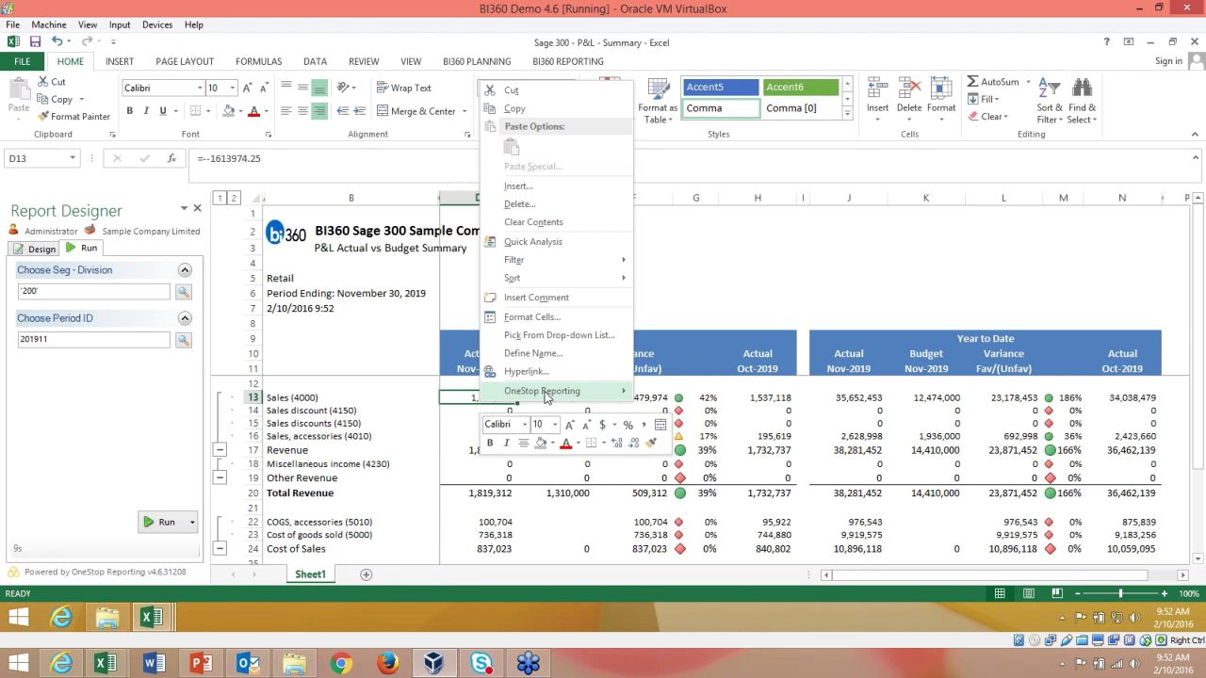
left_click(696, 391)
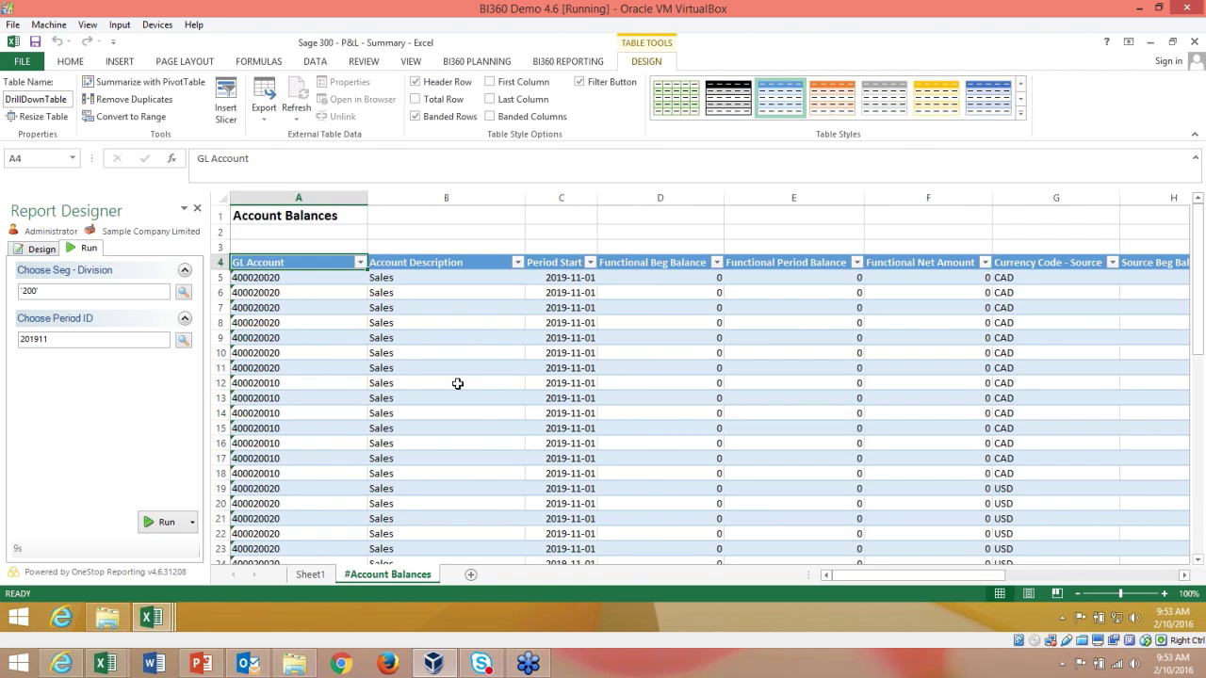
Step: Examine the Account Balances drill-down rows and all columns through Period End
scroll(457, 384, "down", 7)
scroll(456, 395, "down", 5)
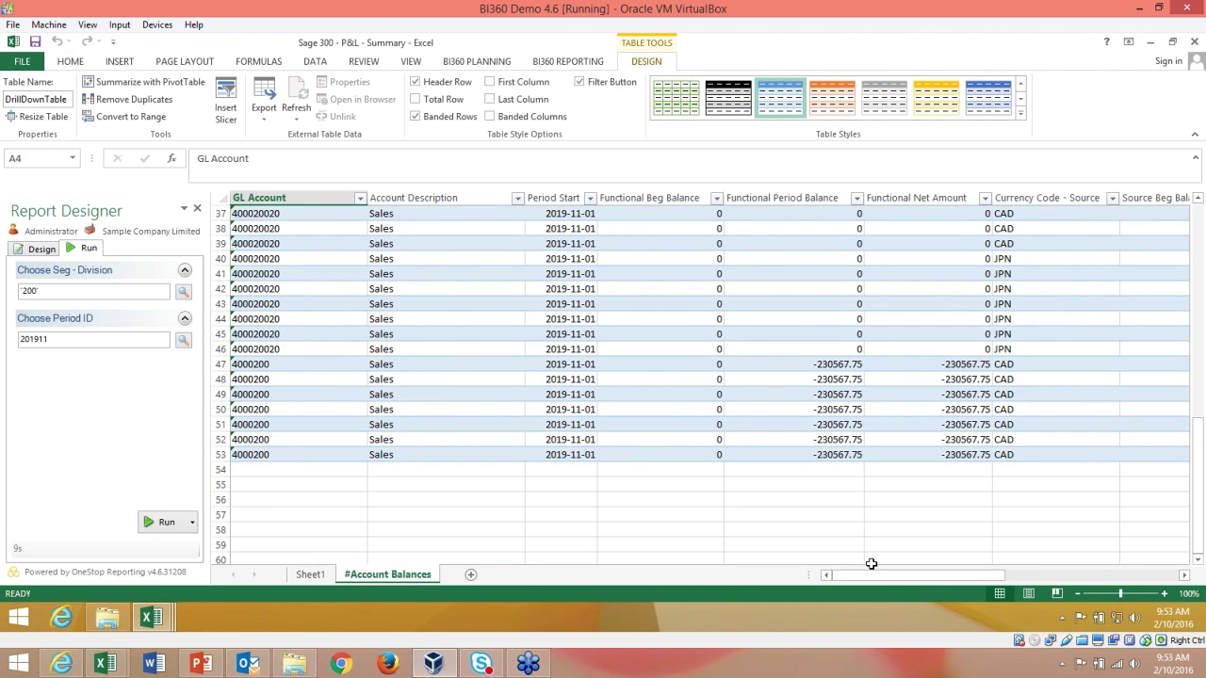
left_click_drag(891, 577, 1080, 577)
scroll(944, 502, "up", 3)
scroll(944, 502, "up", 9)
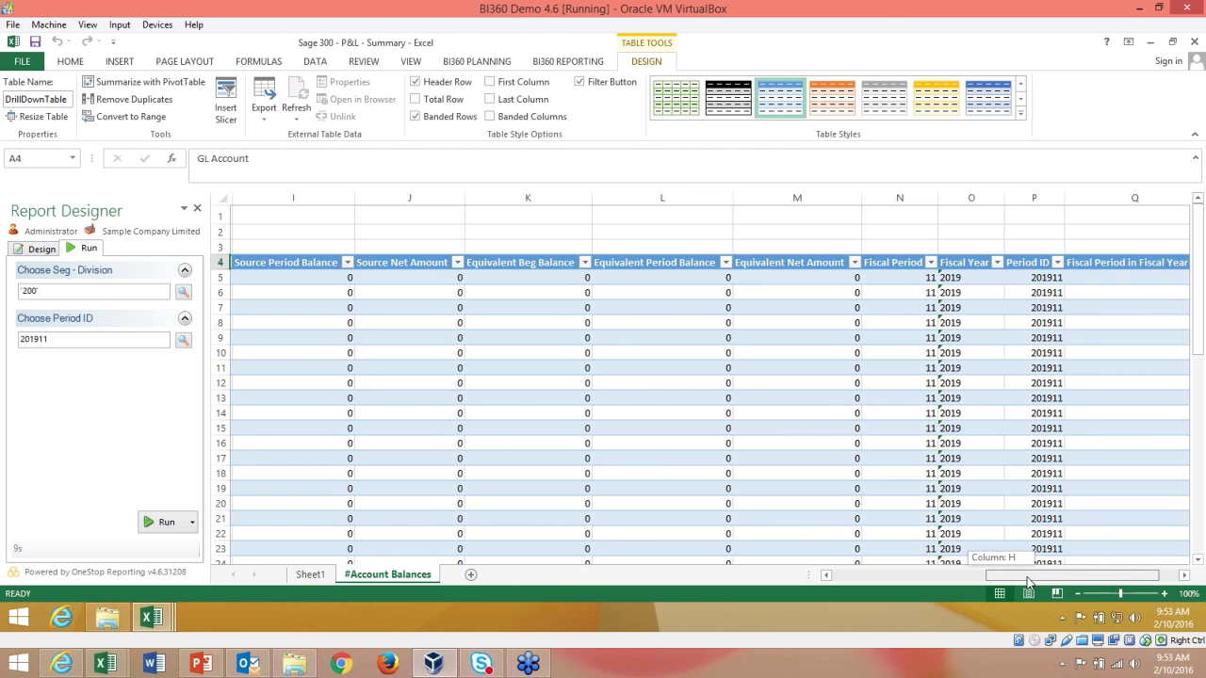
left_click_drag(1028, 582, 1049, 583)
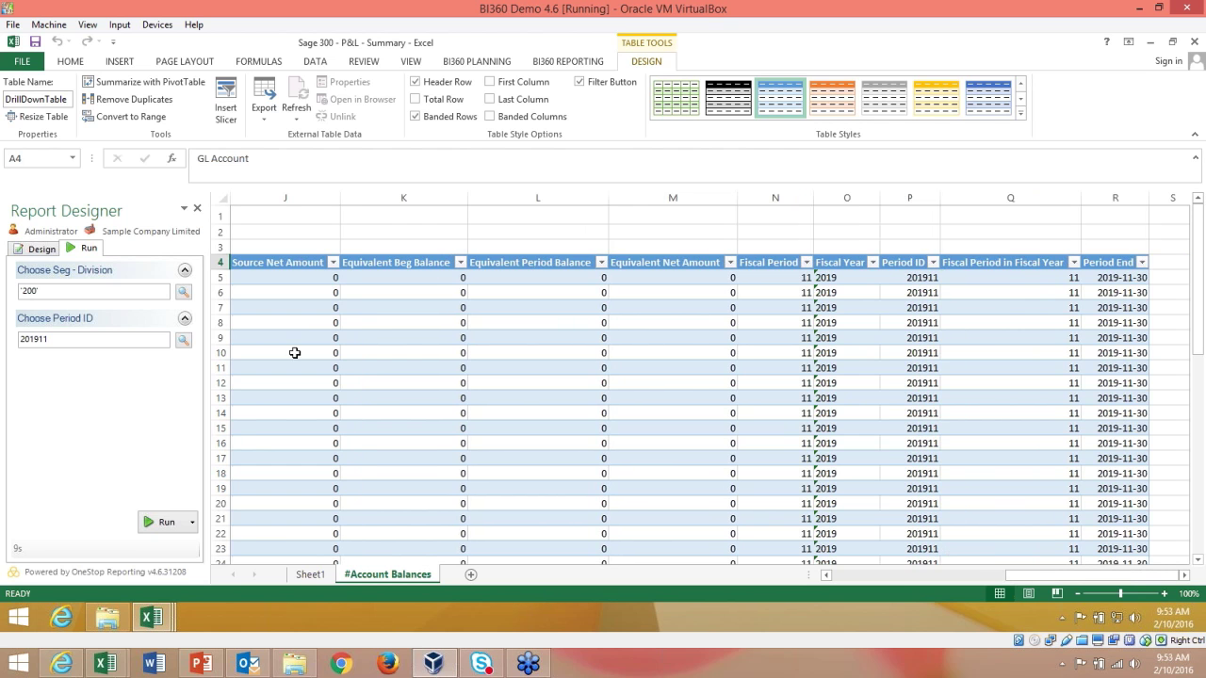
left_click(901, 577)
left_click(900, 577)
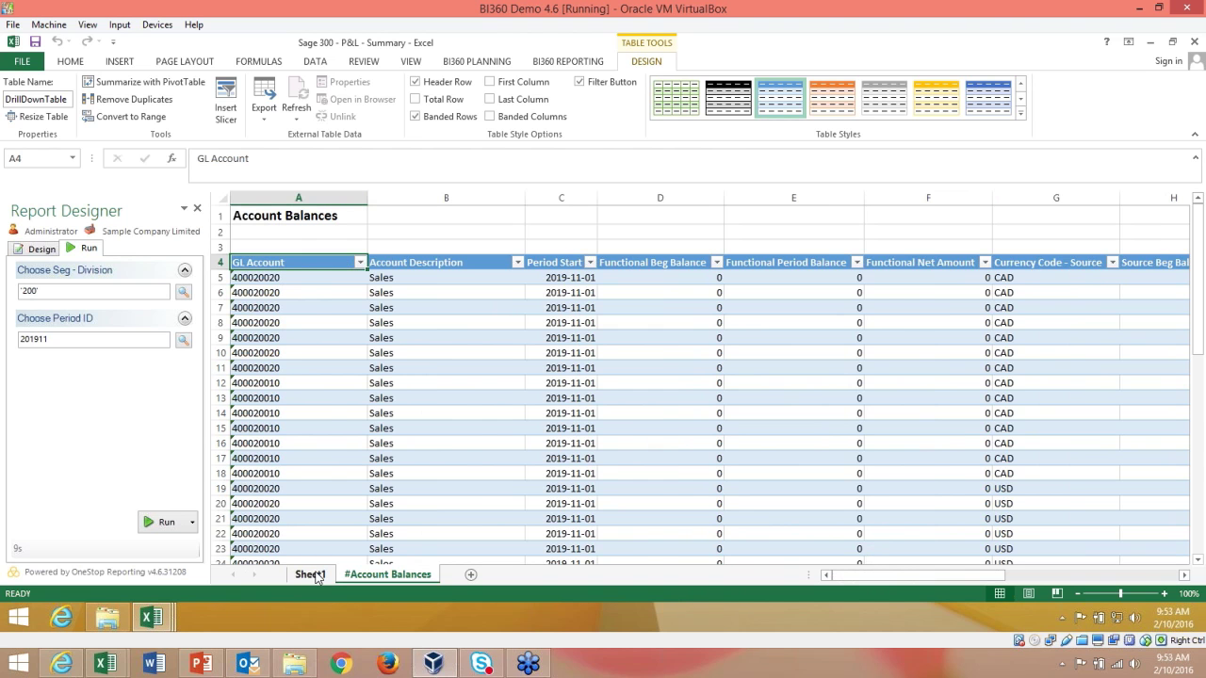
Step: Return to the P&L report on Sheet1 and switch to the AP Aging by Vendor workbook
left_click(311, 575)
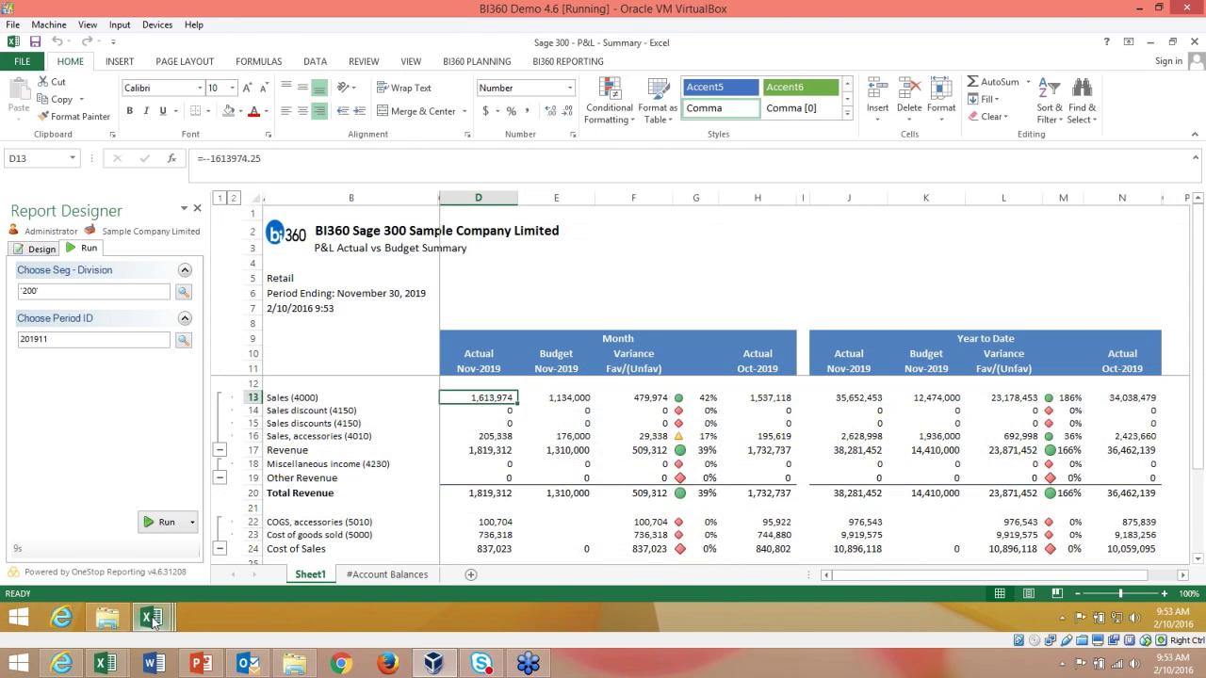
mouse_move(152, 620)
left_click(253, 532)
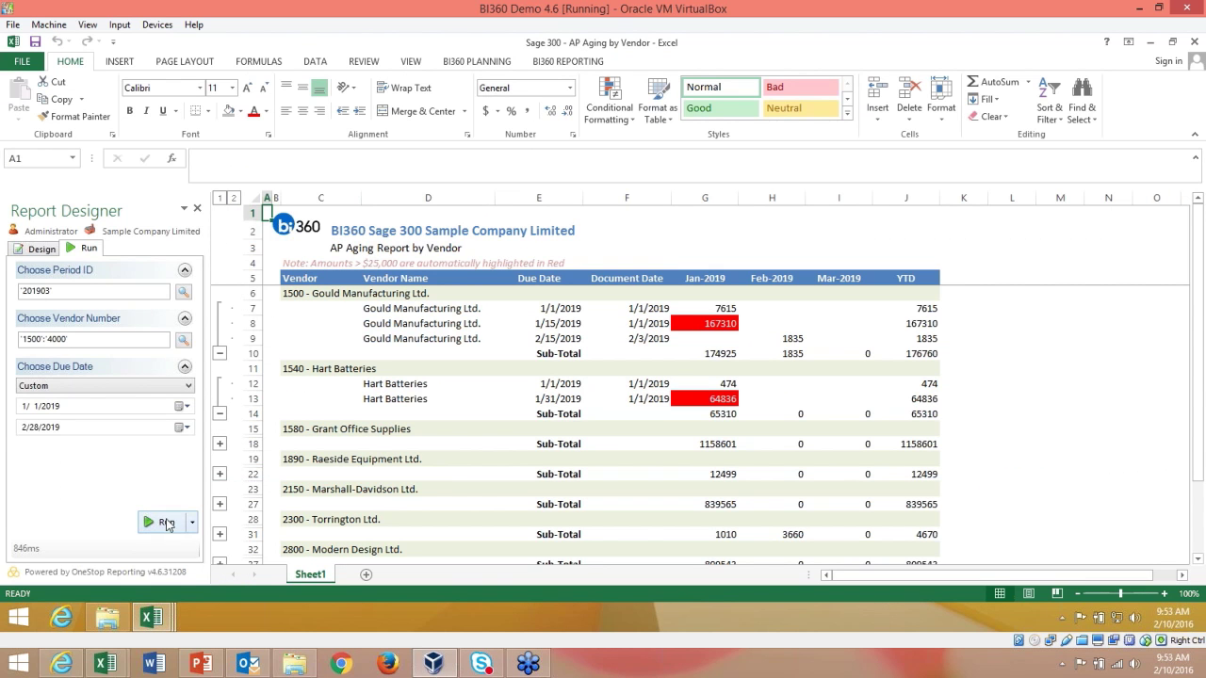
Step: Check the vendor detail rows in the AP aging report, rerun it for period 201903 and vendors 1500 to 4000, and return to its design
left_click(220, 355)
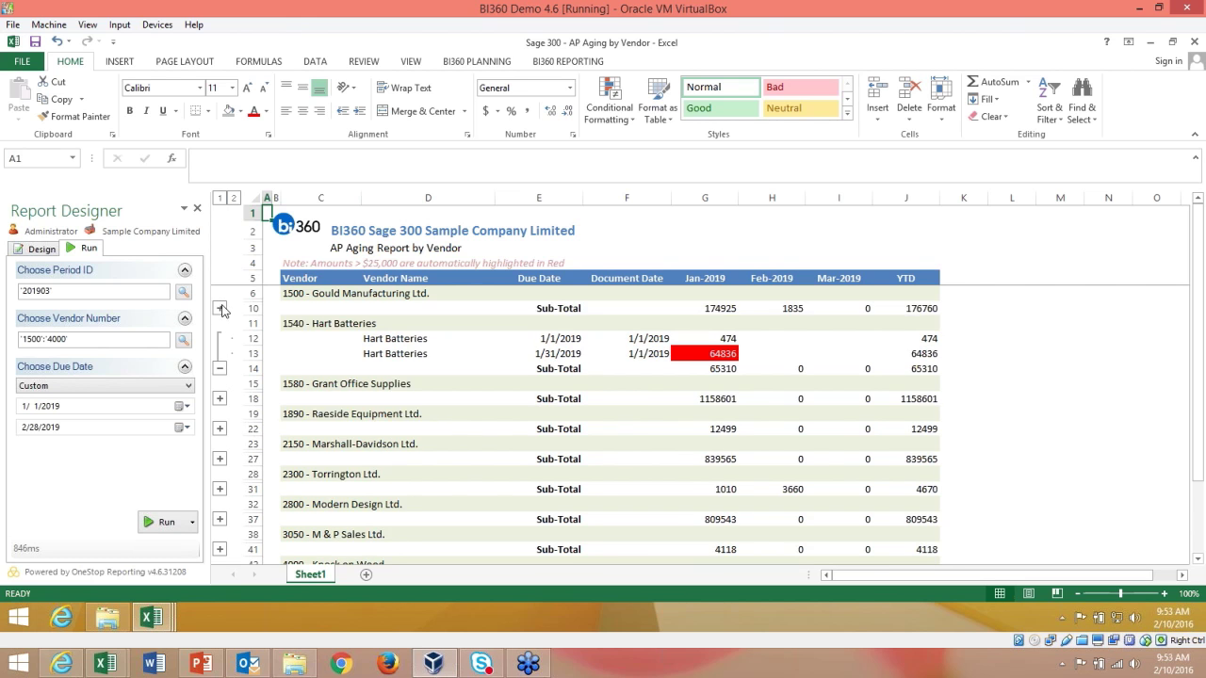
left_click(221, 308)
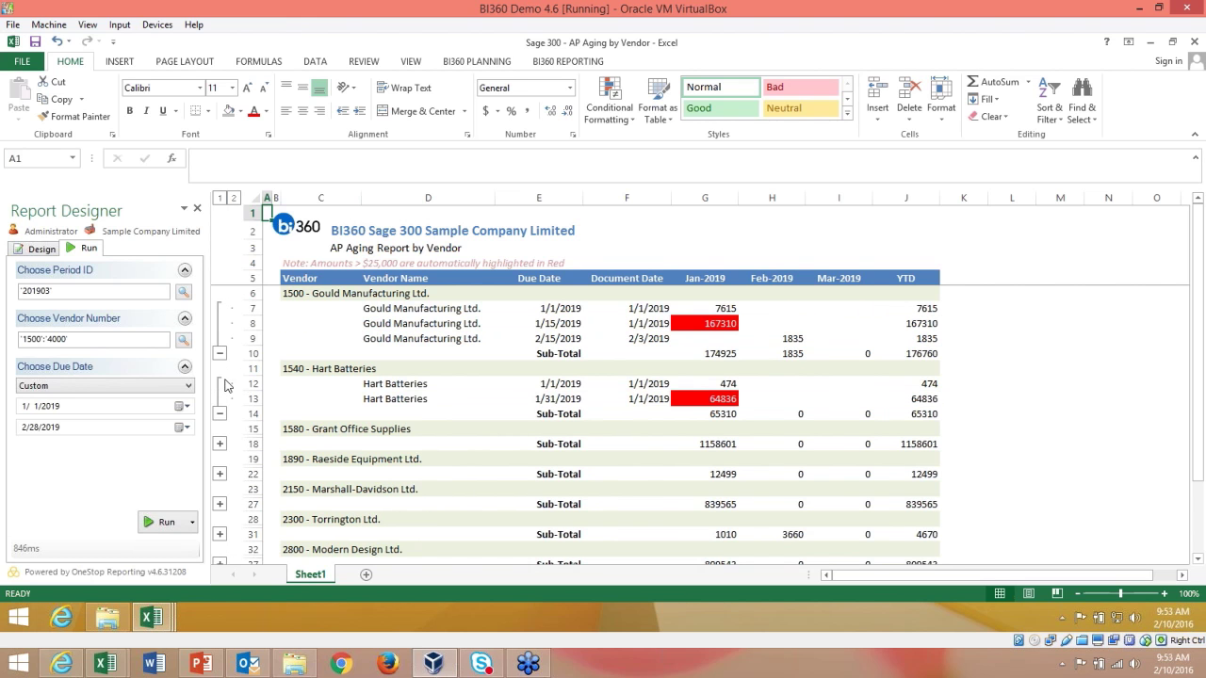
left_click(220, 444)
left_click(167, 522)
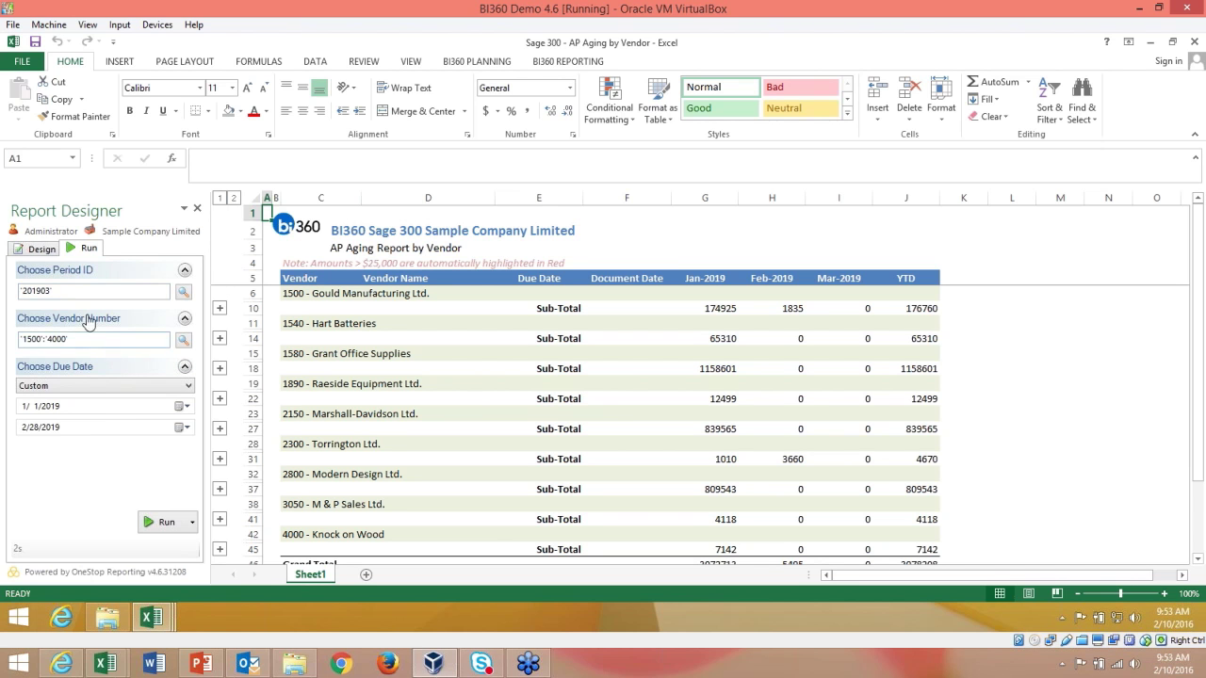
left_click(41, 249)
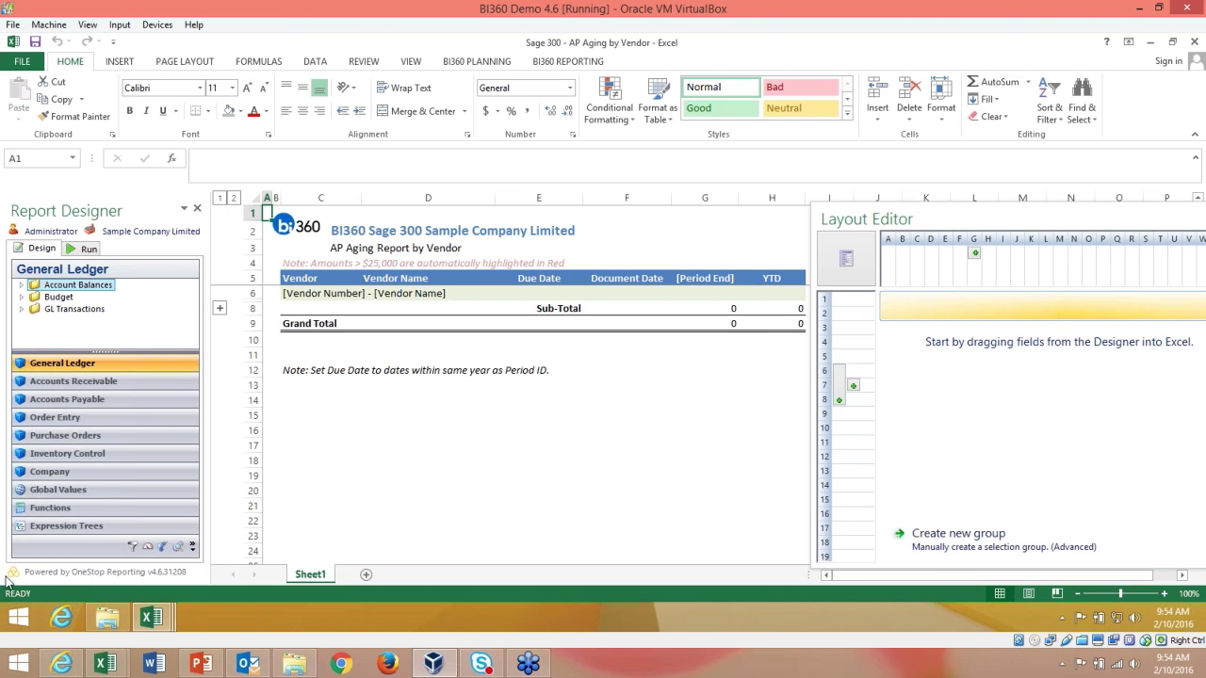
Step: In the blank Book2 workbook, move the Layout Editor clear of the cells and expand the General Ledger Summary fields
left_click(101, 664)
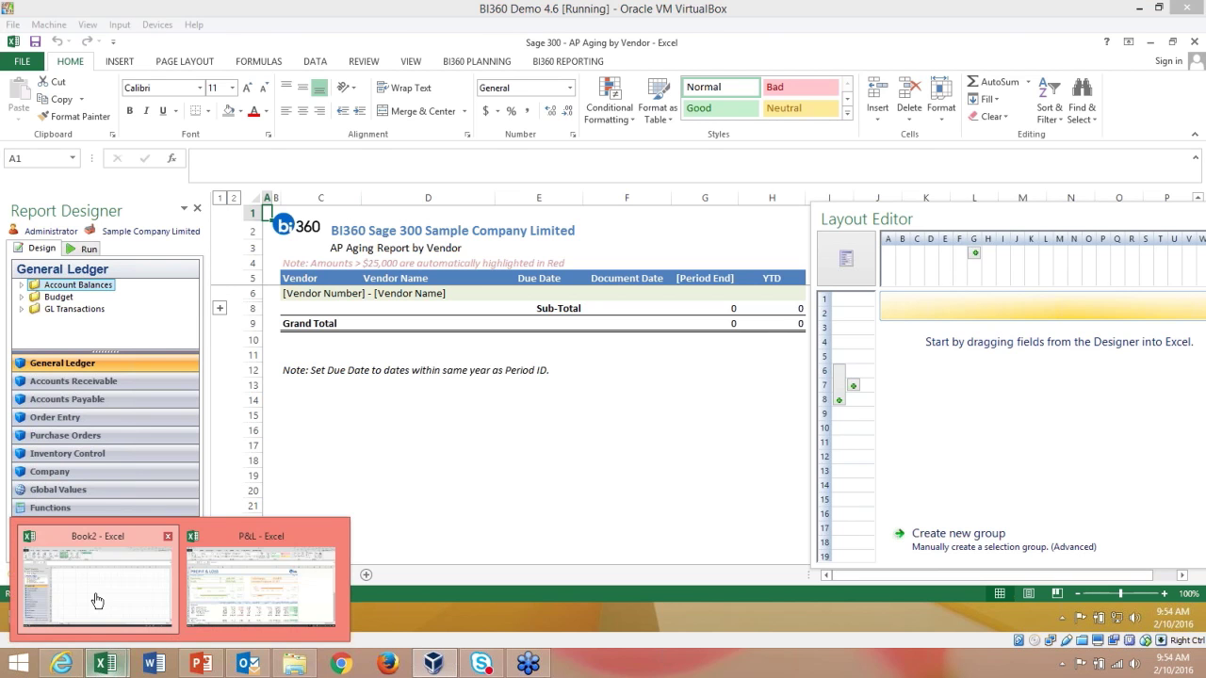
left_click(97, 597)
left_click_drag(670, 202, 1099, 132)
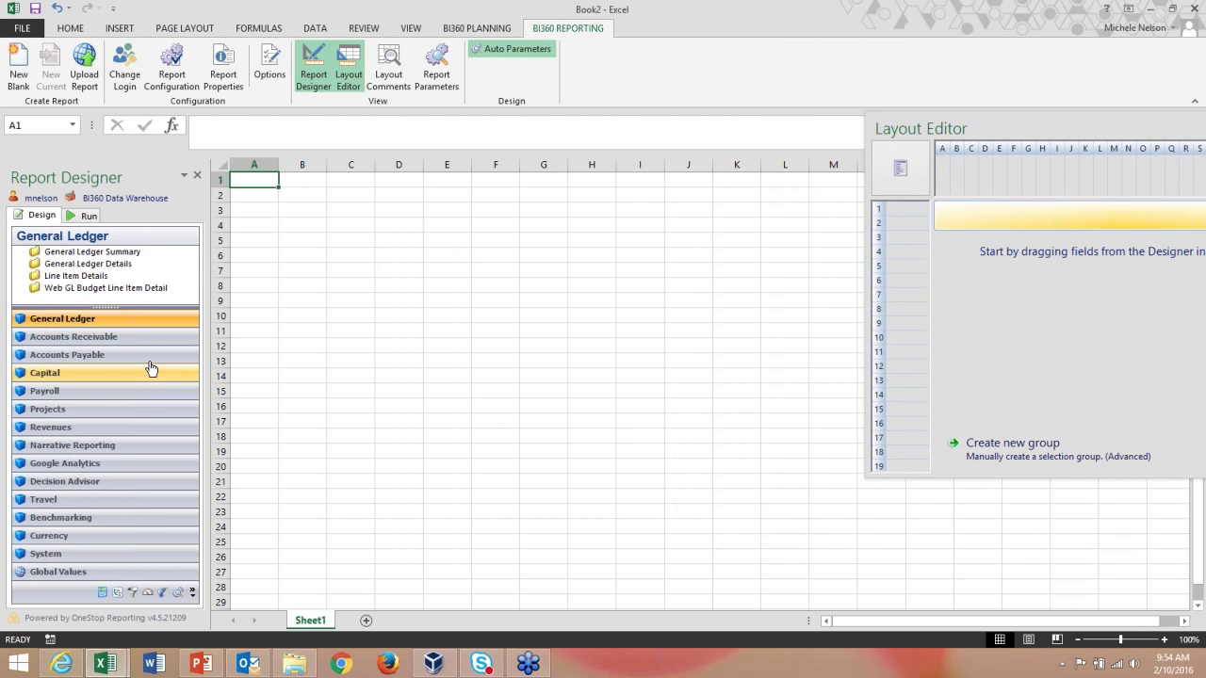
left_click(84, 320)
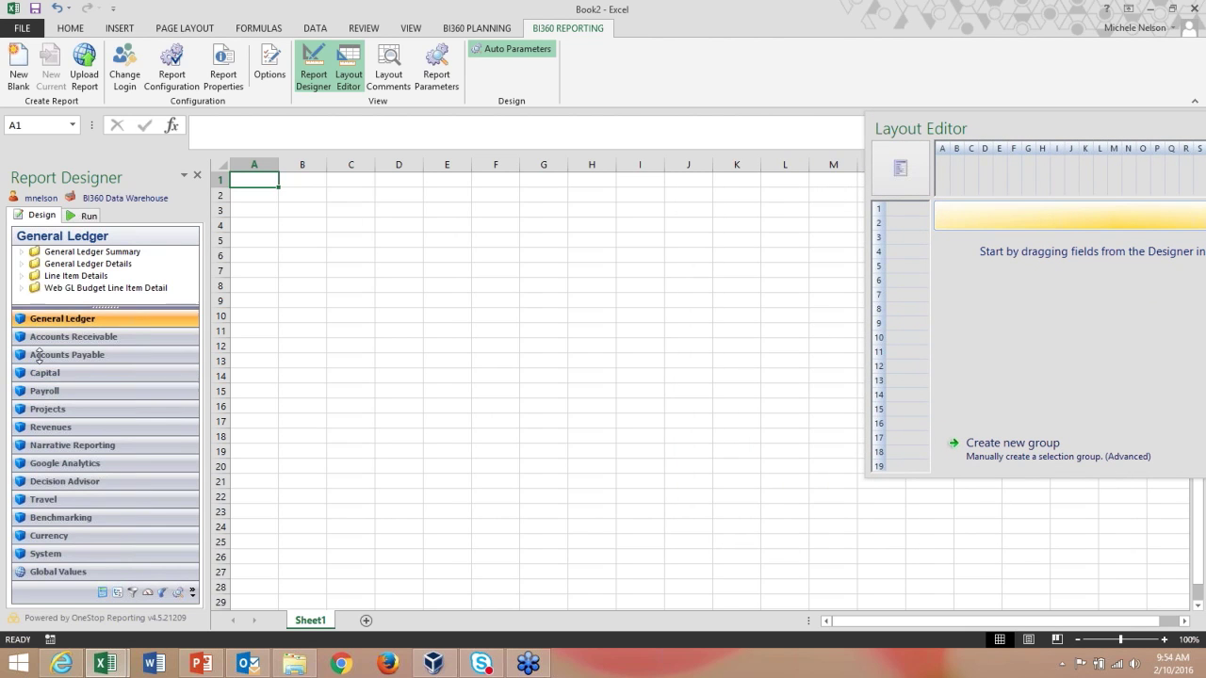
left_click(21, 252)
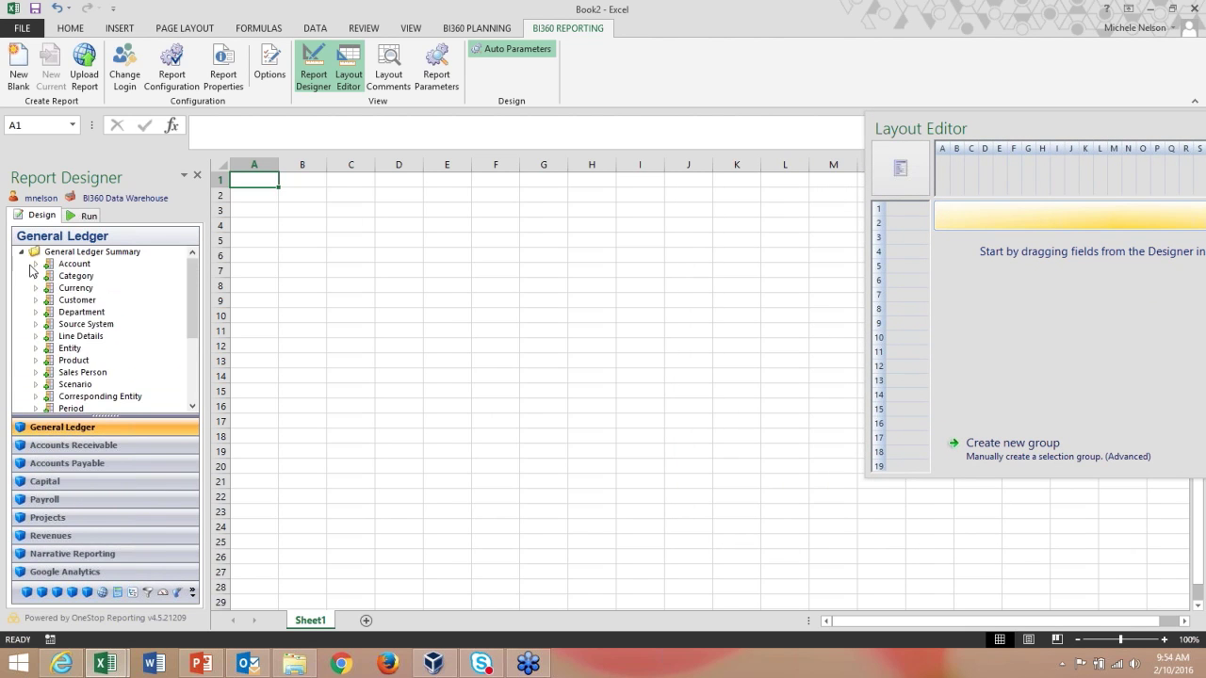
Step: Enter the report title "Trial Balance" in cell B3
left_click(302, 212)
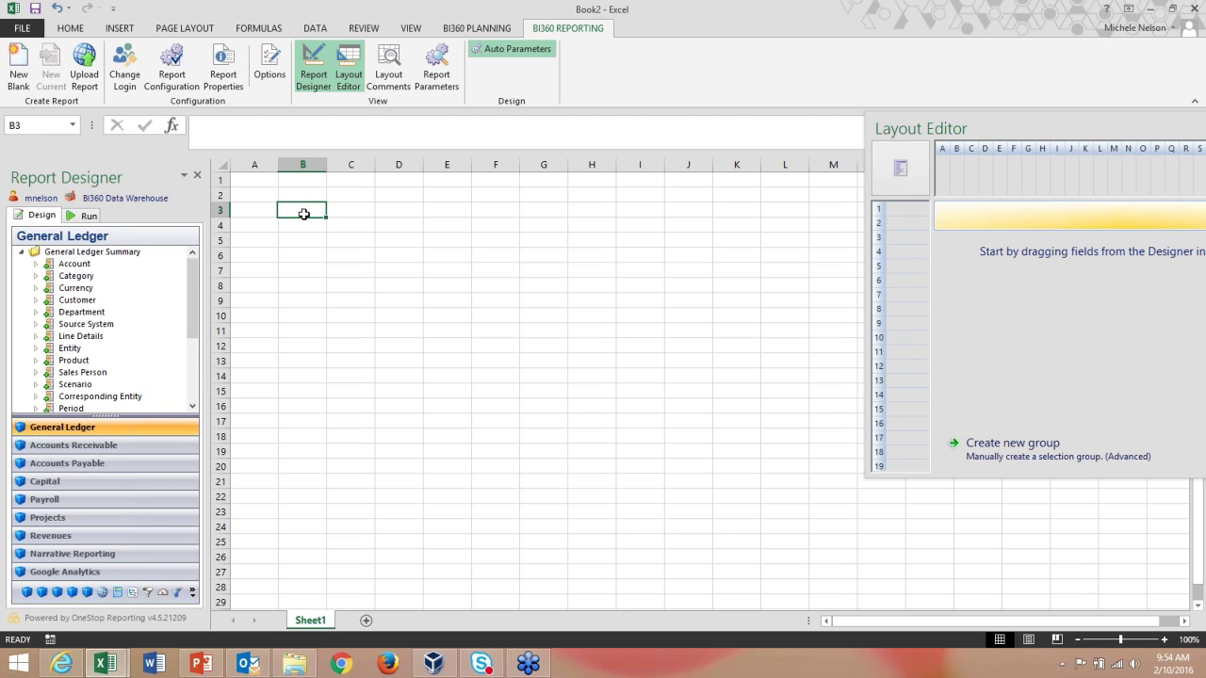
type("Trial Bla")
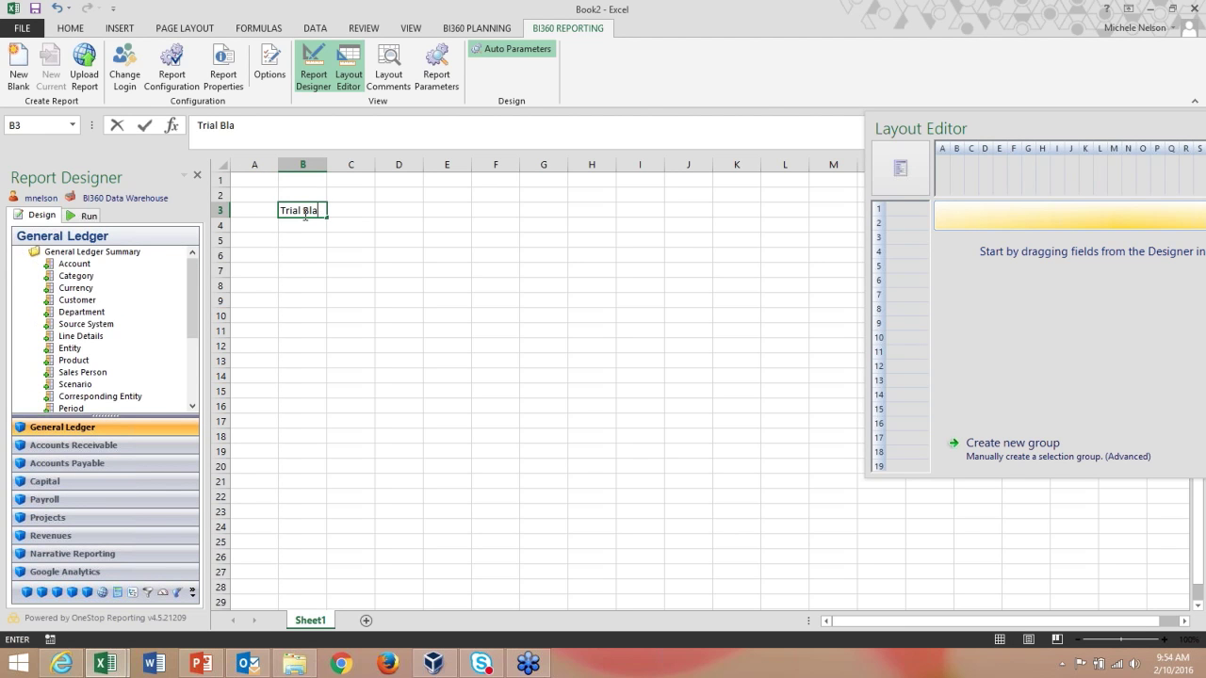
key("BackSpace")
key("BackSpace")
type("alance")
left_click(303, 212)
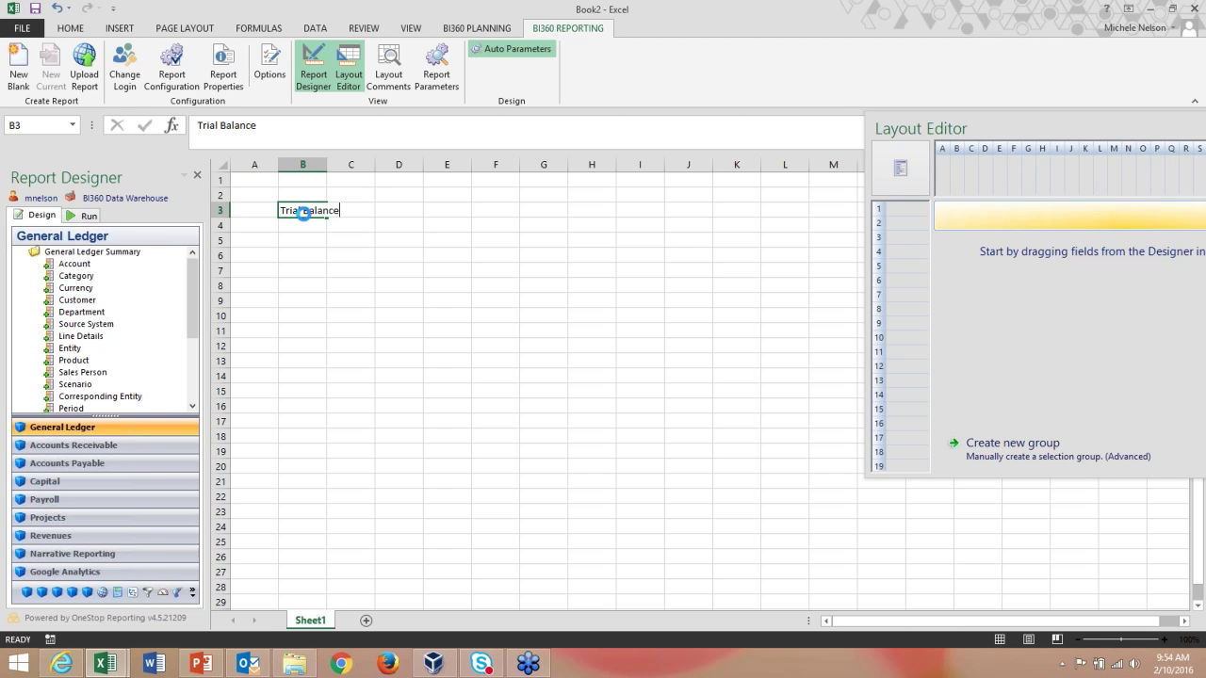
key("Return")
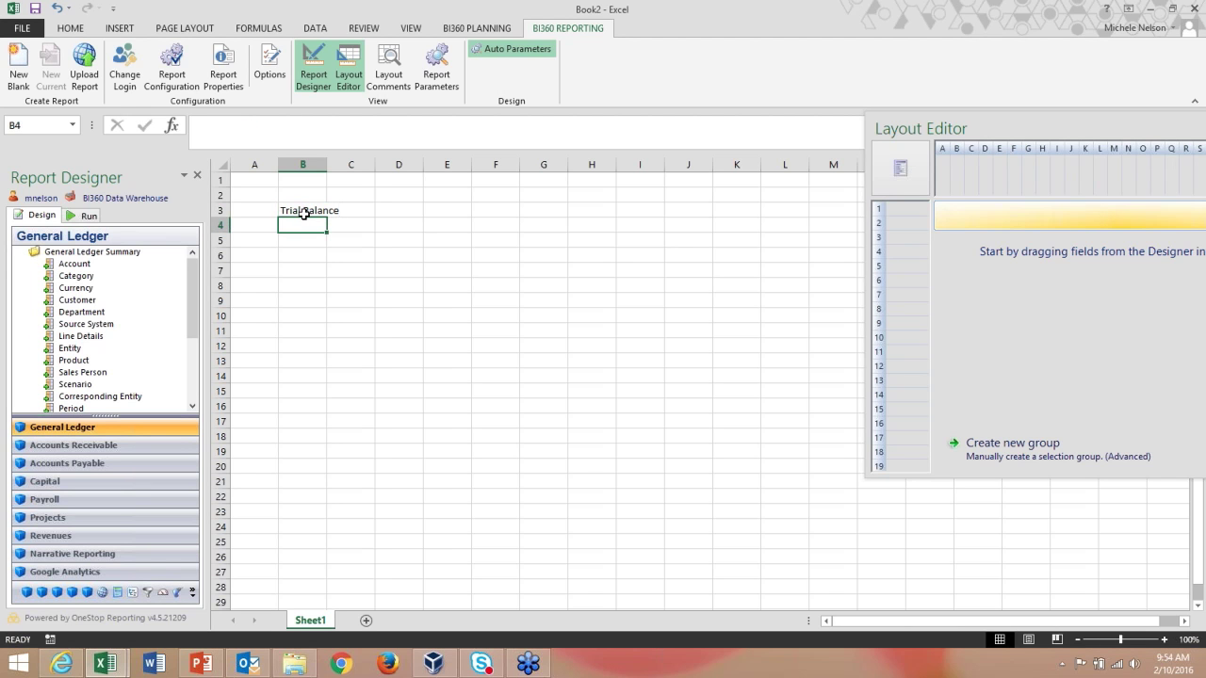
Step: Enter the column headings "Account" in B8 and "Description" in C8
left_click(305, 269)
left_click(308, 286)
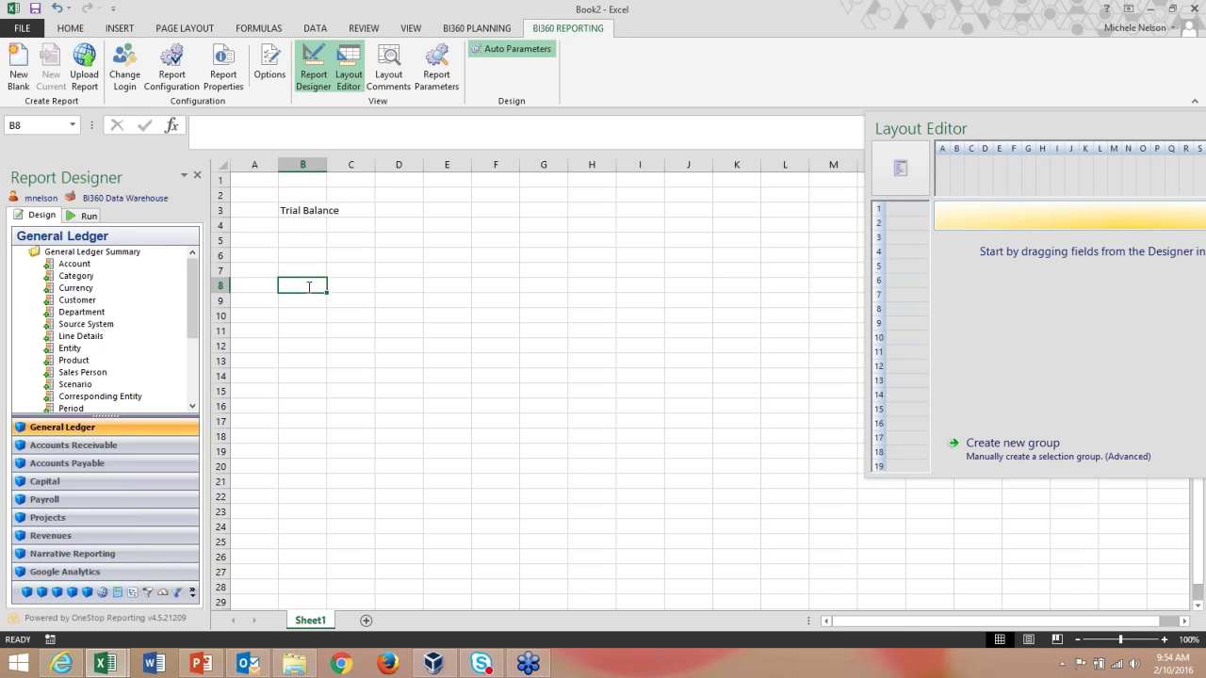
type("Account")
key("ctrl+Return")
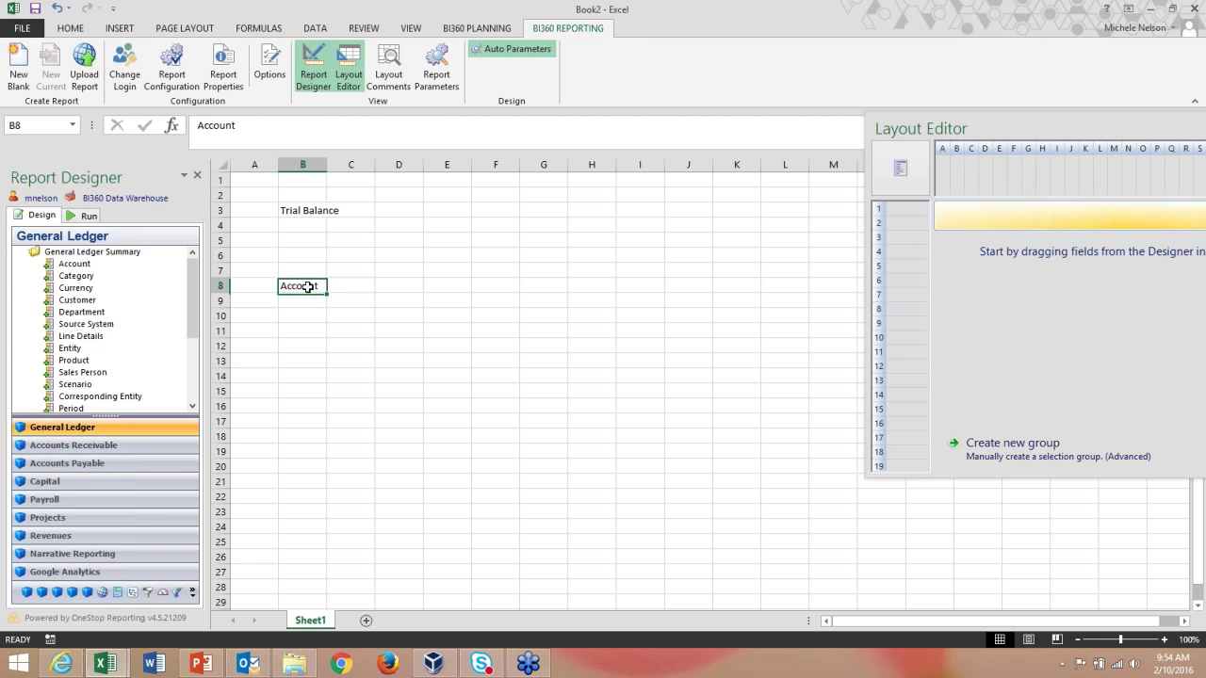
key("Tab")
type("Descripr")
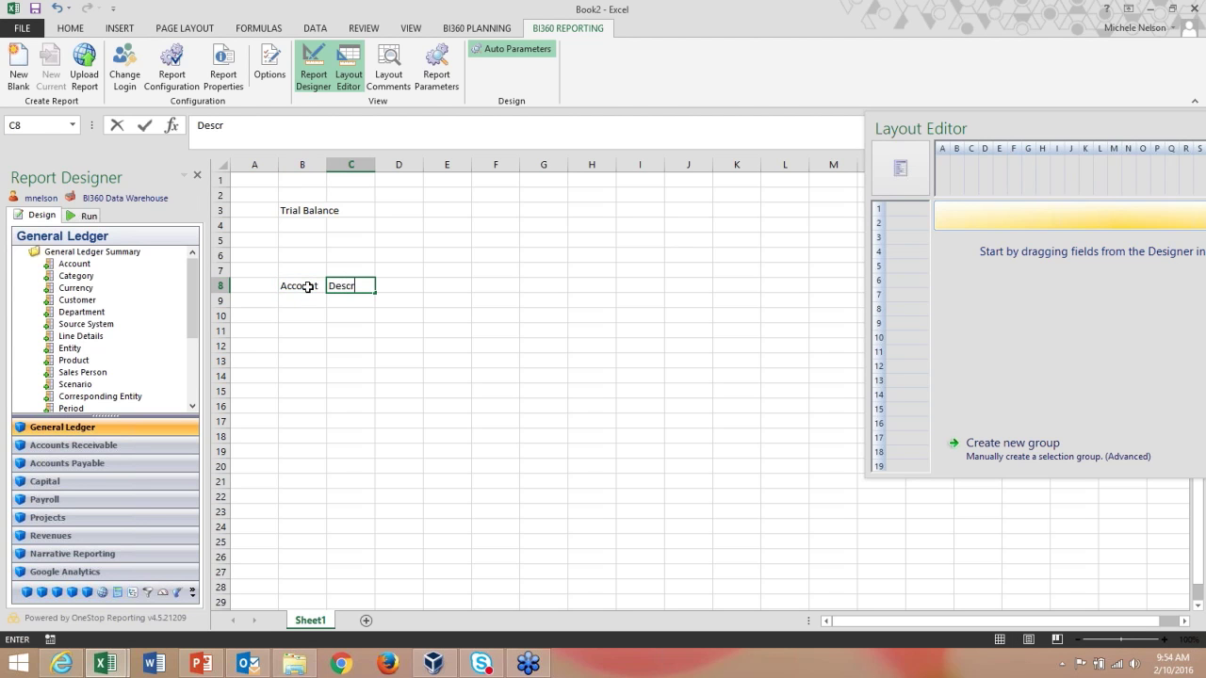
key("BackSpace")
key("BackSpace")
key("BackSpace")
type("ri")
key("BackSpace")
type("iption")
key("Return")
Step: Enter the heading "Amount" in D8 and widen columns C and D
key("Up")
key("Right")
type("Amount")
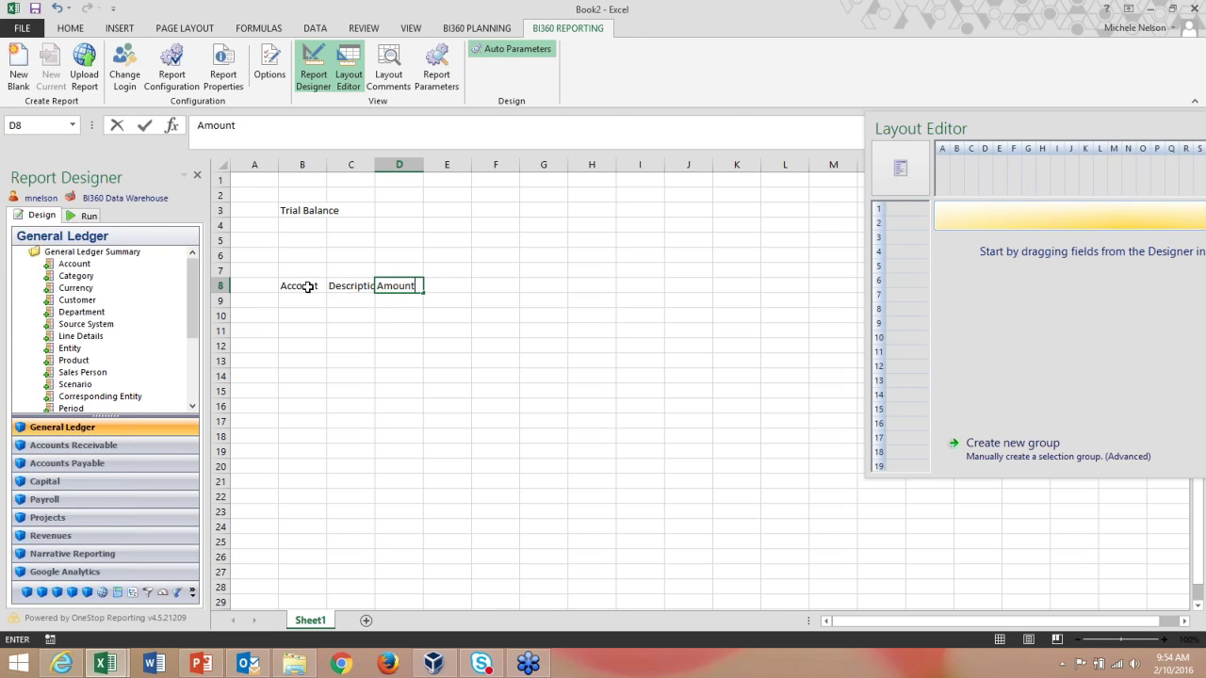
key("Return")
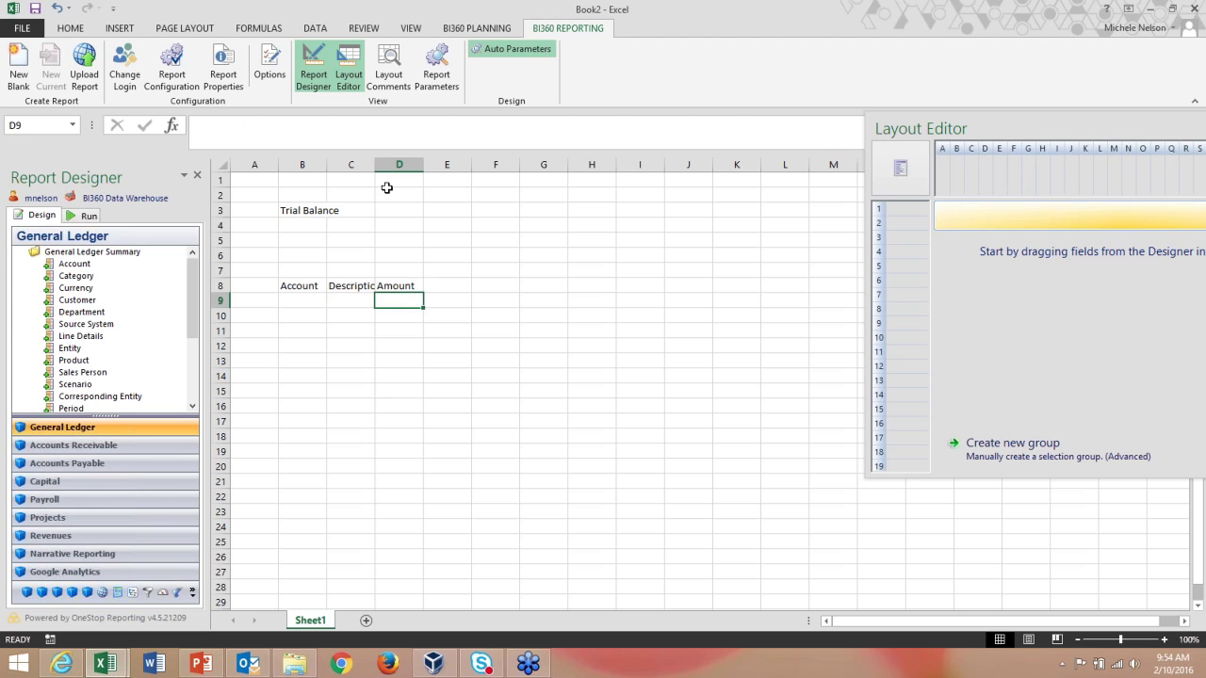
left_click_drag(374, 167, 514, 166)
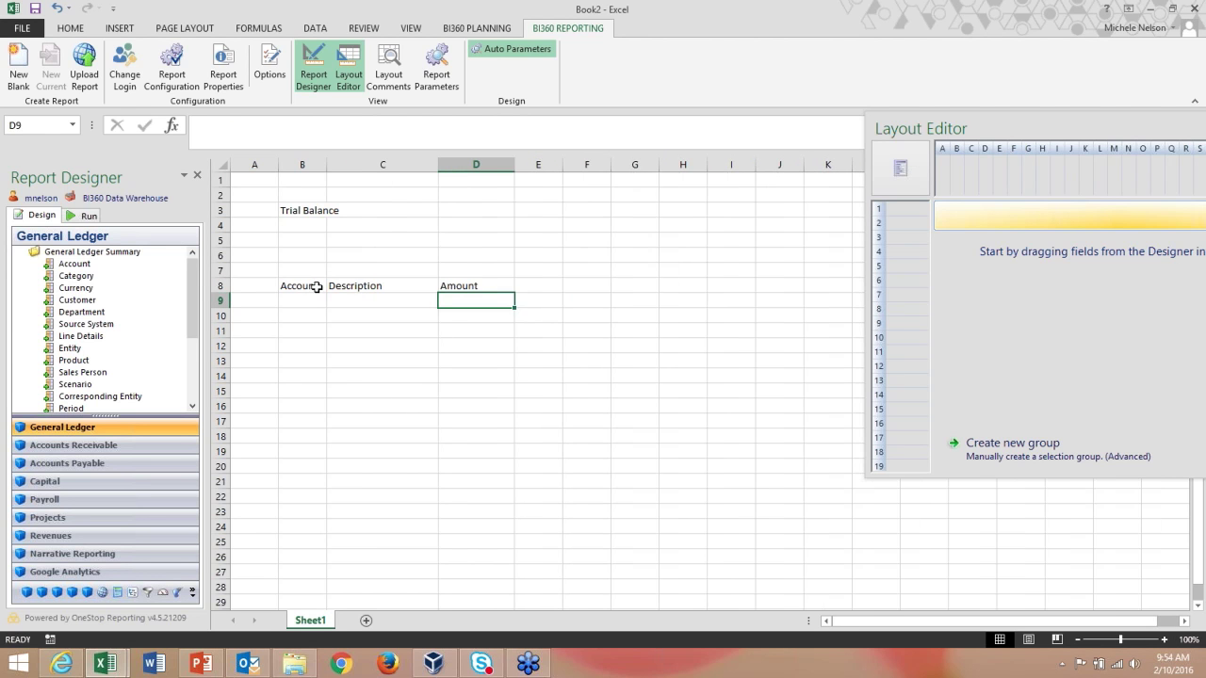
Step: Fill the heading cells B8:D8 with a light gray background
left_click_drag(315, 287, 449, 286)
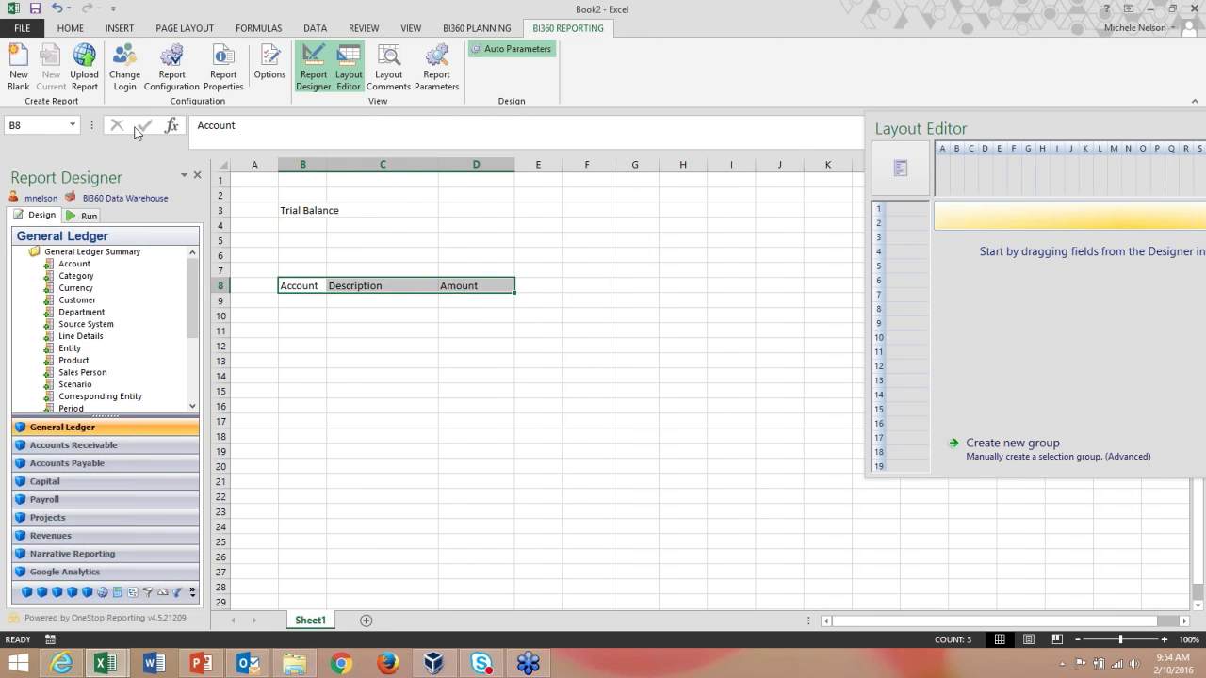
left_click(71, 28)
left_click(240, 79)
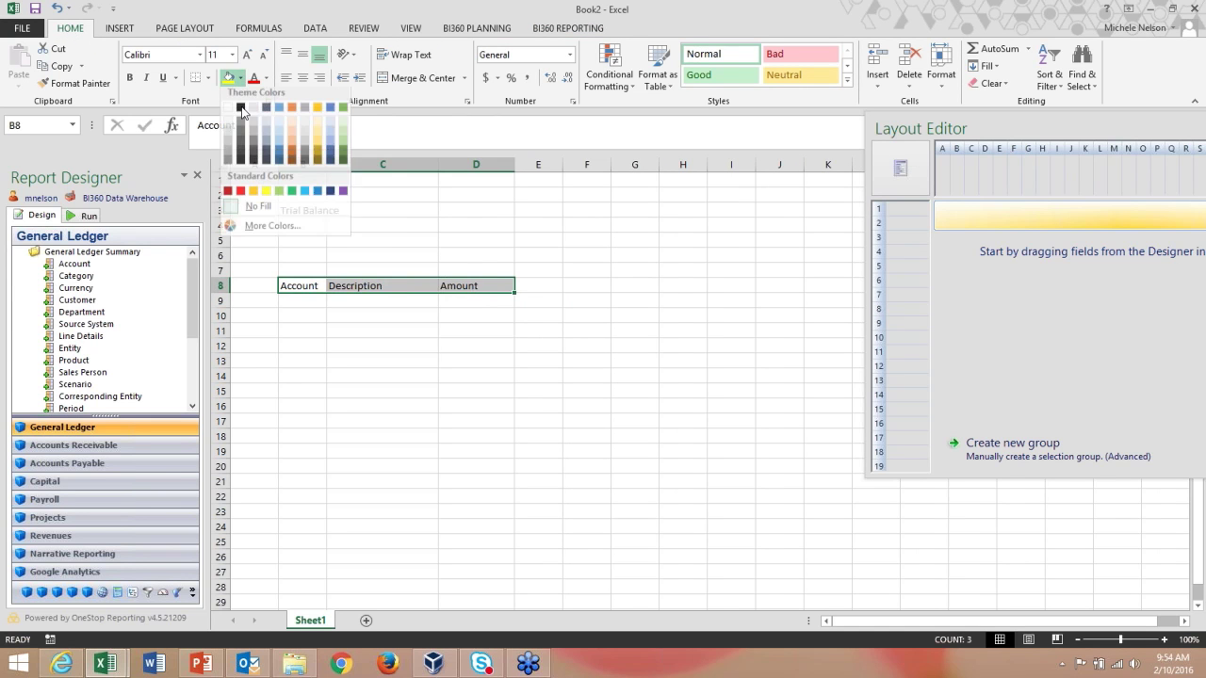
left_click(234, 141)
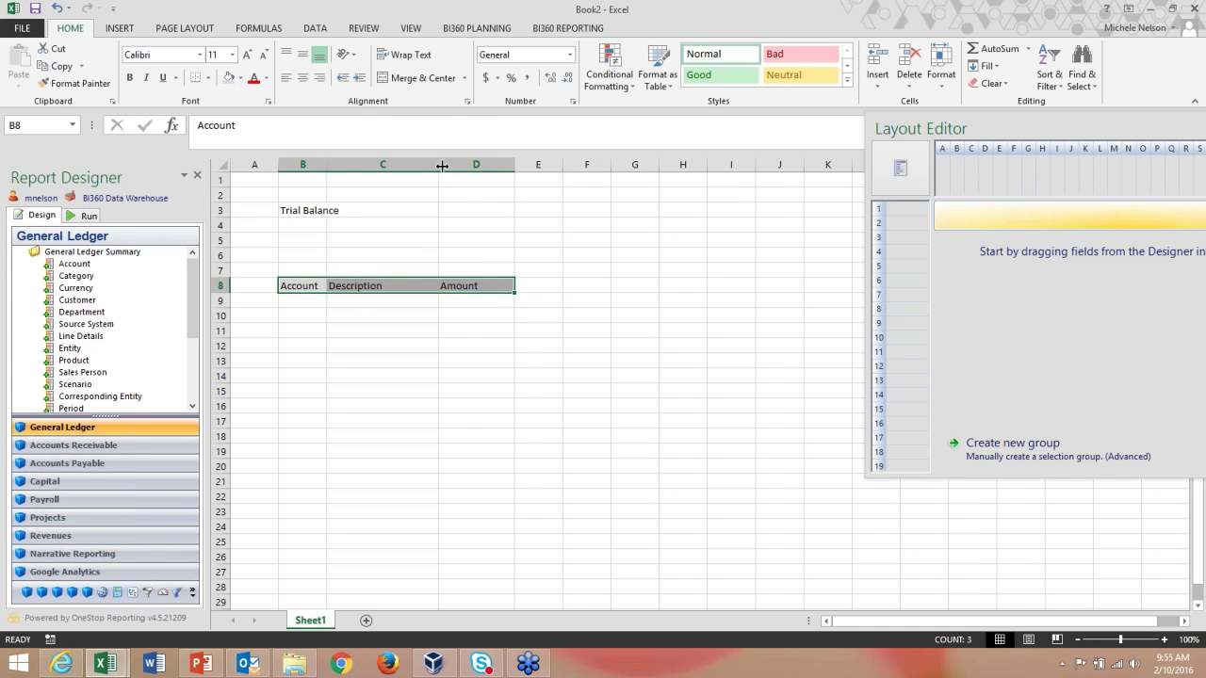
Step: Widen columns B, C and D of the report
left_click_drag(440, 166, 462, 165)
left_click_drag(539, 164, 564, 165)
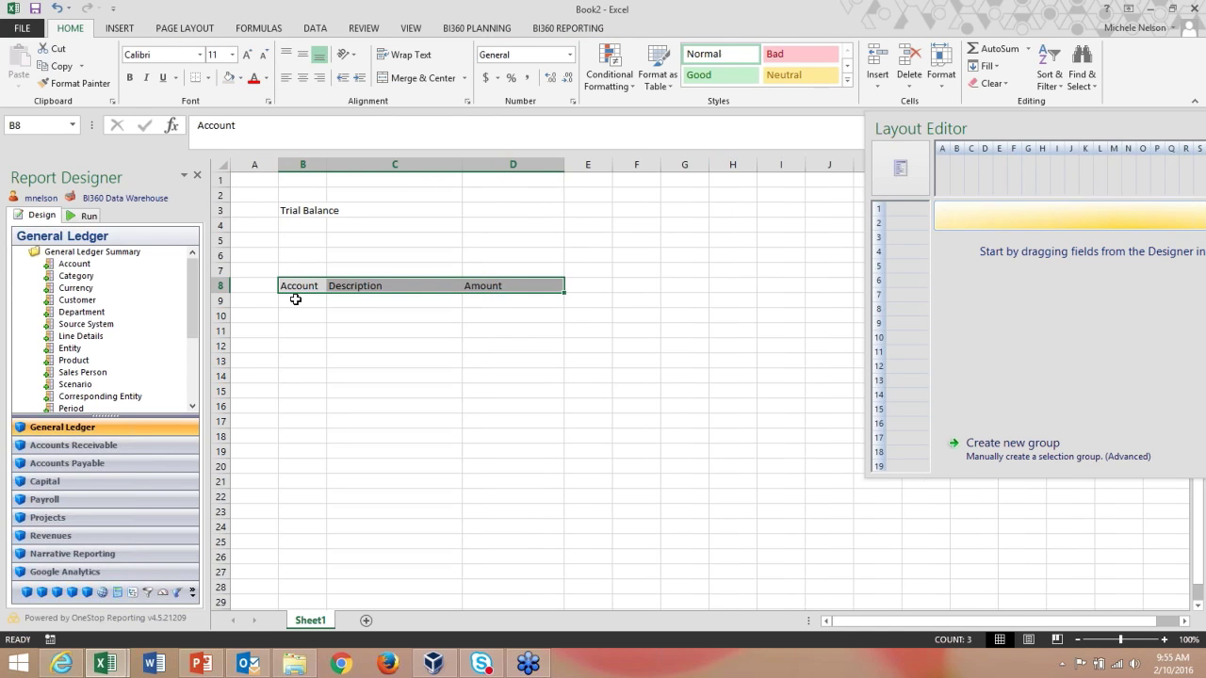
left_click(296, 298)
left_click_drag(326, 166, 346, 166)
Step: Place the Account field in B9 with a new selection group on the row, and bring the Layout Editor fully into view
left_click_drag(76, 264, 317, 300)
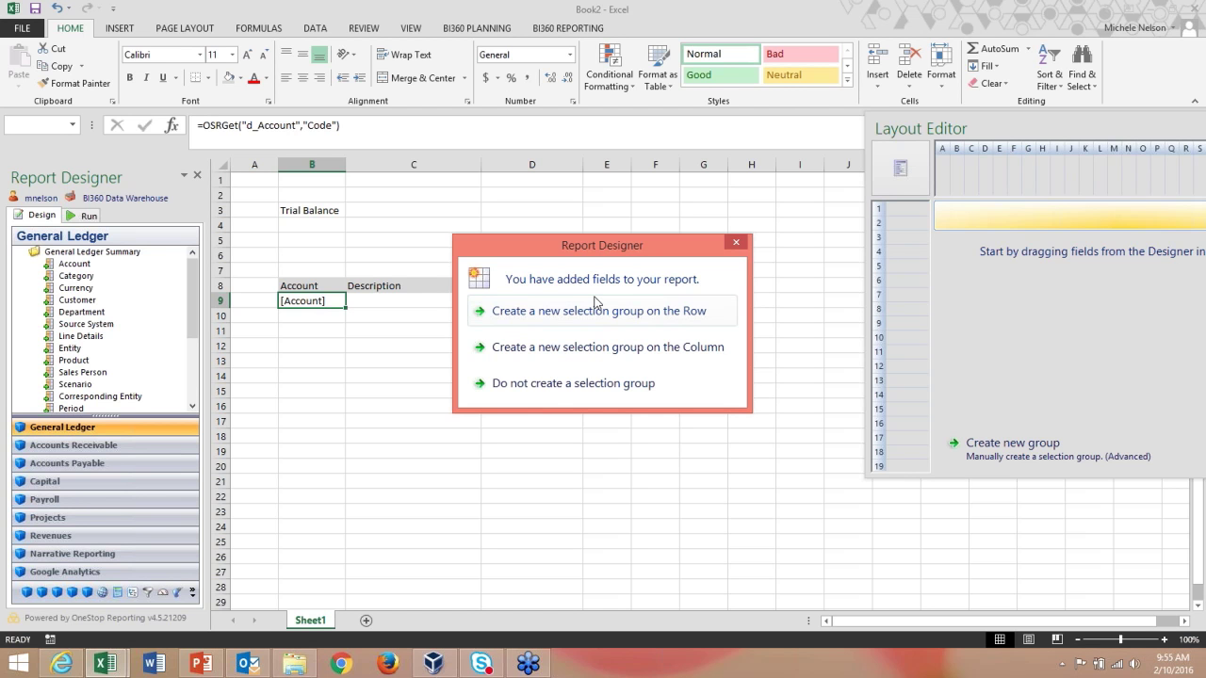
left_click(626, 314)
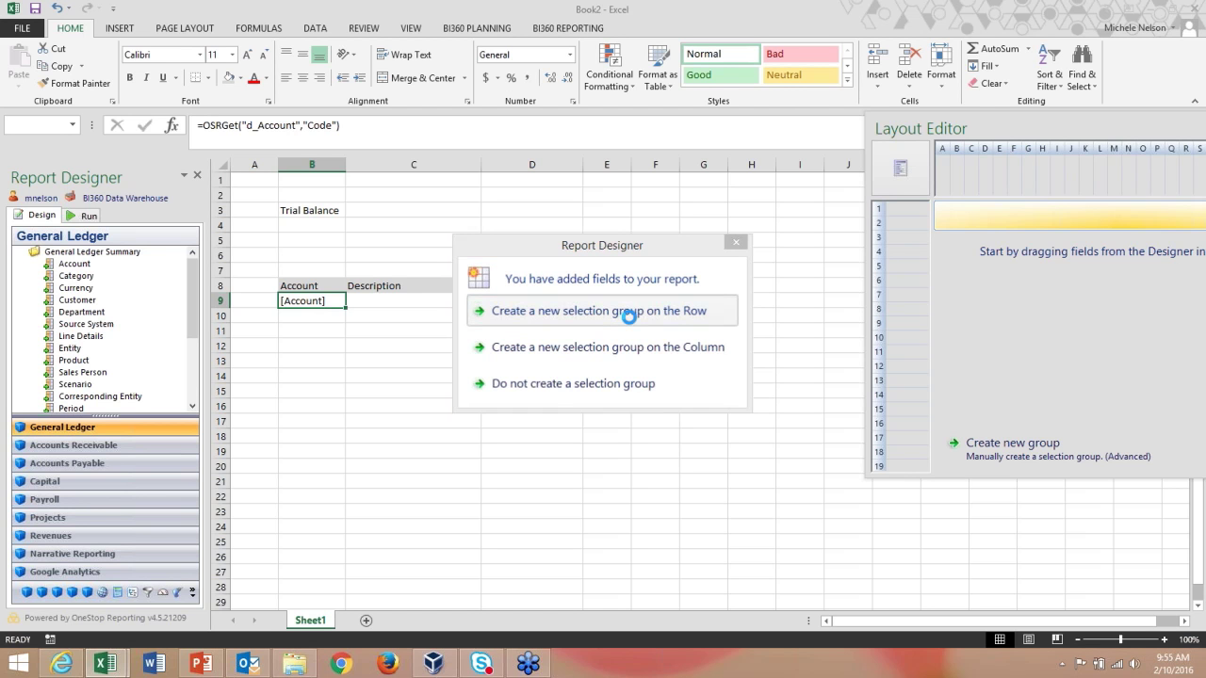
left_click_drag(1002, 126, 667, 153)
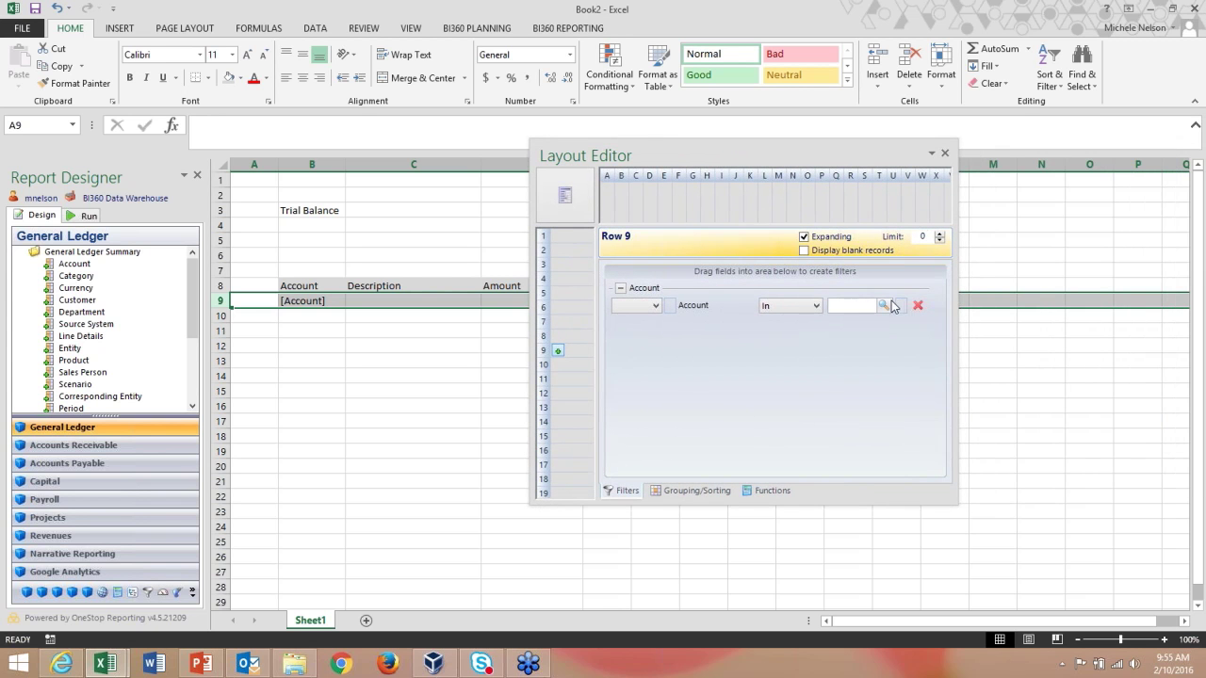
left_click(885, 307)
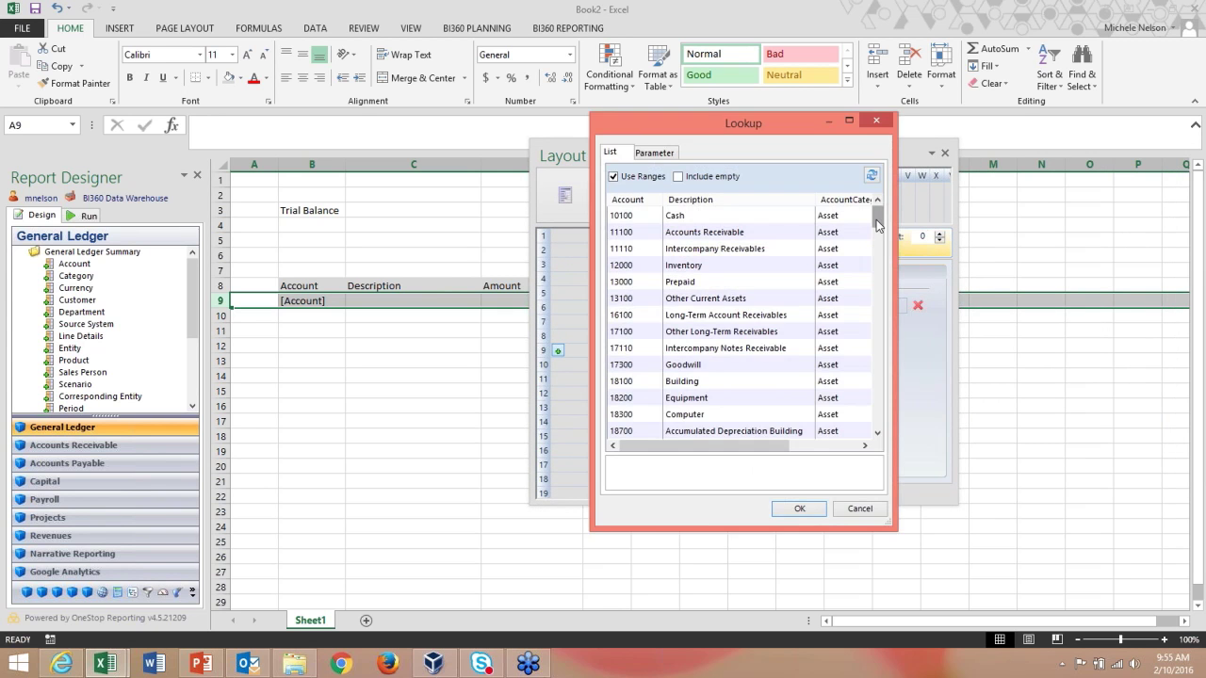
scroll(881, 245, "down", 5)
scroll(881, 275, "down", 10)
scroll(881, 274, "up", 20)
left_click_drag(629, 216, 691, 479)
left_click_drag(878, 282, 840, 517)
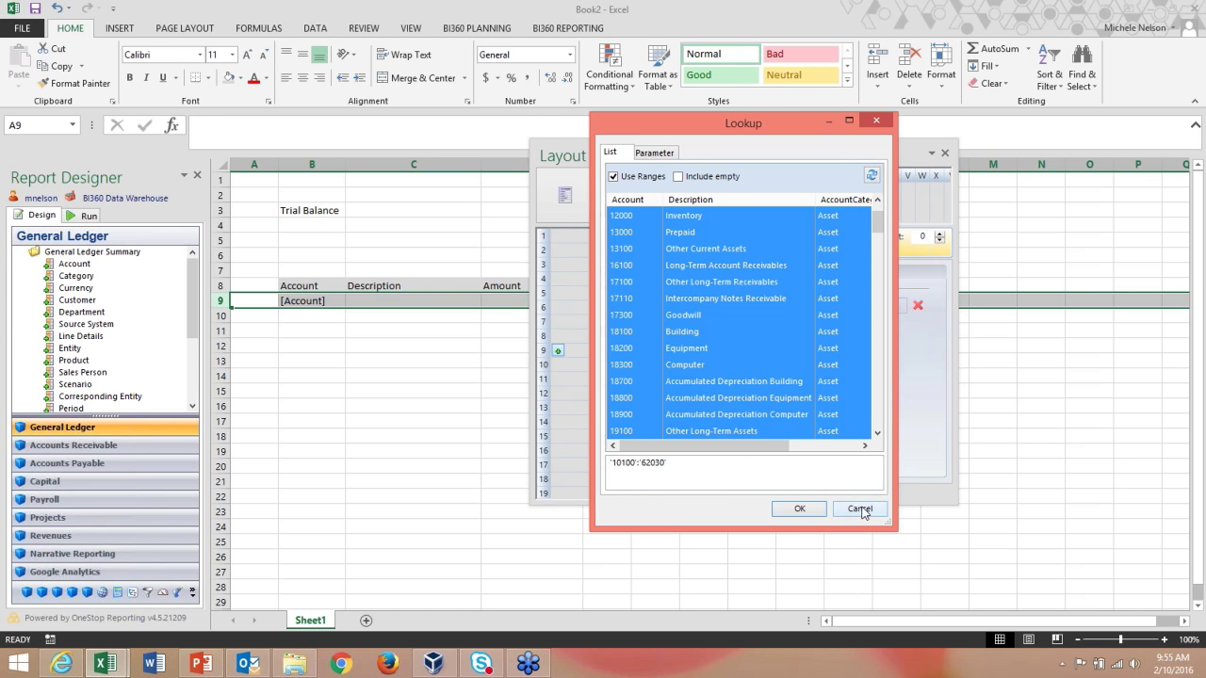
double_click(662, 463)
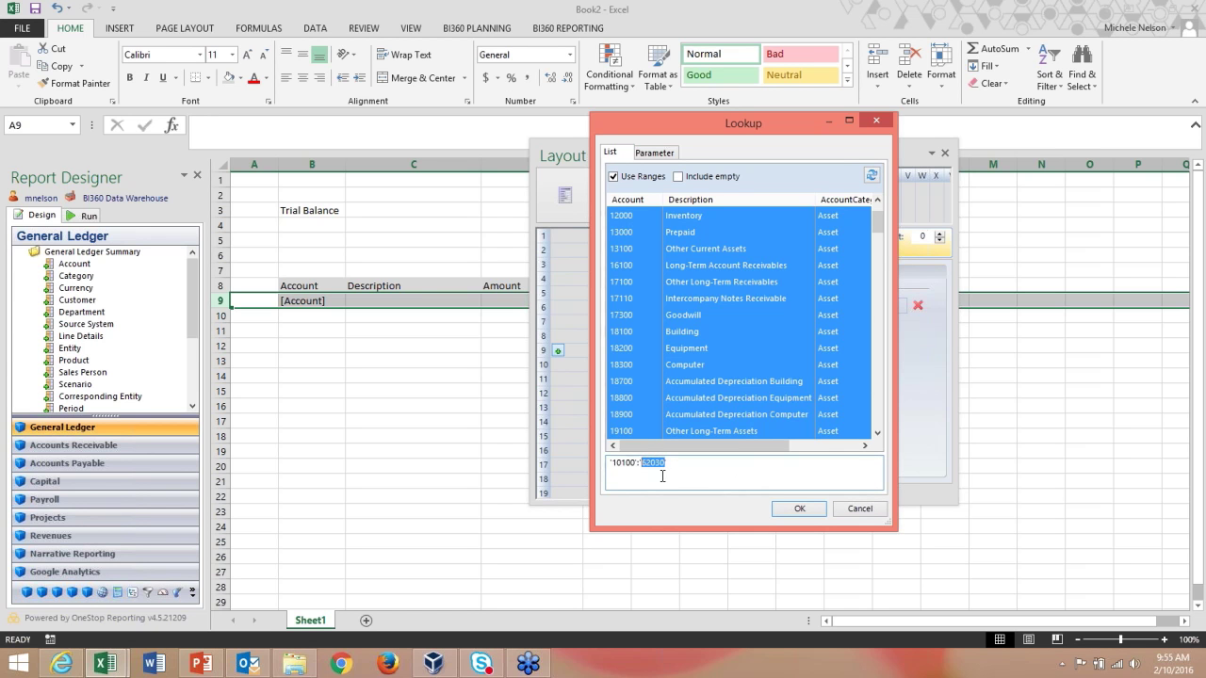
type("75000")
left_click(627, 462)
key("BackSpace")
type("0")
left_click(861, 508)
Step: Expand the Account fields and place the account Description field in C9
left_click(297, 300)
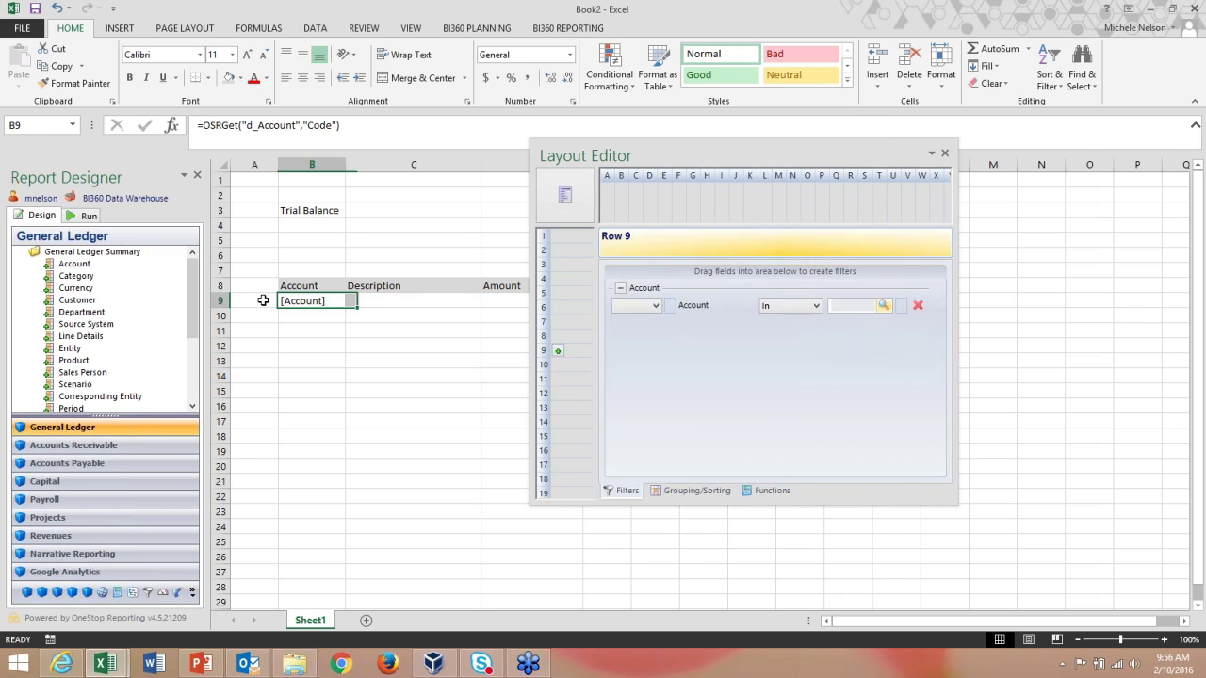
left_click(35, 265)
left_click_drag(94, 288, 412, 303)
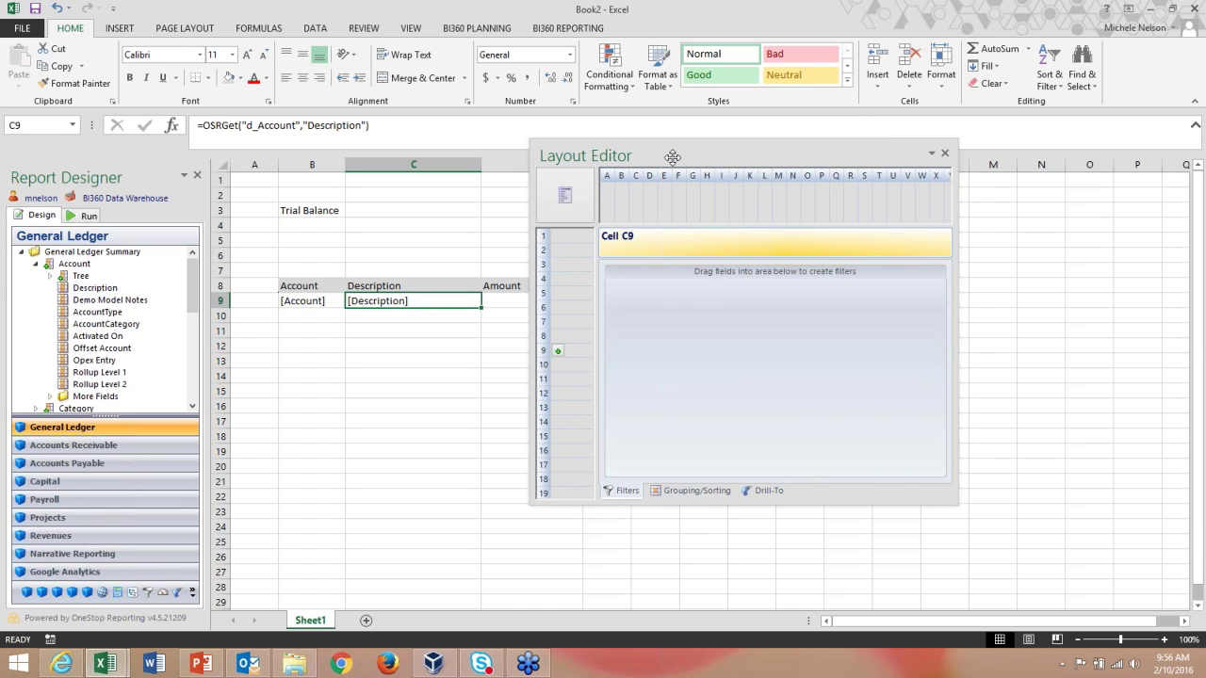
Step: Move the Layout Editor clear of the Amount column, then place the Monthly Amount field in D9 with the Accounting number format
left_click_drag(674, 157, 923, 183)
scroll(190, 311, "down", 6)
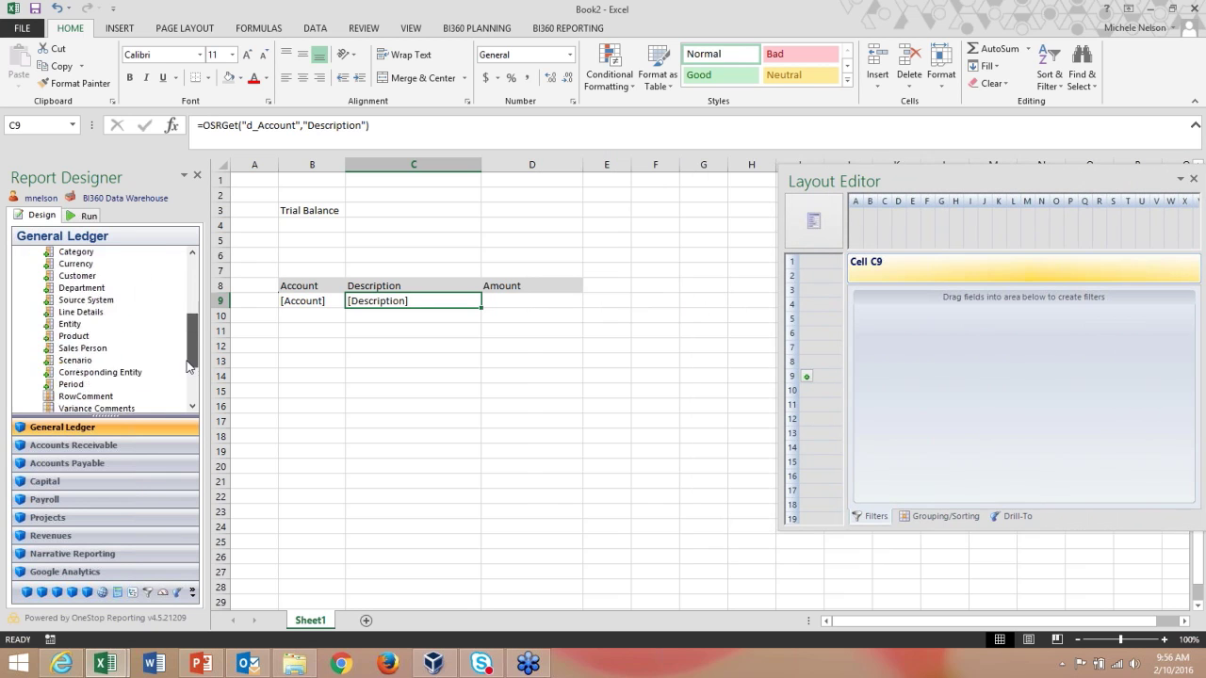
left_click_drag(94, 348, 532, 298)
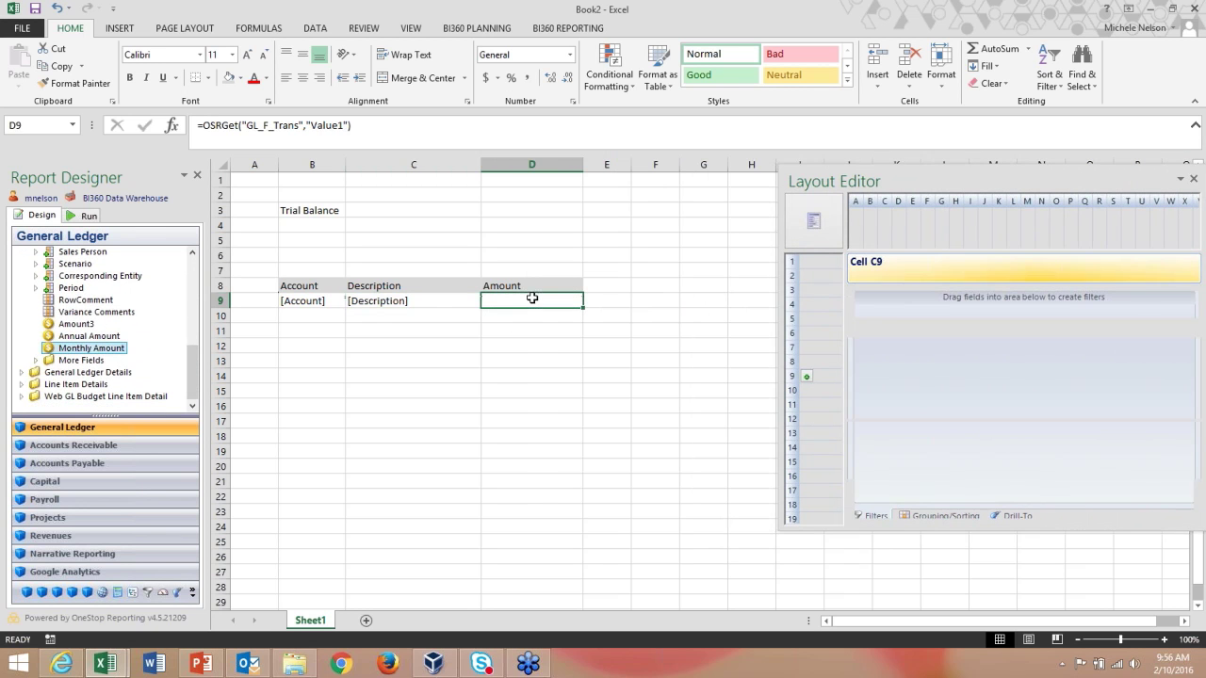
left_click(487, 79)
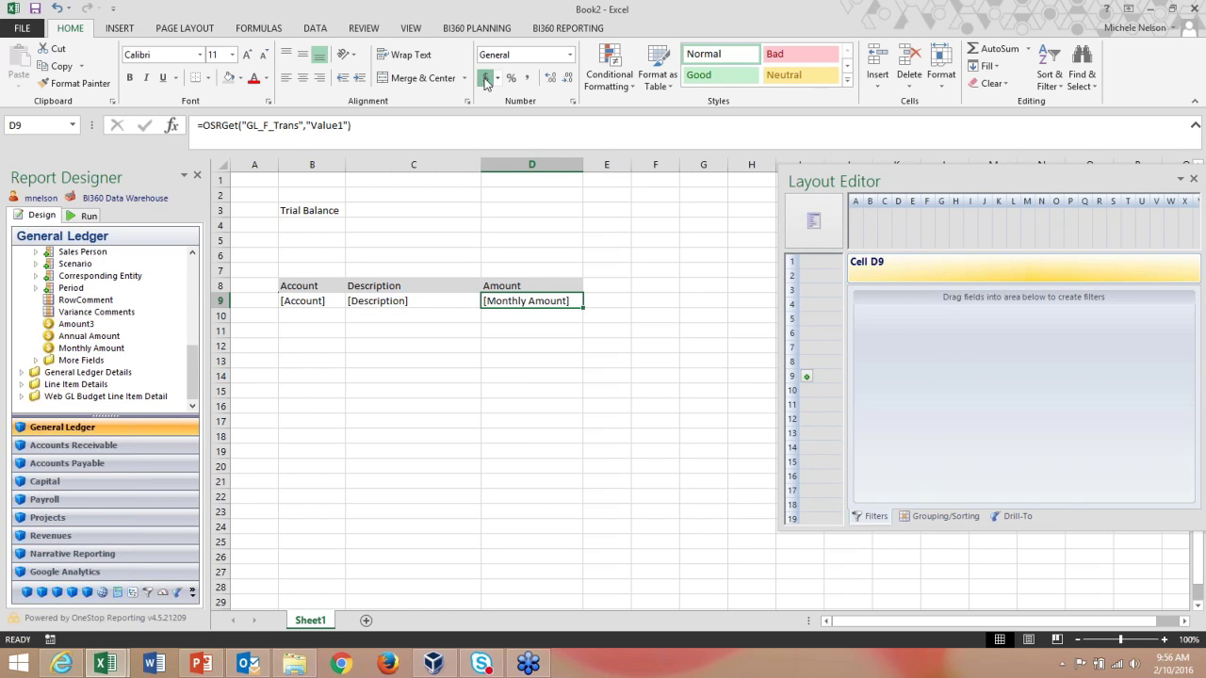
Step: Create a OneStop Reporting SUM of D9 (Monthly Amount) in D10 and apply the Accounting number format to it
left_click(534, 319)
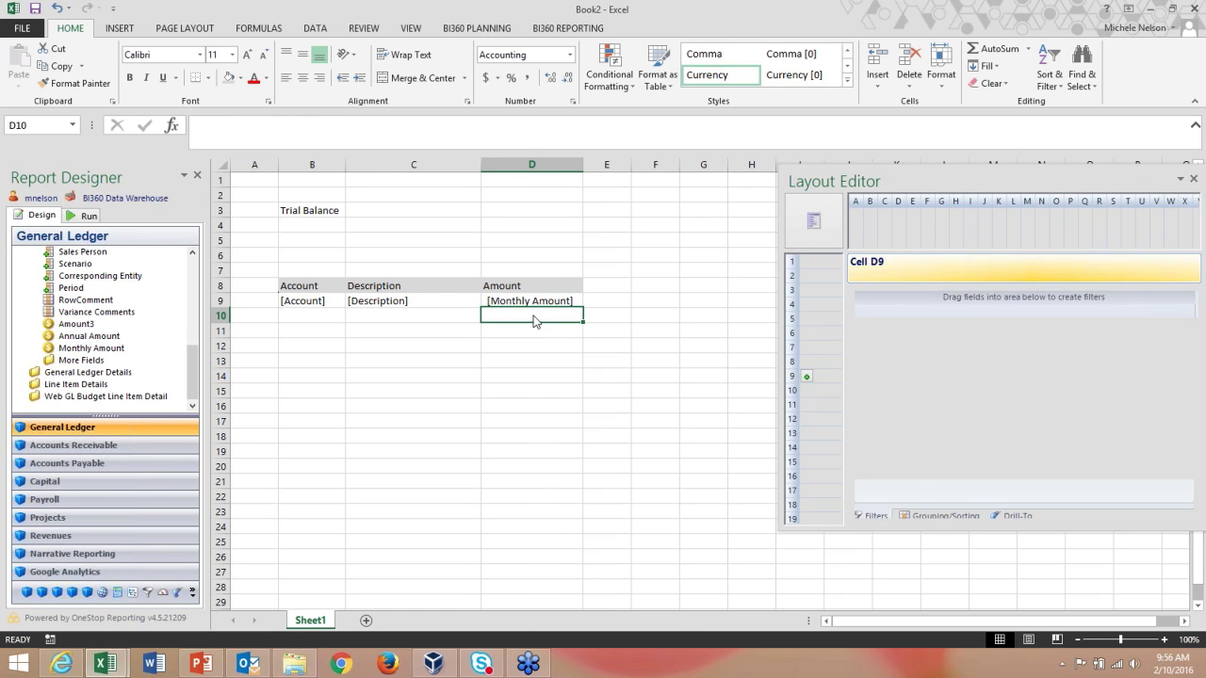
right_click(534, 320)
mouse_move(622, 626)
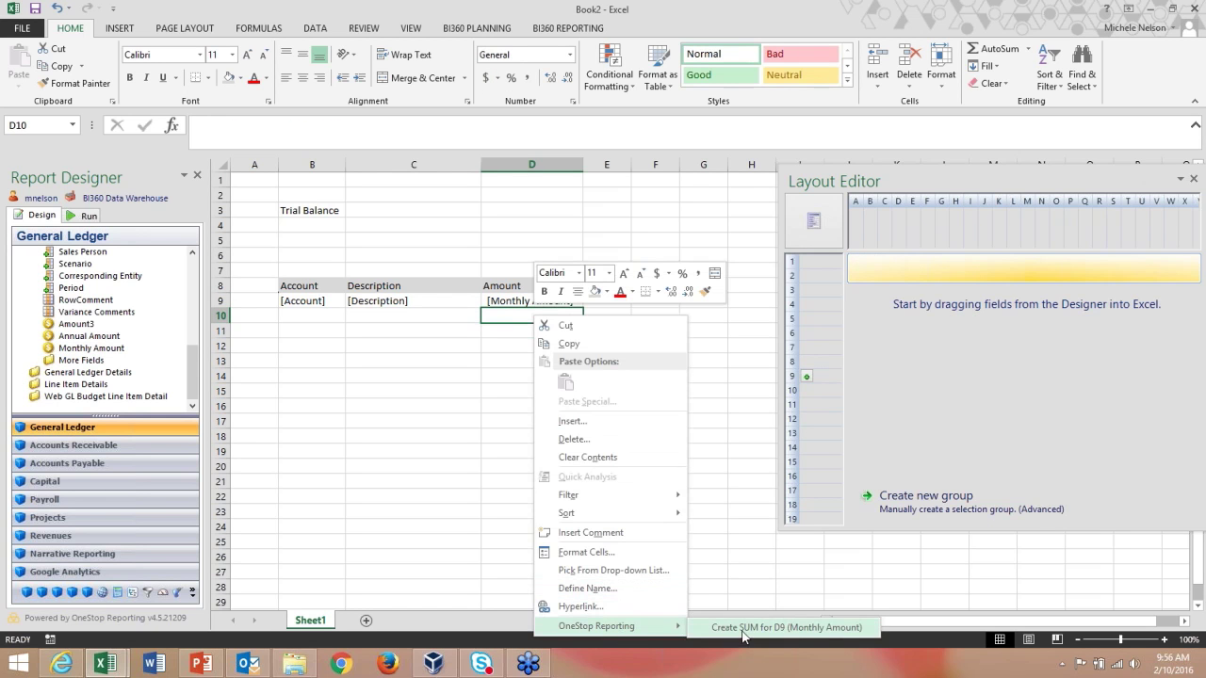
left_click(742, 628)
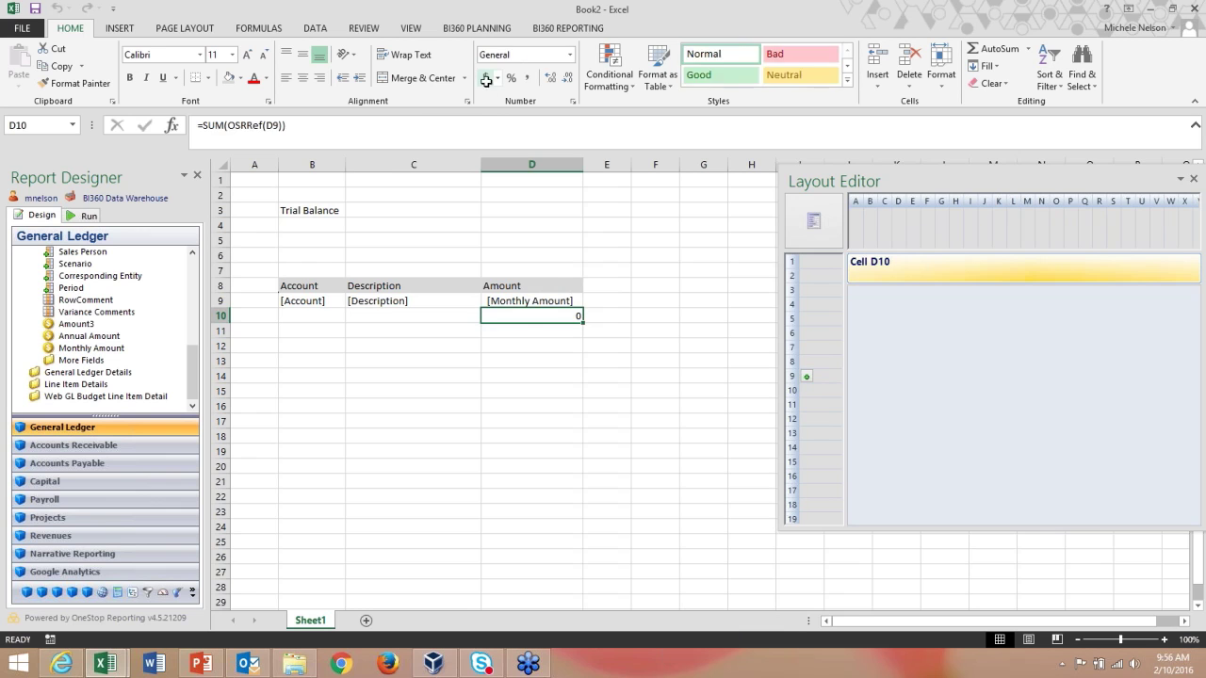
left_click(487, 81)
Step: Enter the row label "Total" in B10
left_click(310, 299)
left_click(310, 316)
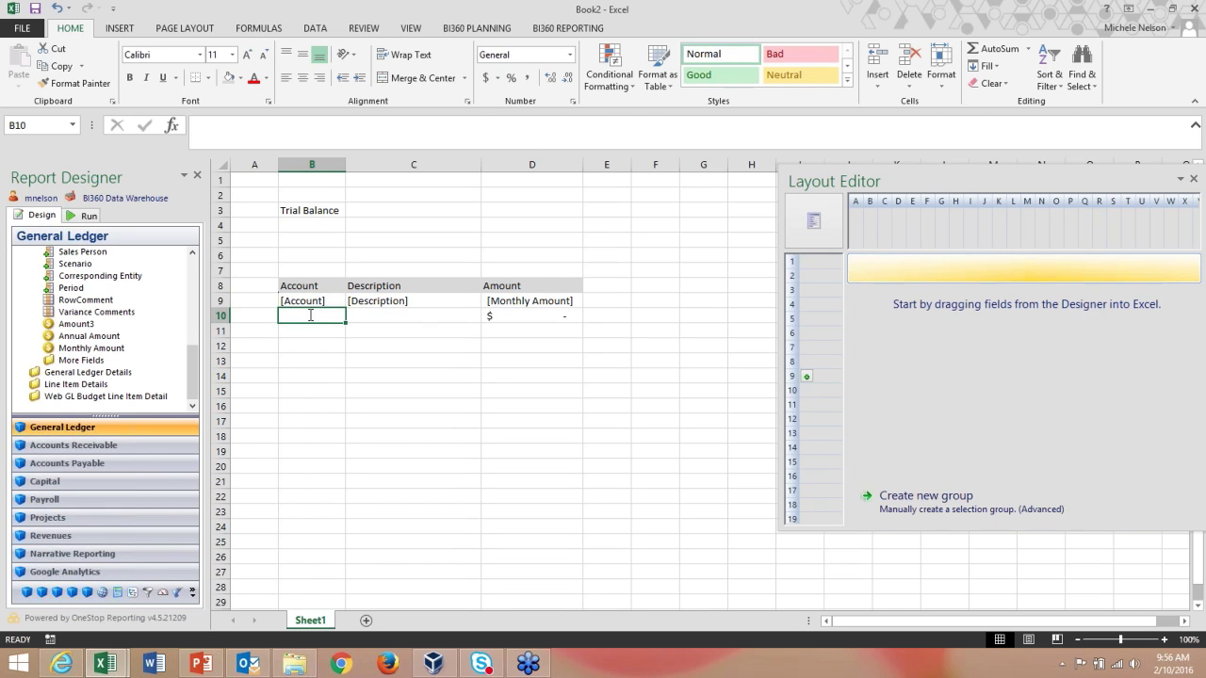
type("Total")
key("Return")
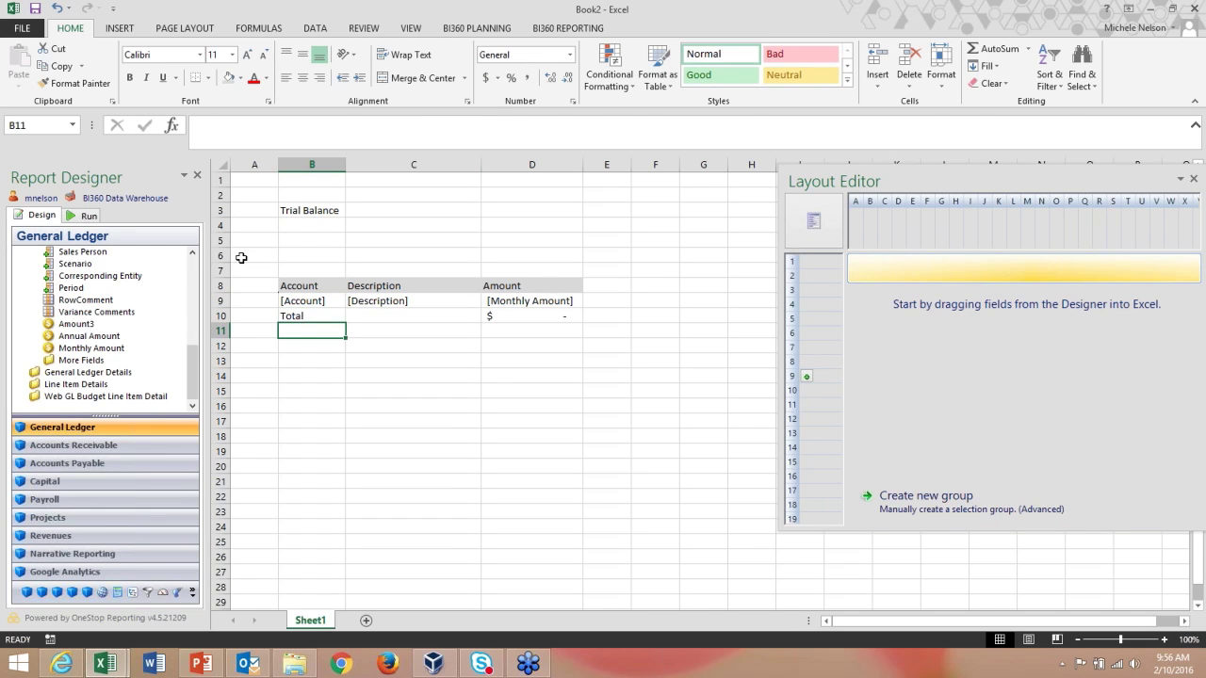
Step: Run the trial balance report and look through the account rows it returns
left_click(79, 214)
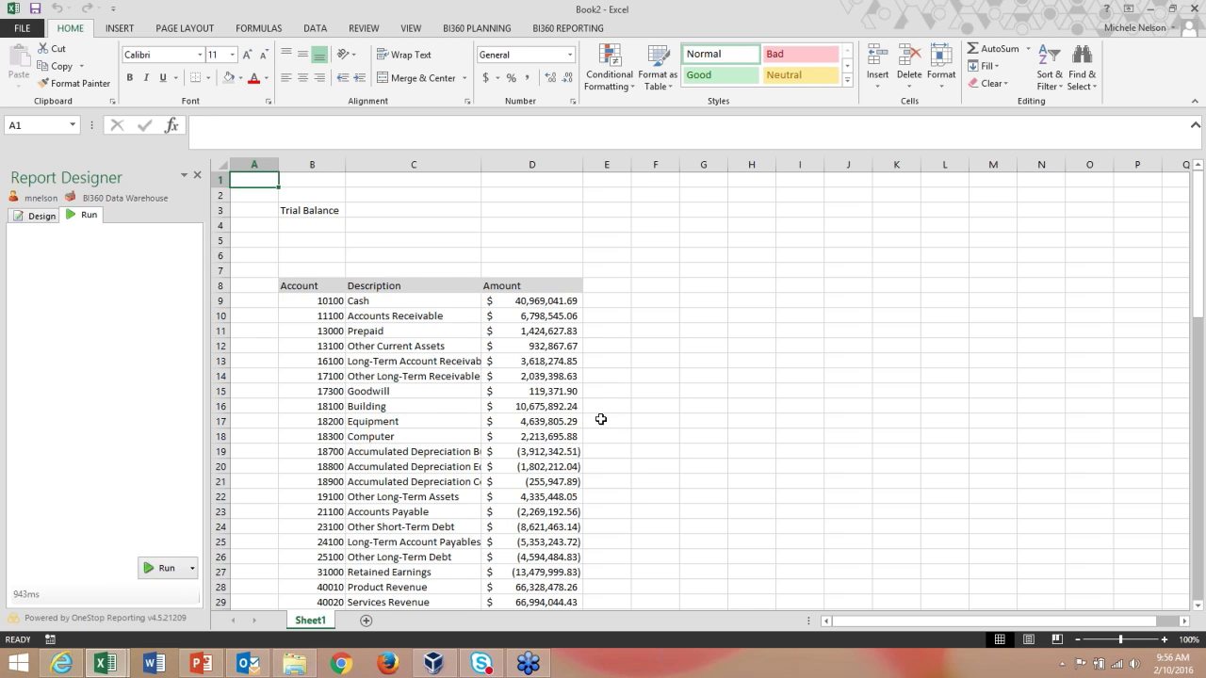
scroll(583, 402, "down", 3)
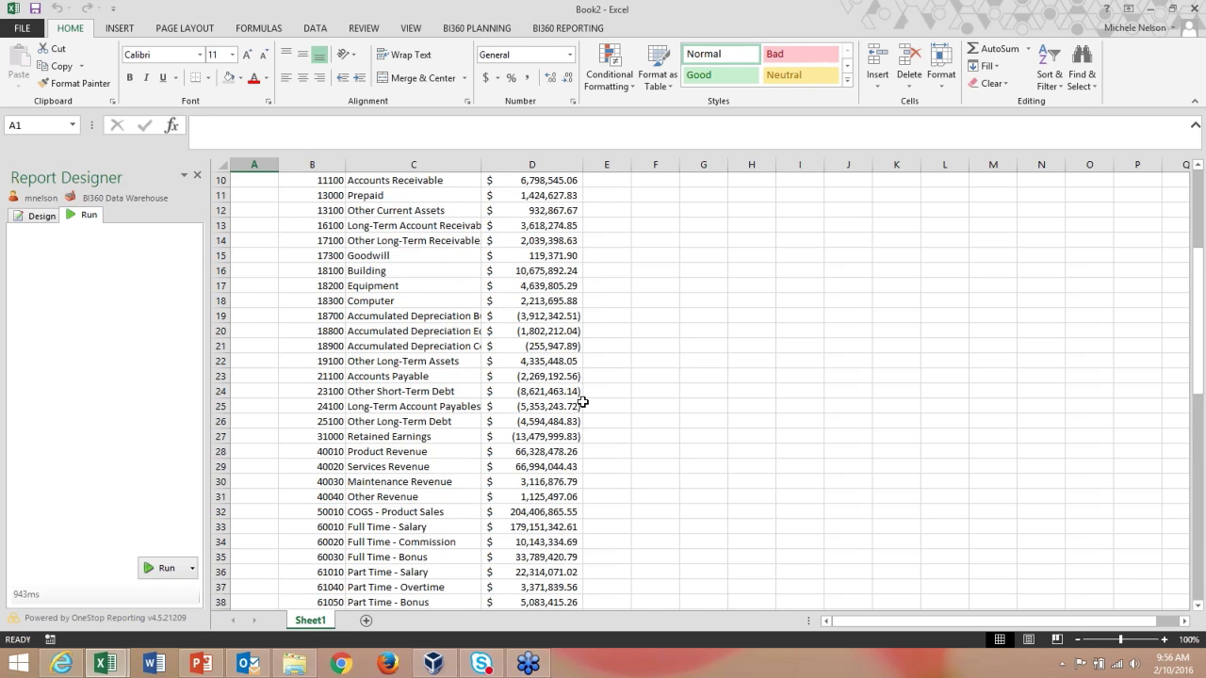
scroll(583, 402, "up", 3)
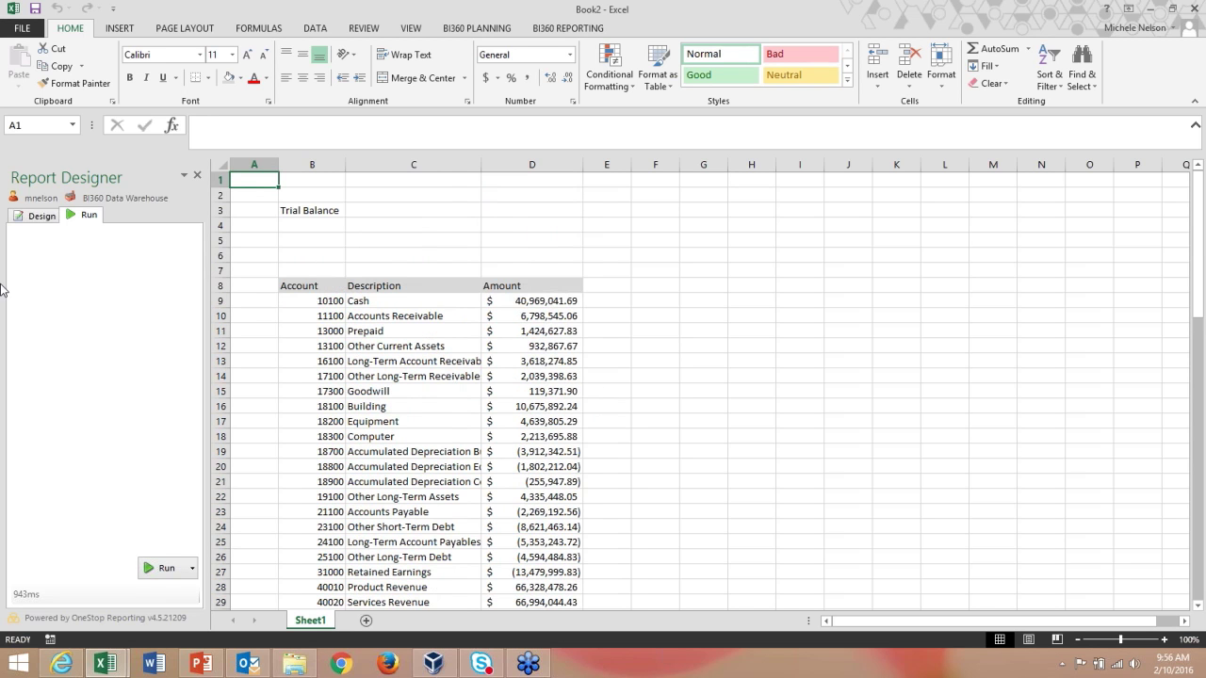
Step: Return to the report design and open the sheet filters in the Layout Editor
left_click(38, 216)
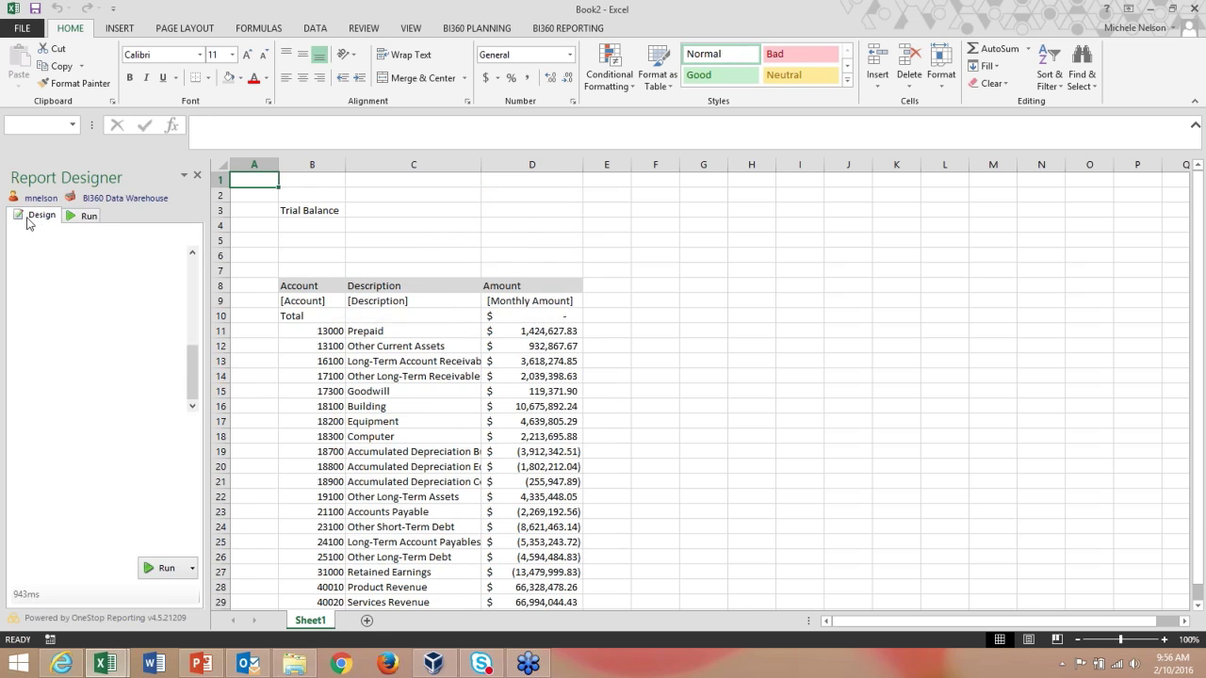
left_click_drag(807, 313, 638, 256)
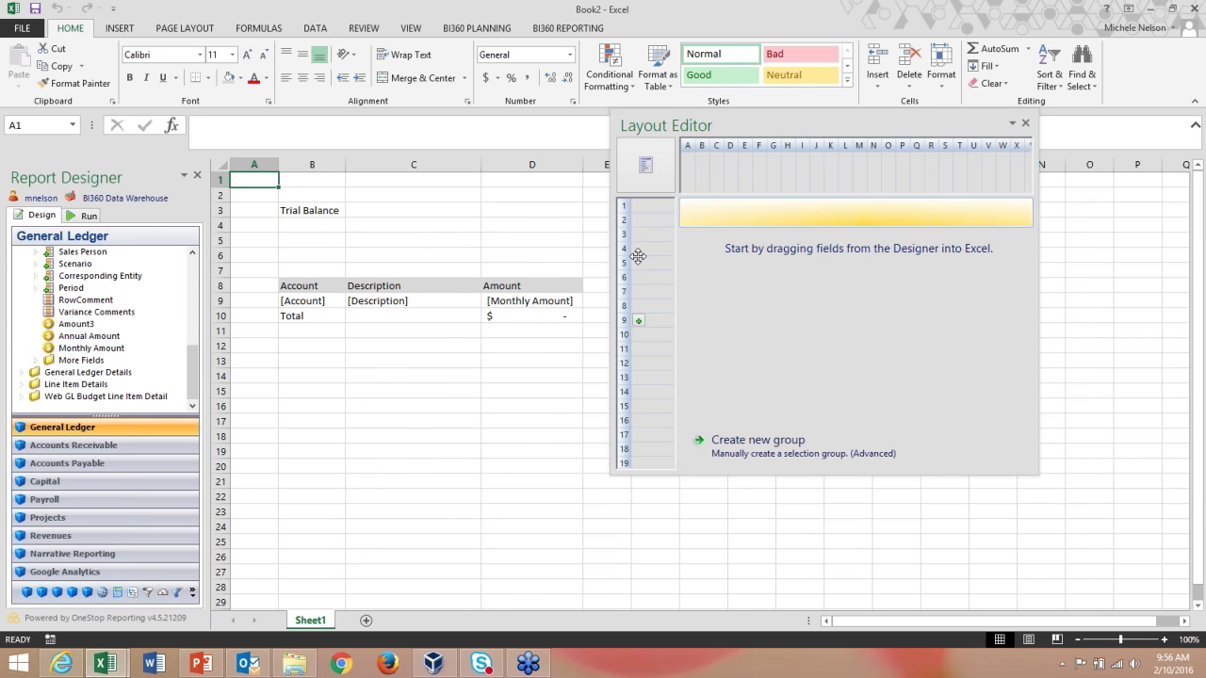
left_click(642, 170)
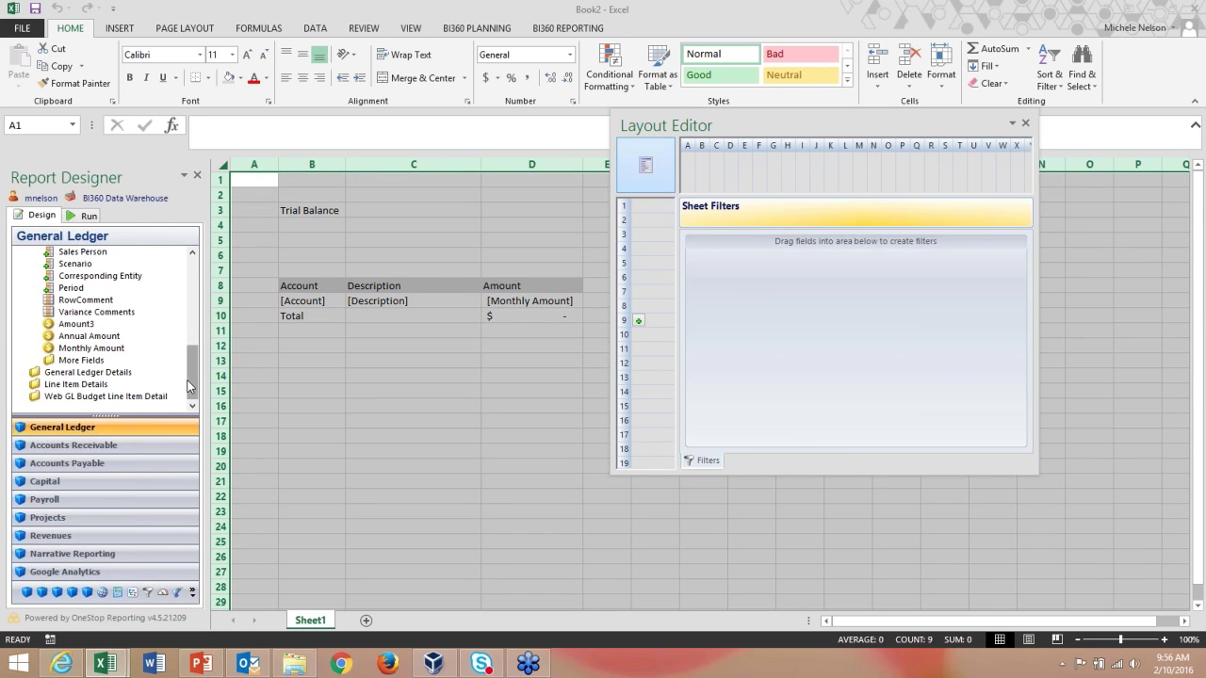
Step: Add the Period and Department fields of General Ledger Summary as sheet filters
scroll(195, 344, "up", 2)
left_click_drag(195, 344, 196, 283)
left_click(36, 266)
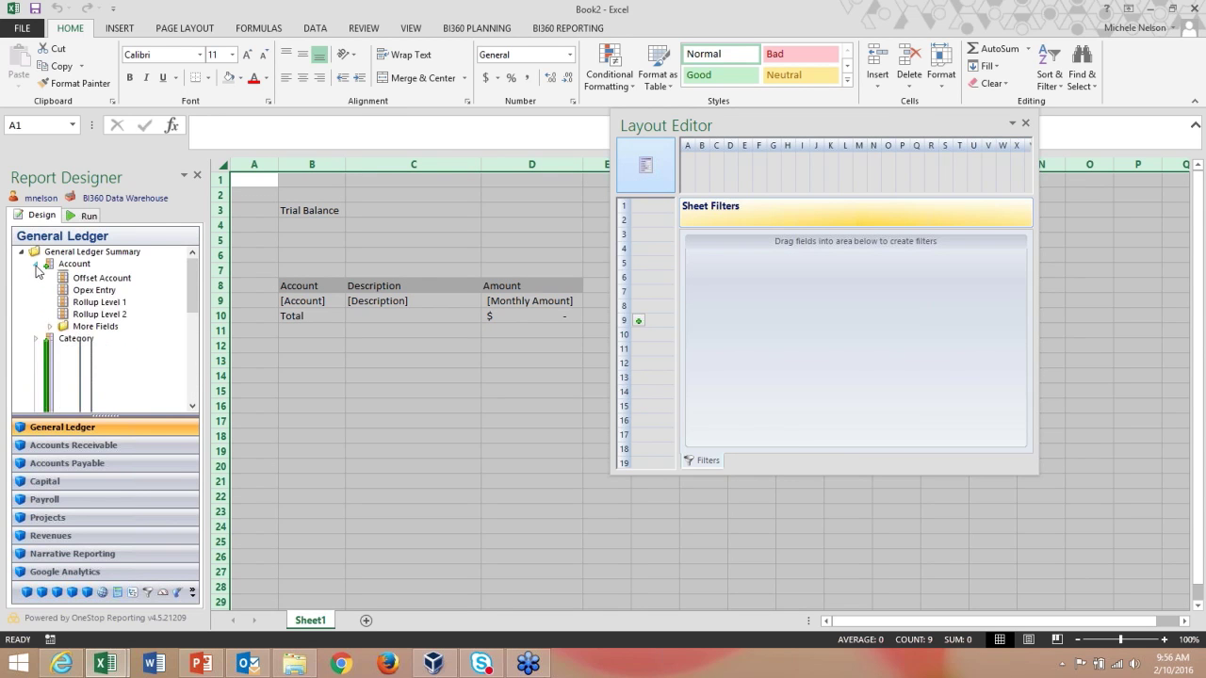
scroll(195, 350, "down", 1)
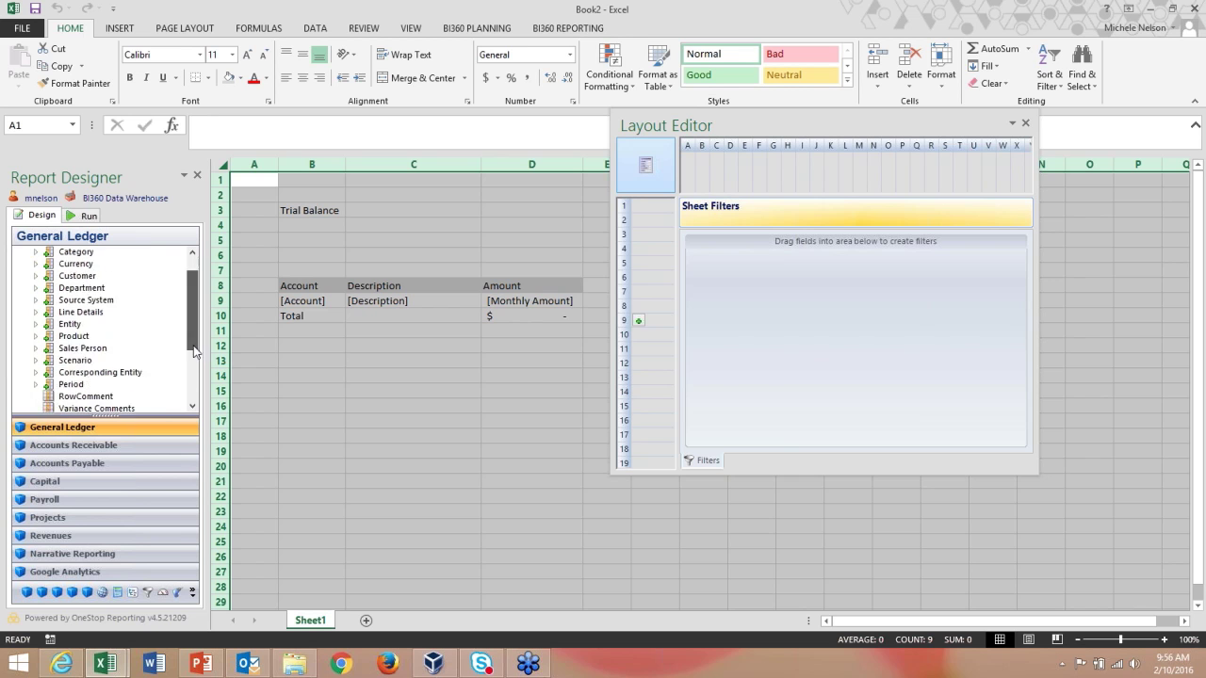
scroll(195, 351, "down", 1)
left_click(70, 360)
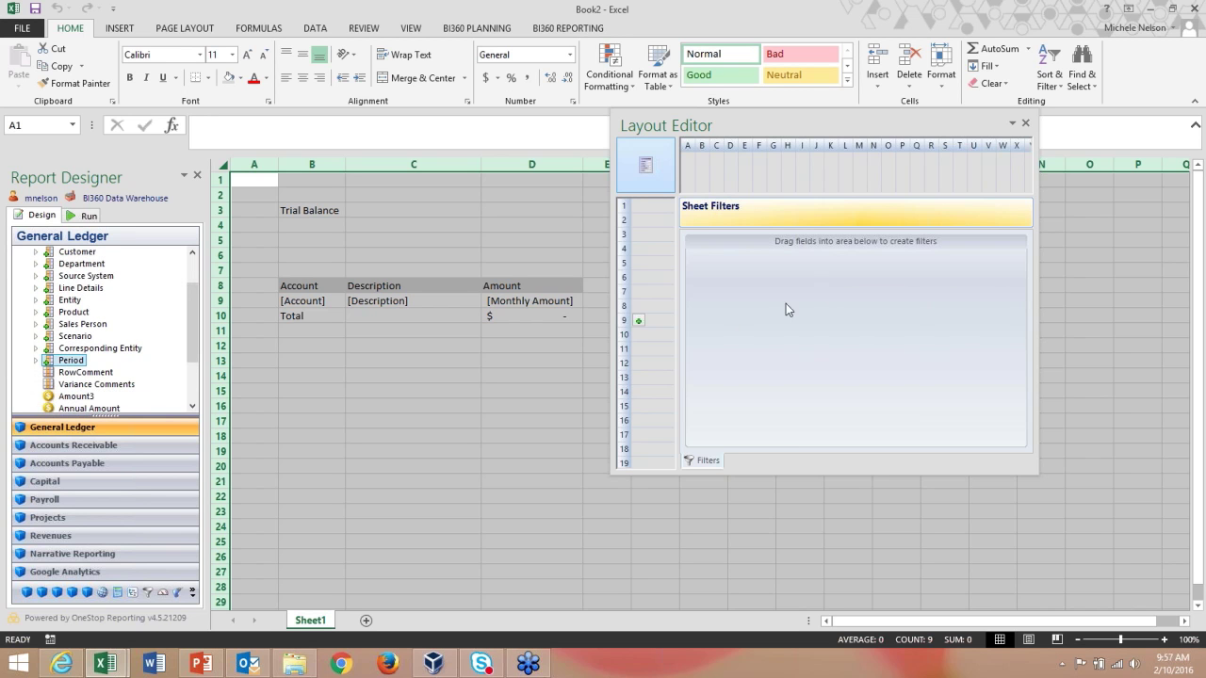
left_click_drag(786, 304, 786, 304)
left_click_drag(82, 264, 810, 418)
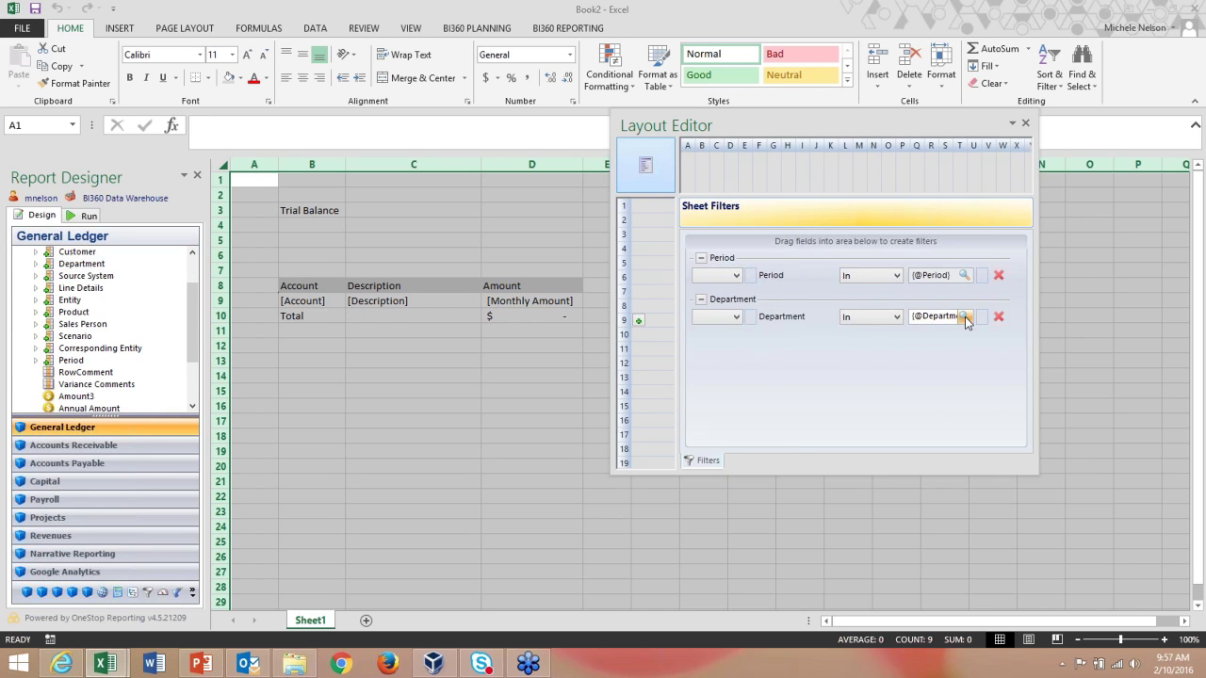
Step: Look through the new-parameter wizard for Department, covering its name, style choices, options and the list of default values
left_click(964, 317)
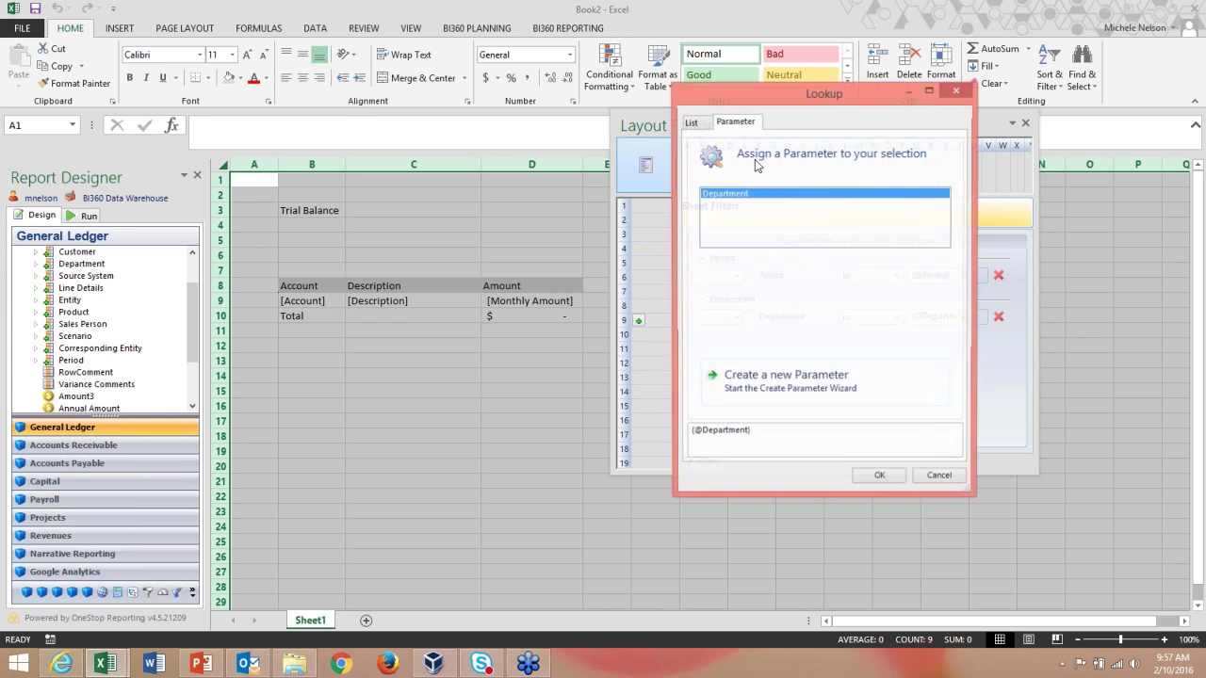
left_click(726, 379)
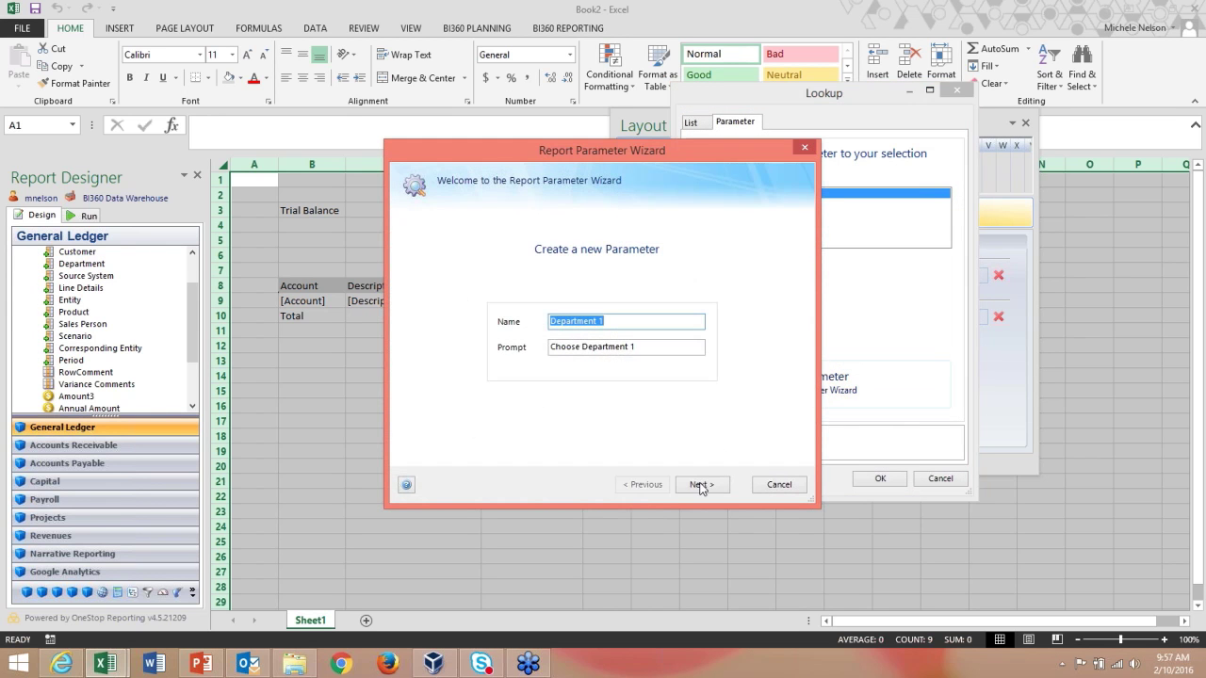
left_click(701, 484)
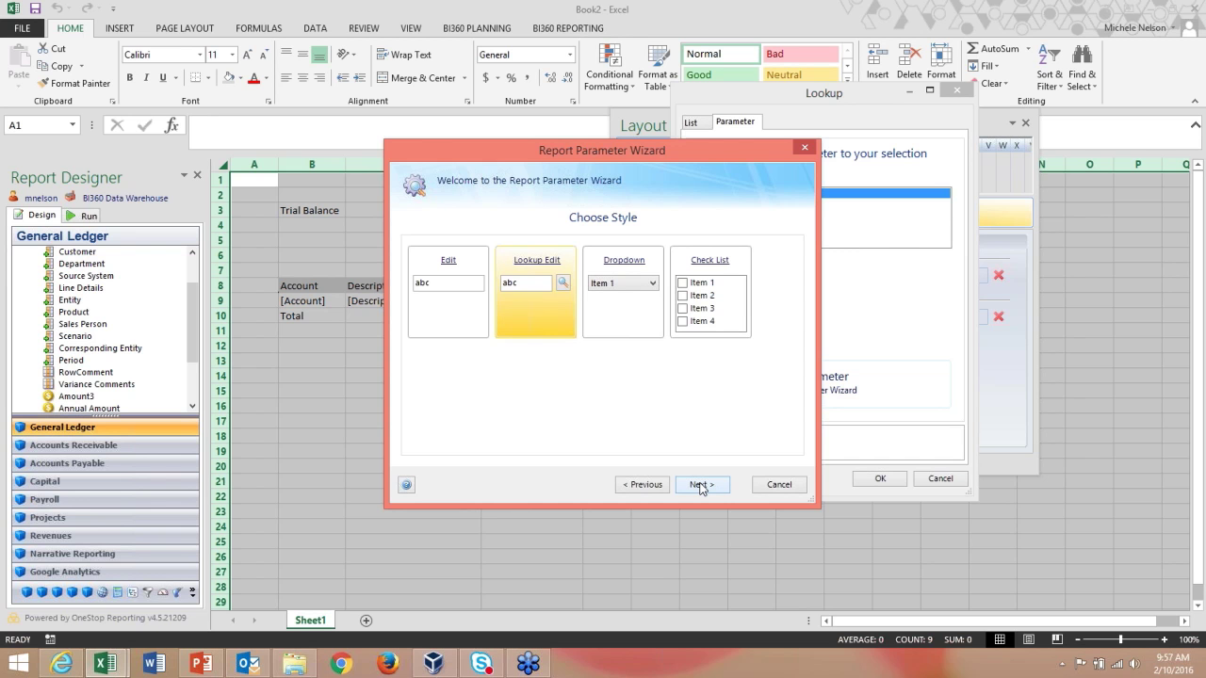
left_click(700, 486)
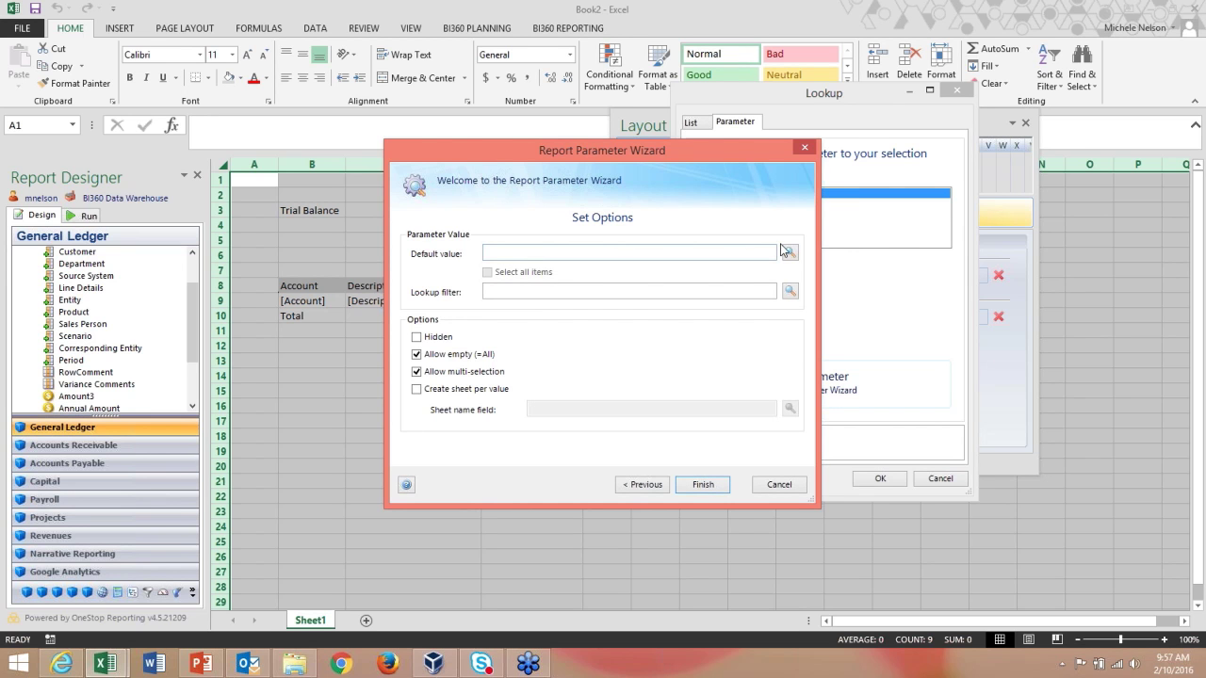
left_click(790, 251)
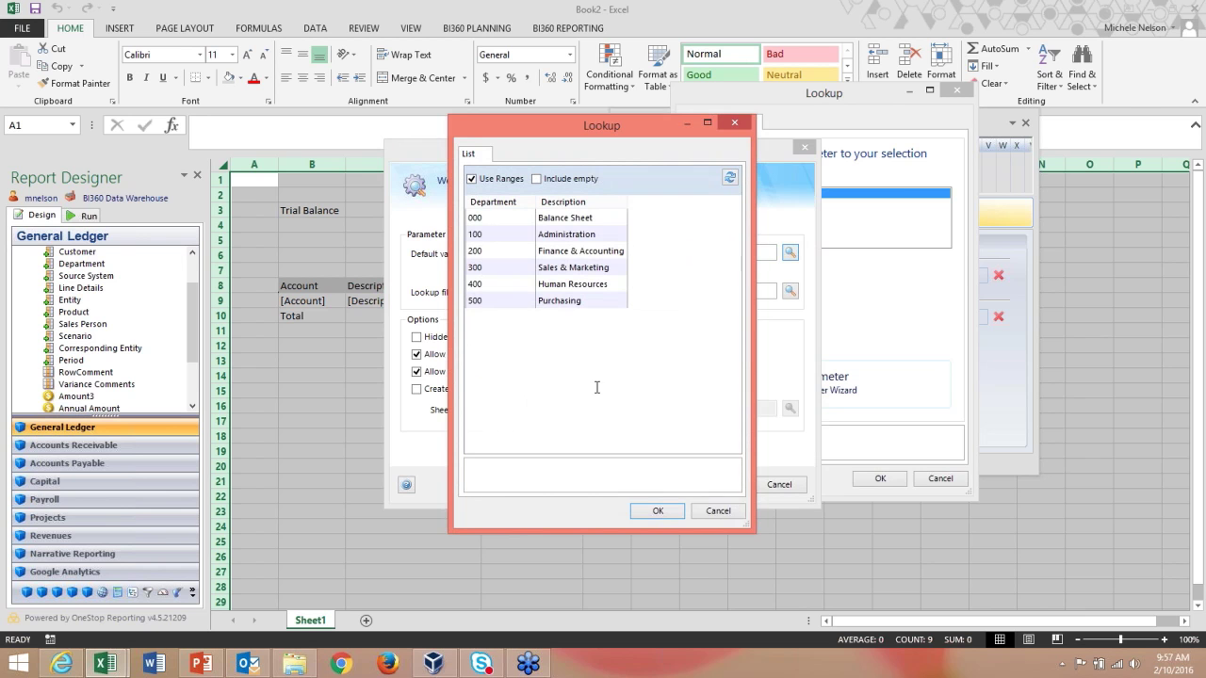
left_click(721, 509)
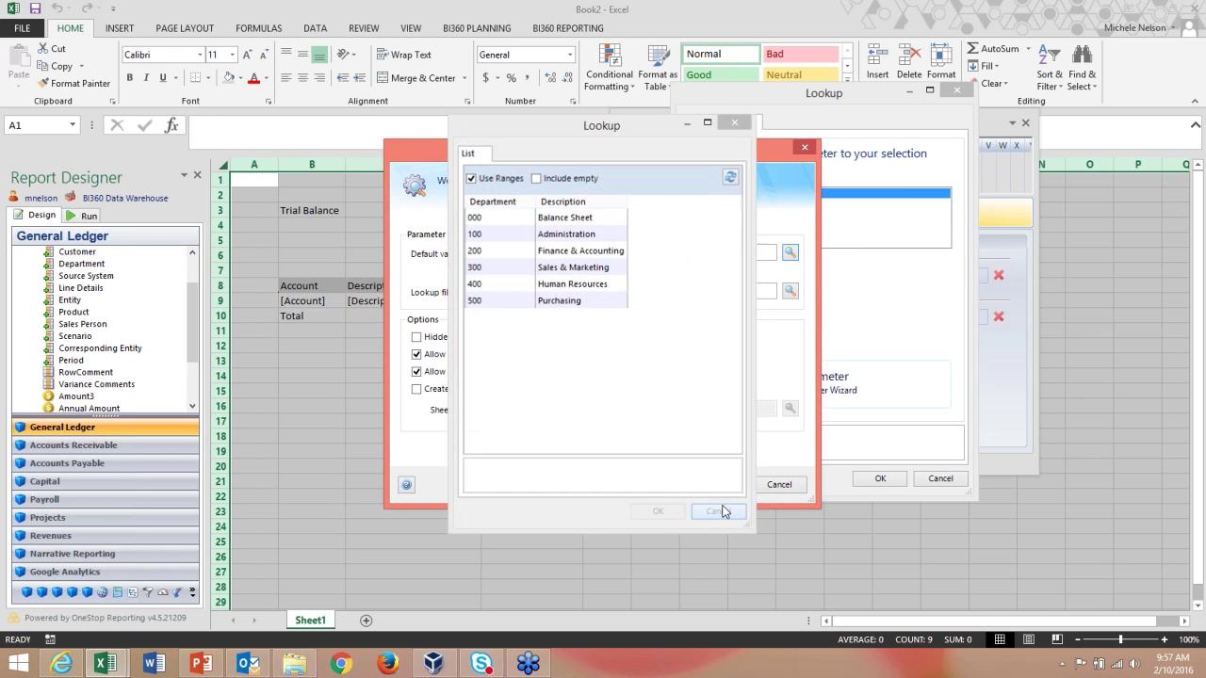
Step: Try a lookup filter of departments 200 to 500, then abandon the new parameter and keep the existing Department parameter on the filter
left_click(789, 291)
left_click_drag(556, 250, 549, 325)
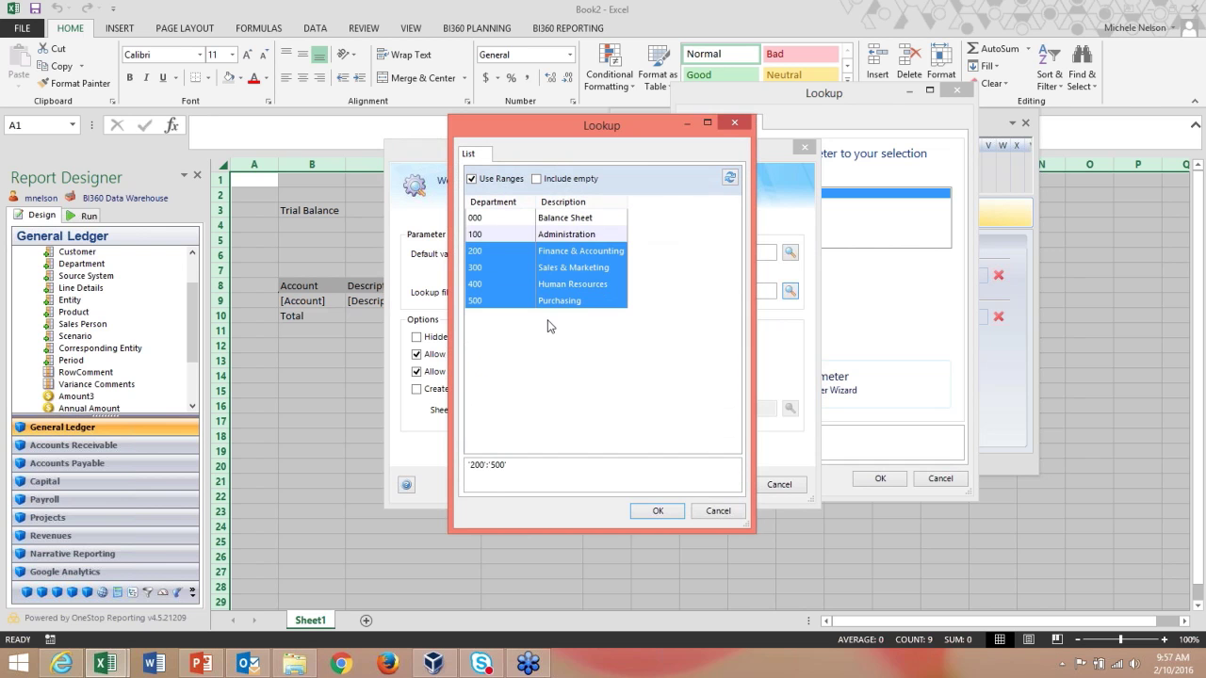
left_click(714, 514)
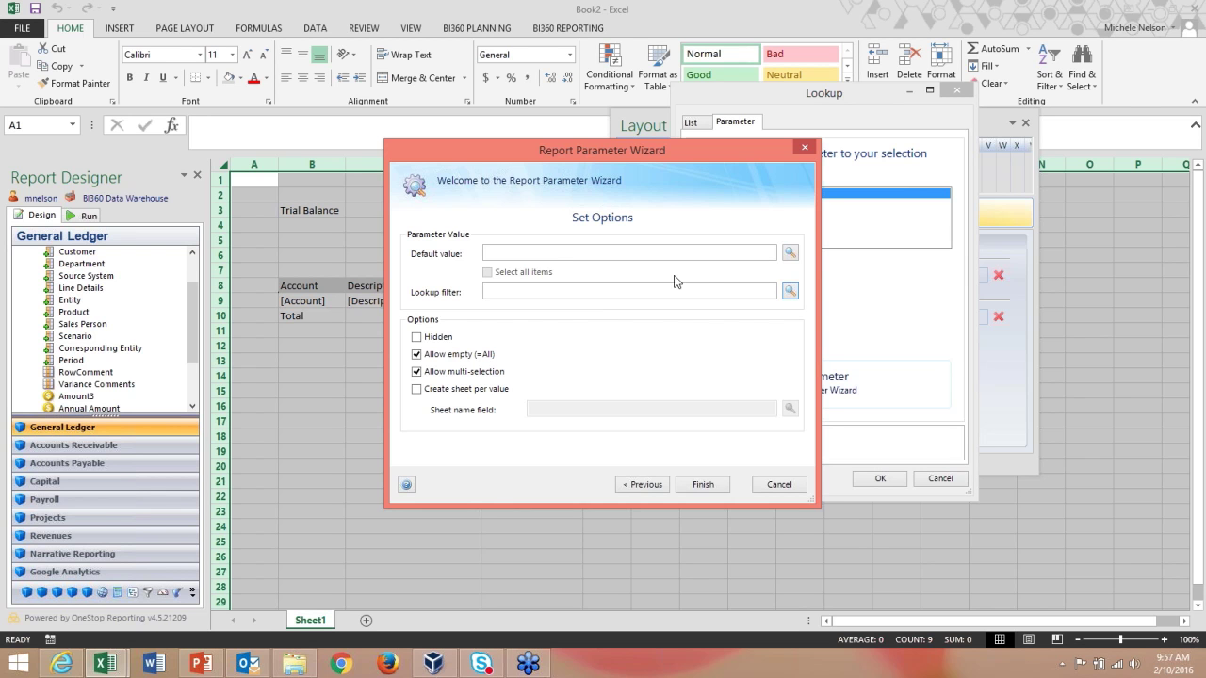
left_click(790, 291)
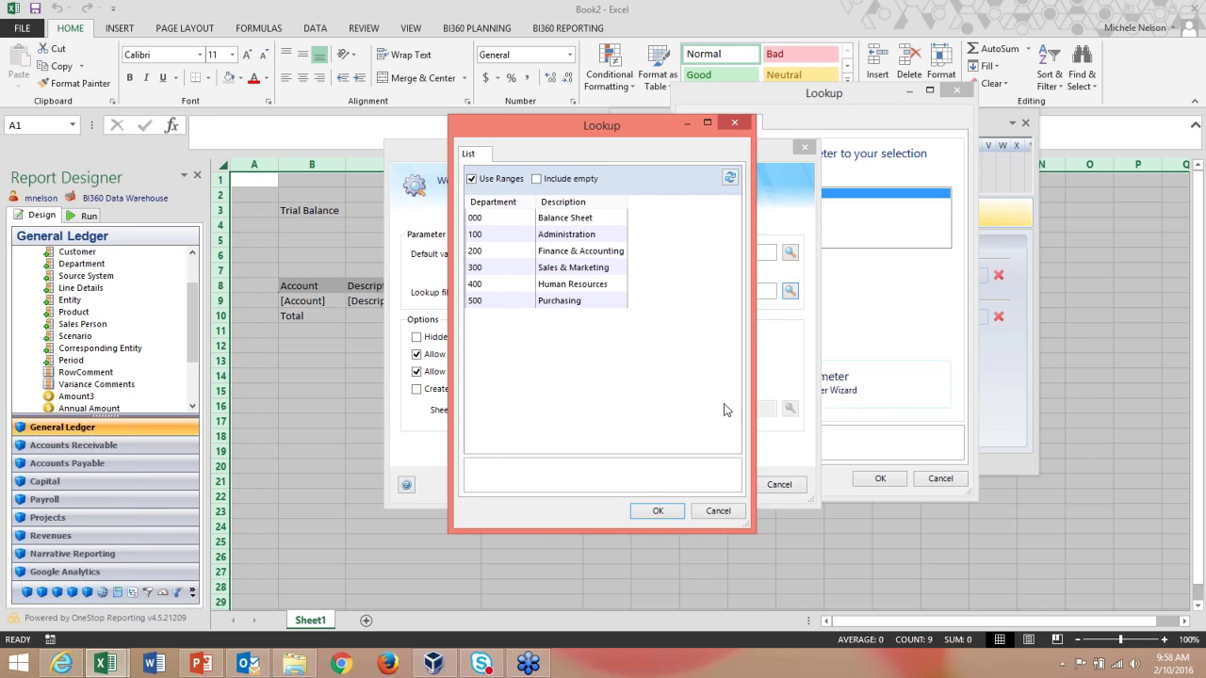
left_click(716, 511)
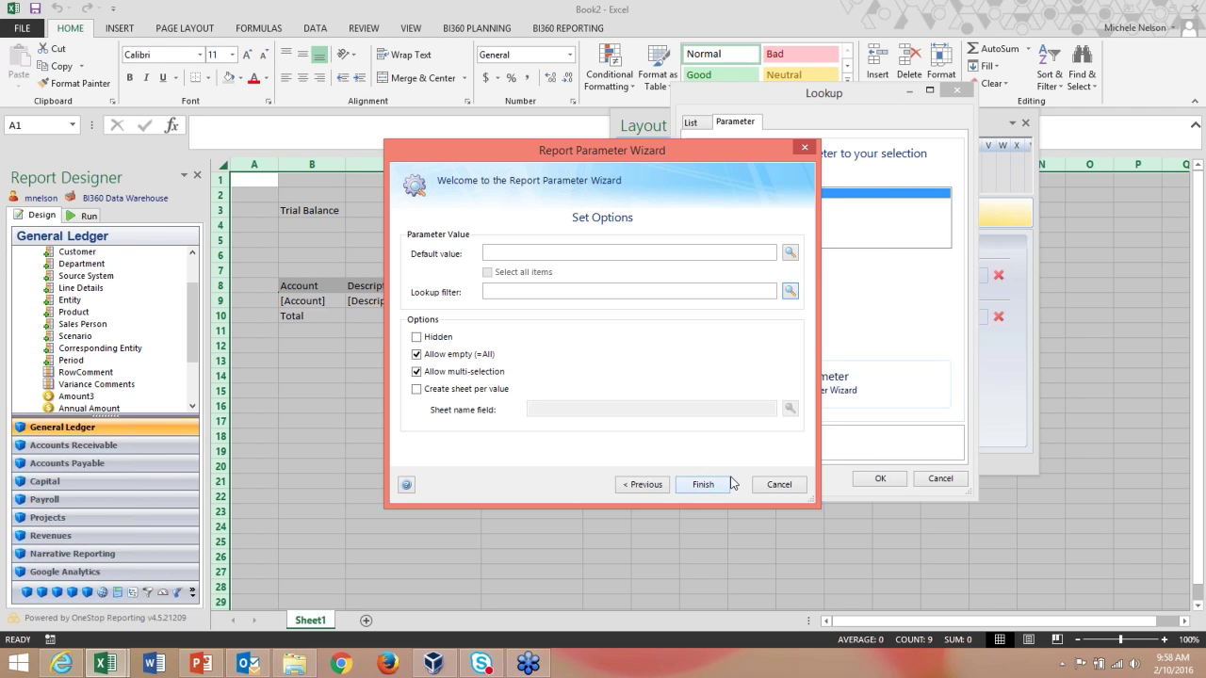
left_click(779, 484)
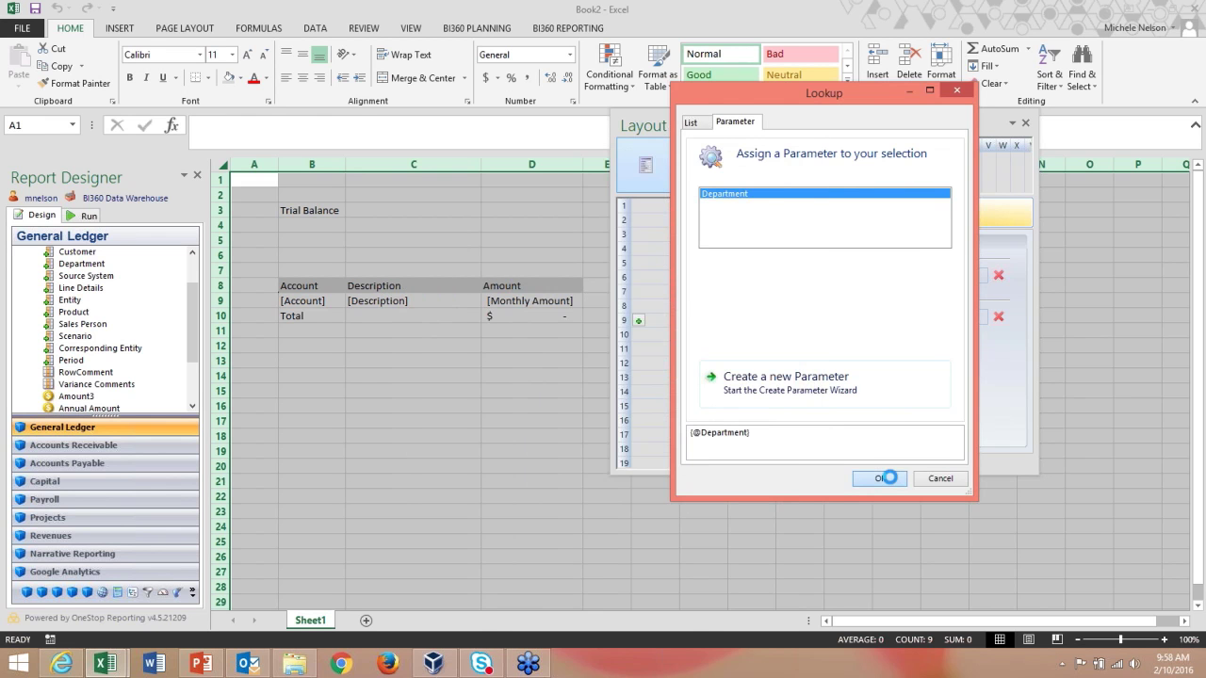
left_click(889, 478)
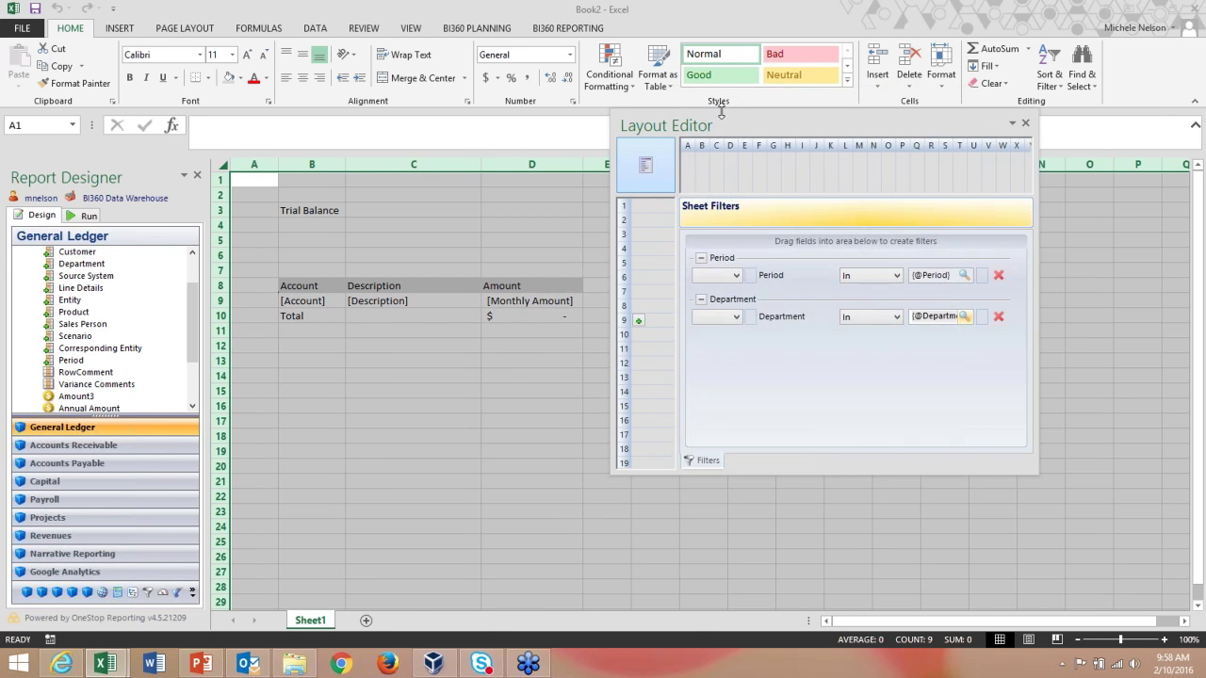
Step: Open the report's run parameters and choose period 201503
left_click_drag(756, 126, 876, 195)
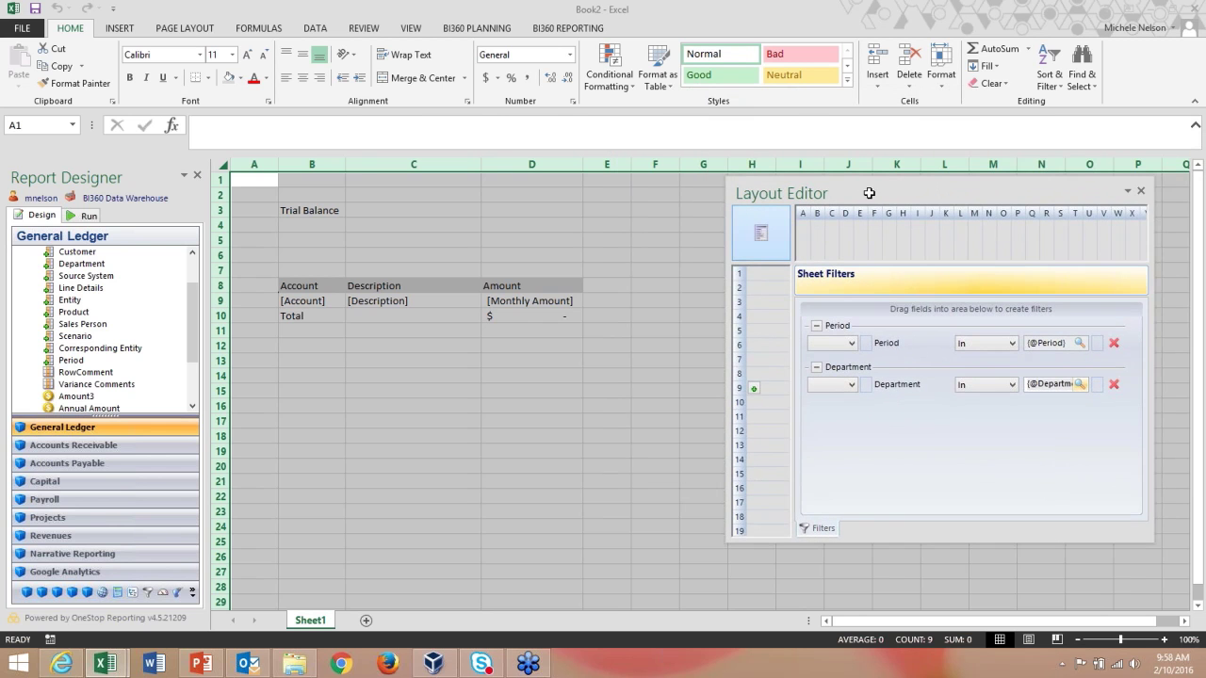
left_click(87, 217)
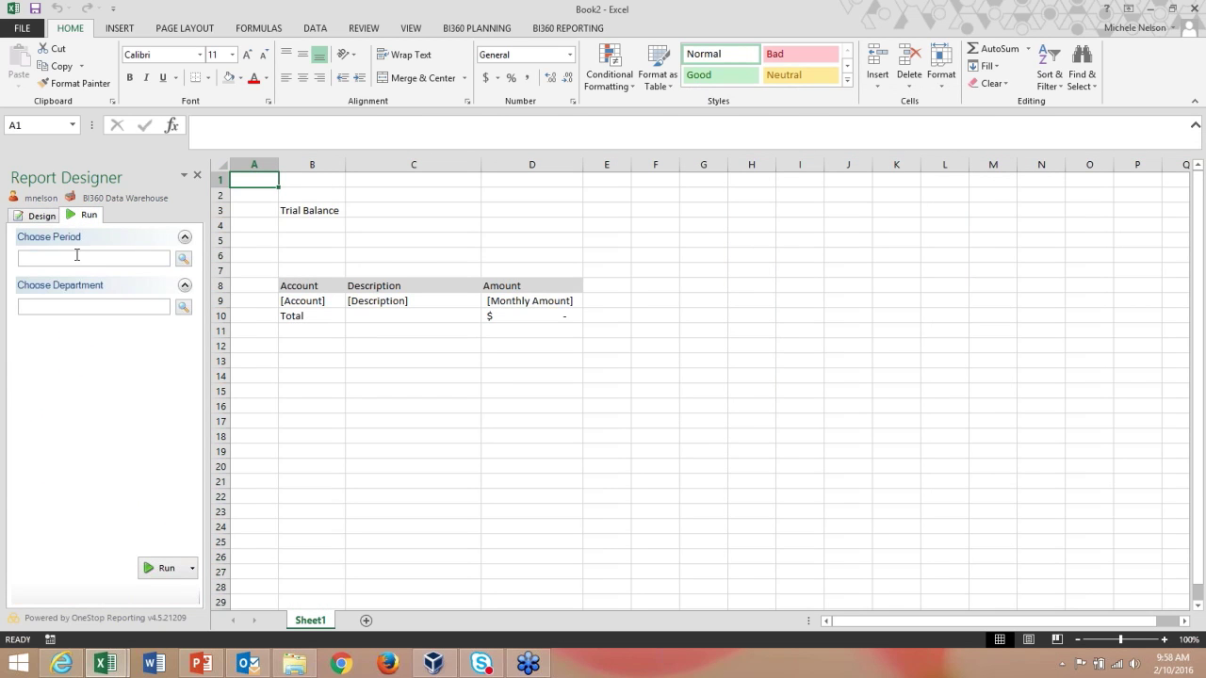
left_click(184, 260)
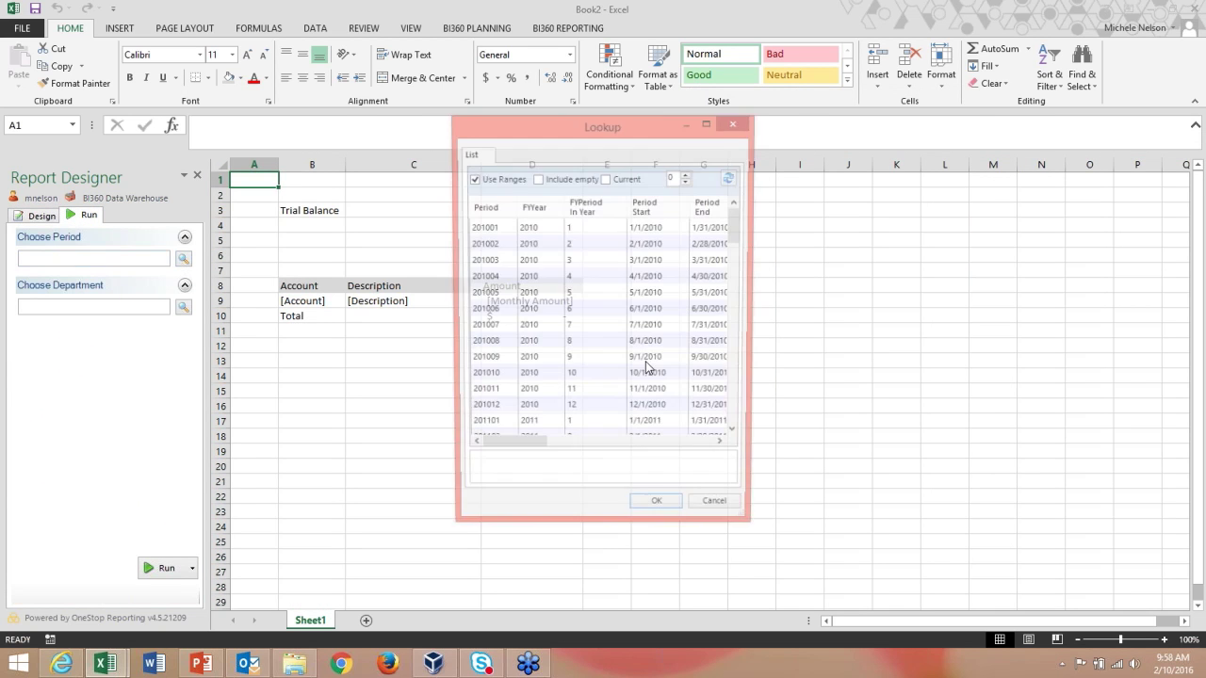
left_click_drag(738, 236, 738, 384)
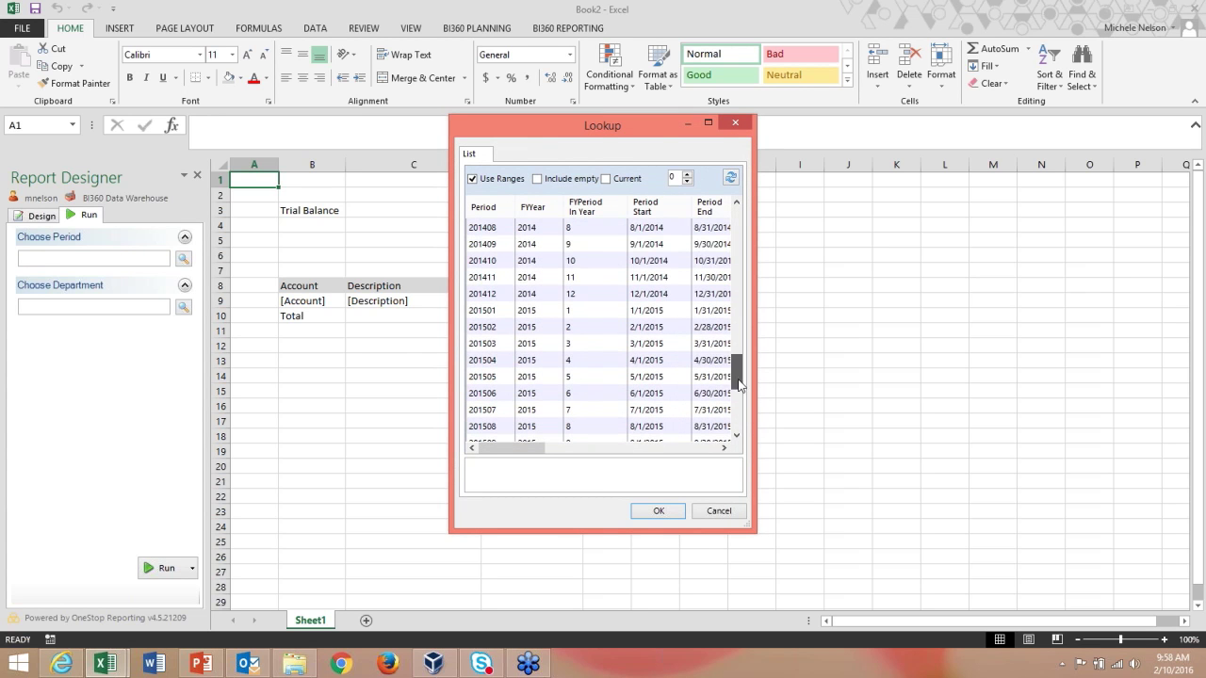
left_click(502, 345)
left_click(657, 509)
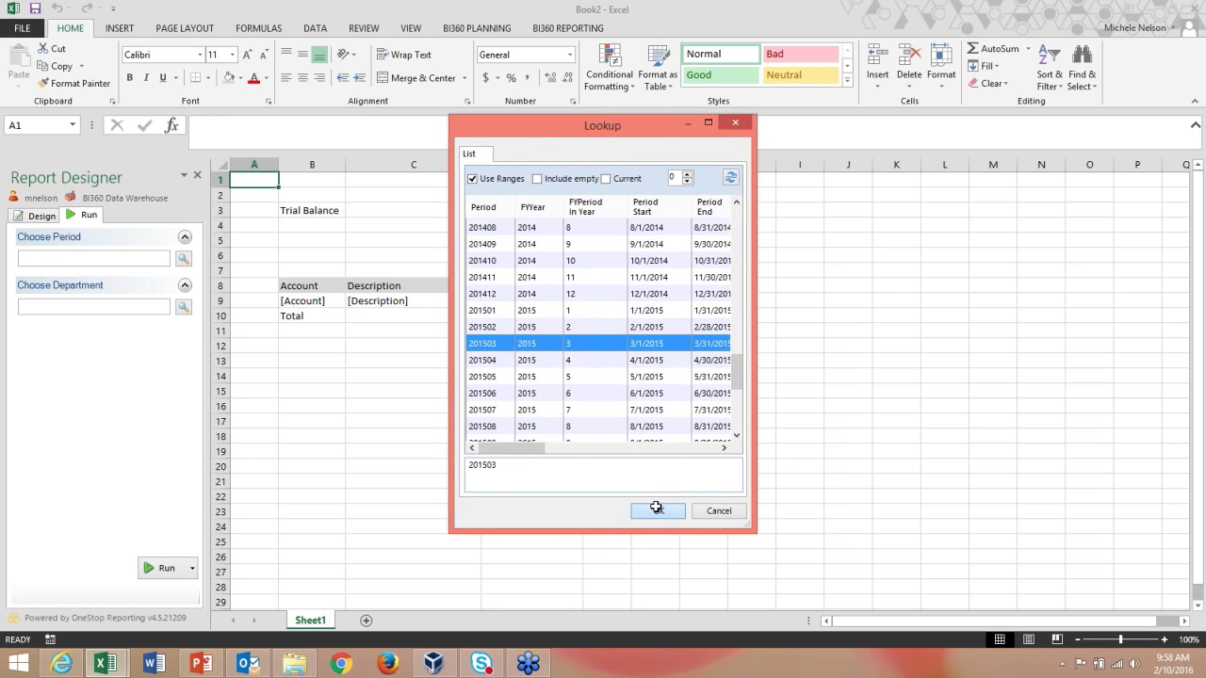
Step: Choose departments 100, 300 and 500 for the Department parameter
left_click(183, 309)
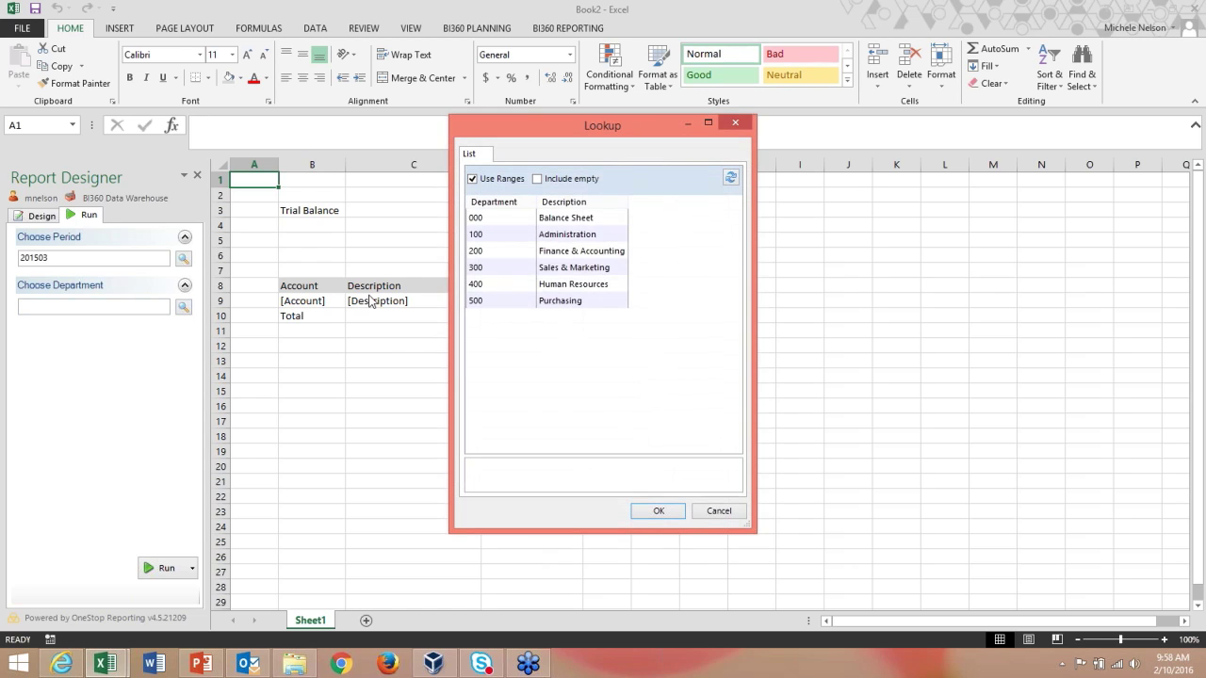
left_click(487, 219)
key("ctrl+a")
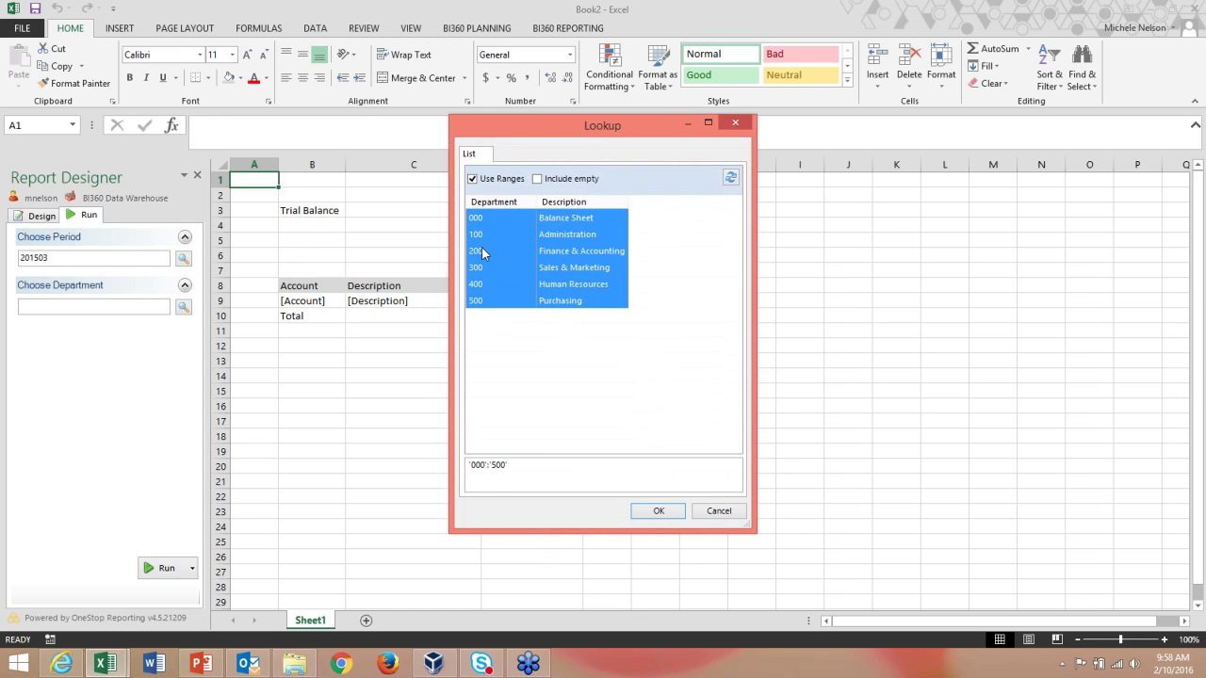
left_click(477, 235)
left_click(484, 269, "ctrl")
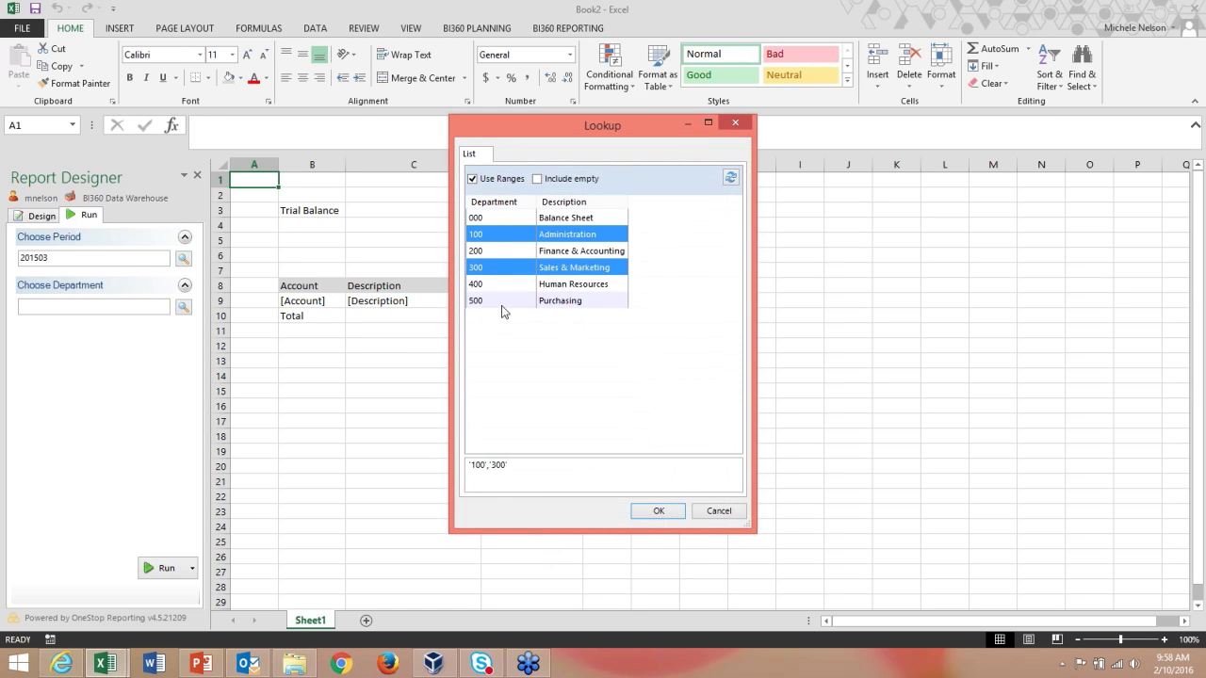
left_click(489, 301, "ctrl")
left_click(659, 510)
Step: Run the report for the chosen period and departments and check the account rows down to the total
key("Return")
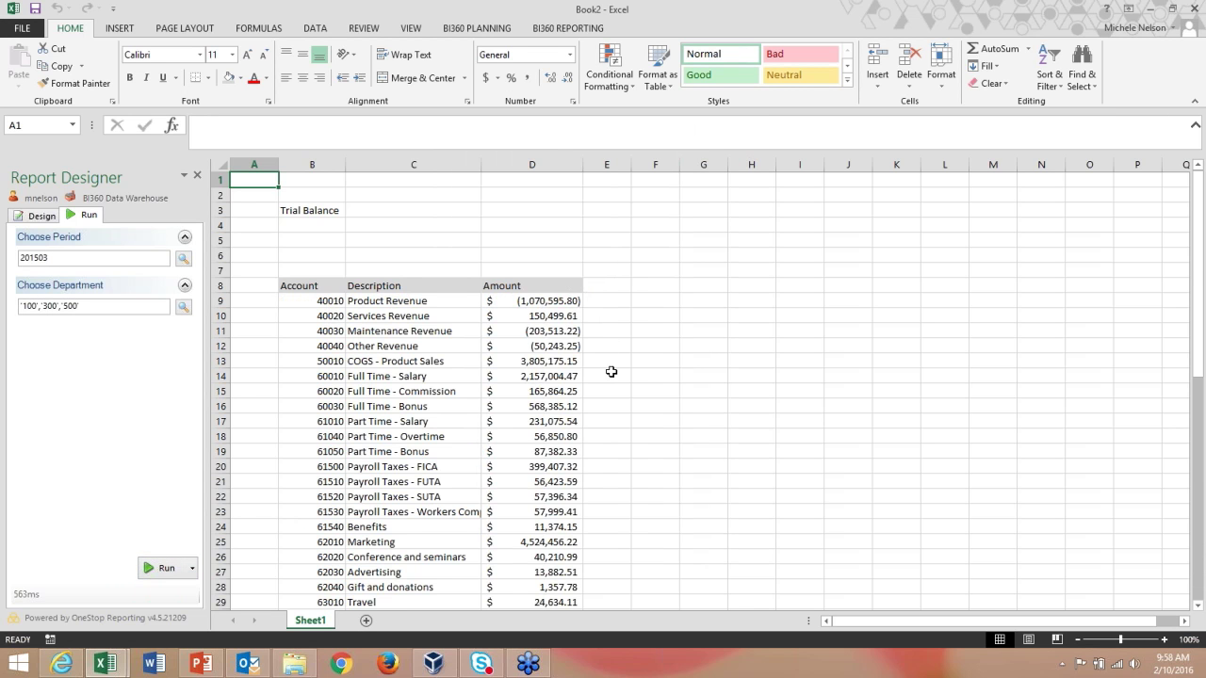
scroll(605, 390, "down", 5)
scroll(605, 390, "down", 10)
scroll(605, 391, "up", 15)
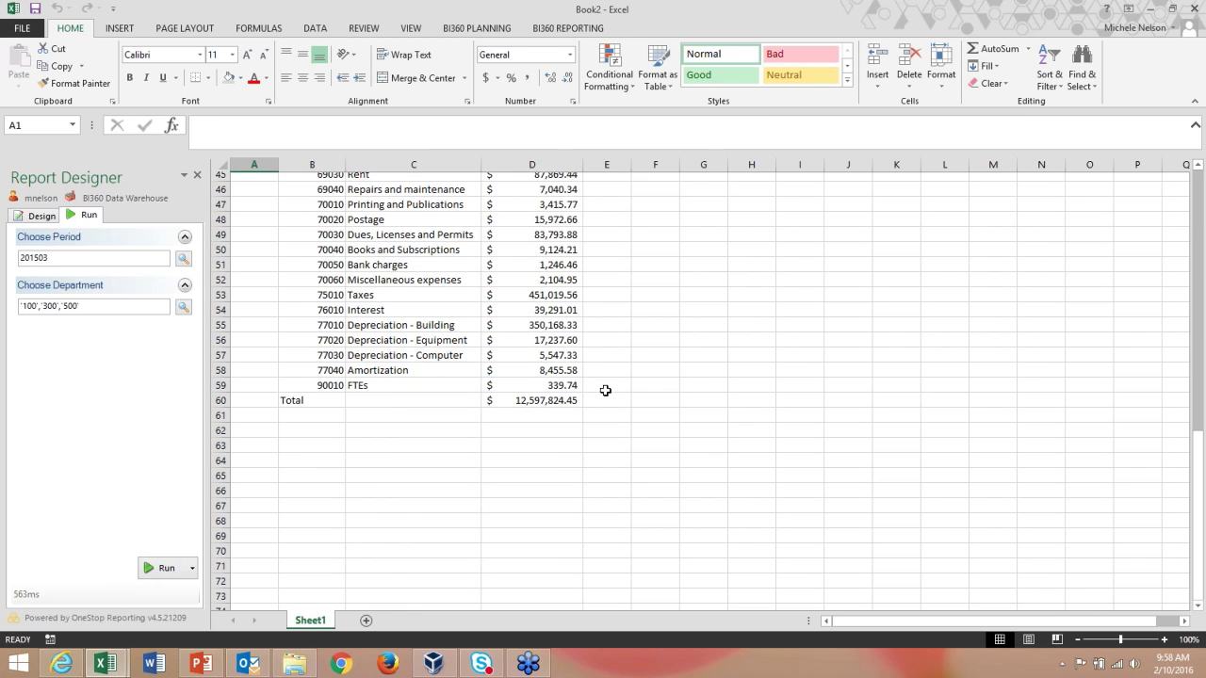
Step: In the report design, place the Department parameter in B4 and the Period parameter in B5, and widen column B
left_click(35, 215)
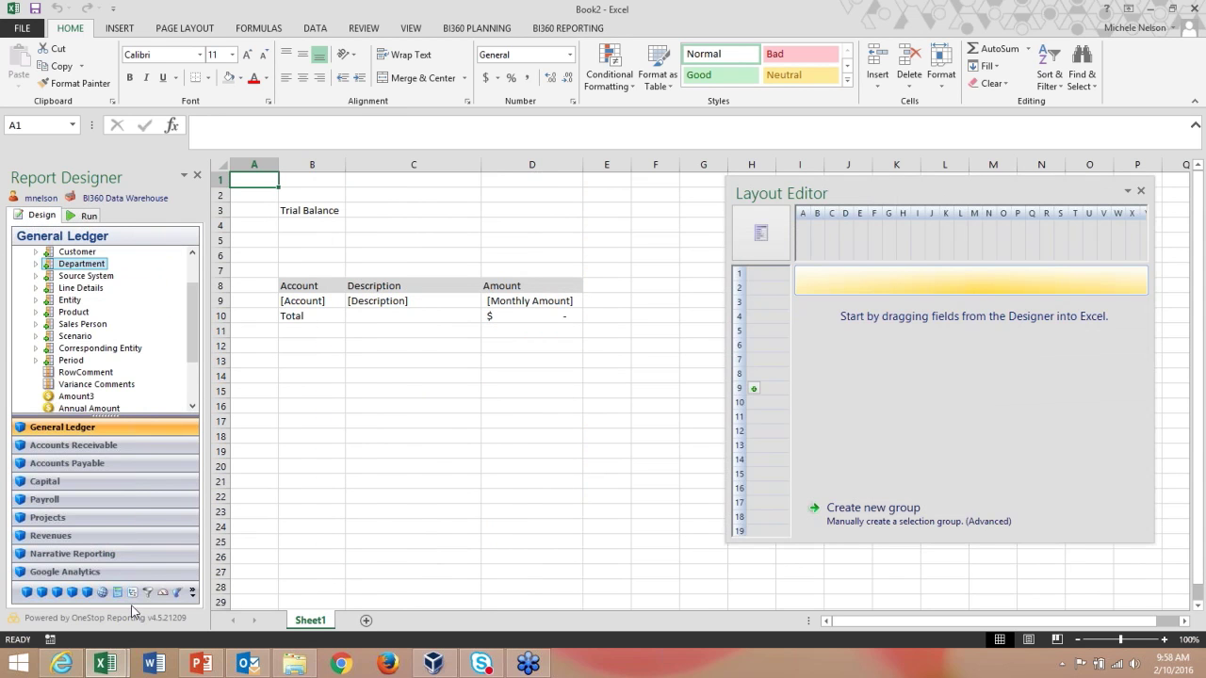
left_click(193, 597)
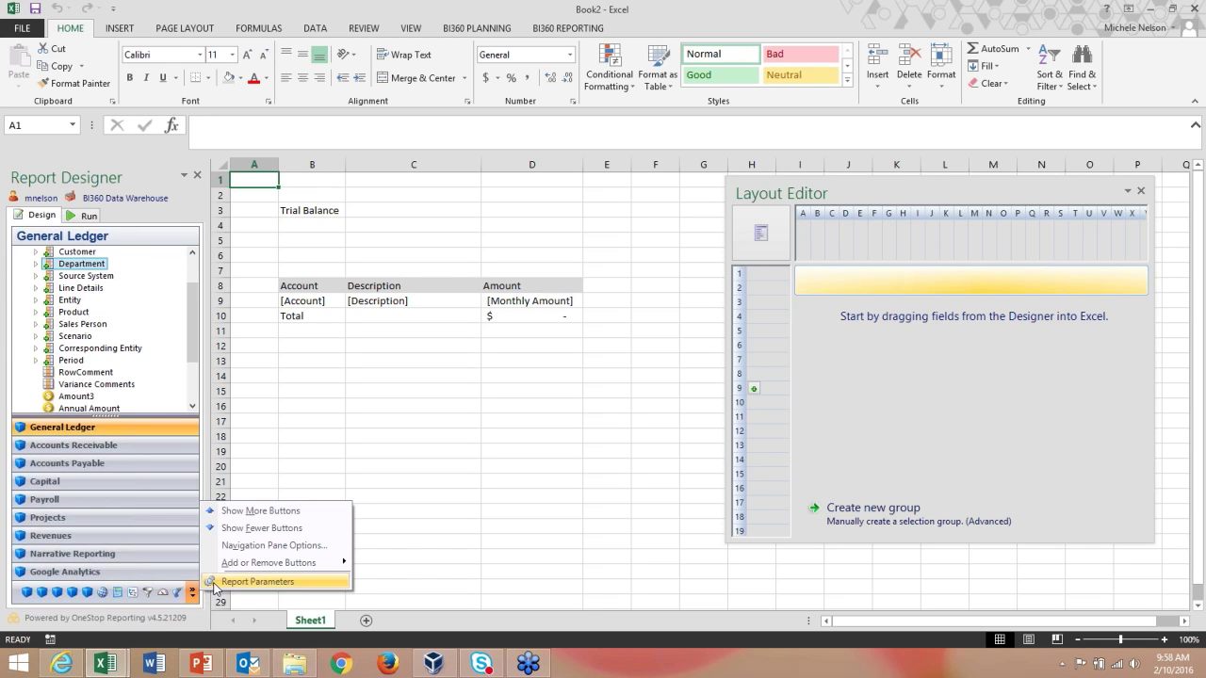
left_click(226, 581)
left_click_drag(57, 252, 312, 226)
left_click_drag(56, 264, 307, 241)
left_click_drag(344, 164, 372, 165)
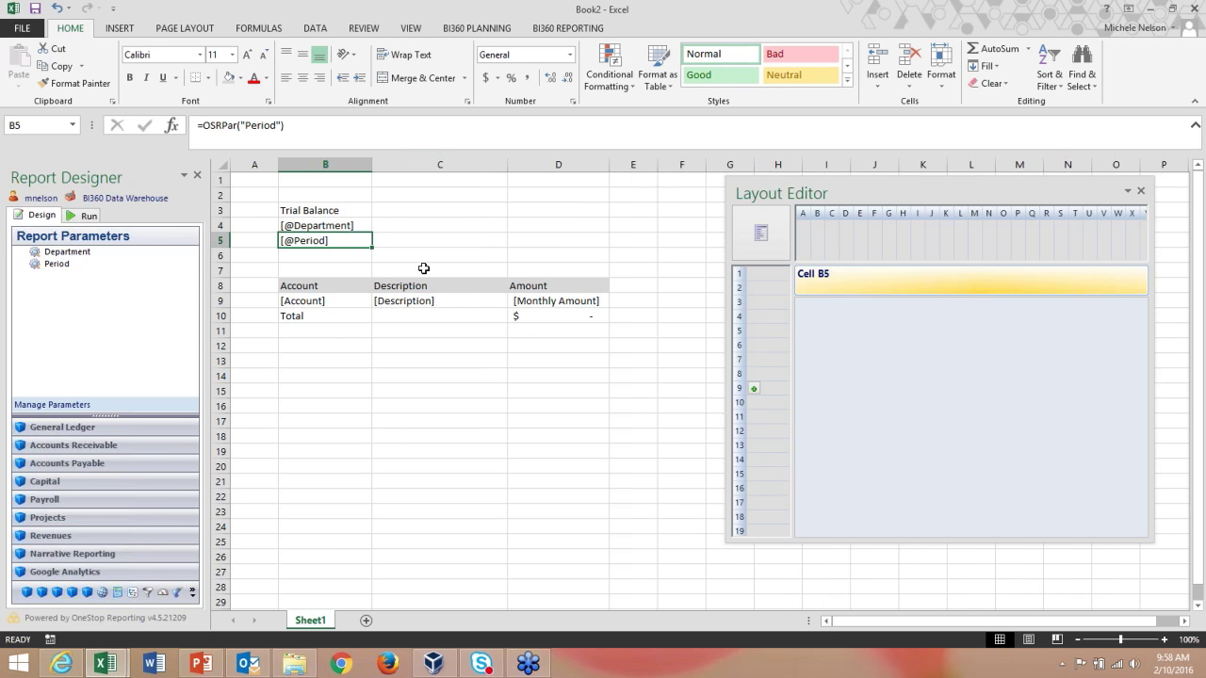
Step: Run the report again and check the department and period values shown under the Trial Balance title
left_click(83, 216)
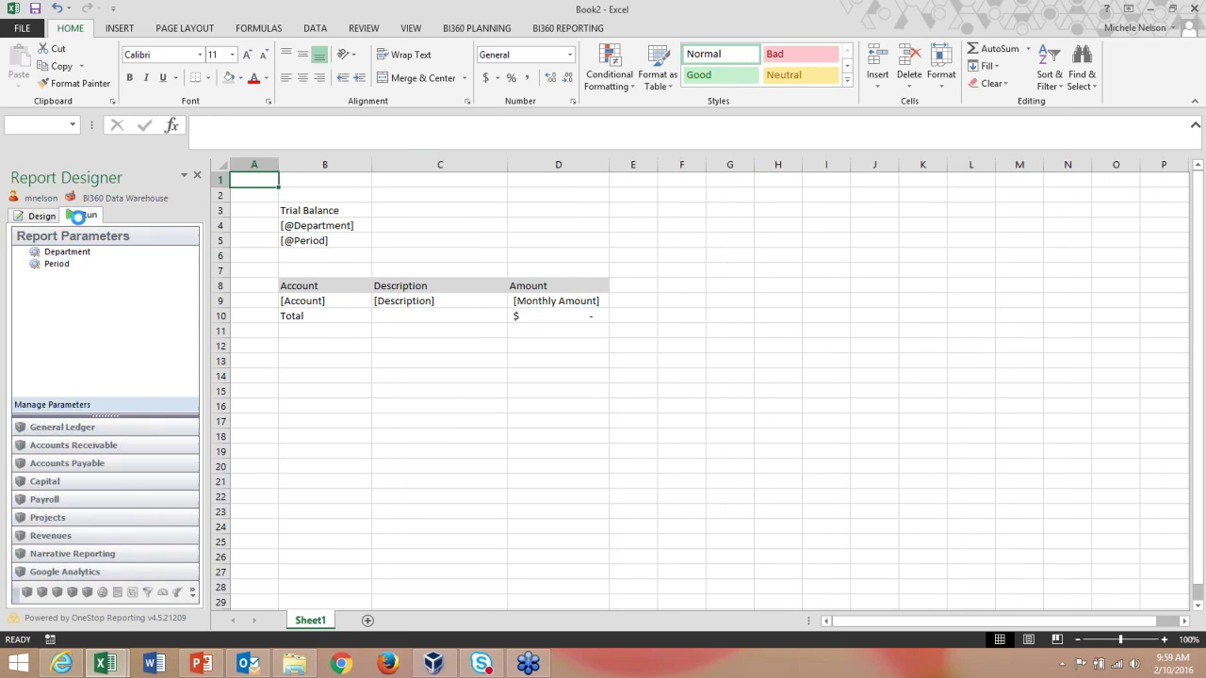
left_click(156, 569)
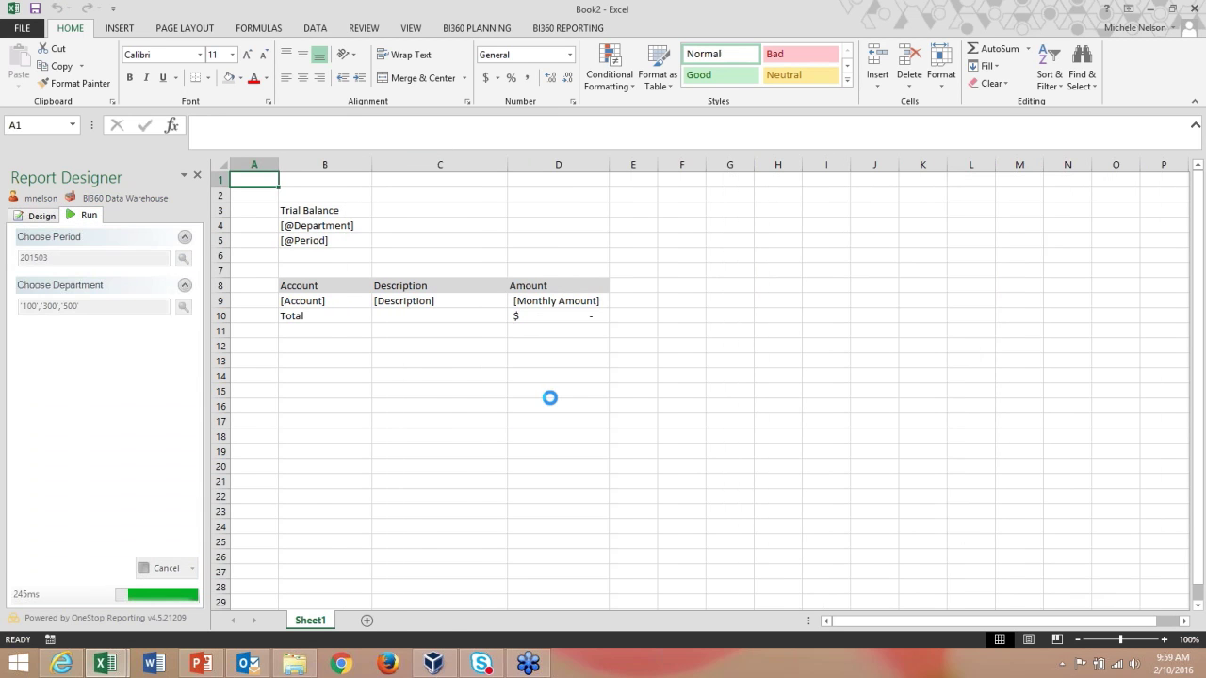
left_click(353, 225)
left_click(342, 242)
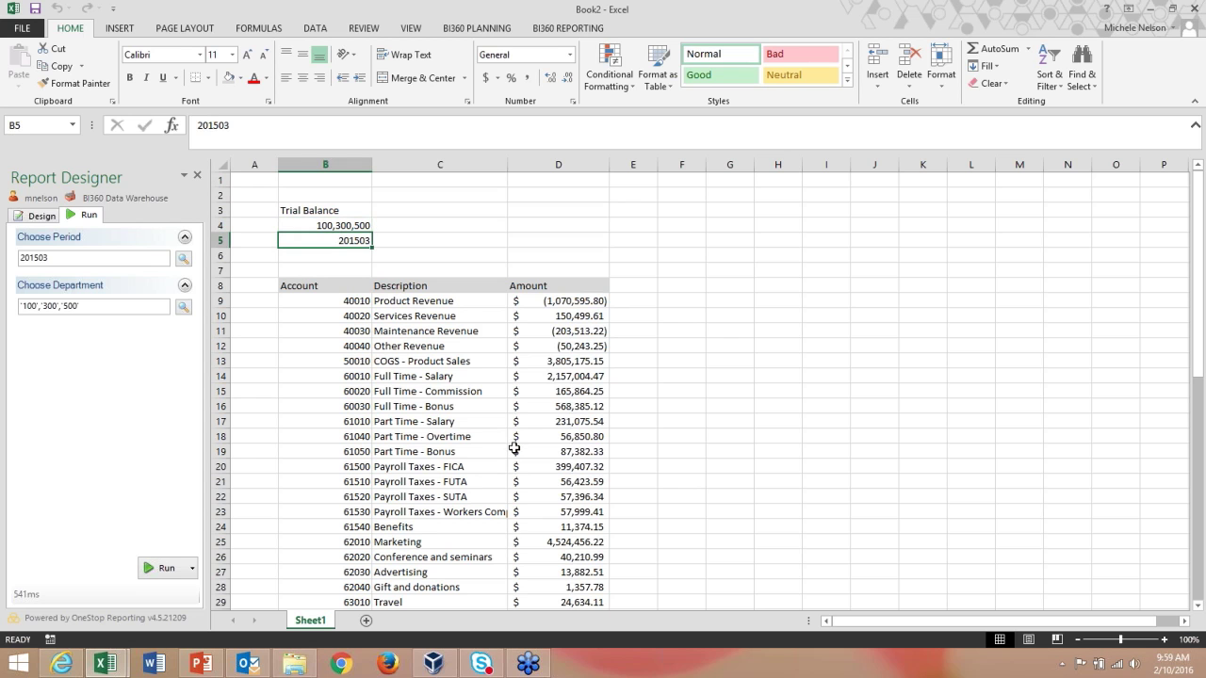
Step: Return to the report design, view the Account filter on row 9, and move the Layout Editor clear of the columns
left_click(38, 215)
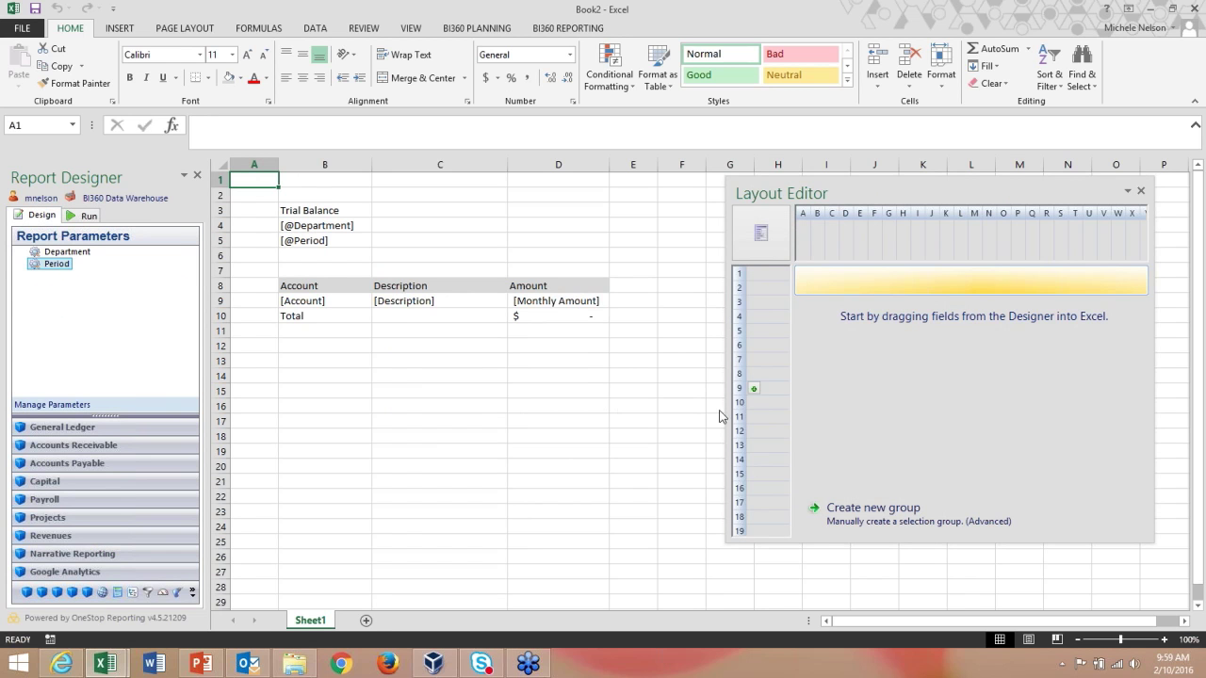
left_click(754, 389)
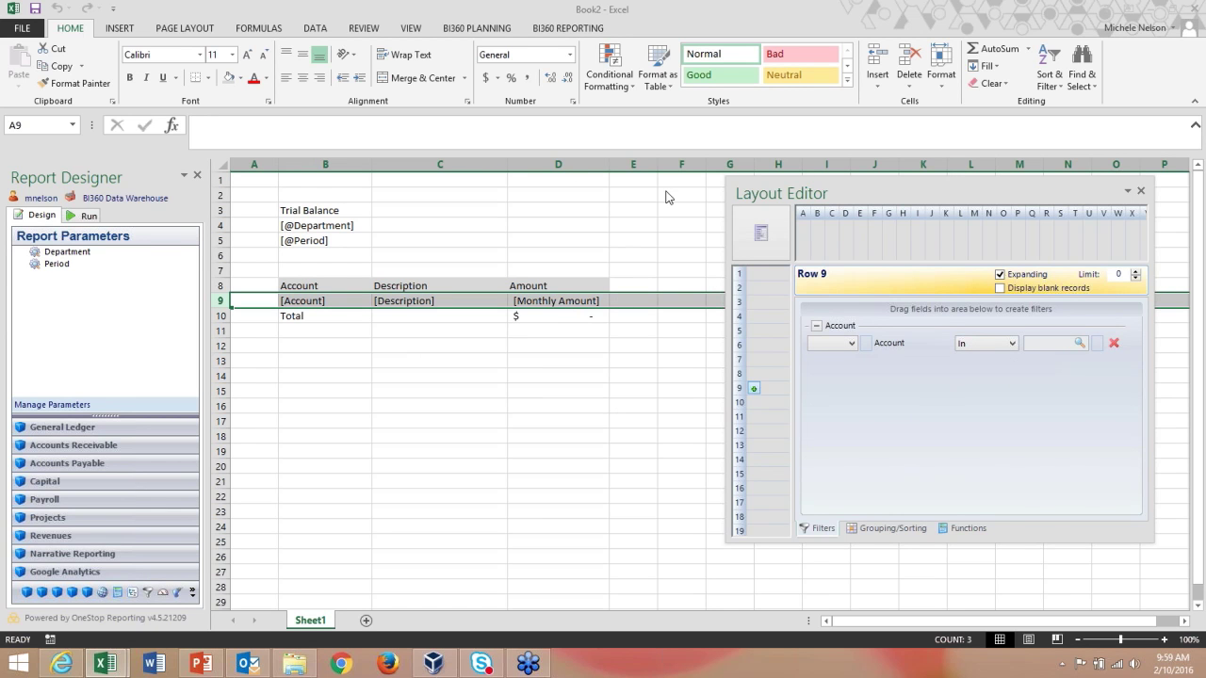
left_click_drag(876, 193, 1048, 192)
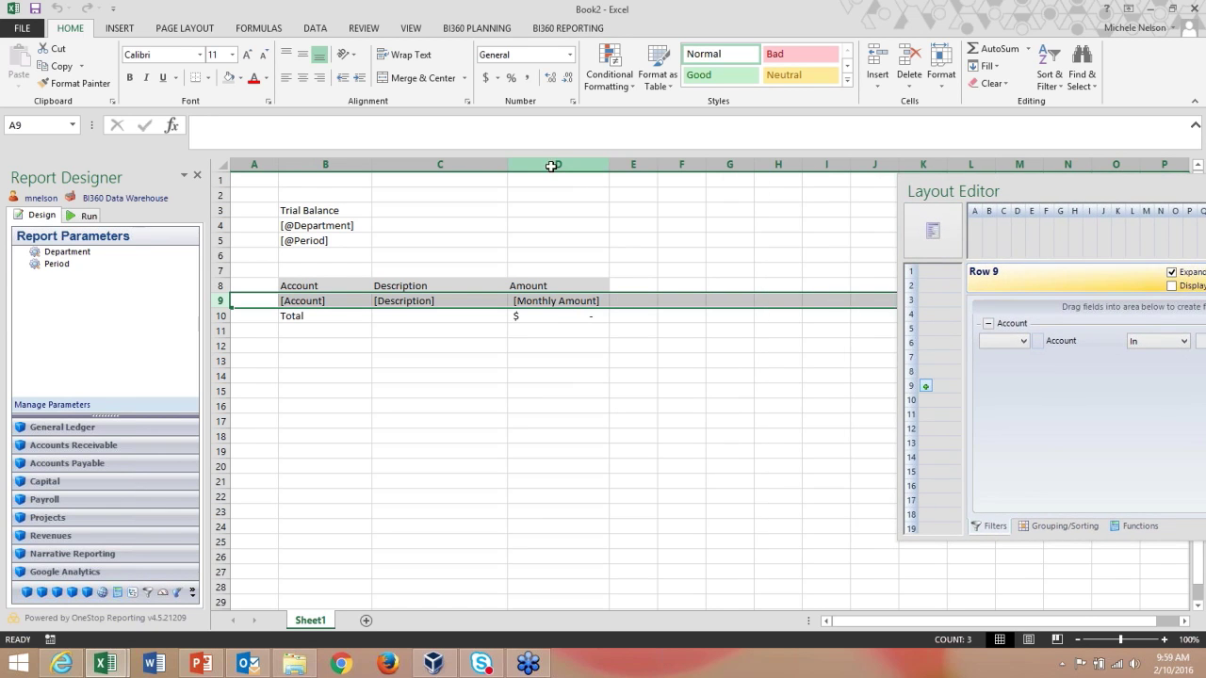
Step: Copy the Amount column D into column E
left_click(551, 165)
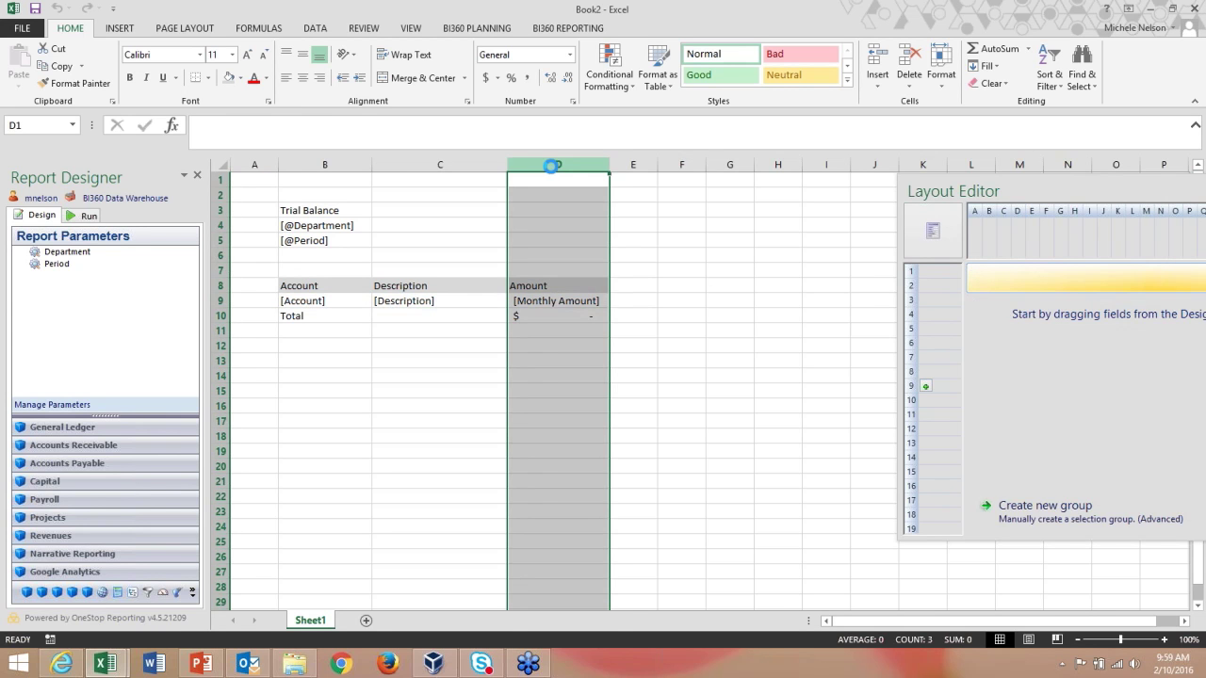
key("ctrl+c")
left_click_drag(657, 165, 714, 165)
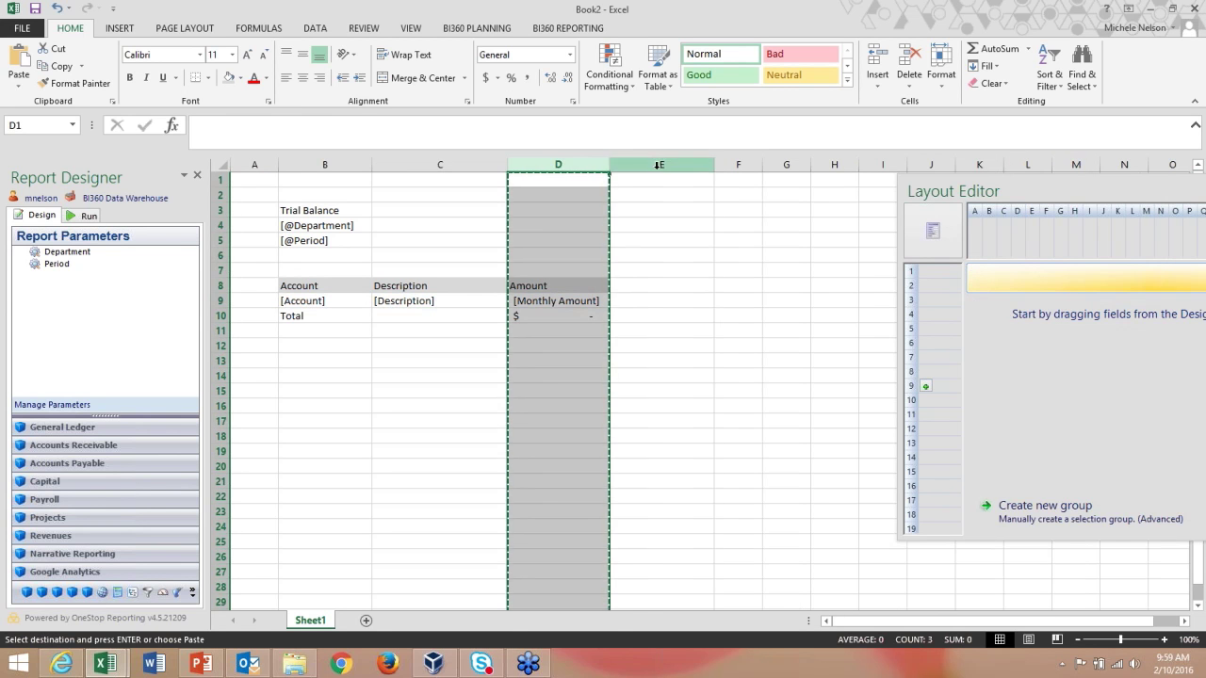
left_click(656, 181)
key("ctrl+v")
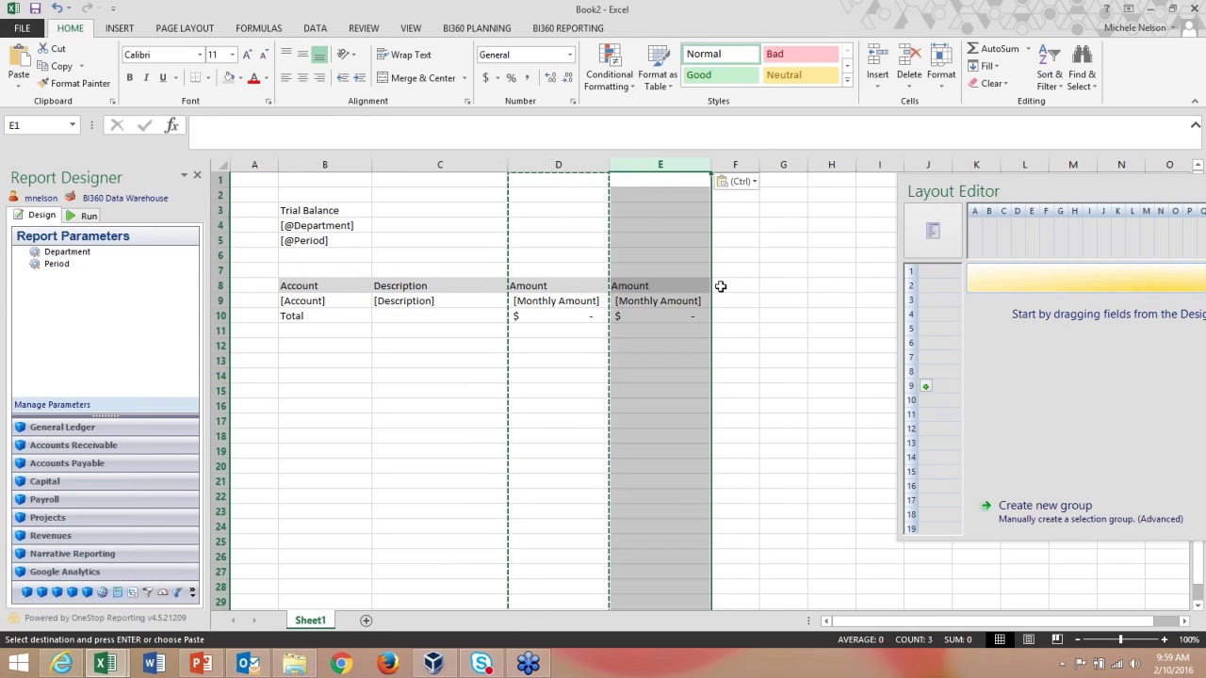
Step: Add a Variance heading in F8 and enter the formula =SUM(D9-E9) beneath it in F9
left_click(721, 286)
type("V")
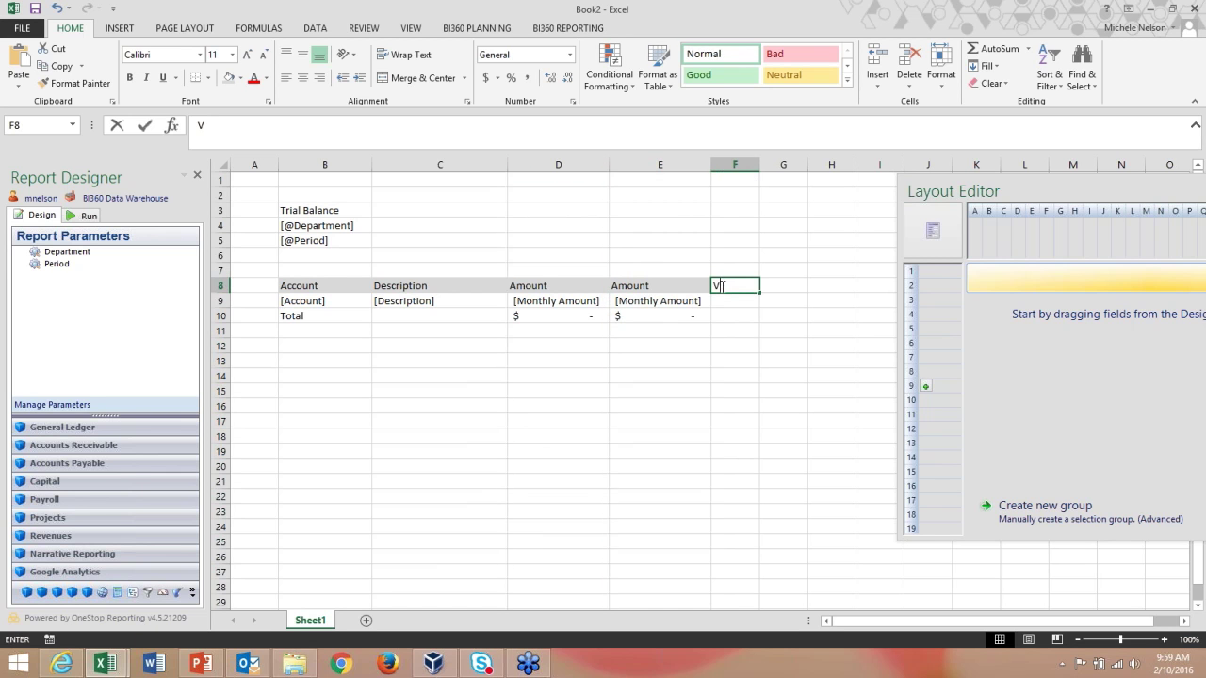
type("ariance")
key("Return")
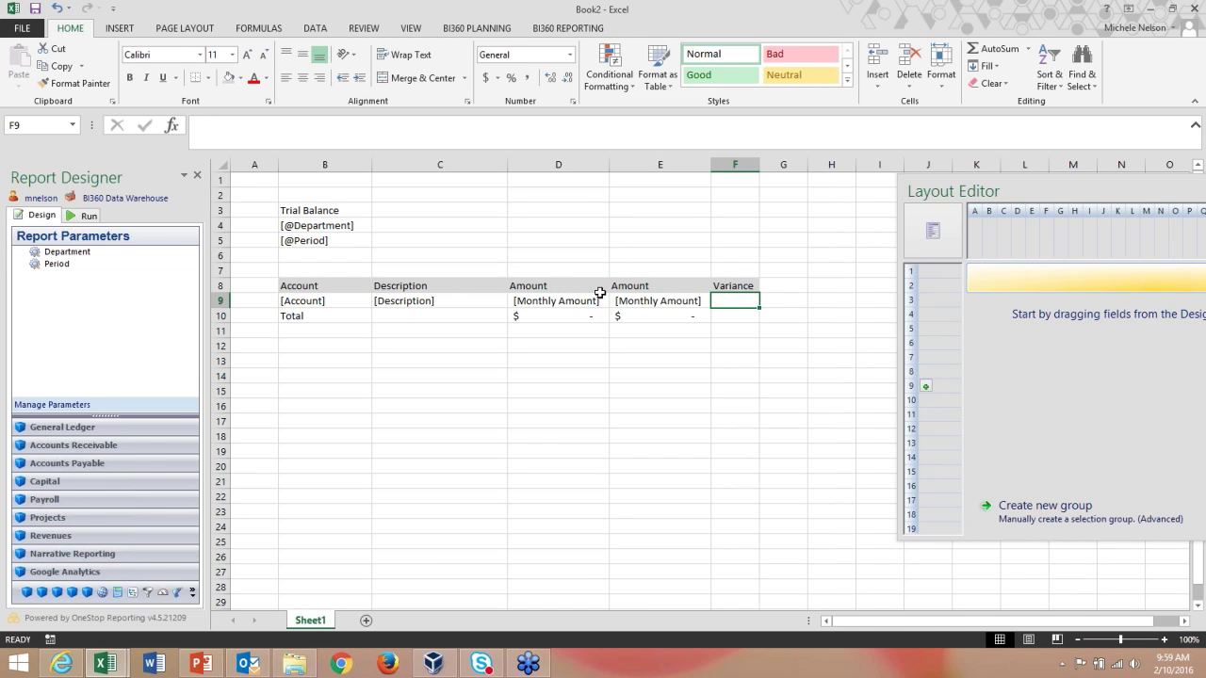
left_click(992, 55)
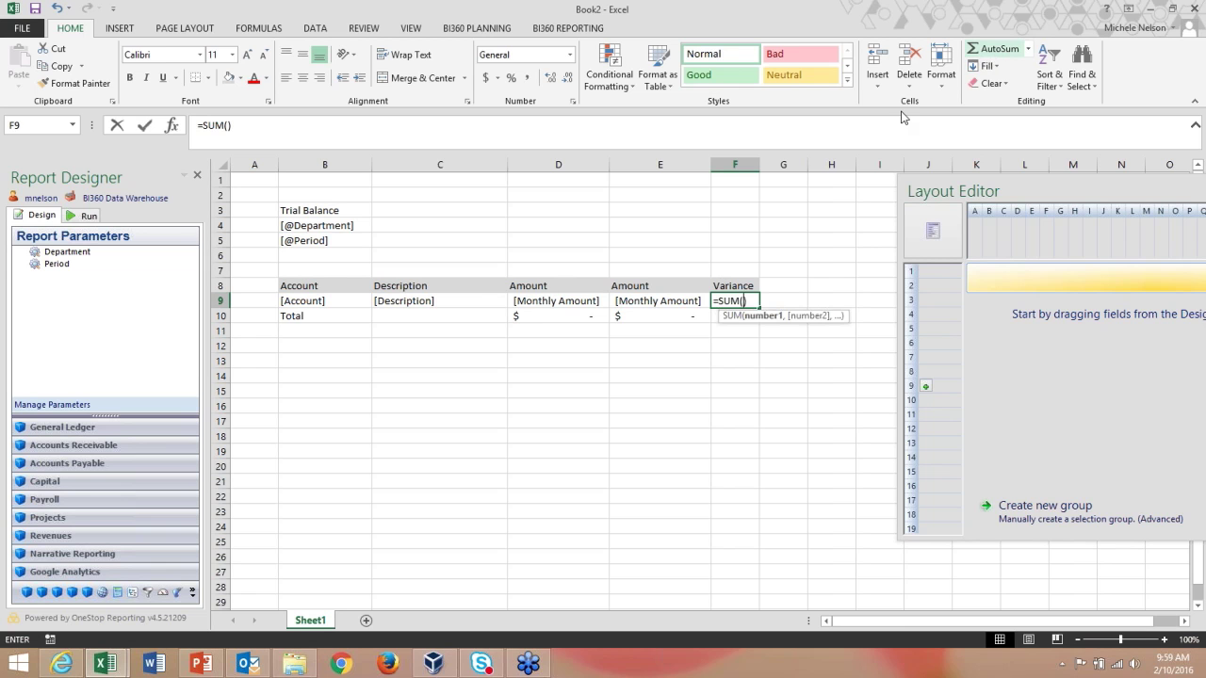
left_click(582, 301)
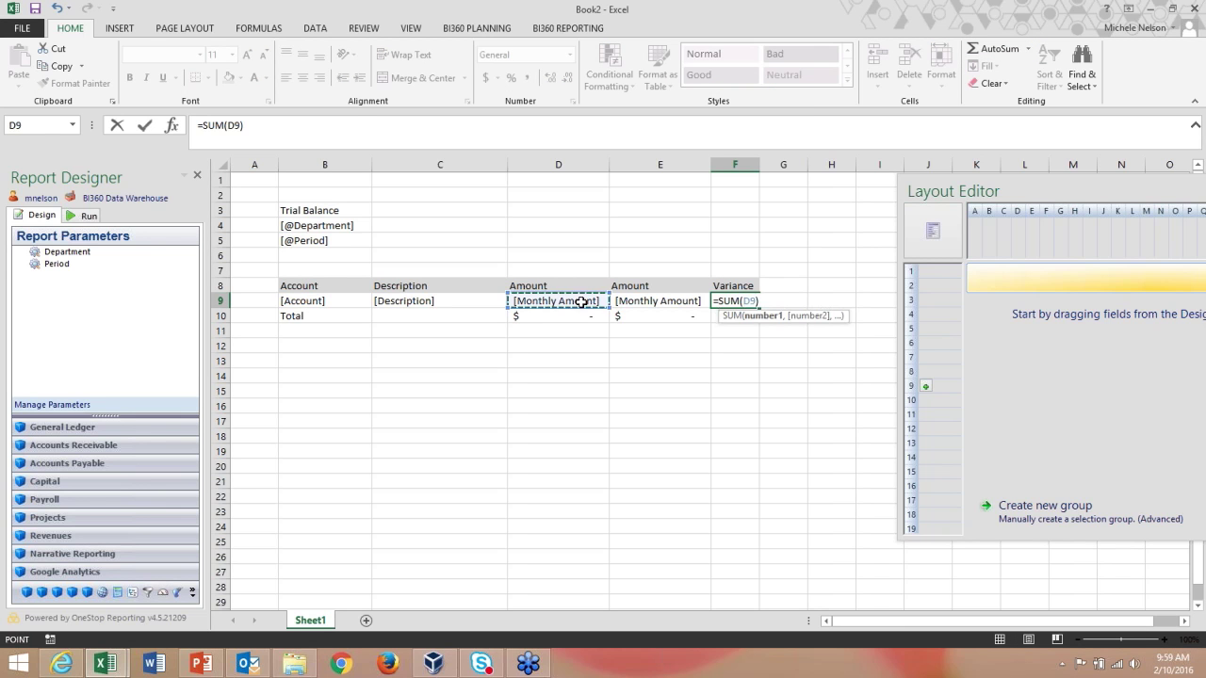
type("-")
left_click(654, 302)
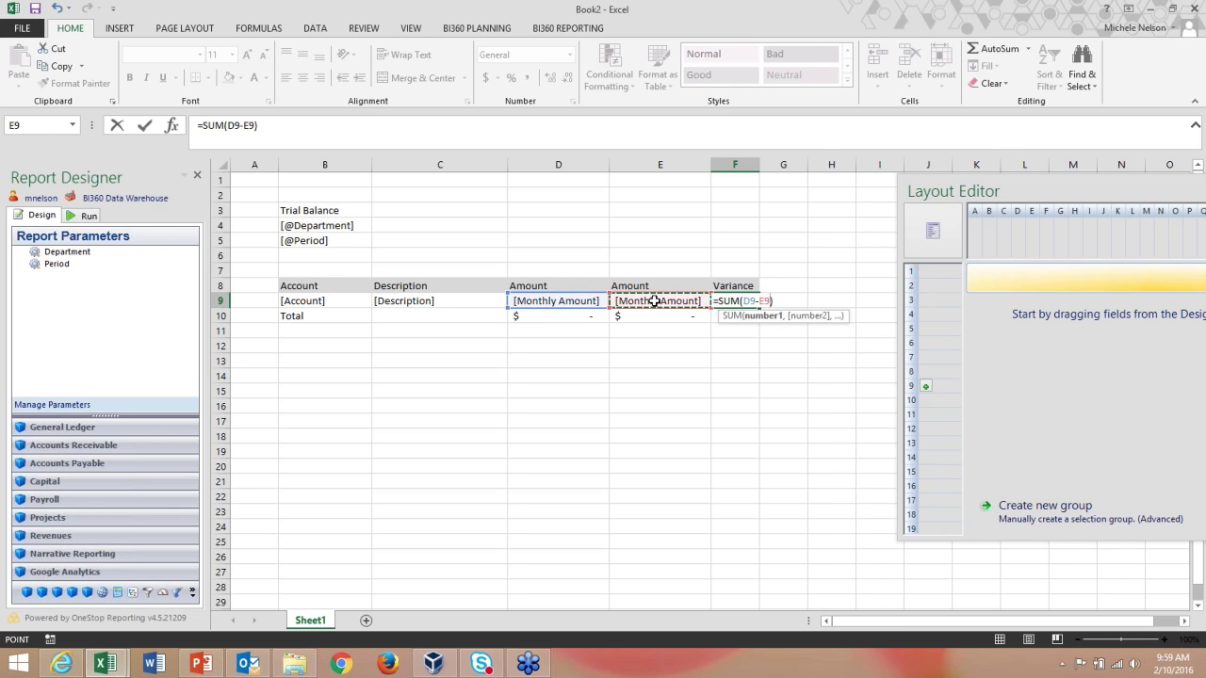
key("Return")
Step: Copy the variance formula from F9 down to the Total row in F10 and widen column F
left_click(754, 306)
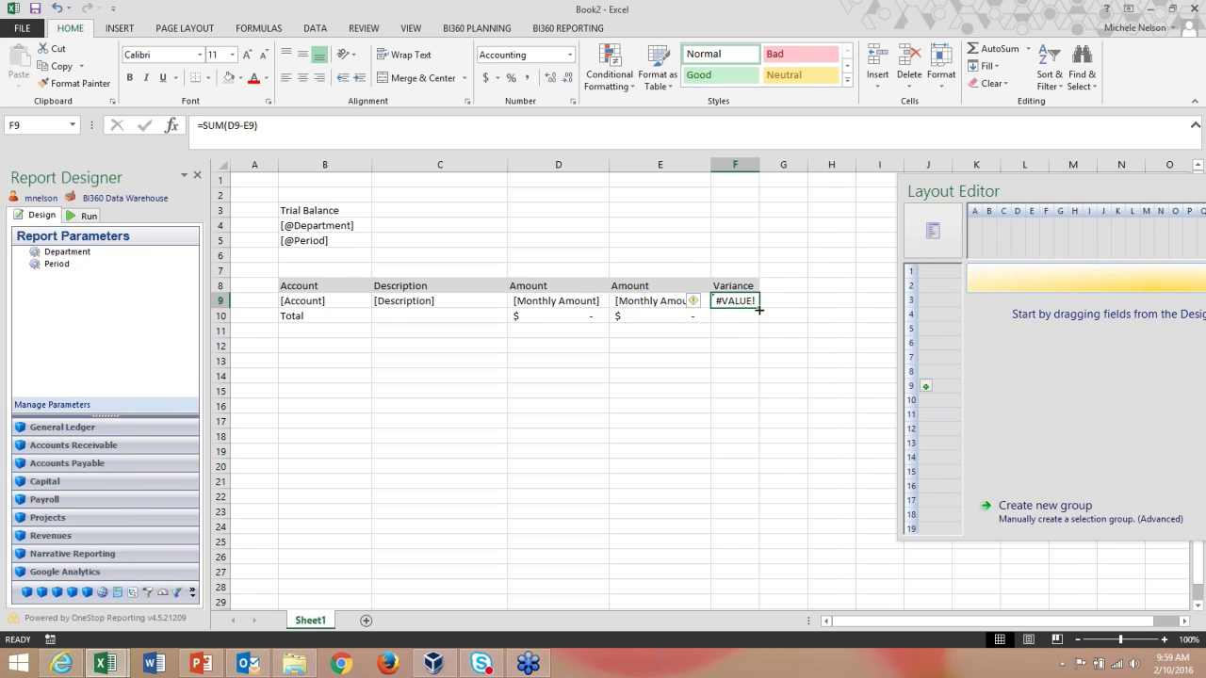
left_click_drag(755, 309, 759, 325)
left_click_drag(758, 165, 816, 166)
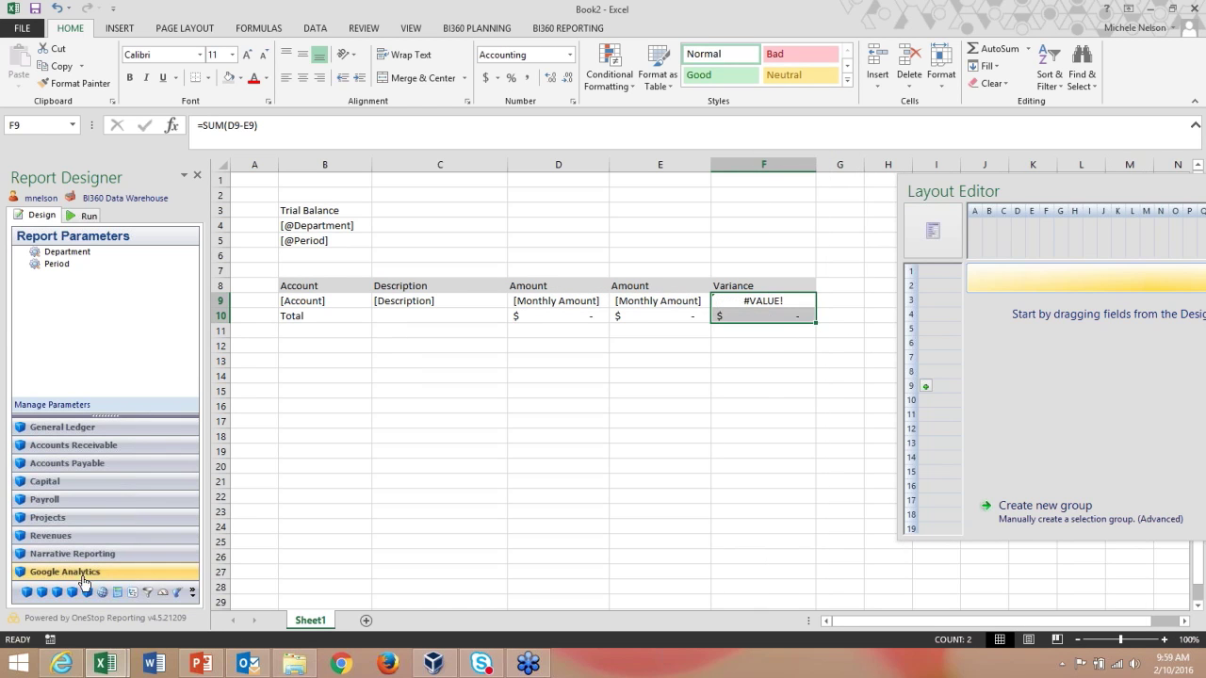
Step: Browse the full list of period functions in the Report Designer and apply Year to date to column D
left_click(118, 593)
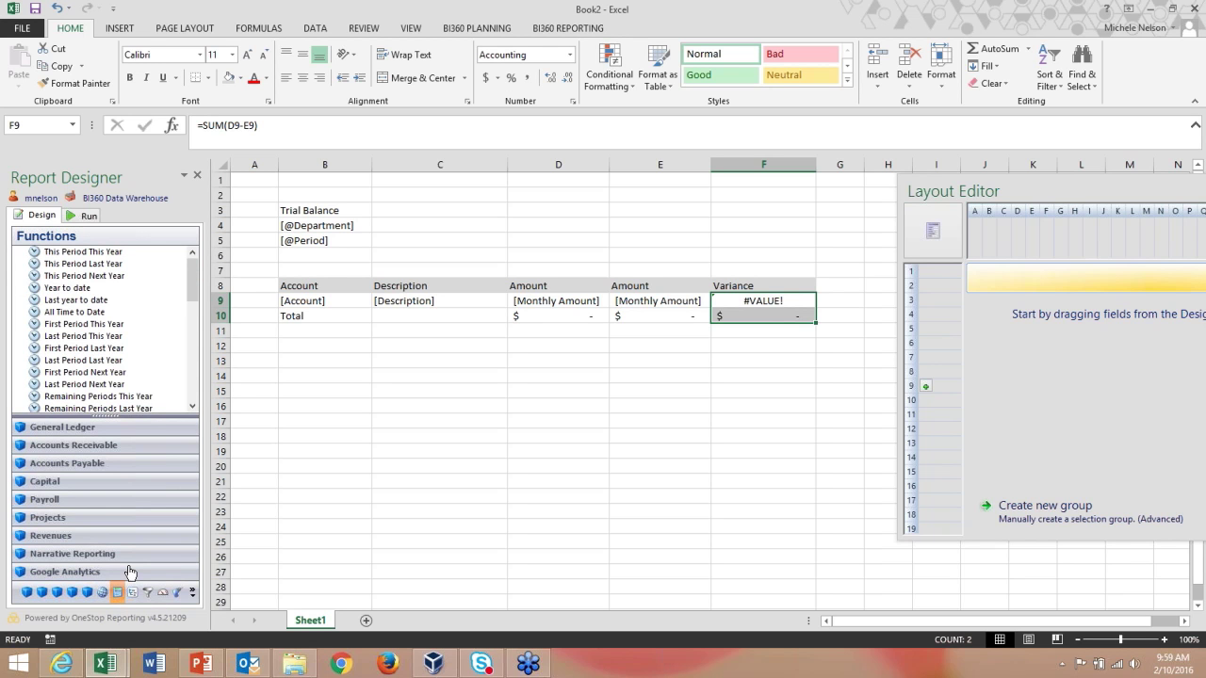
left_click_drag(162, 412, 164, 506)
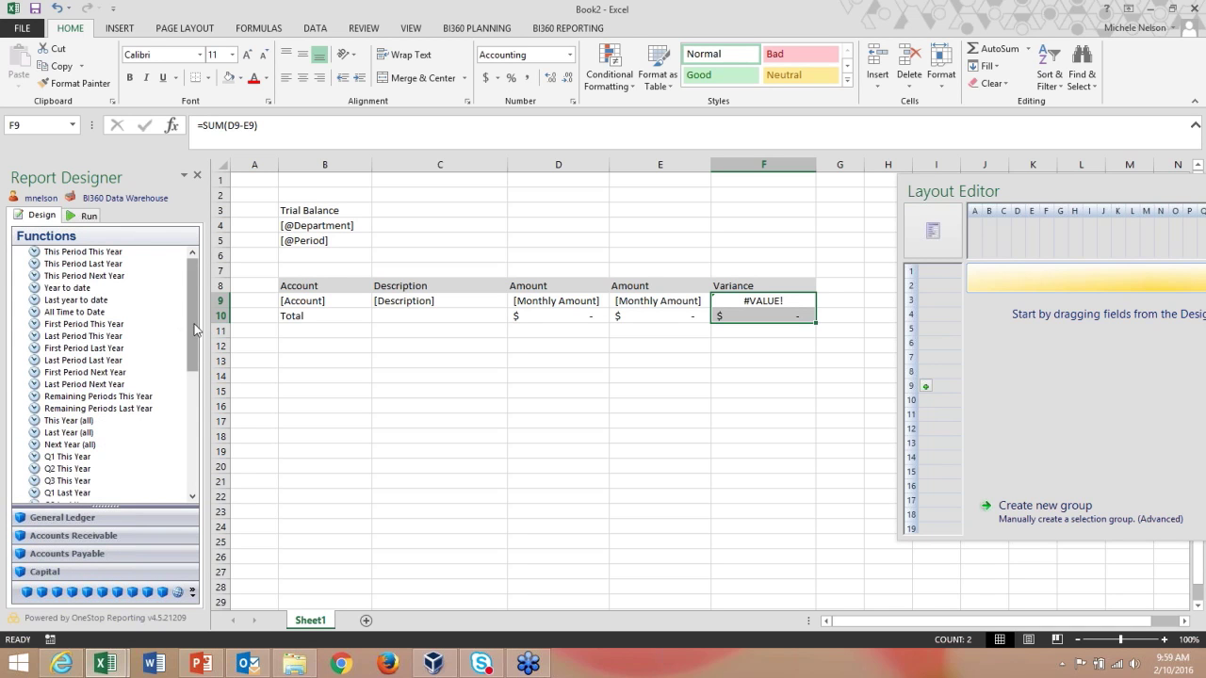
left_click_drag(195, 328, 185, 441)
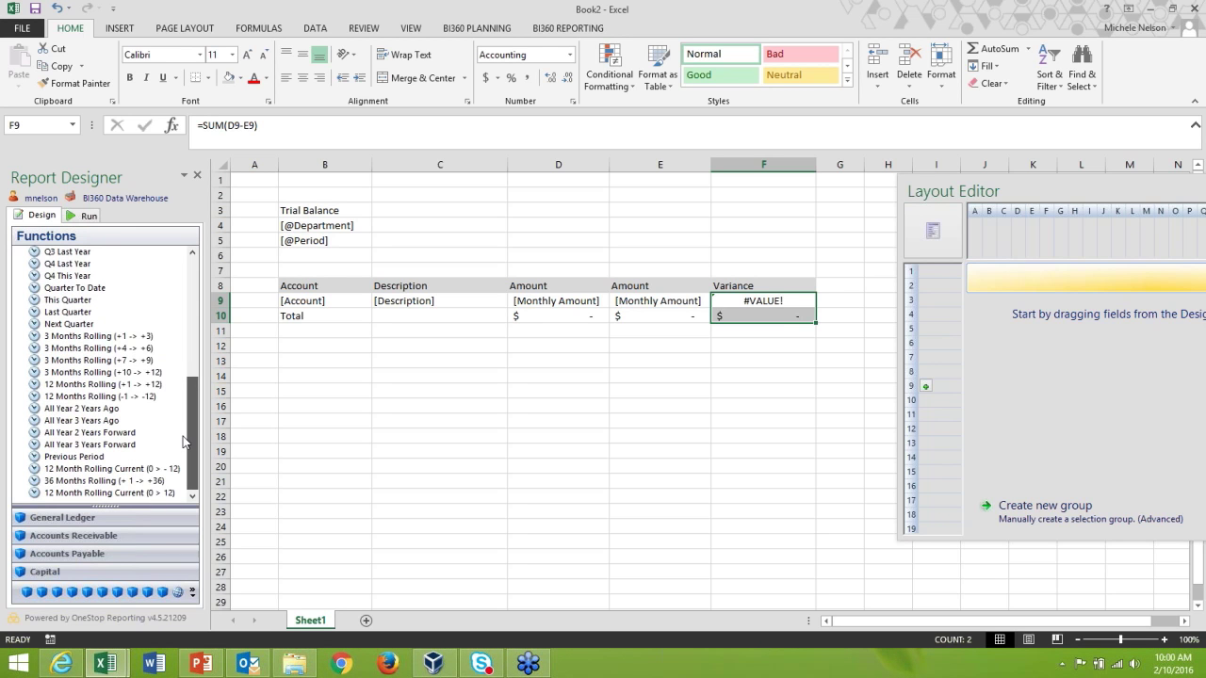
left_click_drag(184, 440, 184, 289)
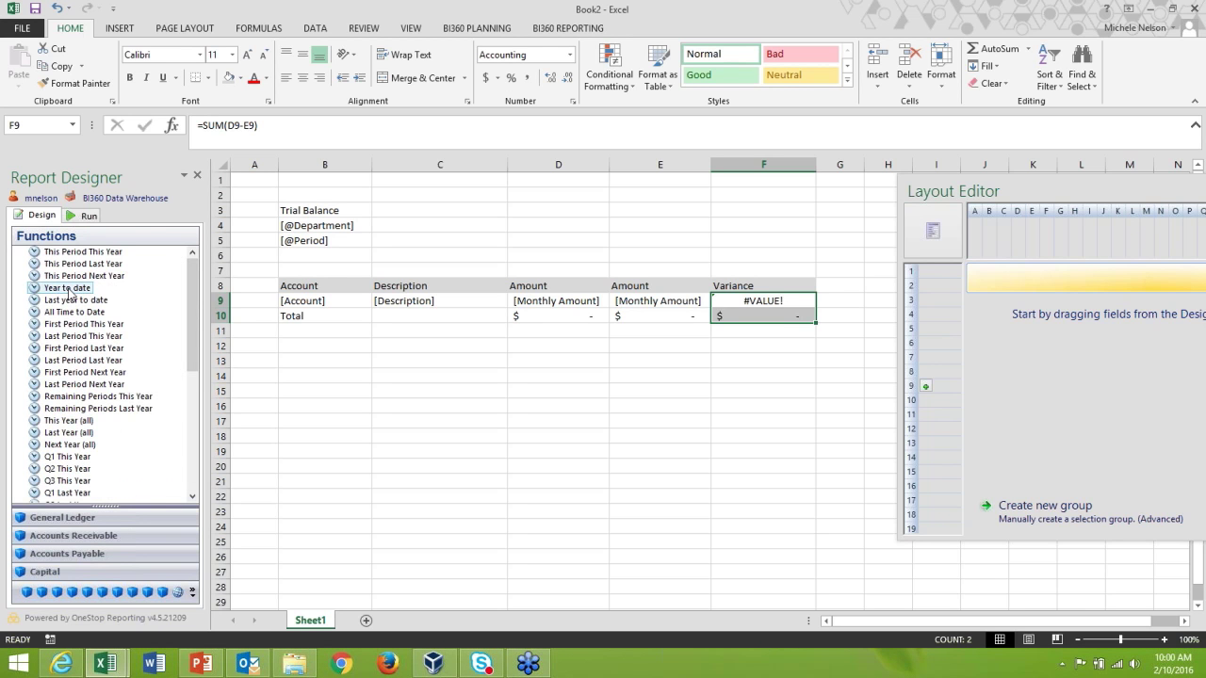
left_click_drag(69, 293, 532, 273)
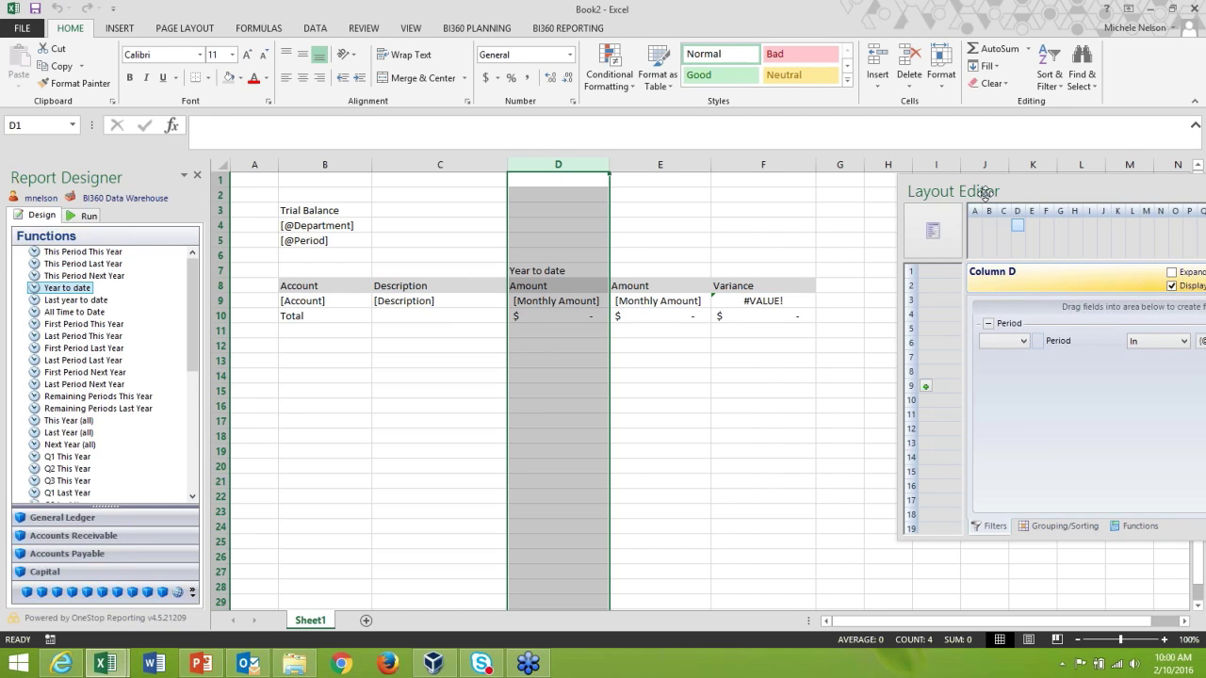
Step: View the function assigned to column D in the Layout Editor, and apply Last year to date to column E
left_click_drag(989, 192, 710, 126)
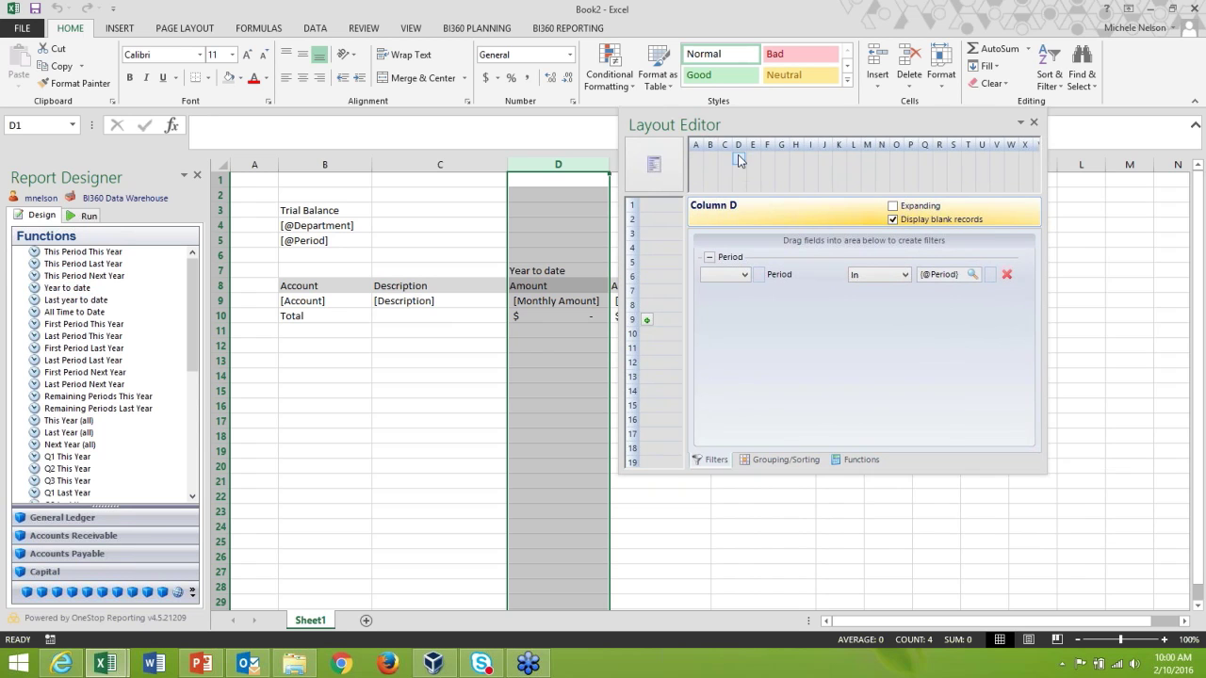
left_click(837, 462)
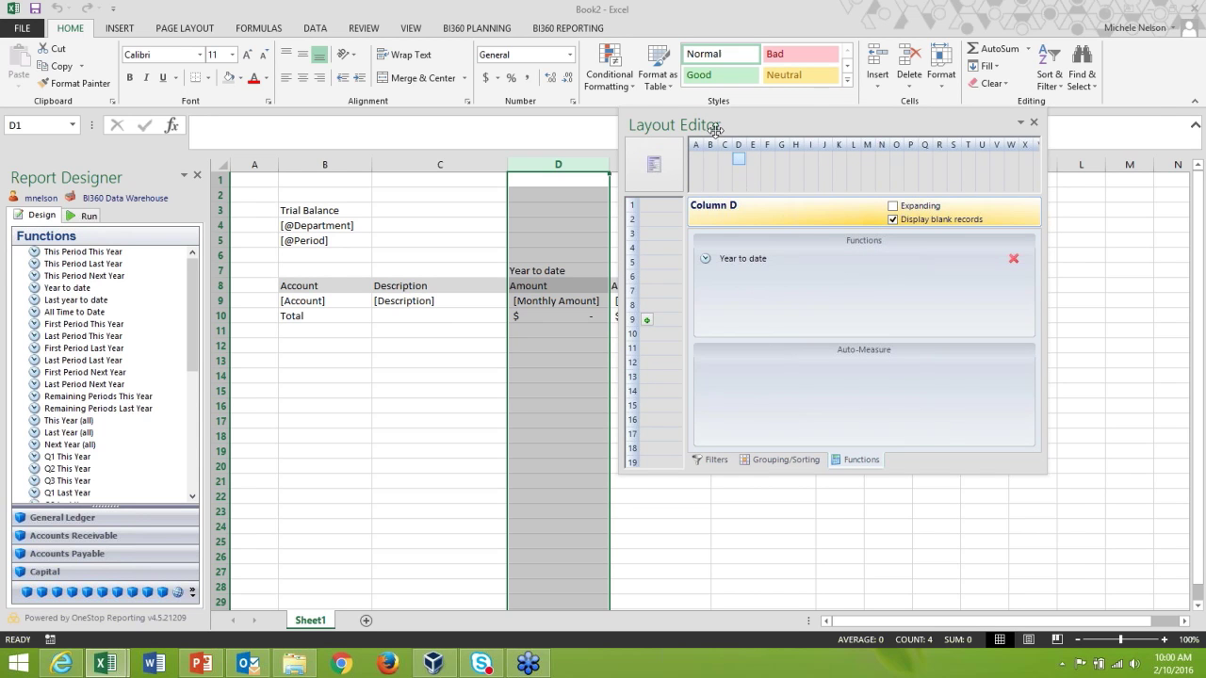
left_click_drag(716, 130, 832, 137)
left_click_drag(73, 303, 702, 271)
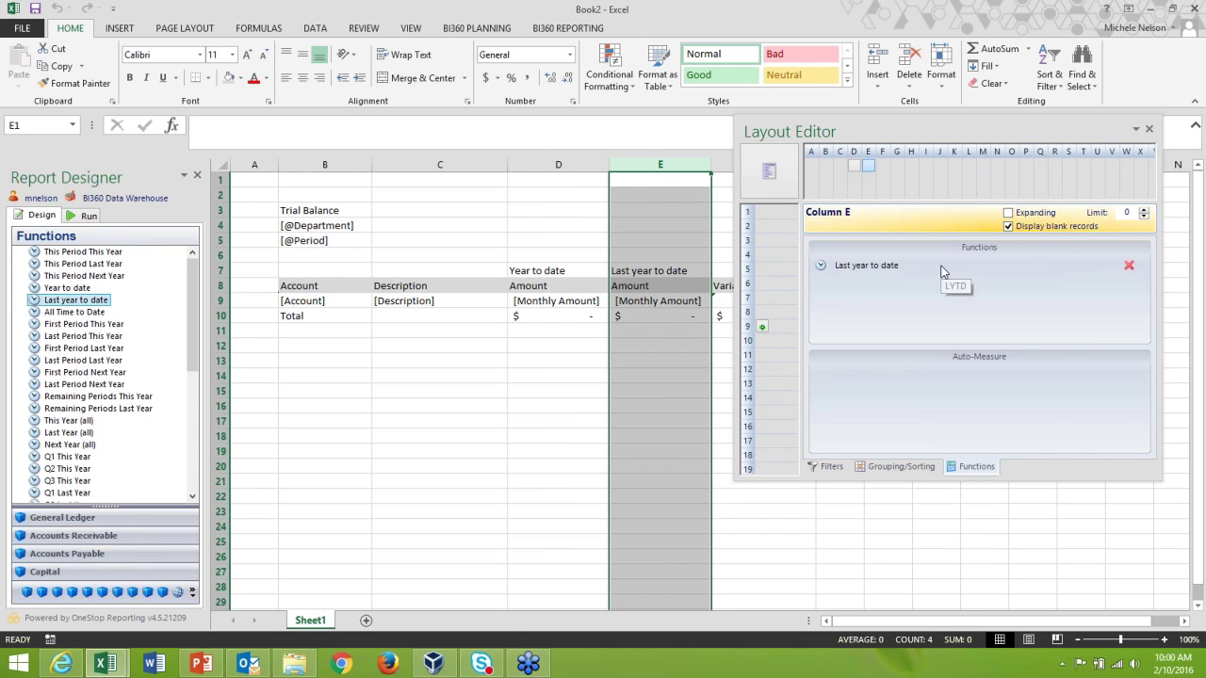
Step: Run the trial balance report and examine the Year to date, Last year to date and Variance columns
left_click(82, 216)
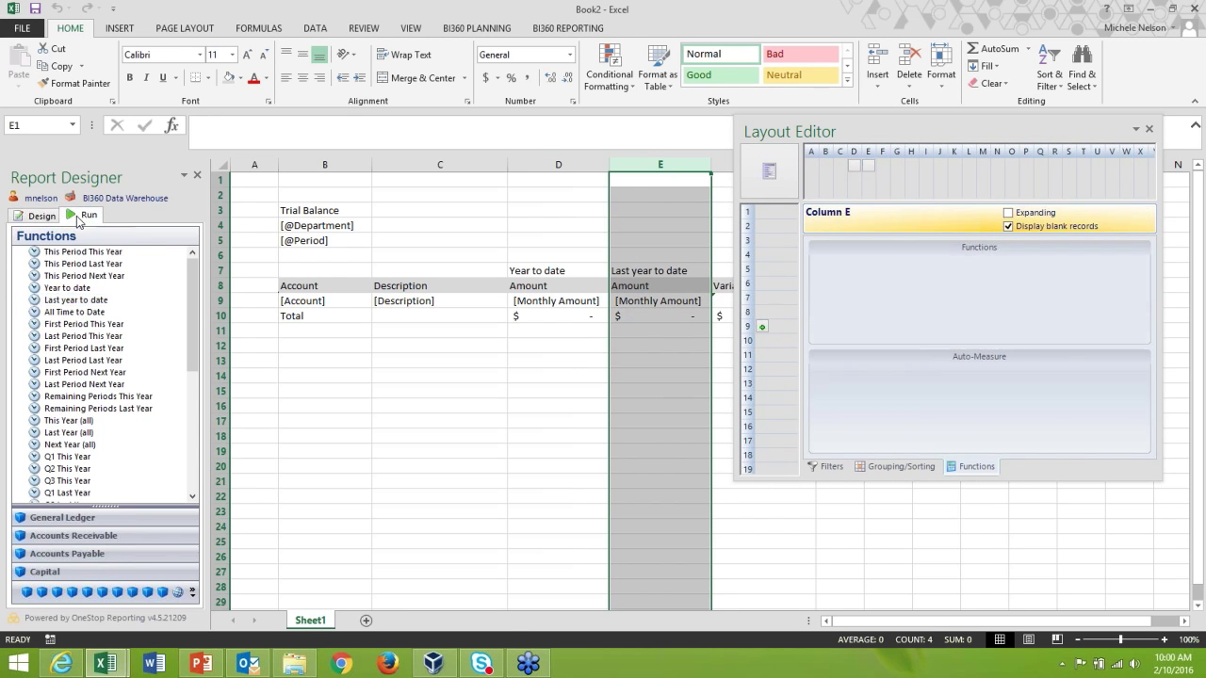
left_click(160, 568)
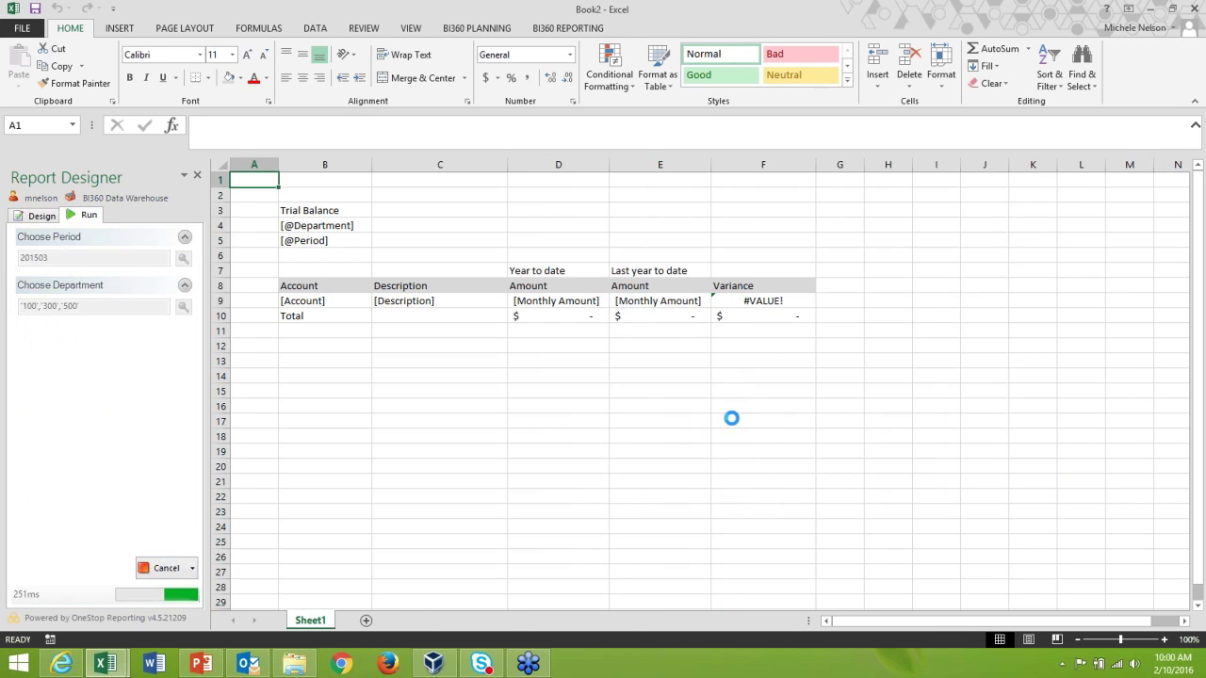
left_click_drag(547, 293, 538, 472)
left_click_drag(627, 484, 660, 358)
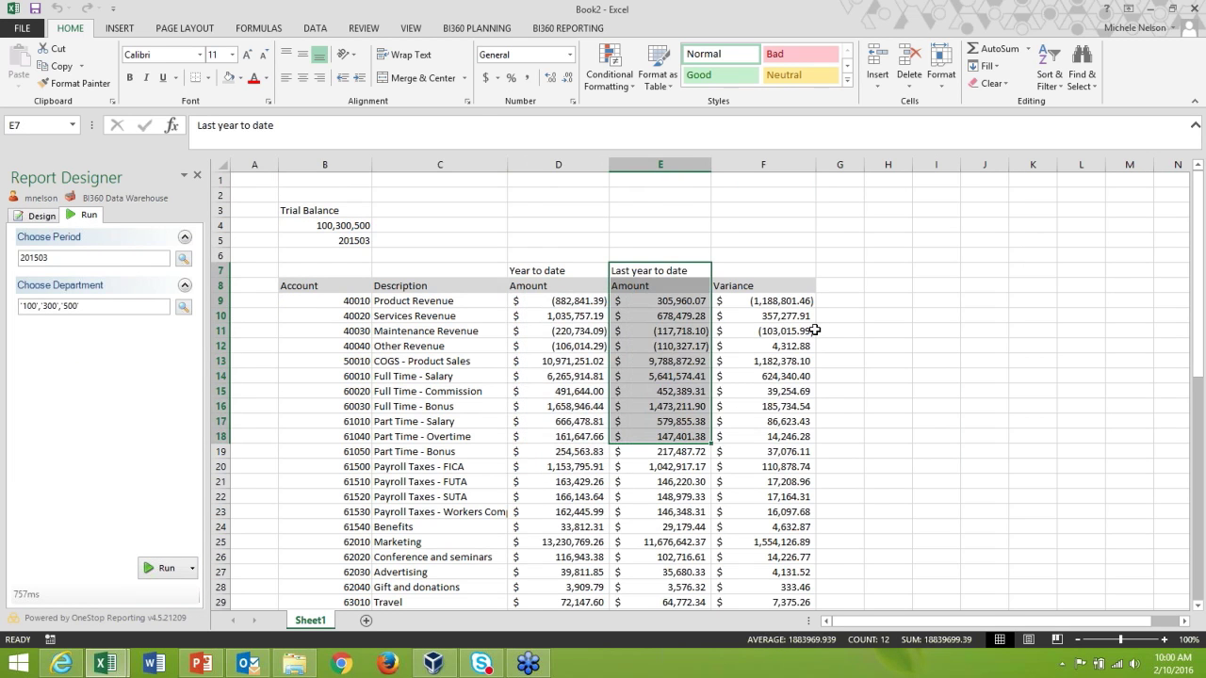
left_click_drag(788, 285, 745, 421)
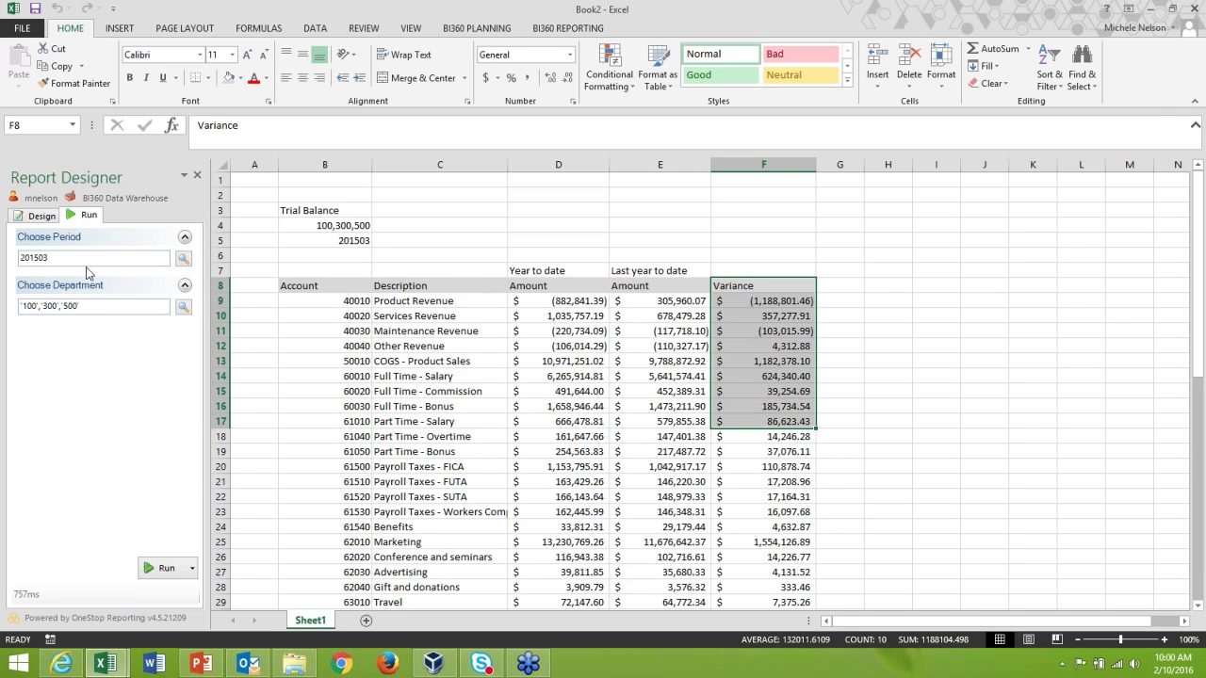
Step: Return to the trial balance report design and switch to the P&L workbook
left_click(40, 216)
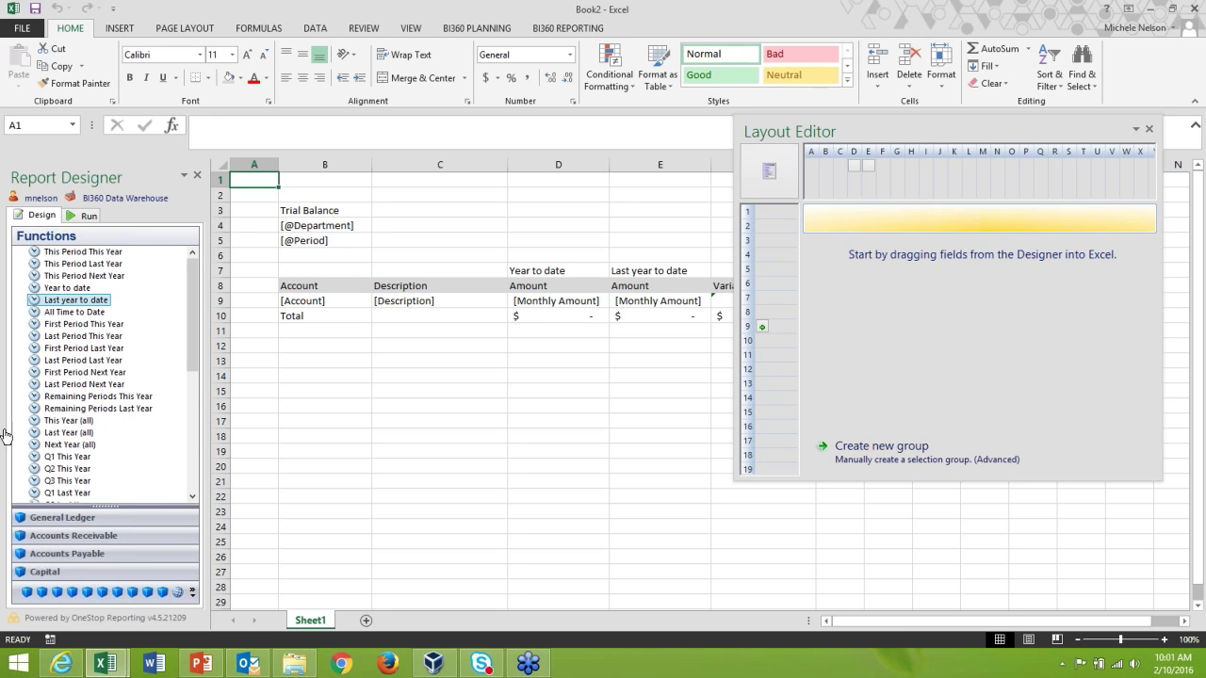
mouse_move(112, 667)
left_click(261, 579)
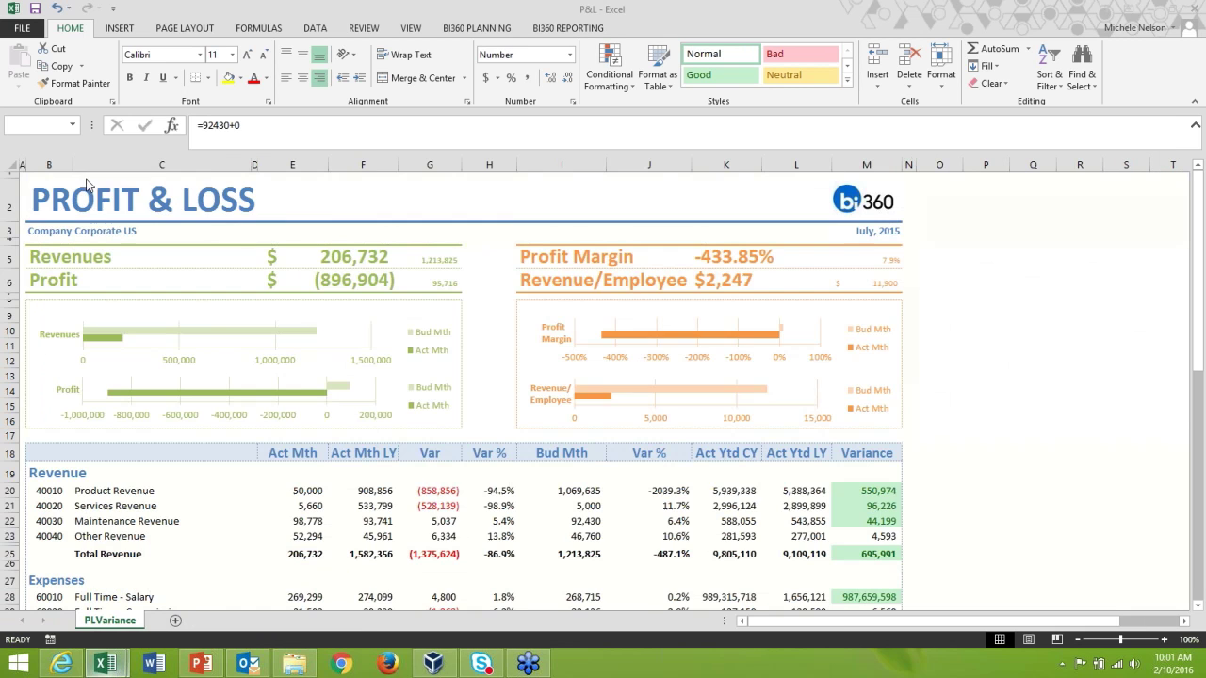
Step: Switch to the BI360 Demo virtual machine and open B01 - Assumptions.xlsx from the Budgeting Templates in the planning assignments
left_click(434, 664)
left_click(471, 62)
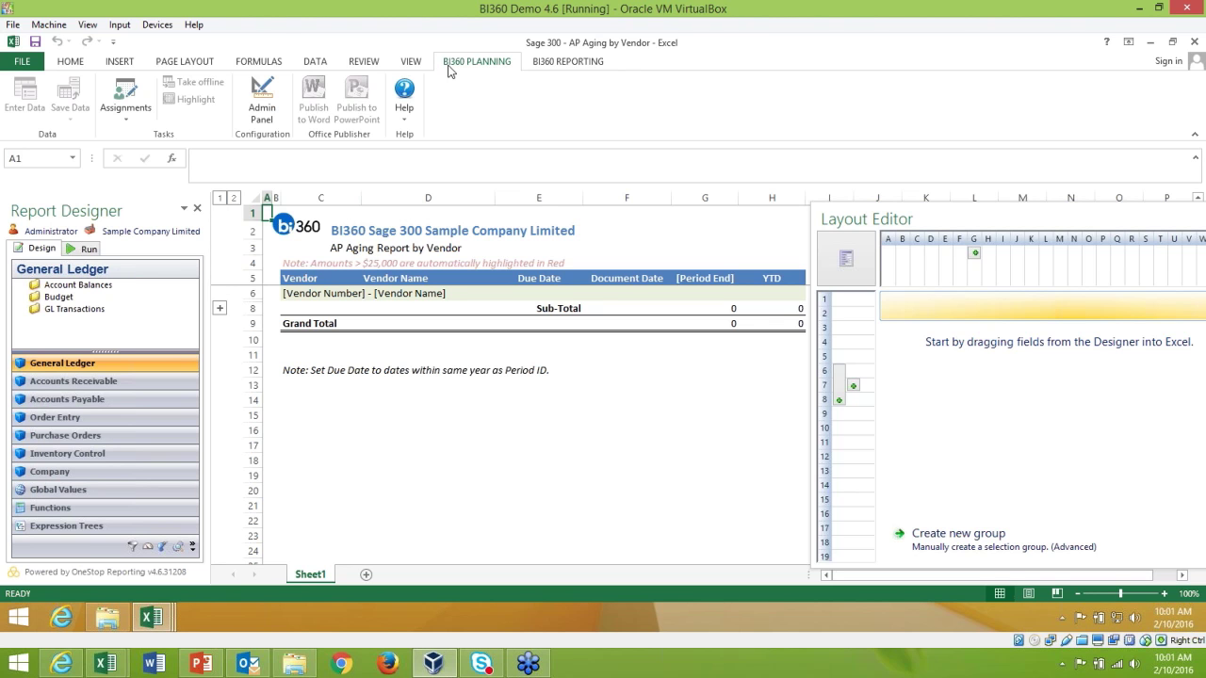
left_click(132, 98)
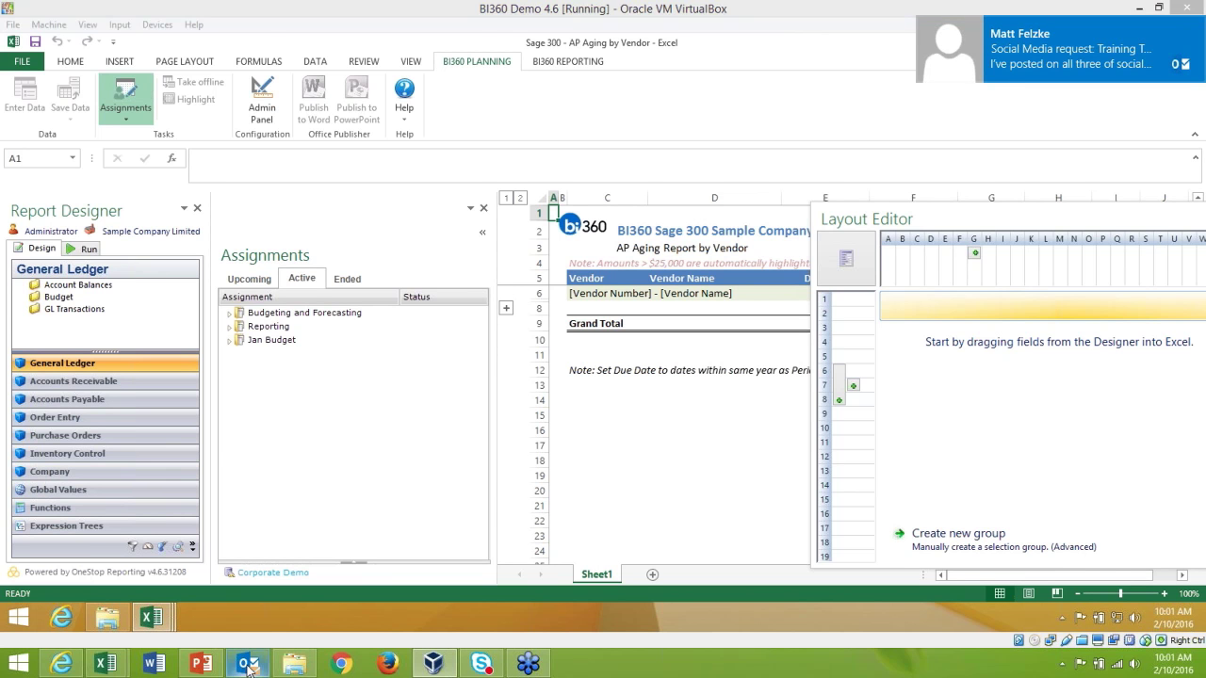
left_click(228, 313)
left_click(243, 326)
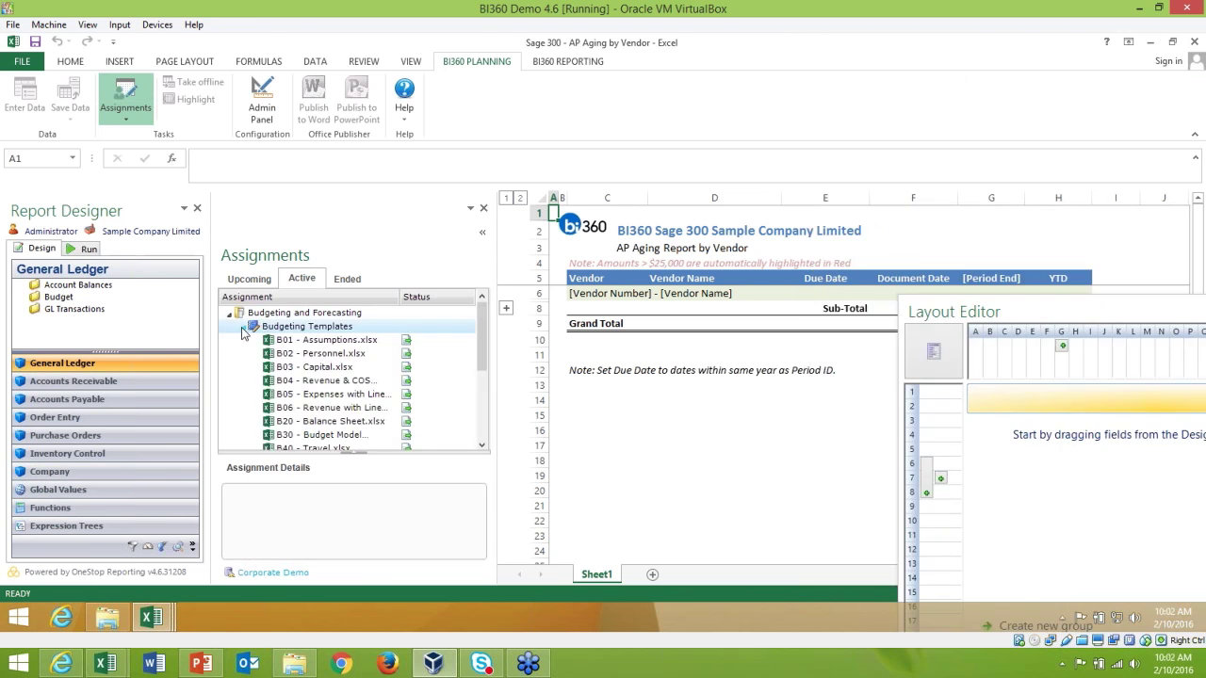
double_click(339, 340)
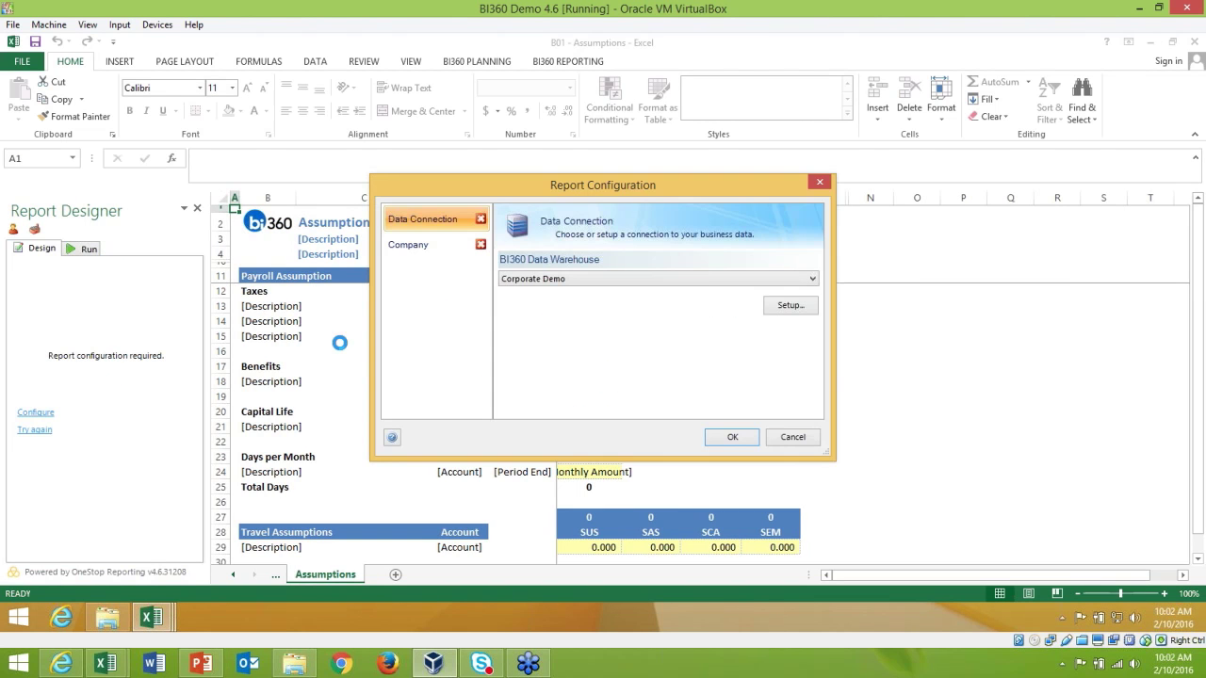
Step: Accept the Corporate Demo connection and BI360 Data Warehouse company, and run the assumption form for period 201601 and budget version BUD
left_click(722, 435)
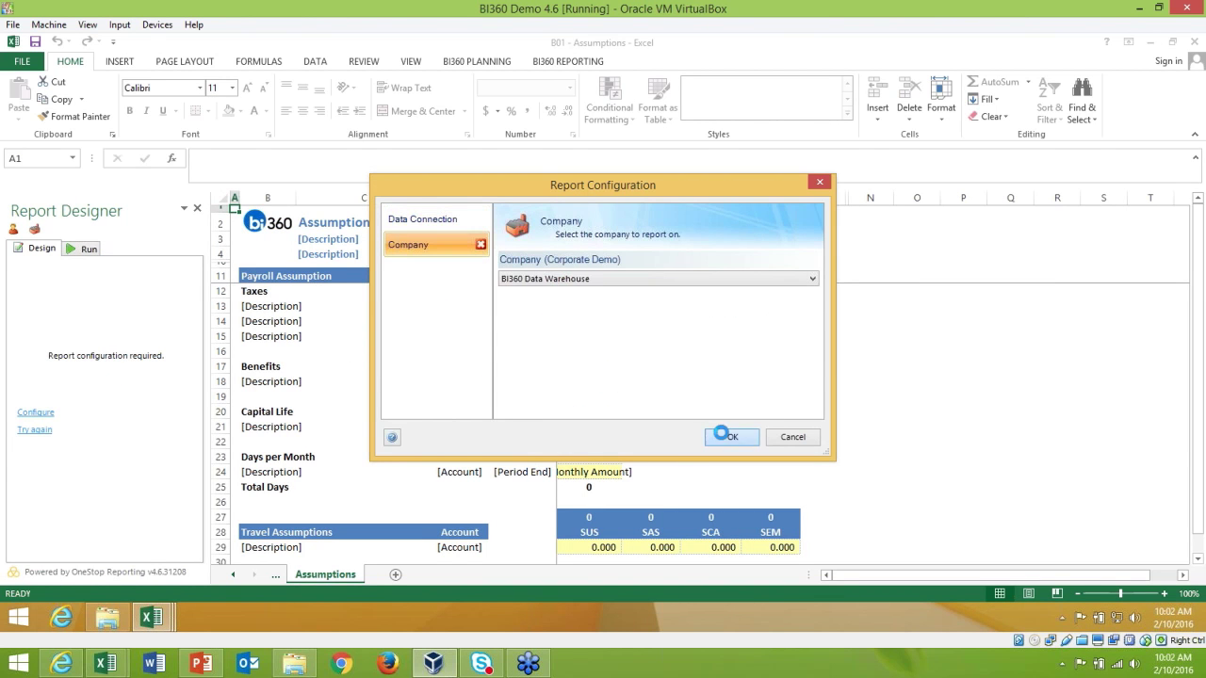
left_click(722, 435)
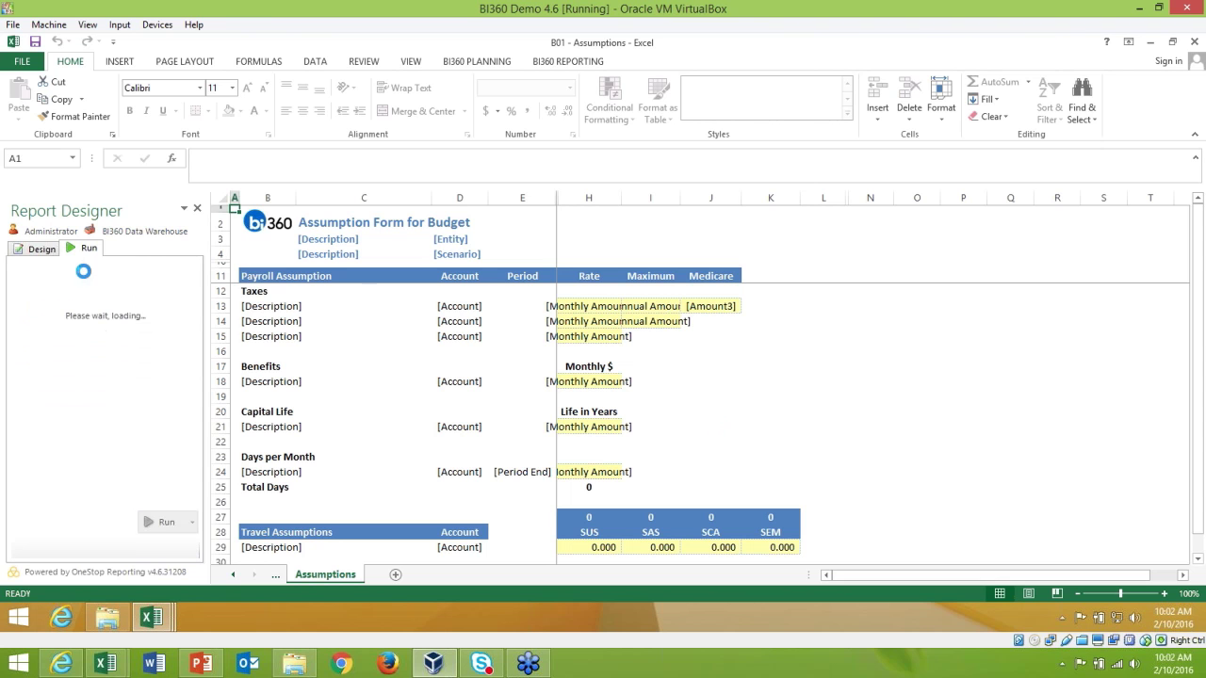
left_click(160, 522)
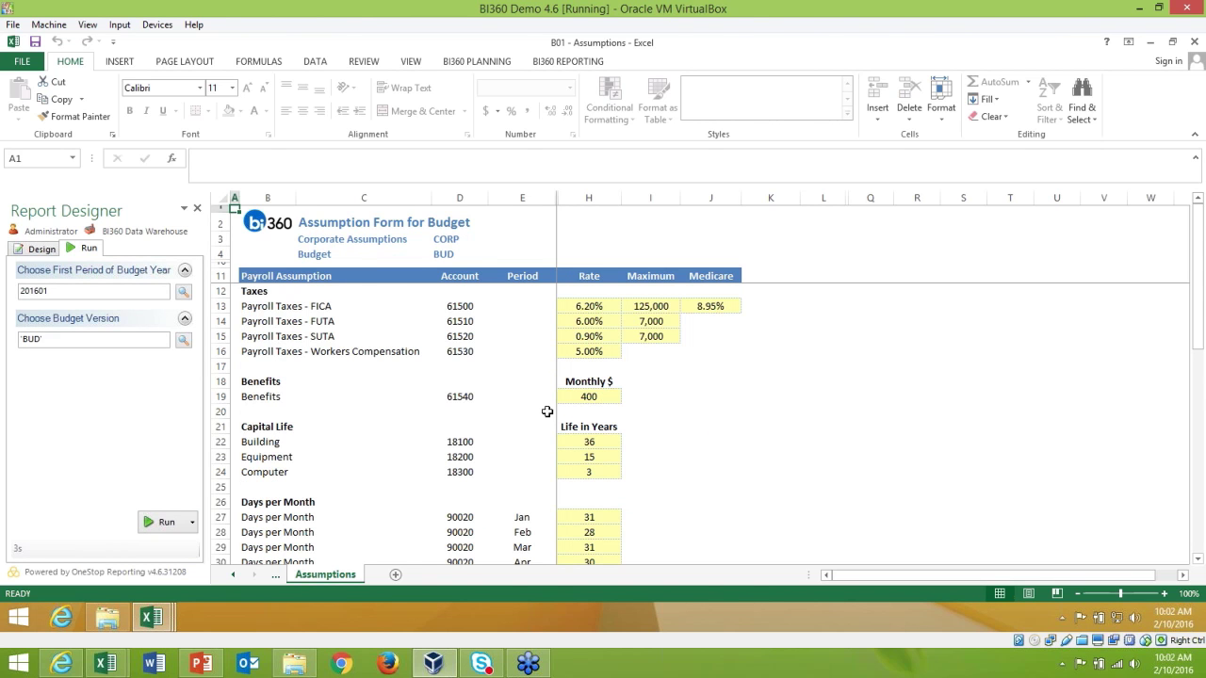
Step: Set the Payroll Taxes - FICA rate to 7.2% in the assumption form
left_click(584, 309)
type("7.2")
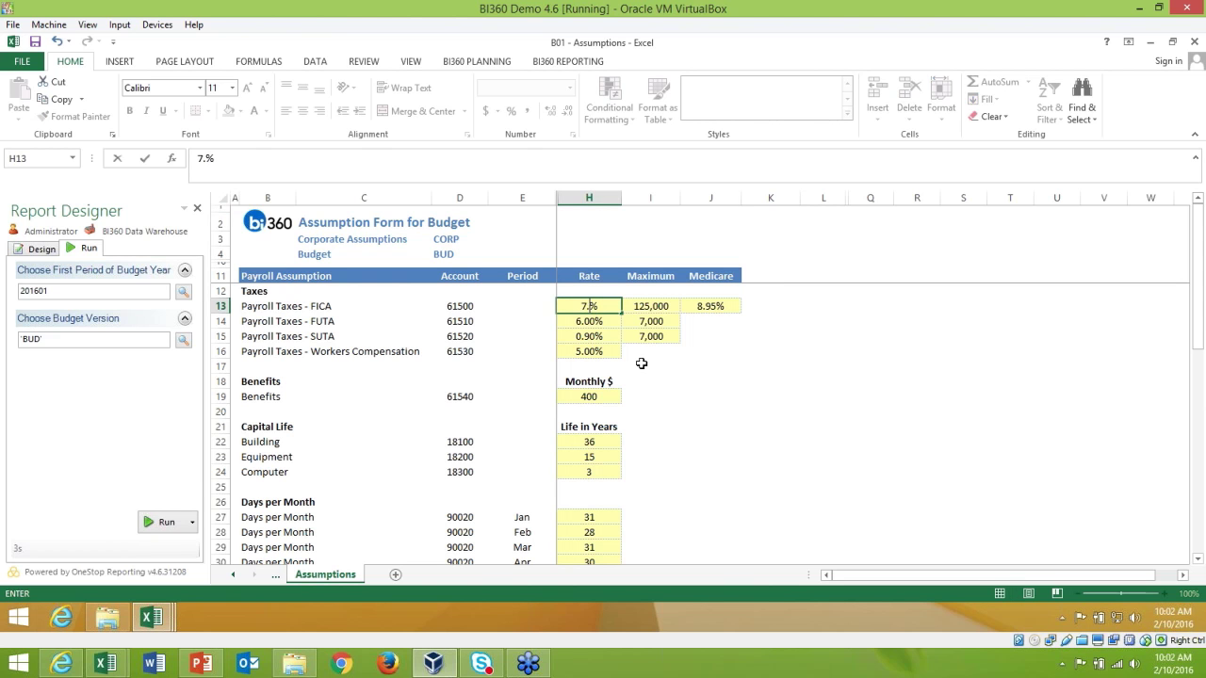
key("Return")
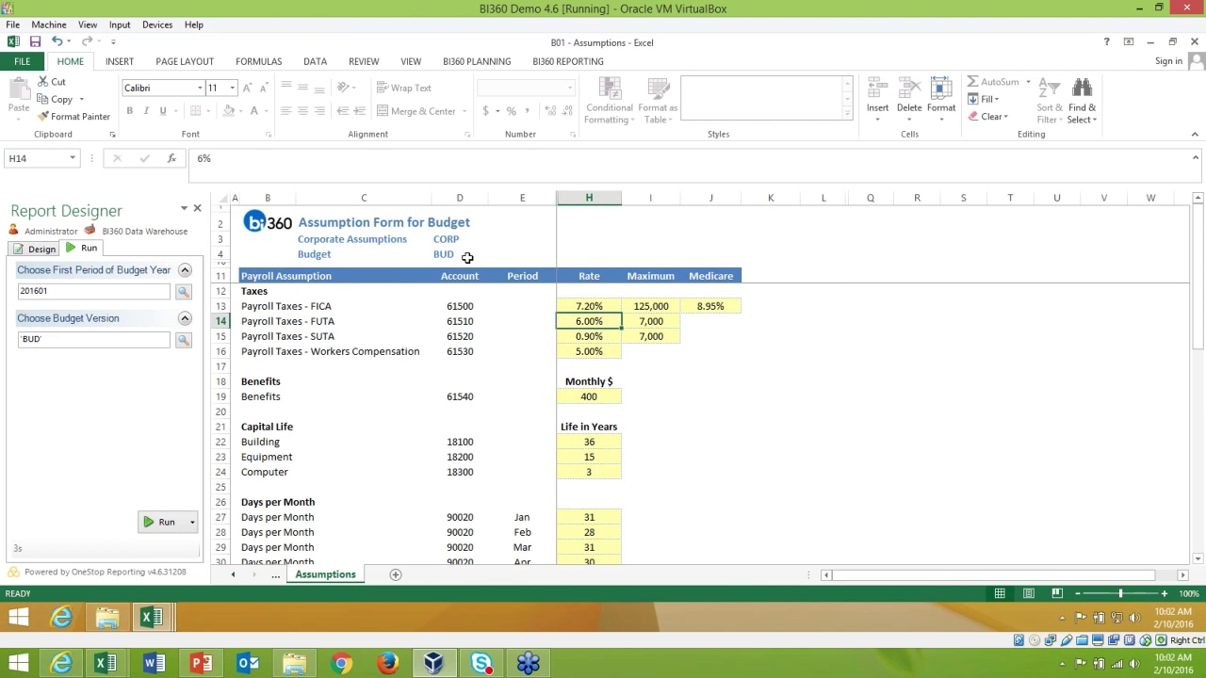
Step: Open B02 - Personnel.xlsx from the Budgeting Templates in the active planning assignments
left_click(490, 62)
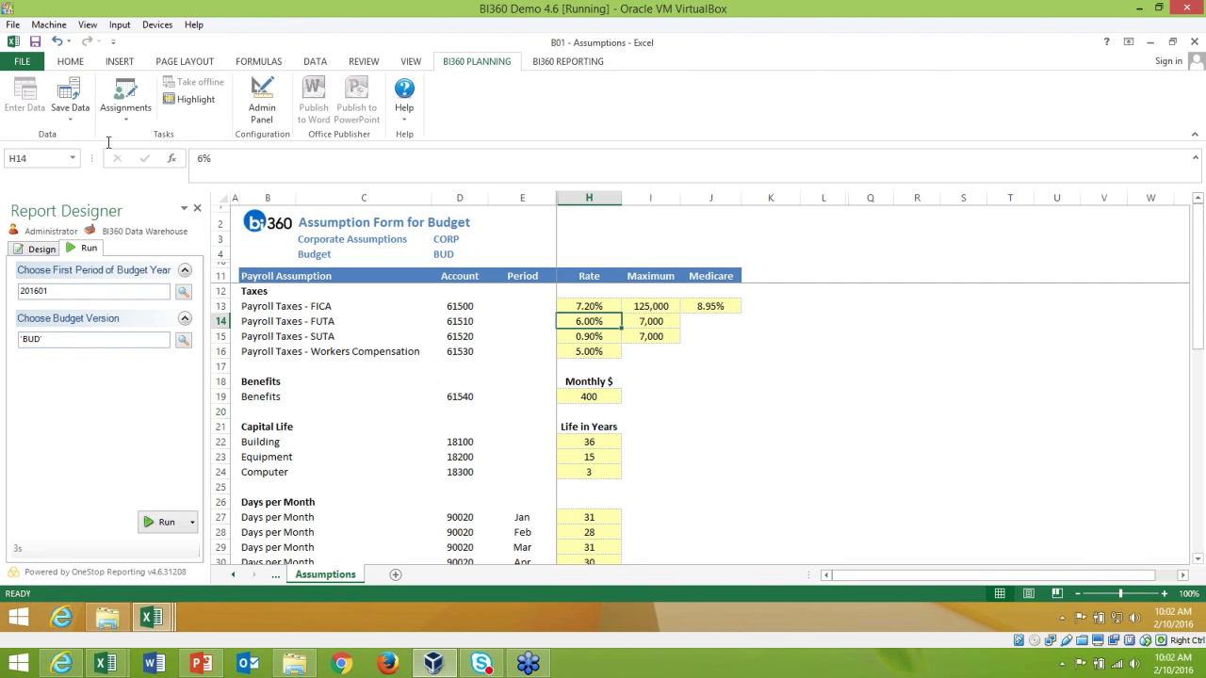
left_click(127, 92)
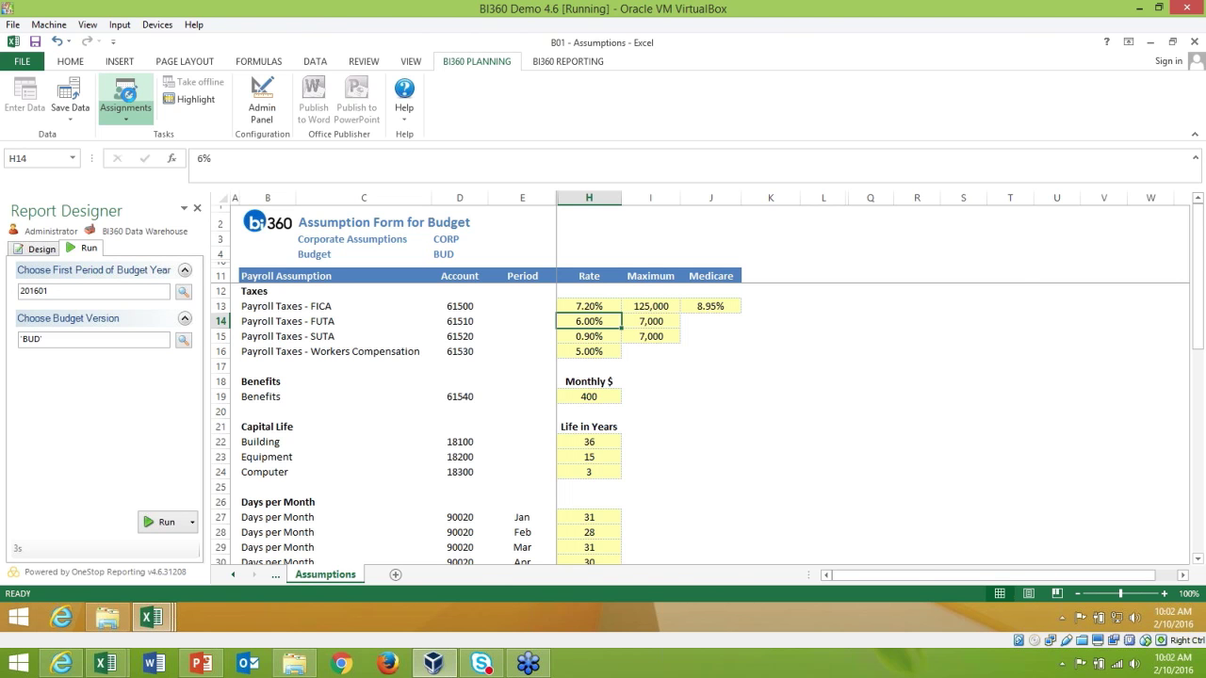
left_click(230, 313)
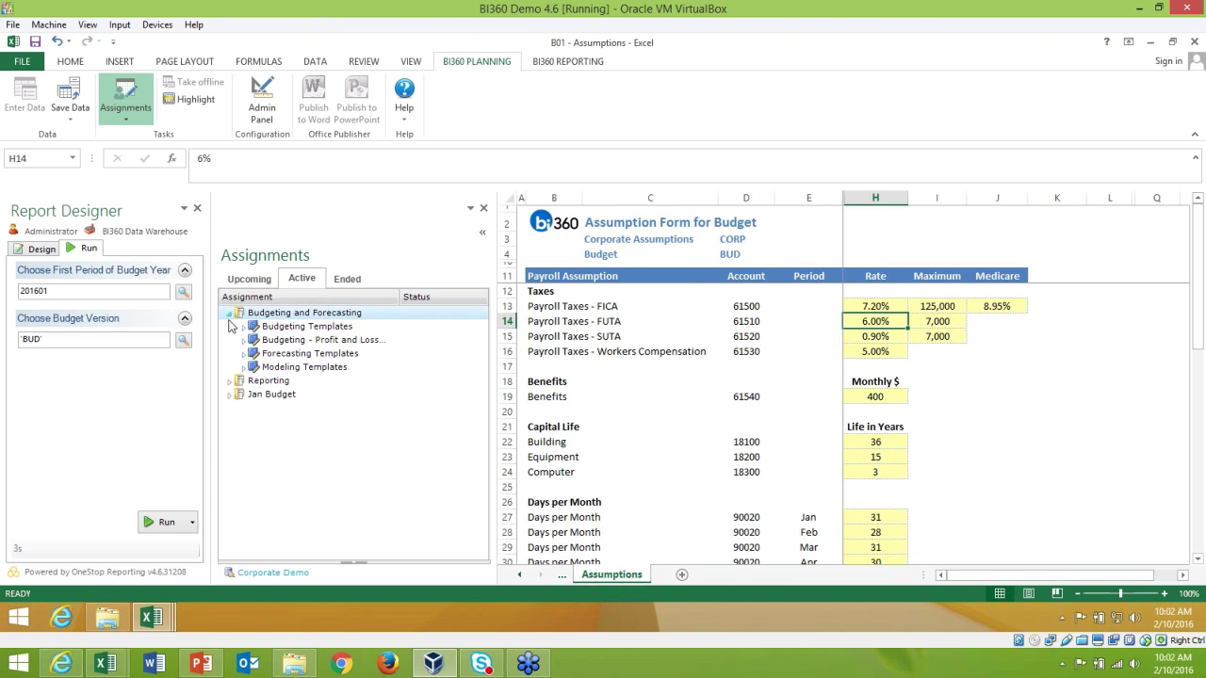
left_click(232, 326)
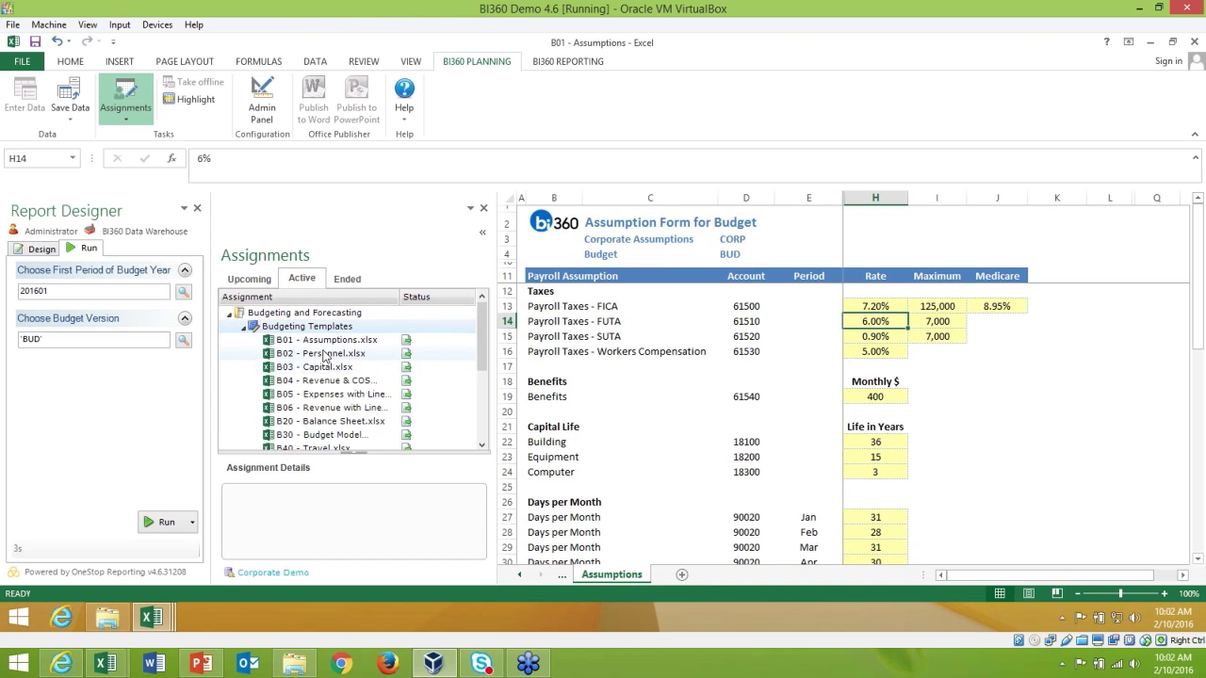
double_click(322, 353)
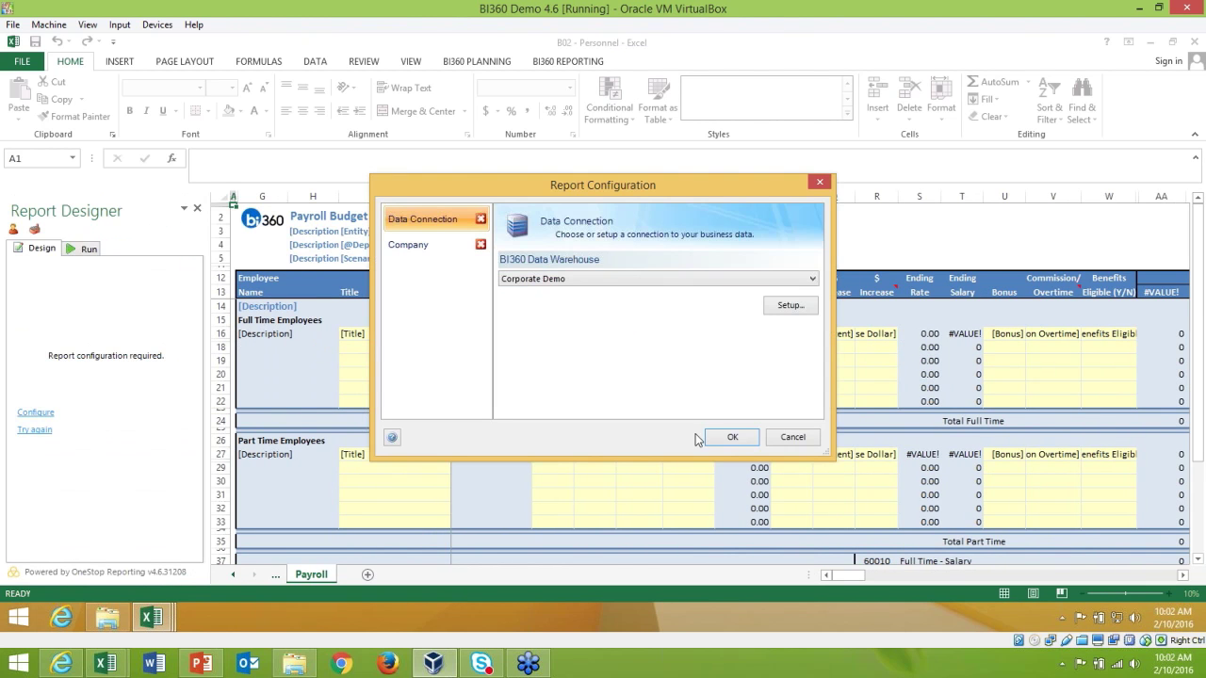
Step: Accept the connection and company configuration and run the Payroll Budget form for entity SUS, departments 100 to 500, period 201509, scenario BUD and forecast FCST
left_click(728, 437)
left_click(727, 436)
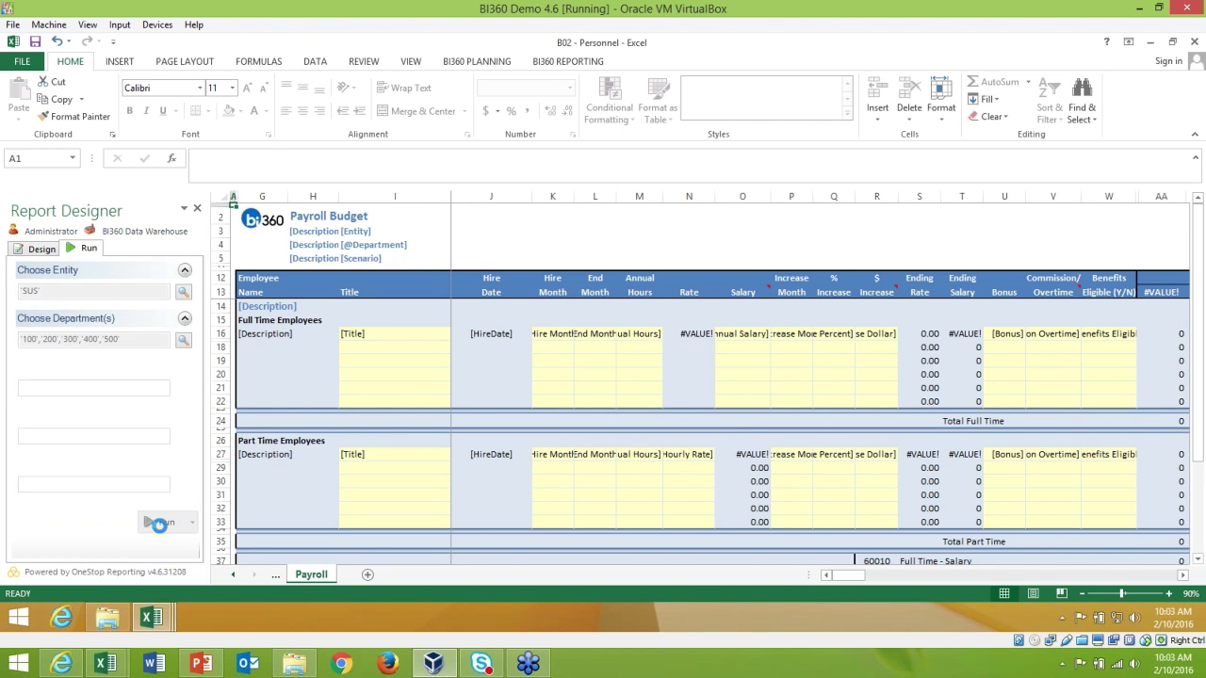
left_click(155, 524)
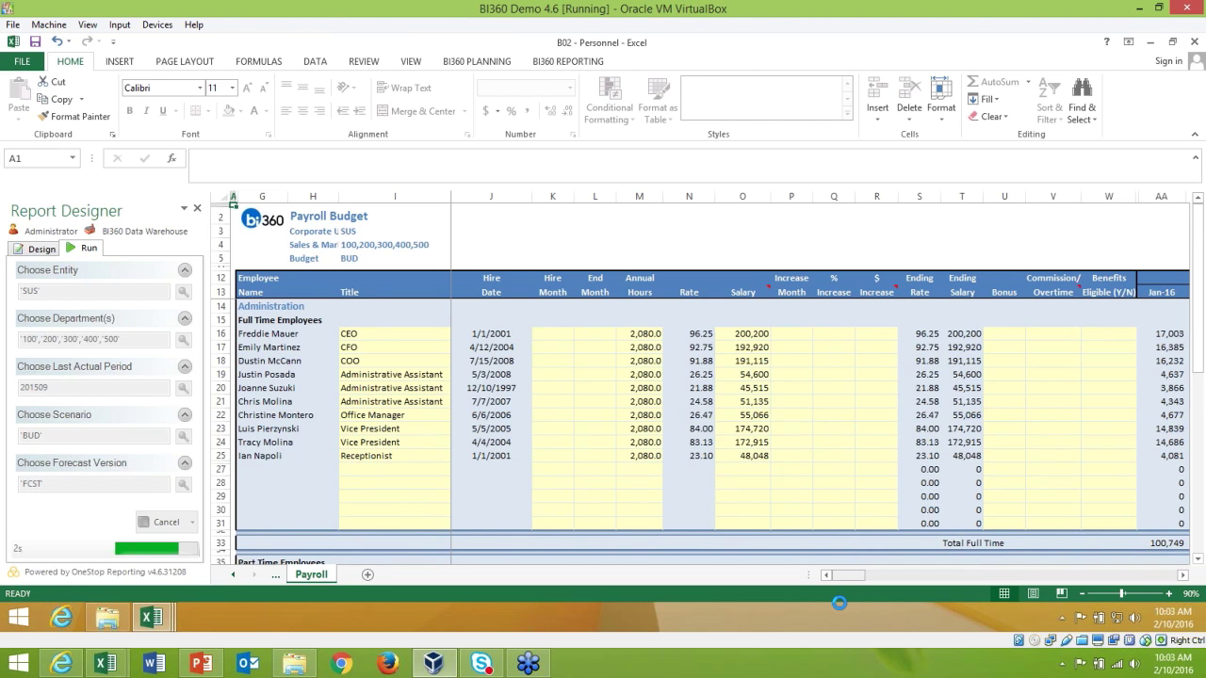
Step: Examine the FICA rate, Medicare rate and FICA maximum cells above the monthly FICA columns of the Payroll sheet
left_click_drag(849, 577, 991, 577)
left_click_drag(909, 218, 910, 258)
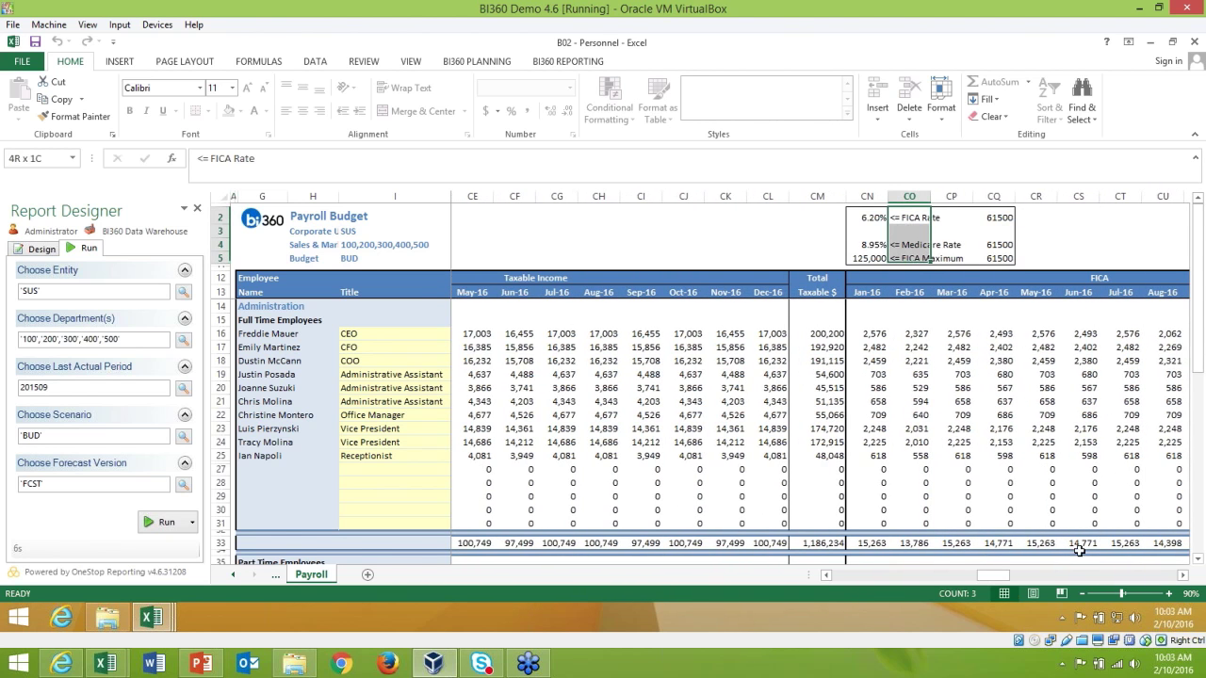
left_click(927, 579)
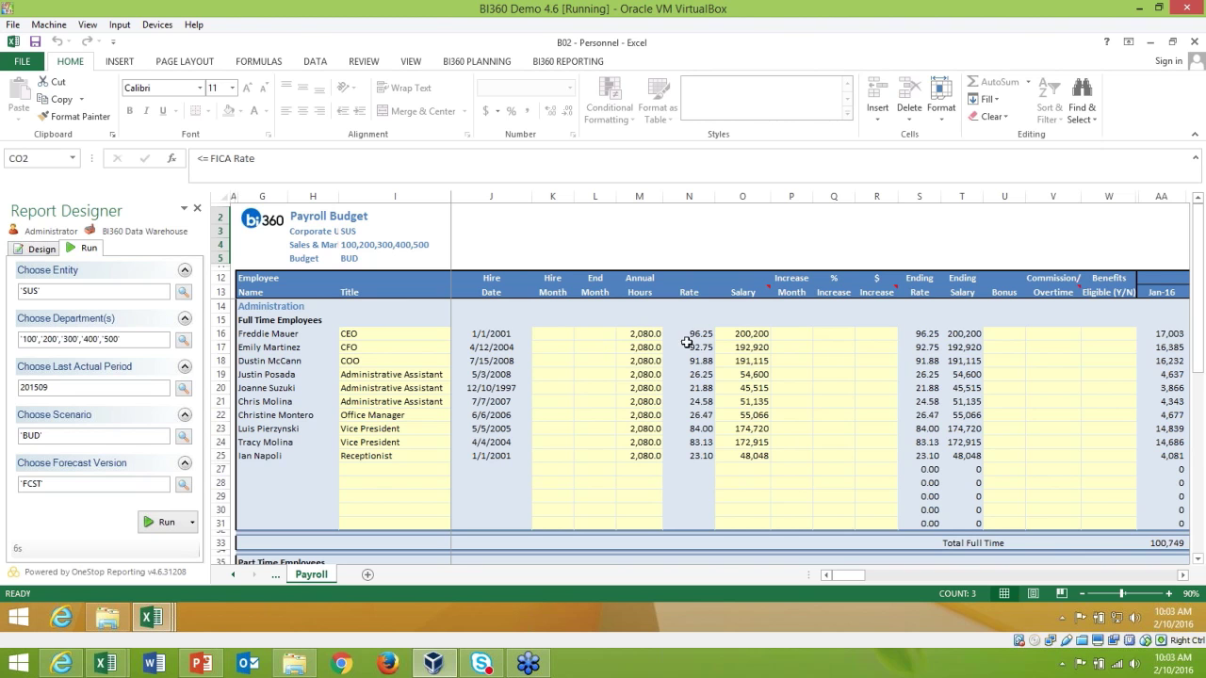
Step: Give the CEO a 5% salary increase with Mar as the increase month
left_click(804, 336)
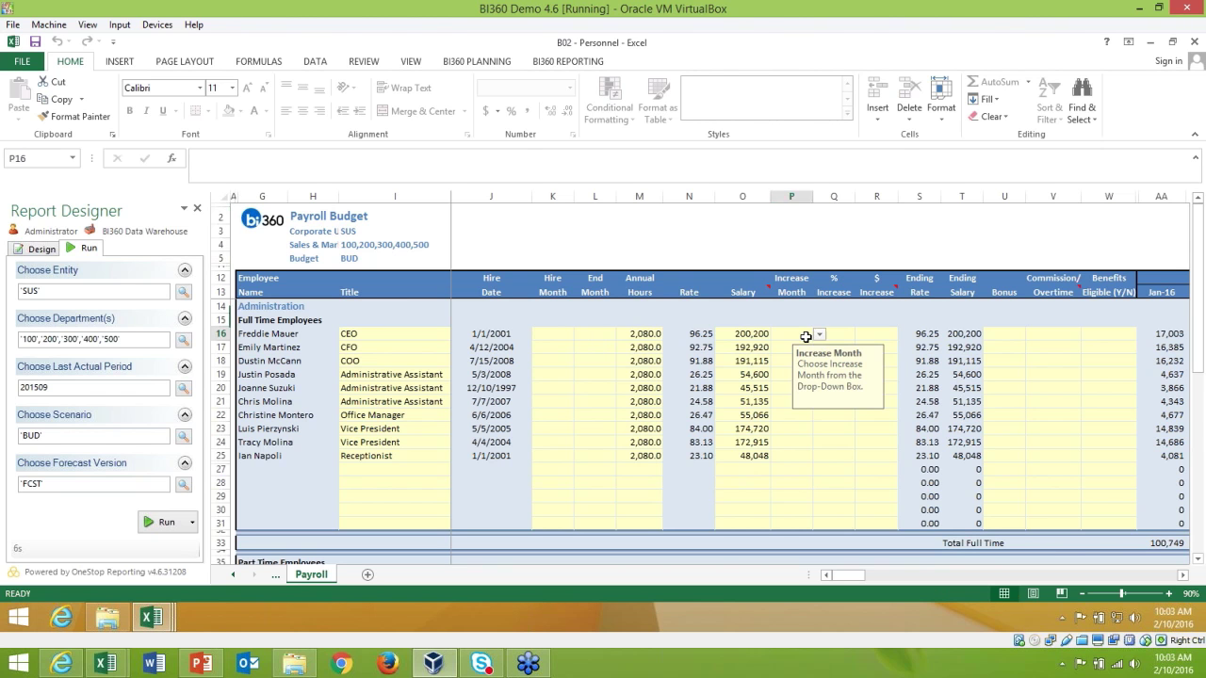
left_click(819, 335)
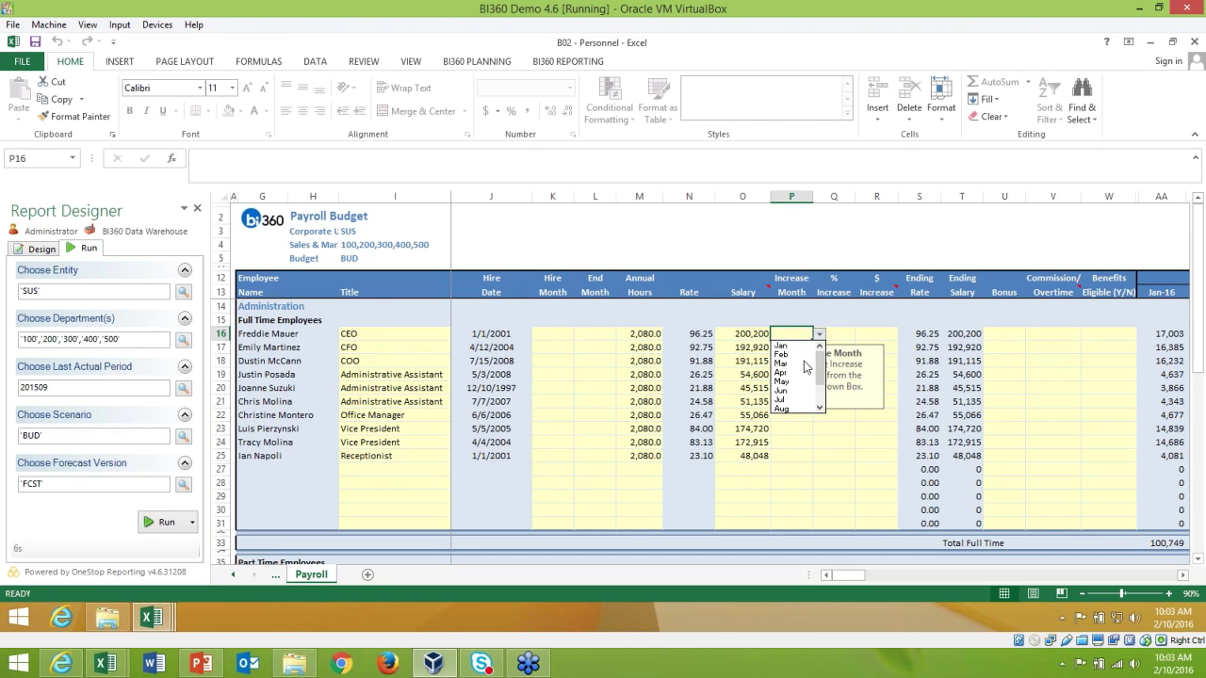
left_click(794, 369)
left_click(843, 332)
type("5")
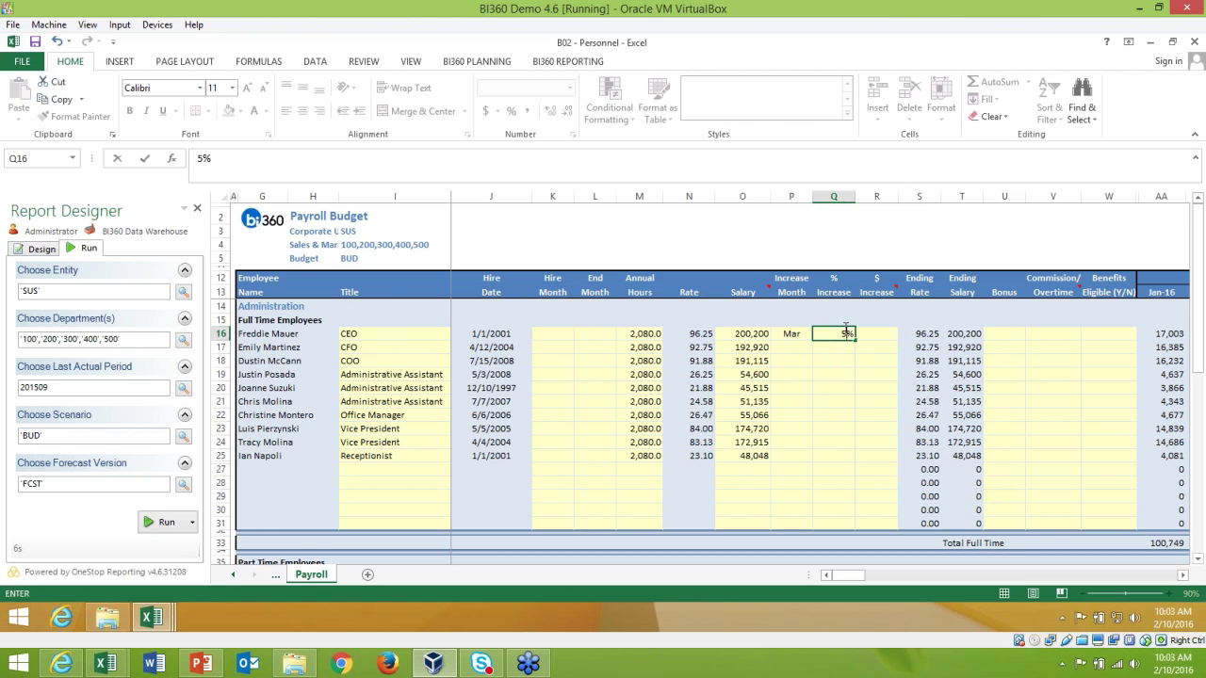
key("Return")
left_click(1005, 334)
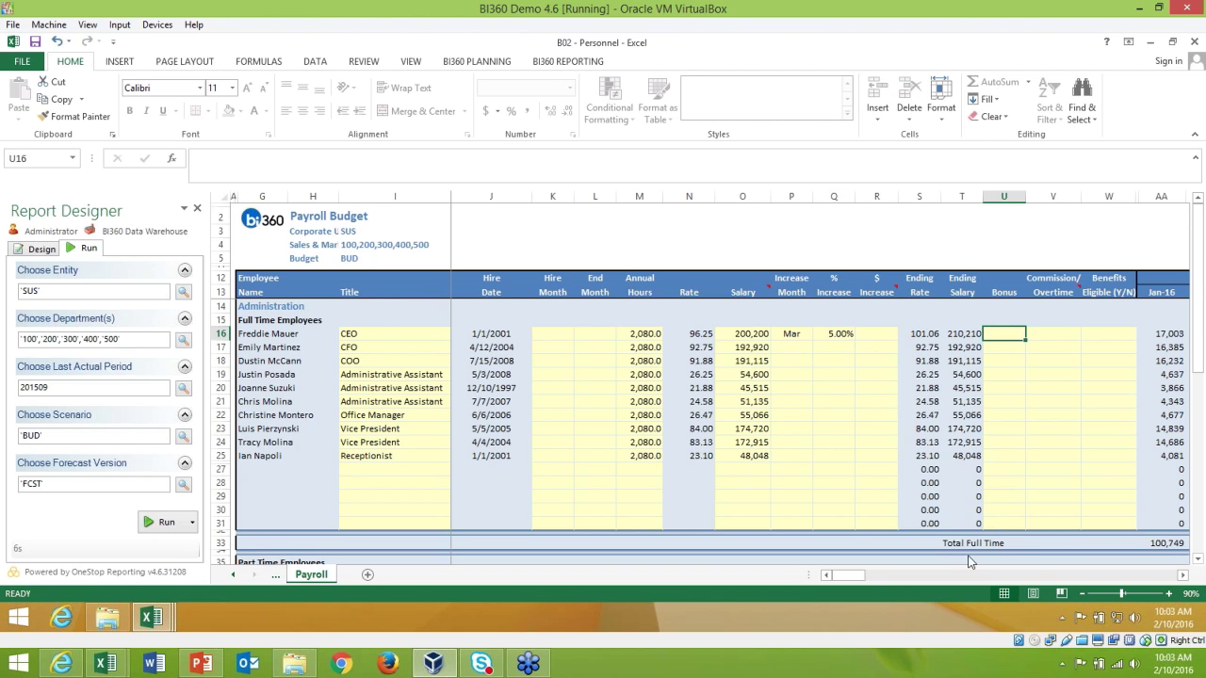
Step: Open the B05 - Expenses with Line Item Detail workbook from the Budgeting Templates in the active planning assignments
mouse_move(857, 580)
left_mouse_down()
mouse_move(914, 582)
mouse_move(851, 580)
left_mouse_up()
left_click(562, 64)
left_click(462, 62)
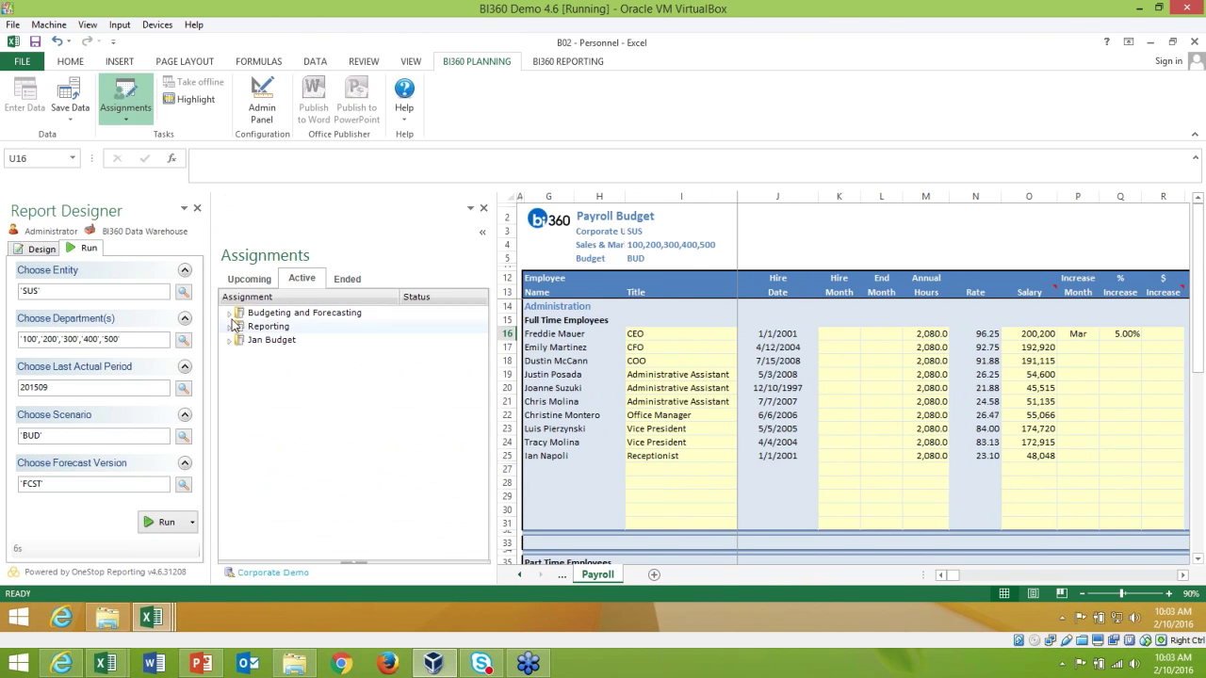
left_click(230, 314)
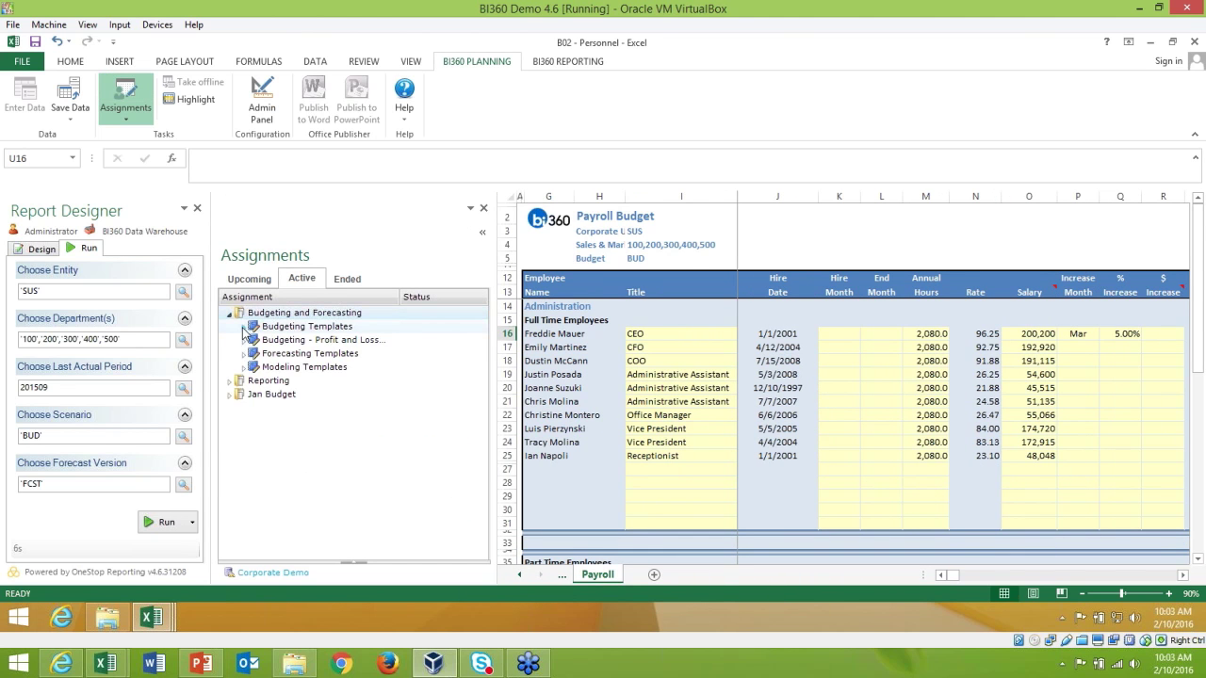
left_click(243, 328)
double_click(341, 394)
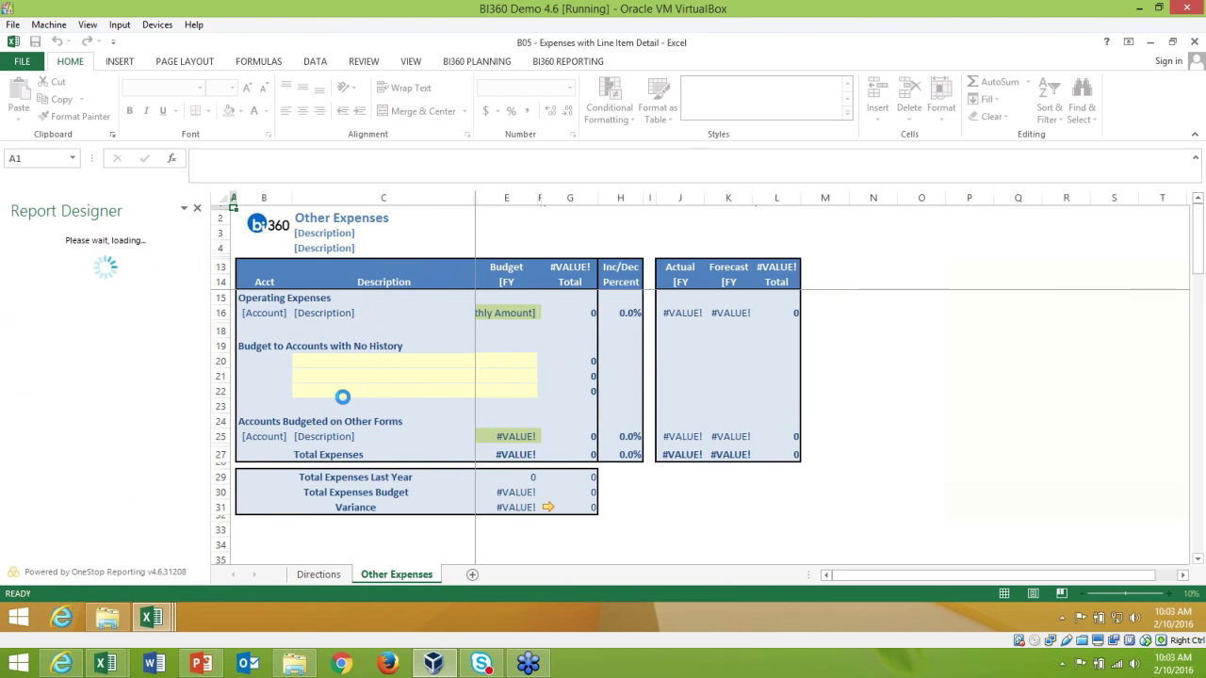
Step: Accept the configuration, run the Other Expenses form for entity SUS, department 100 and period 201509, and keep BUD in the budget version lookup
left_click(724, 435)
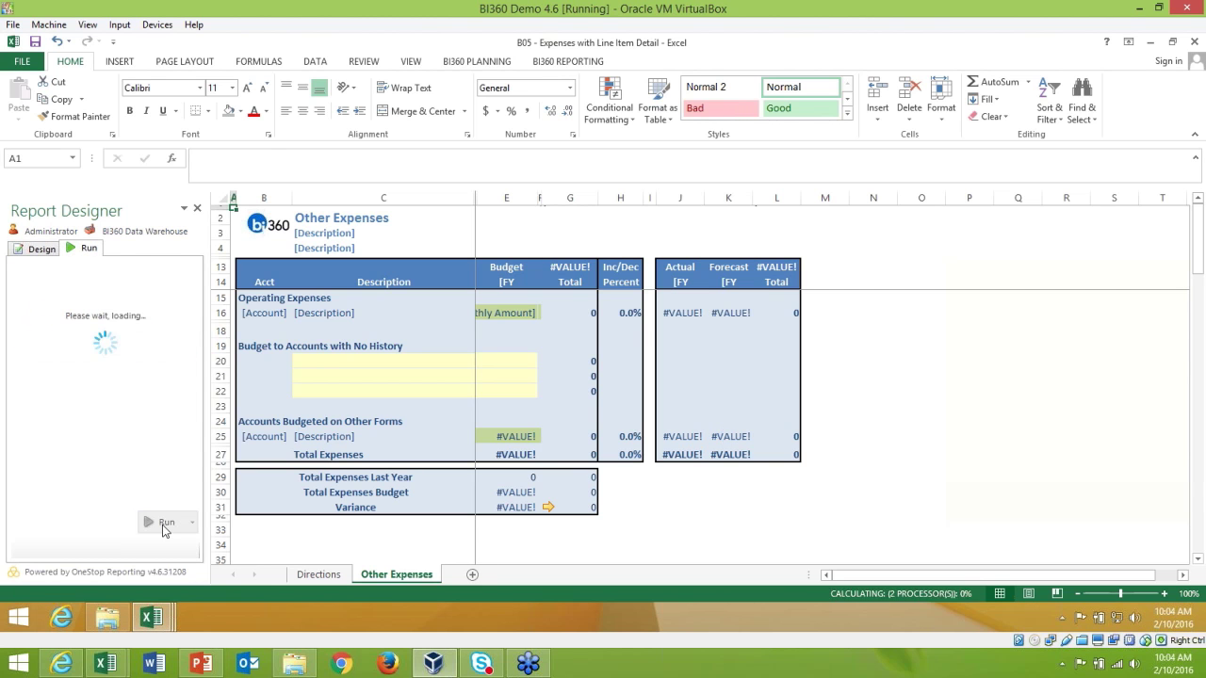
left_click(162, 523)
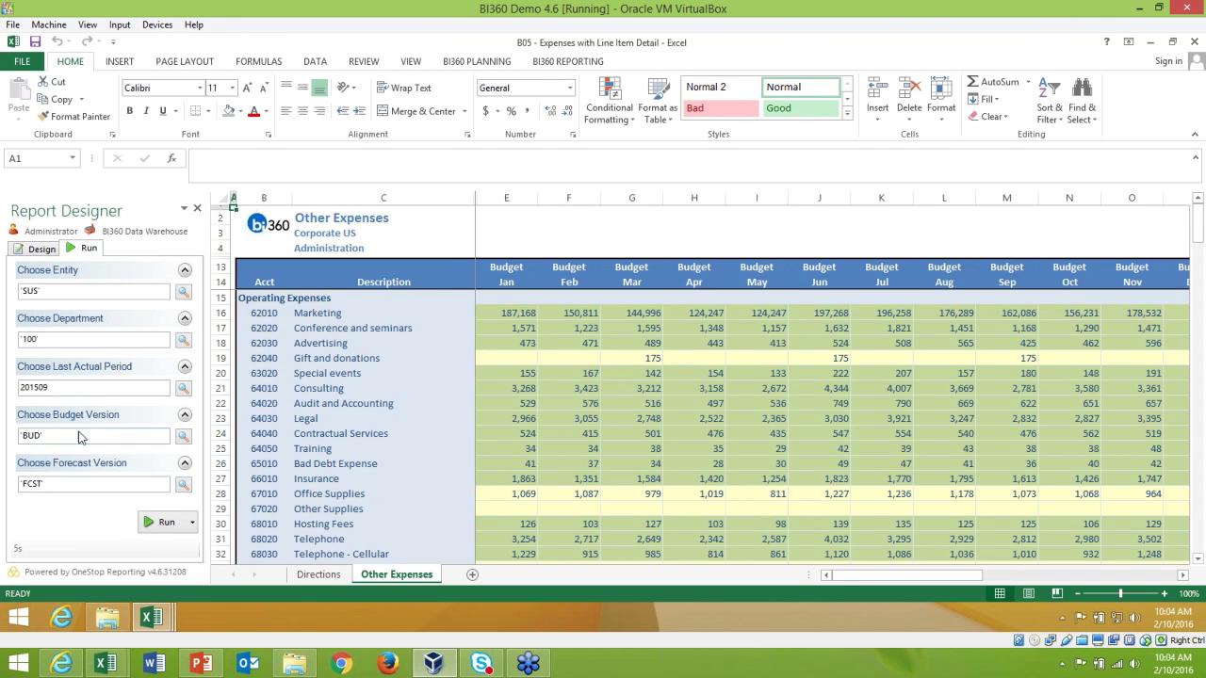
left_click(183, 437)
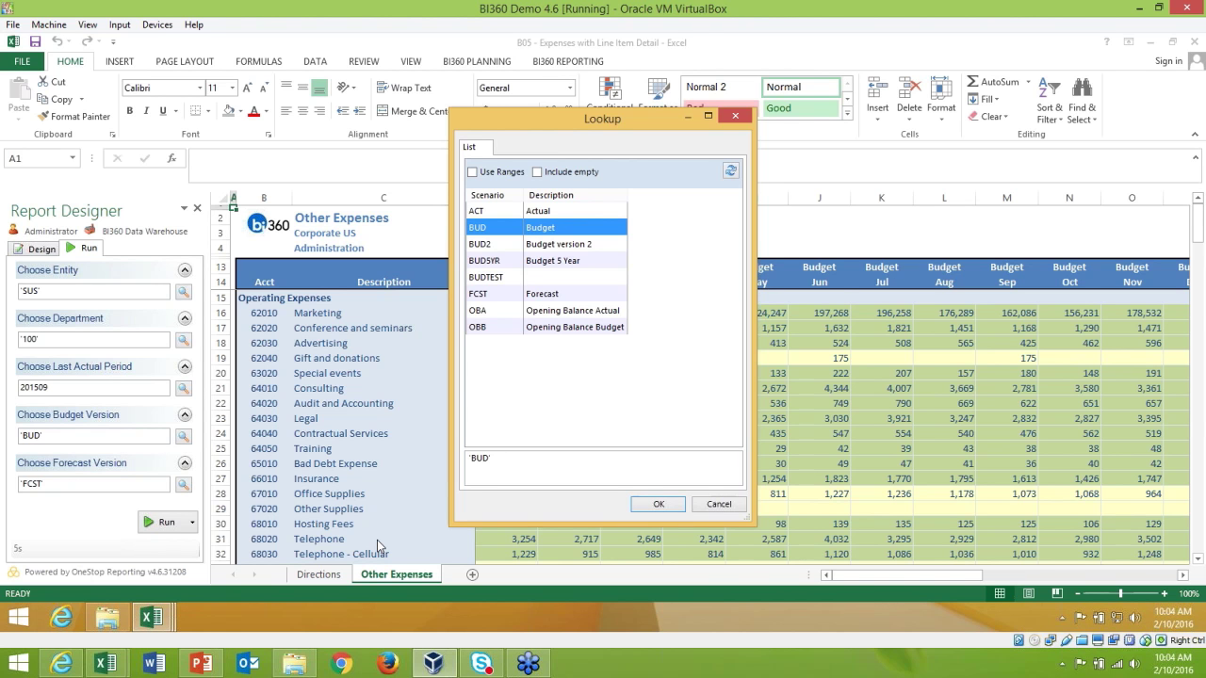
left_click(658, 504)
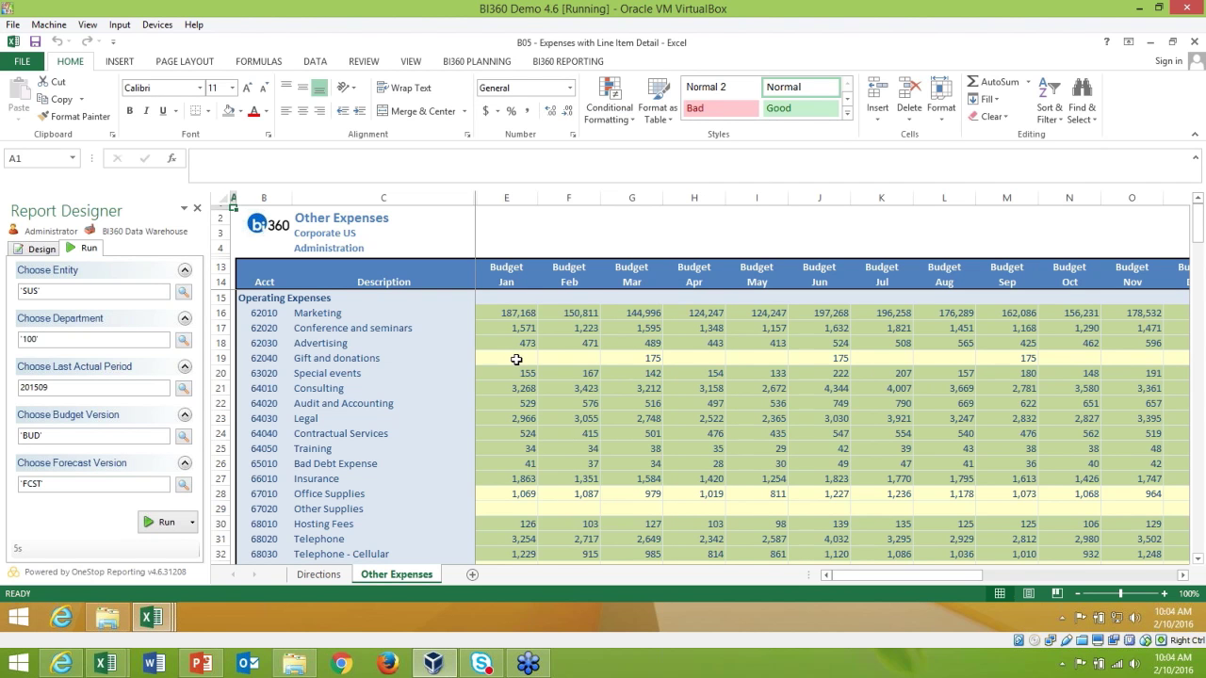
Step: Open the planning data entry form for the 62040 Gift and donations row
left_click(516, 360)
left_click(478, 62)
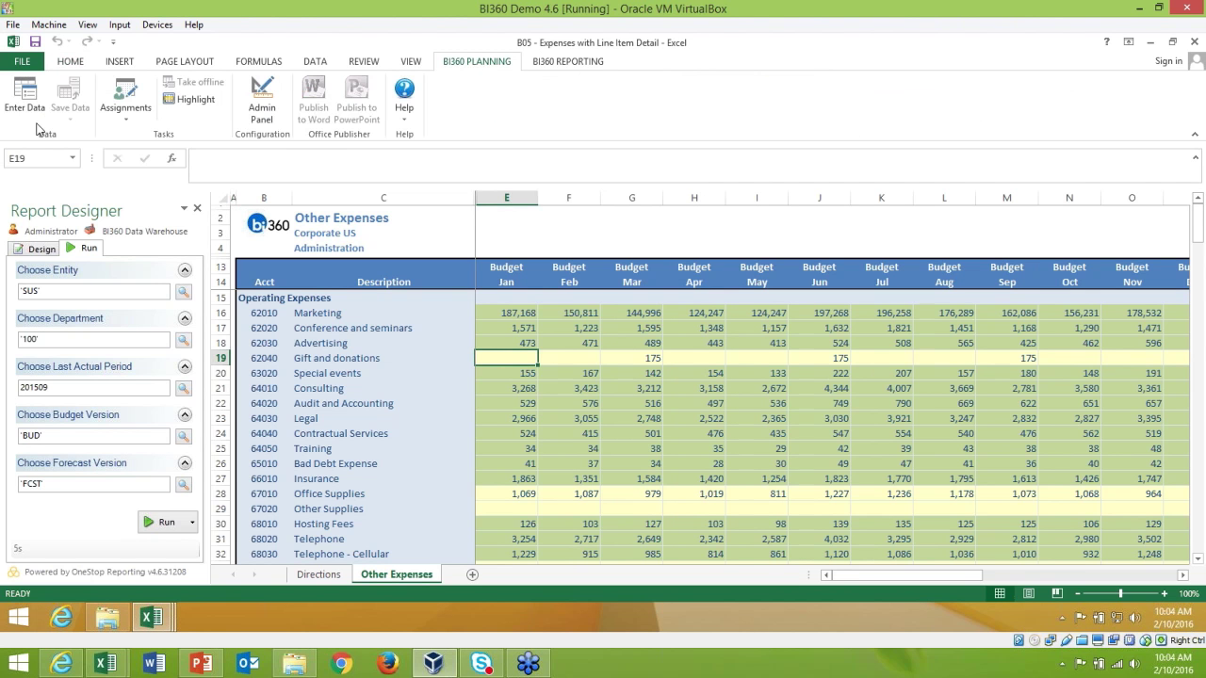
left_click(18, 102)
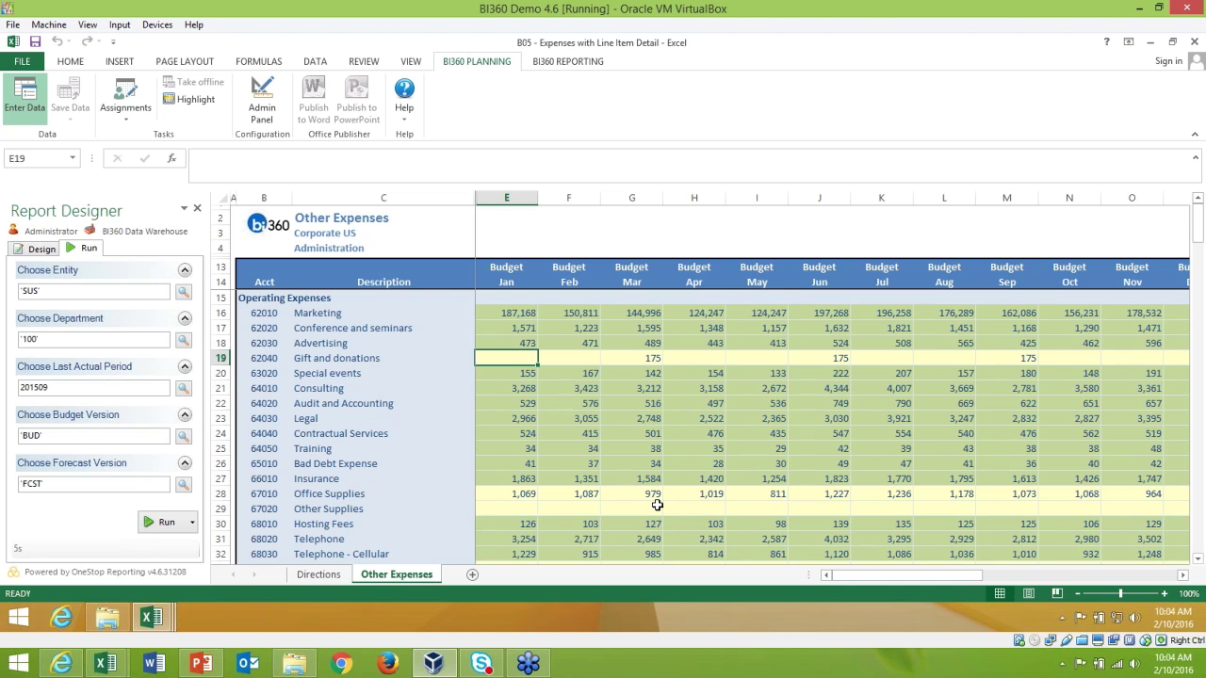
key("Left")
key("Left")
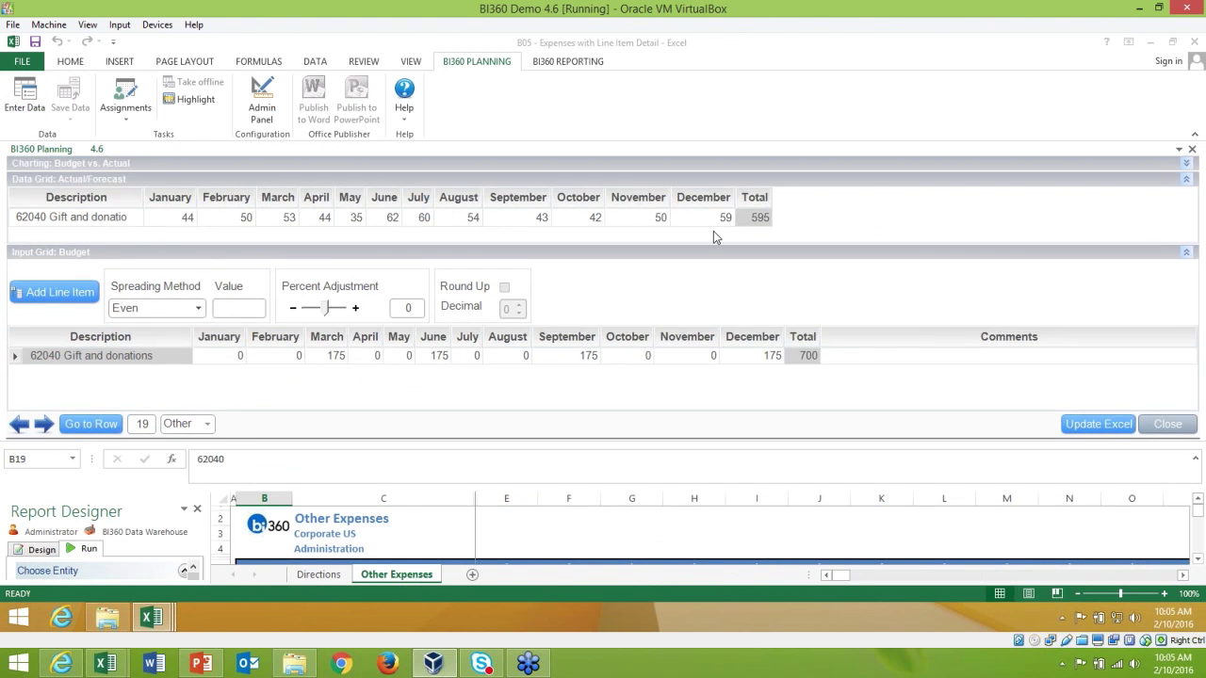
Step: Fill the Gift and donations budget with the Copy History spreading method and a 2 percent adjustment
left_click(196, 309)
left_click(162, 375)
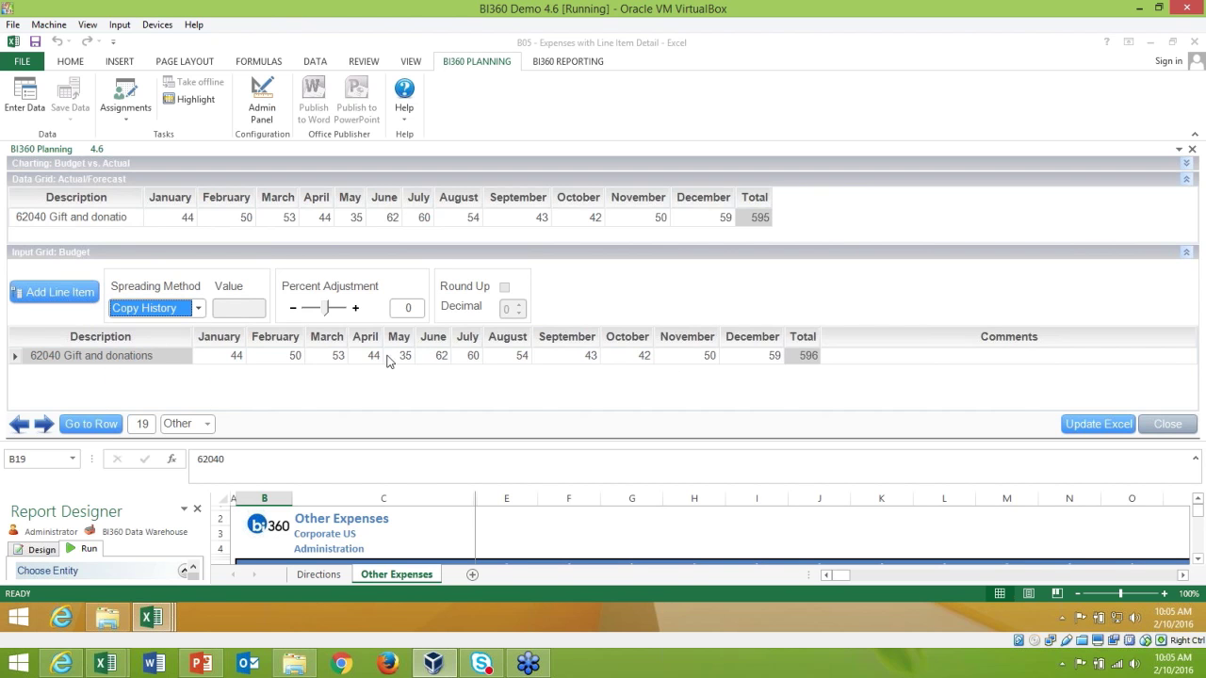
left_click(355, 308)
left_click(355, 308)
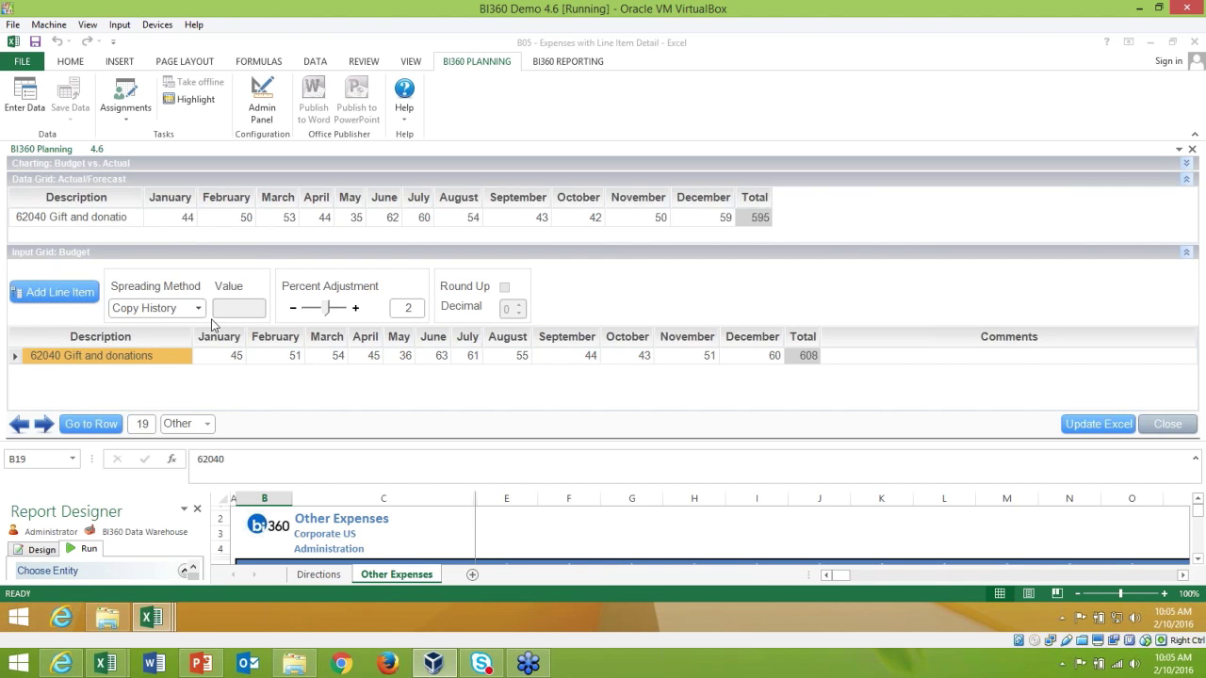
Step: Spread 5000 evenly across the Gift and donations months with a 1 percent adjustment, and update Excel with the result
left_click(195, 311)
left_click(170, 327)
left_click(235, 311)
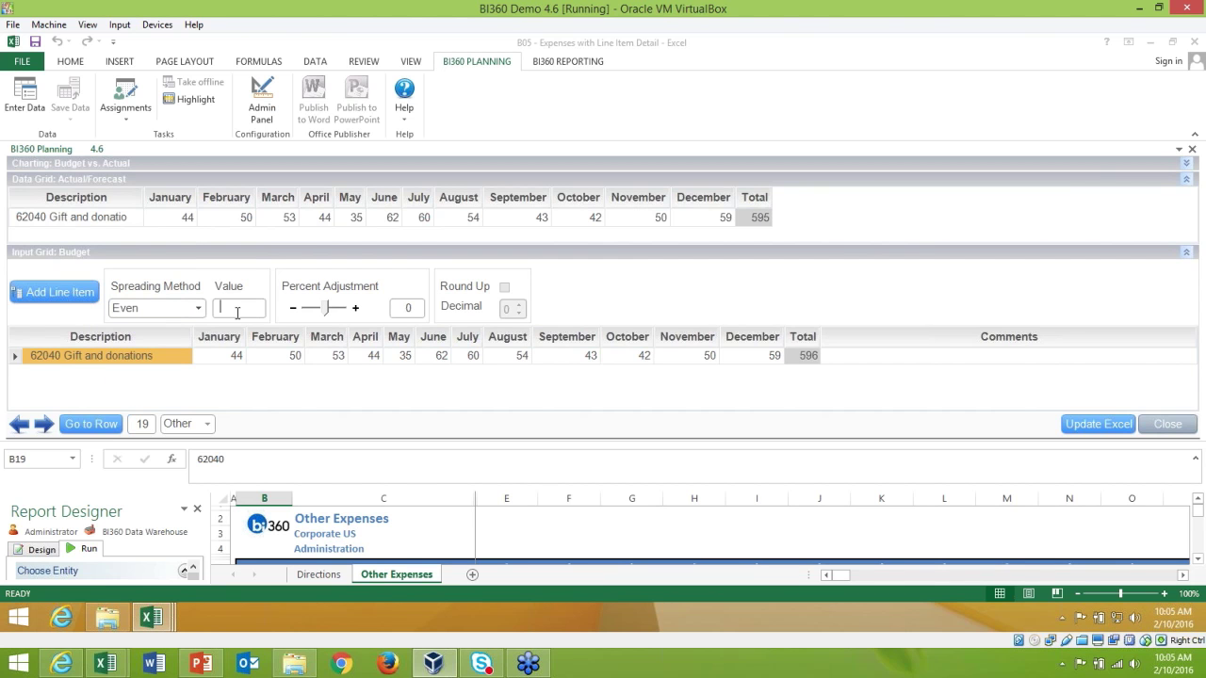
type("5000")
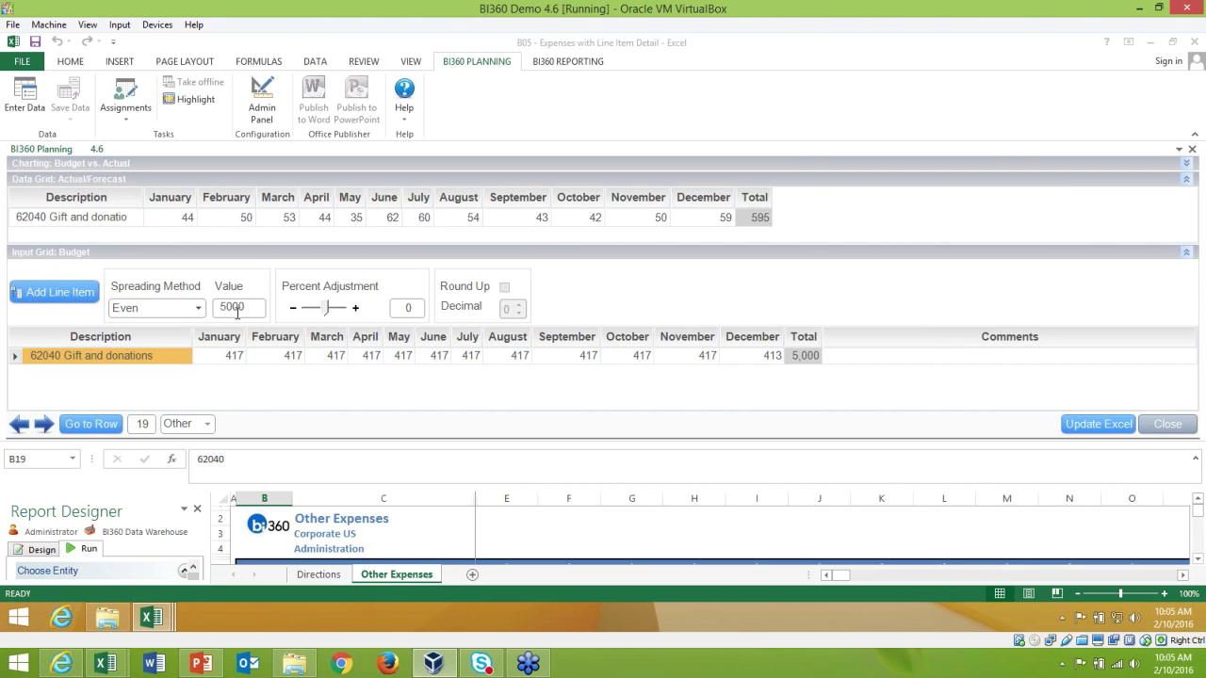
left_click(355, 308)
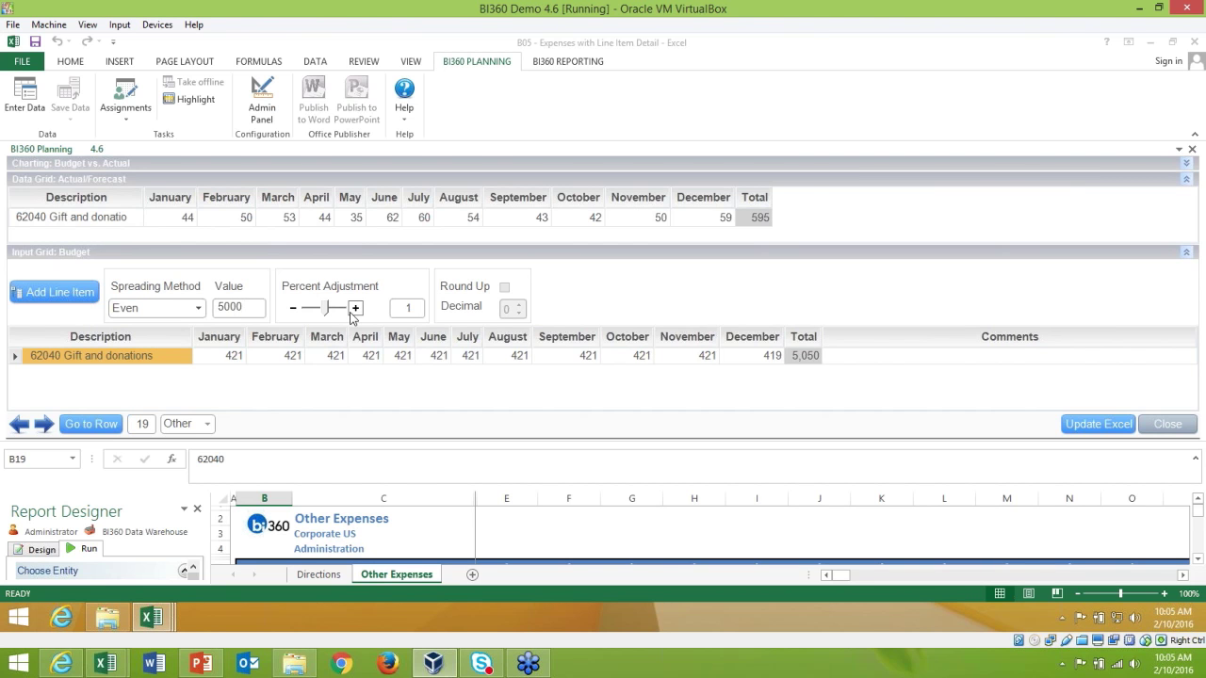
left_click(1094, 425)
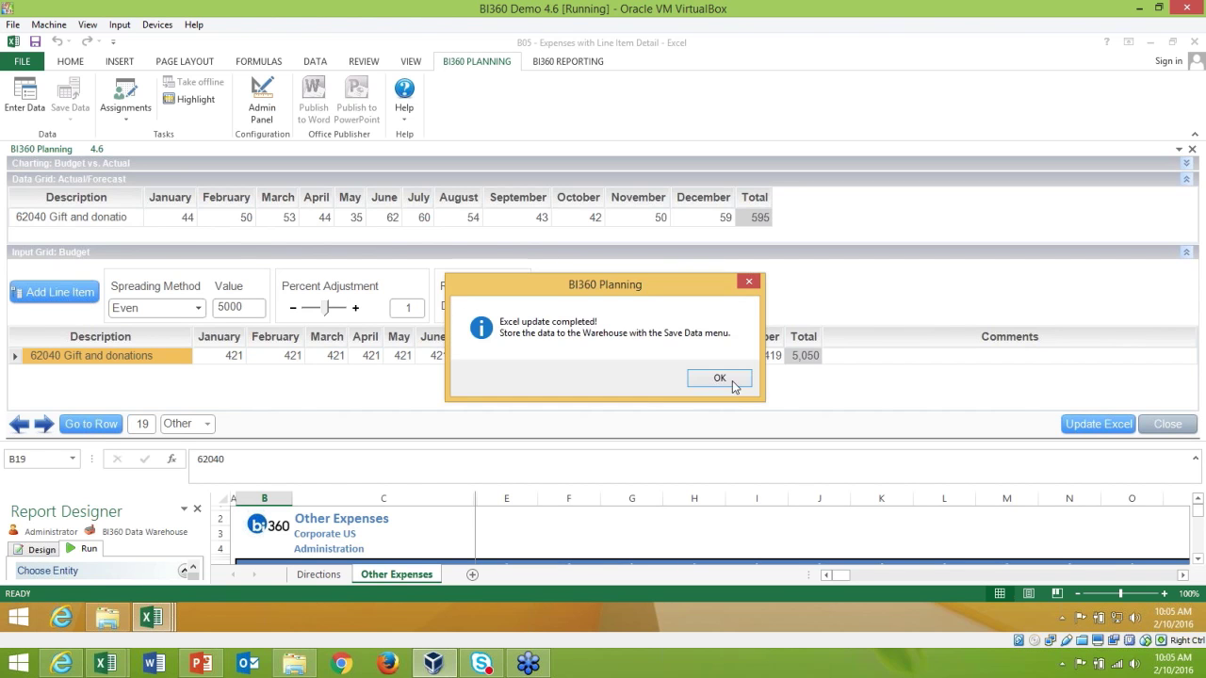
left_click(720, 378)
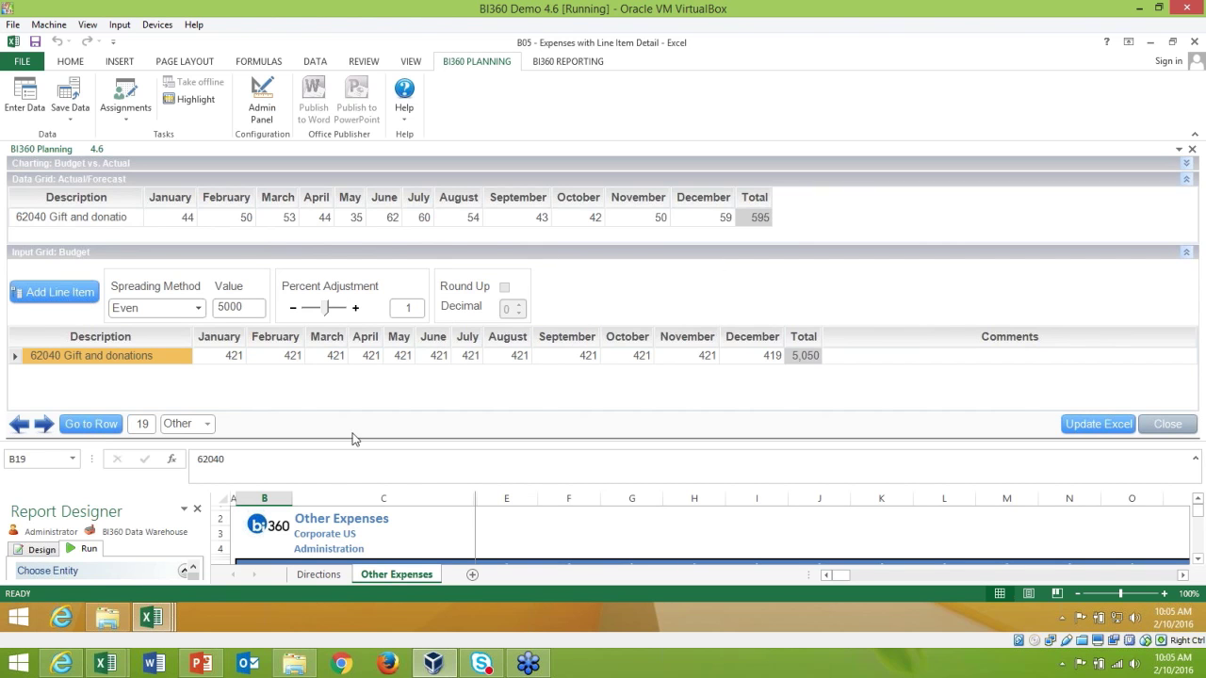
Step: Review the line items and comment fields of the 63020 Special events row, and close the data entry form
left_click(44, 426)
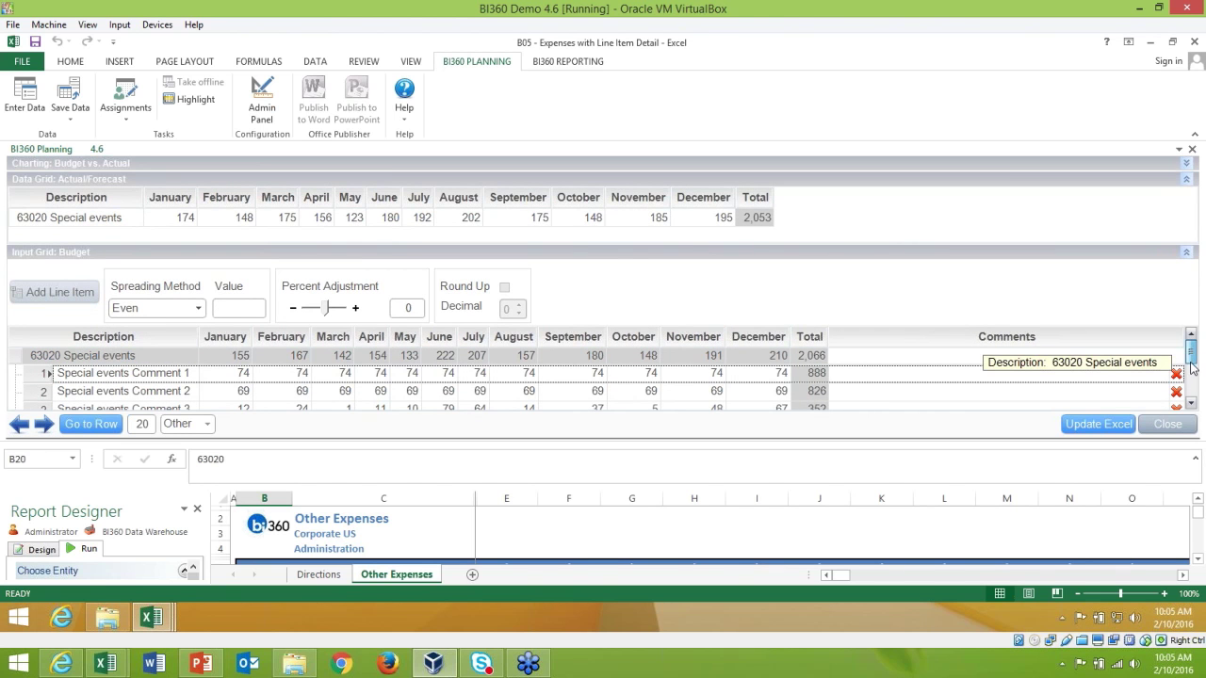
scroll(1190, 370, "down", 1)
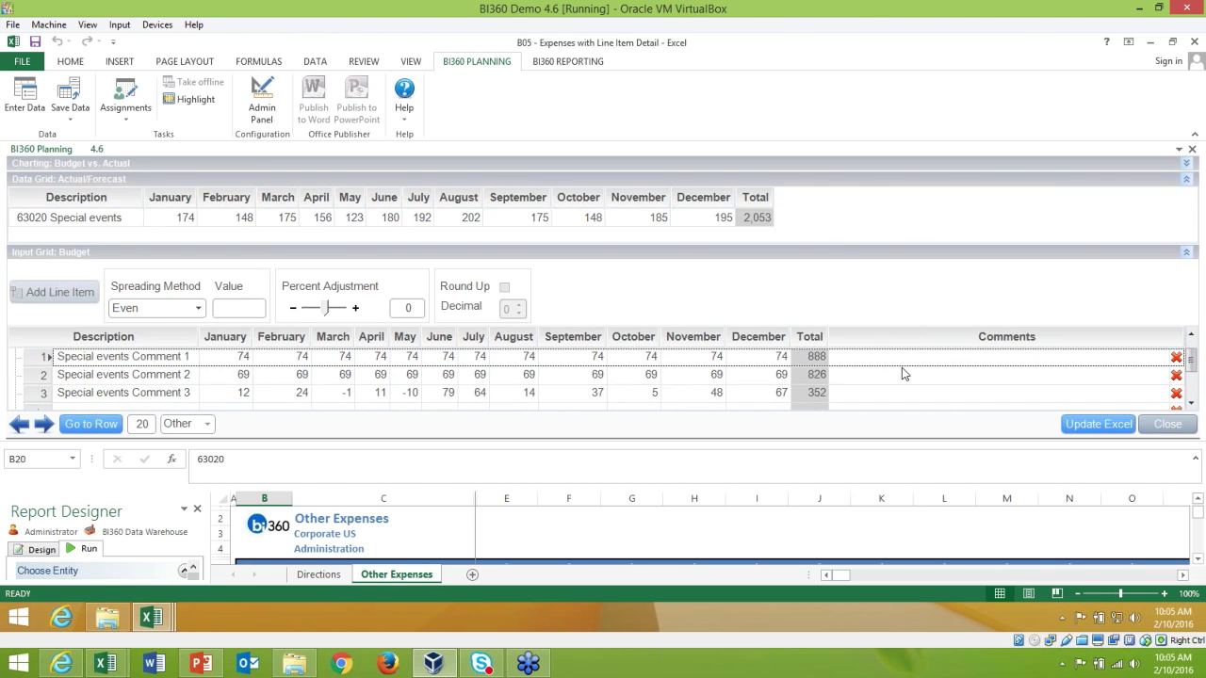
left_click(847, 381)
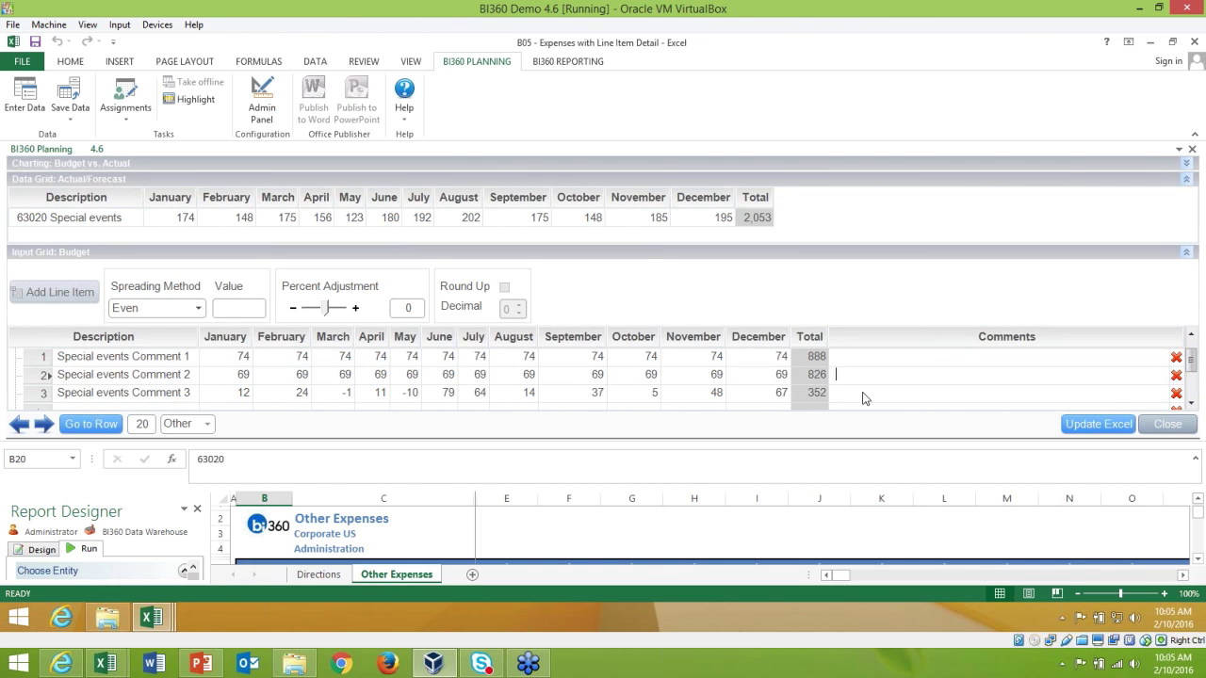
left_click(1166, 426)
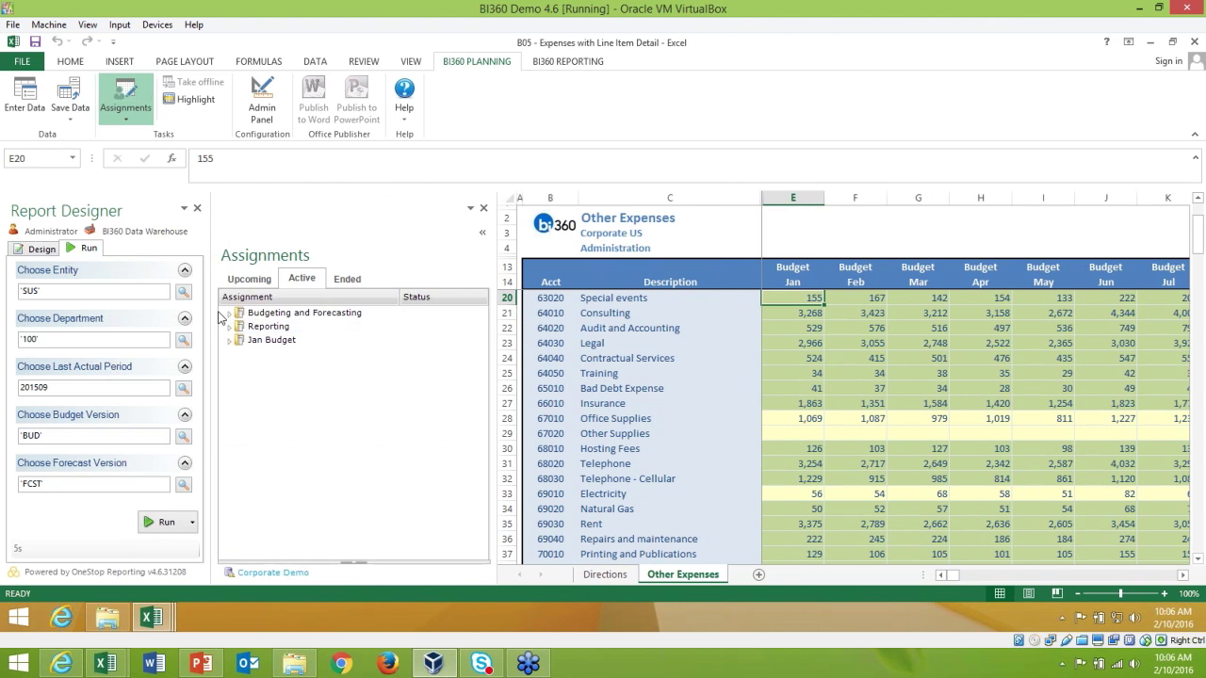
Step: Open the CR30 - Consolidated PL Multi Tab with Tree report from the Consolidations assignments and accept its connection and company configuration
left_click(229, 327)
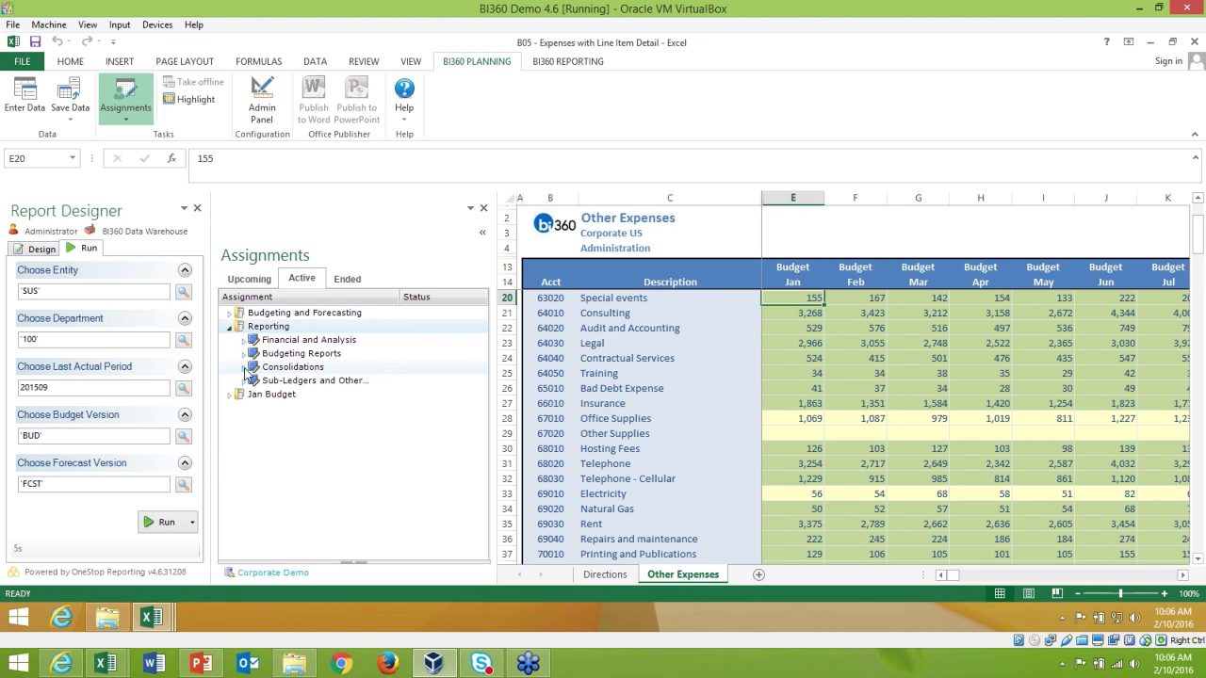
left_click(245, 370)
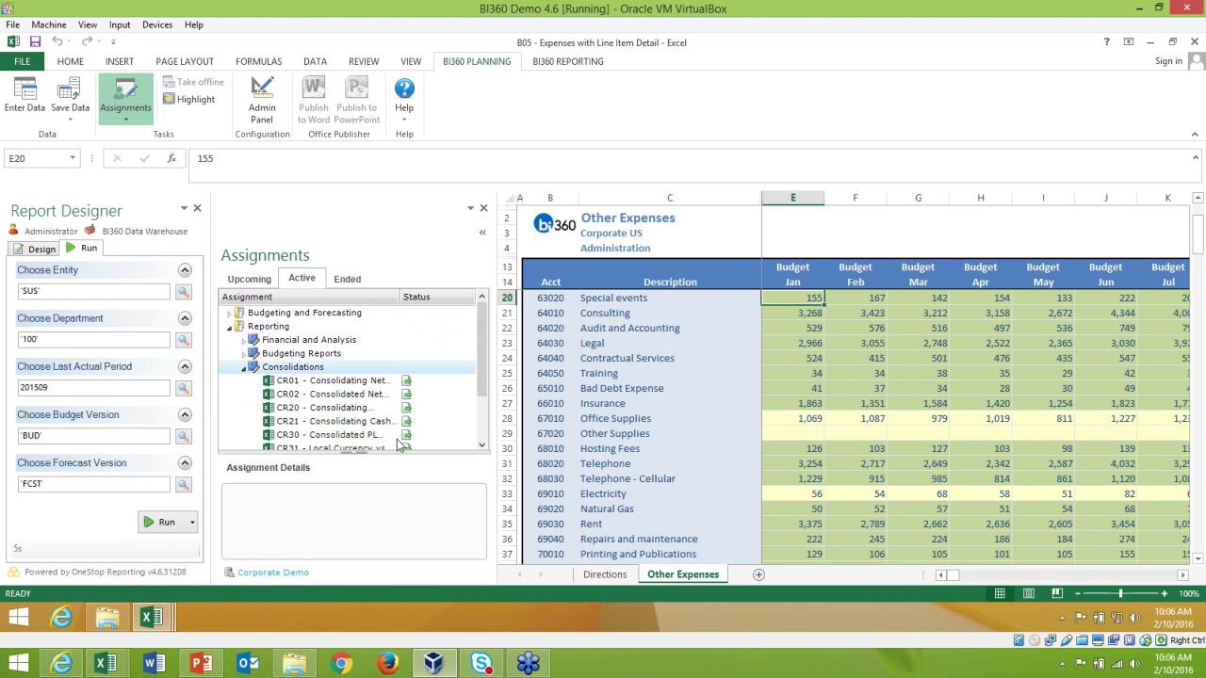
double_click(341, 435)
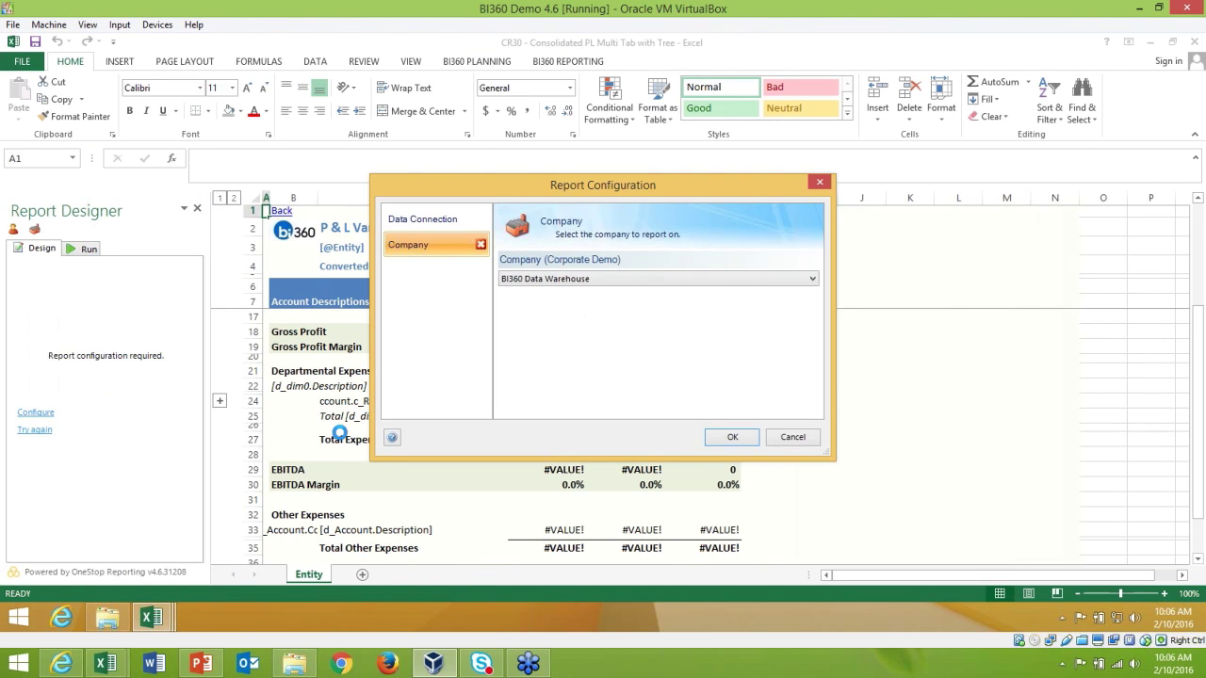
left_click(738, 439)
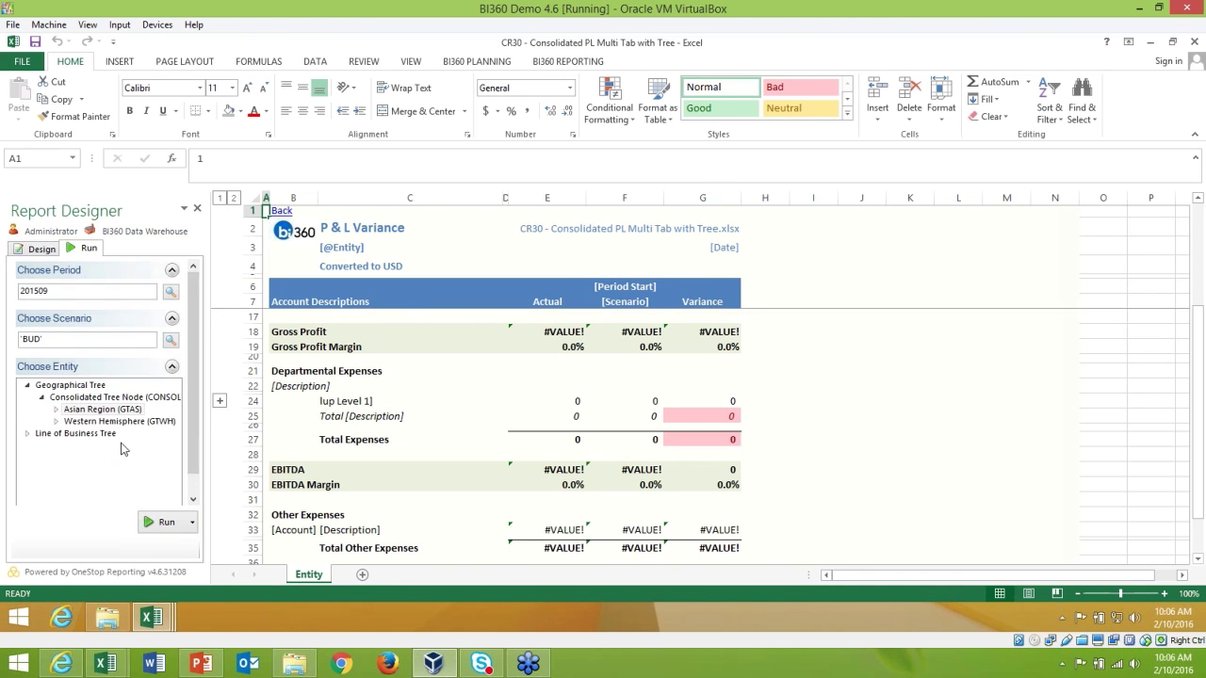
Step: Expand the Asian Region and Western Hemisphere nodes of the Geographical Tree, and run the report for Western Hemisphere (GTWH)
left_click(71, 387)
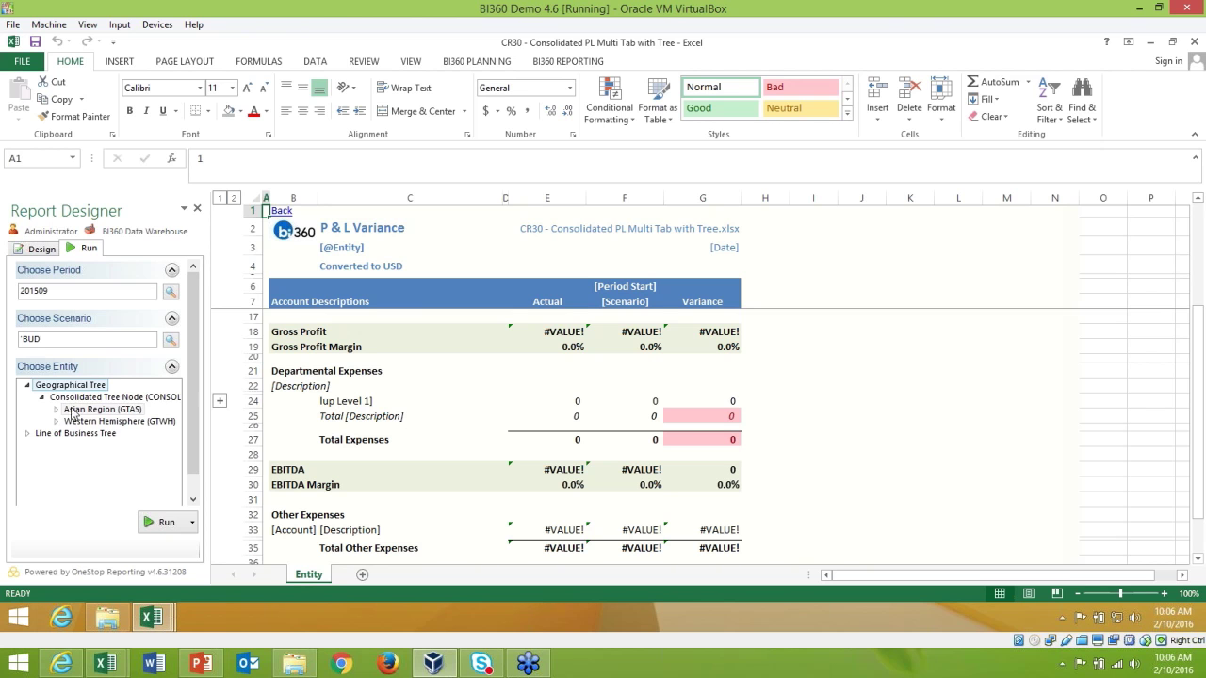
left_click(71, 435)
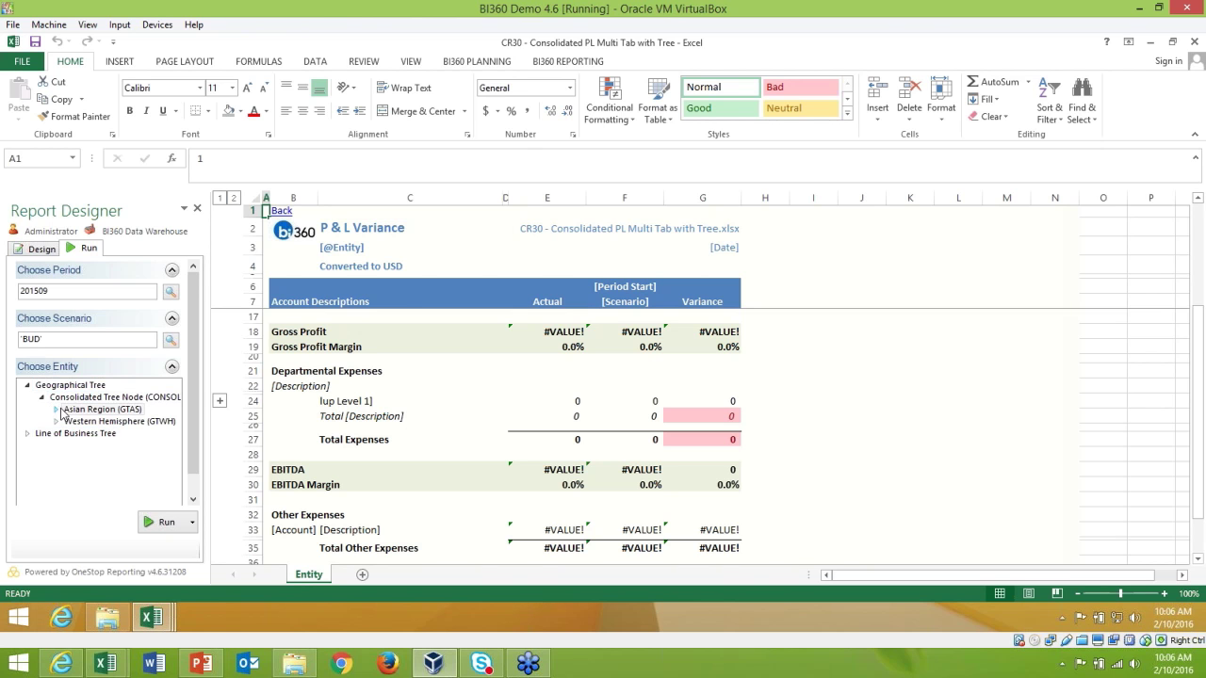
left_click(56, 411)
left_click(56, 428)
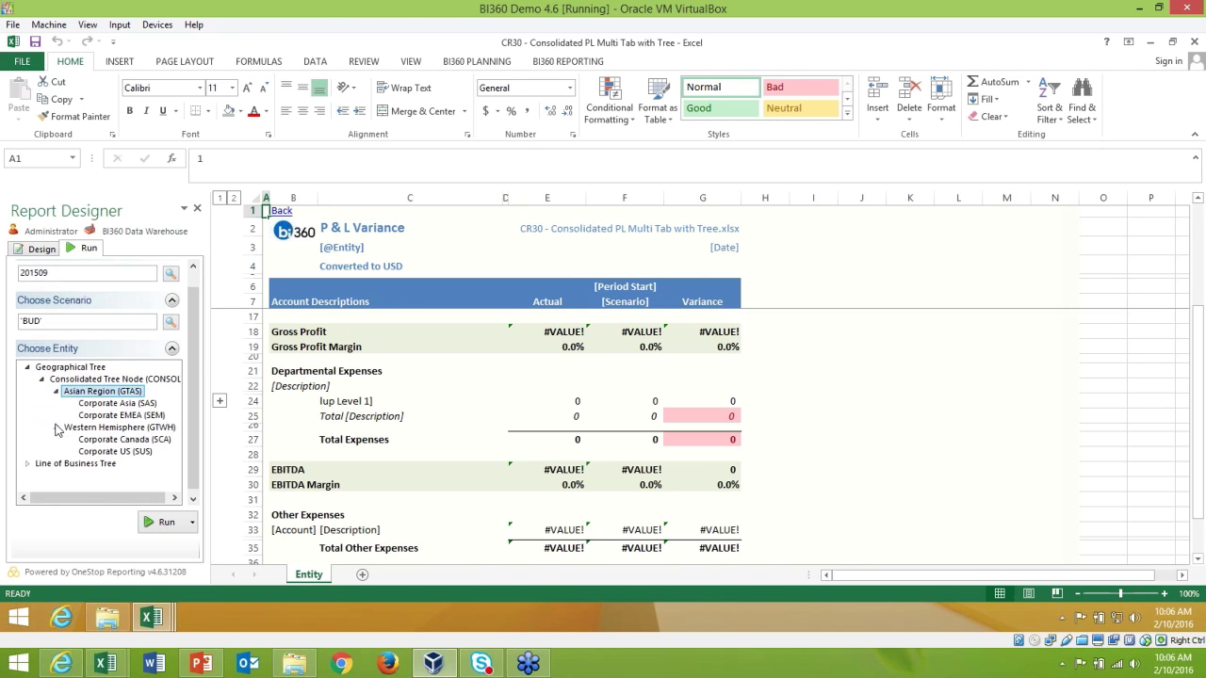
left_click(95, 394)
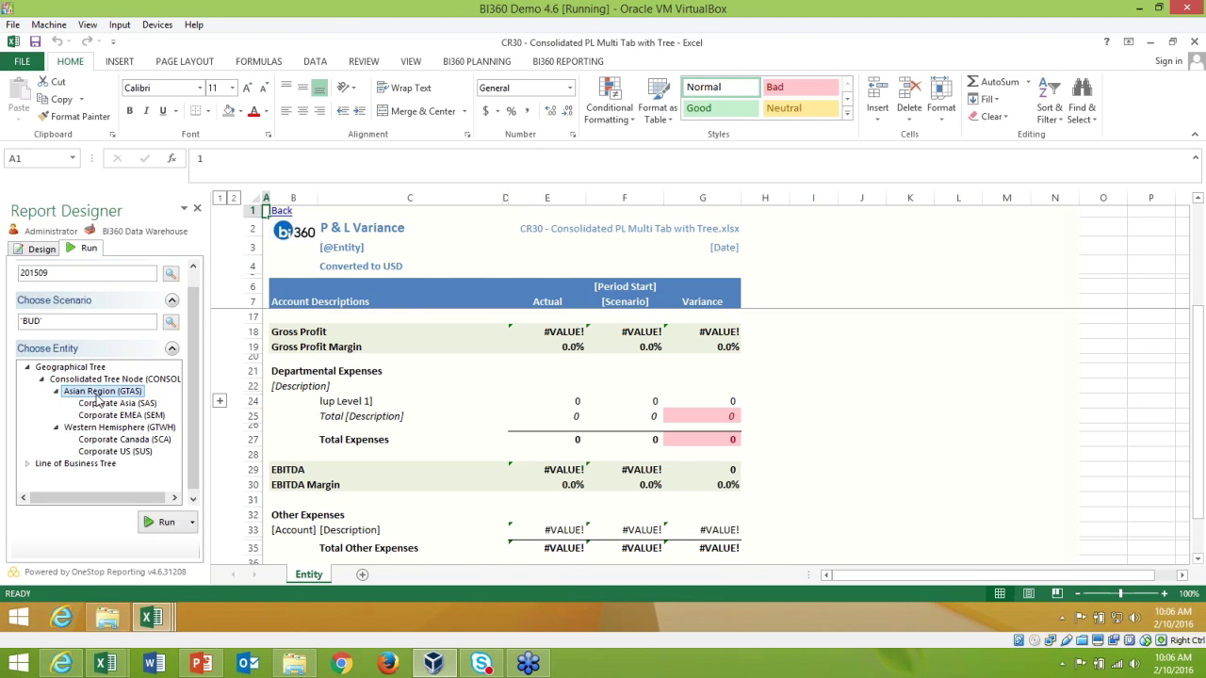
left_click(113, 426)
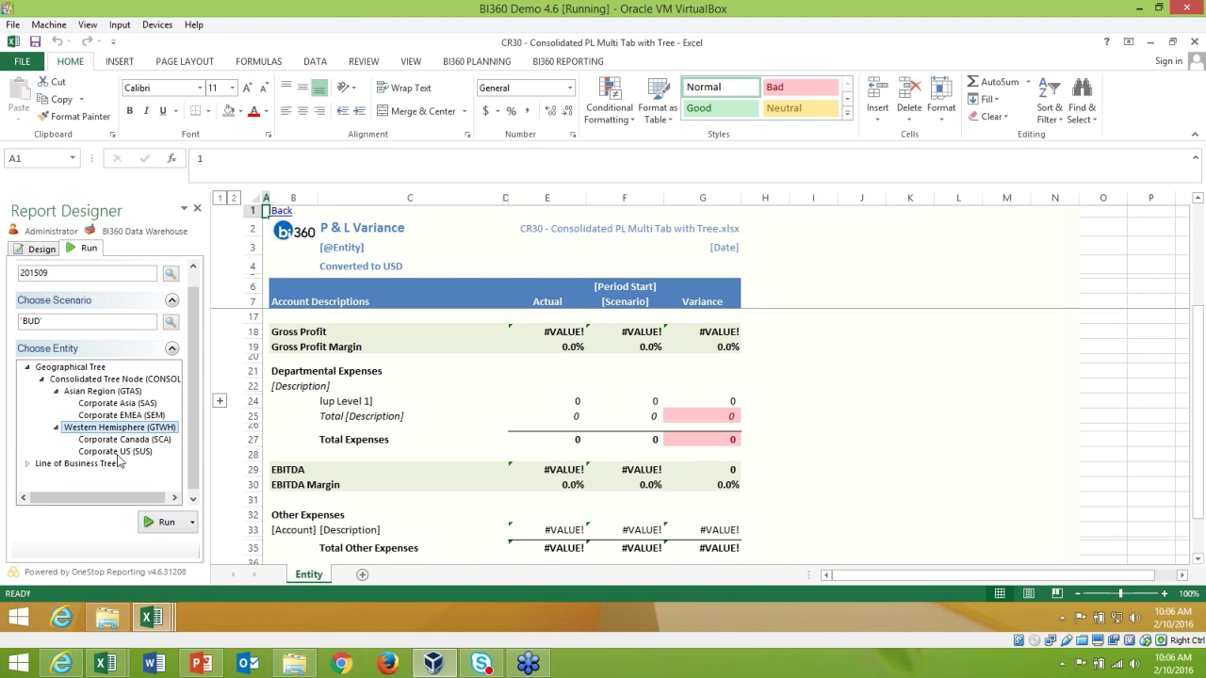
left_click(152, 521)
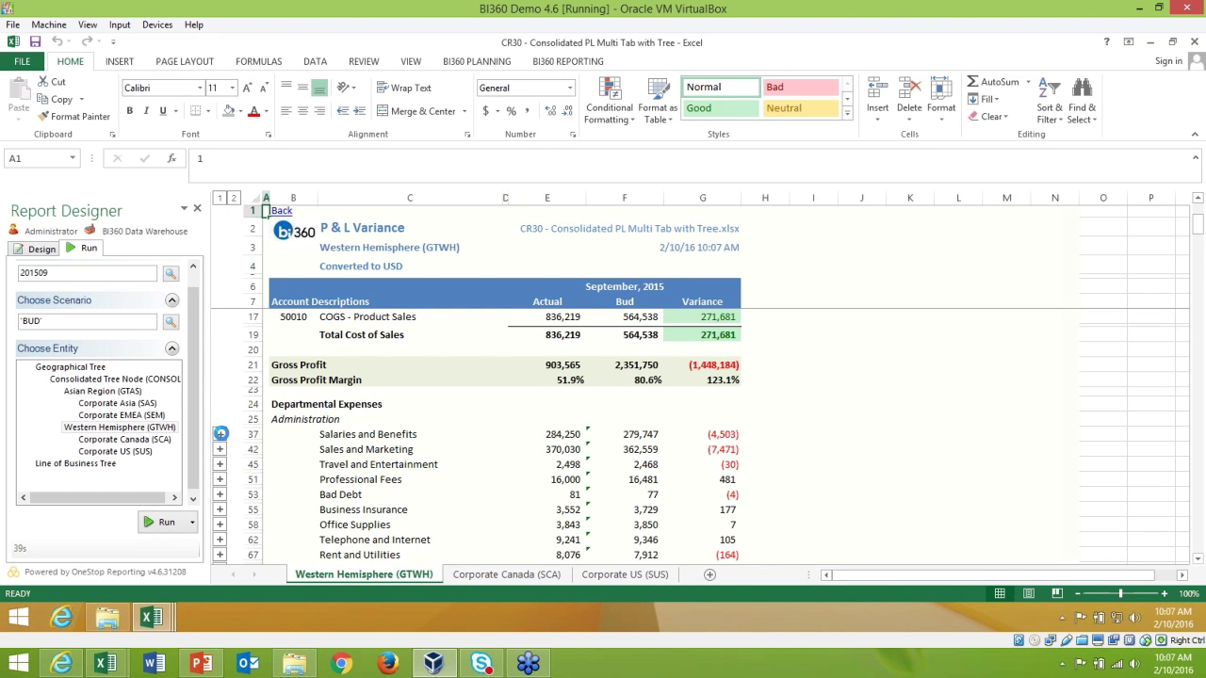
Step: Examine the account details under Salaries and Benefits and Sales and Marketing, and view the Corporate Canada (SCA) sheet
left_click(219, 434)
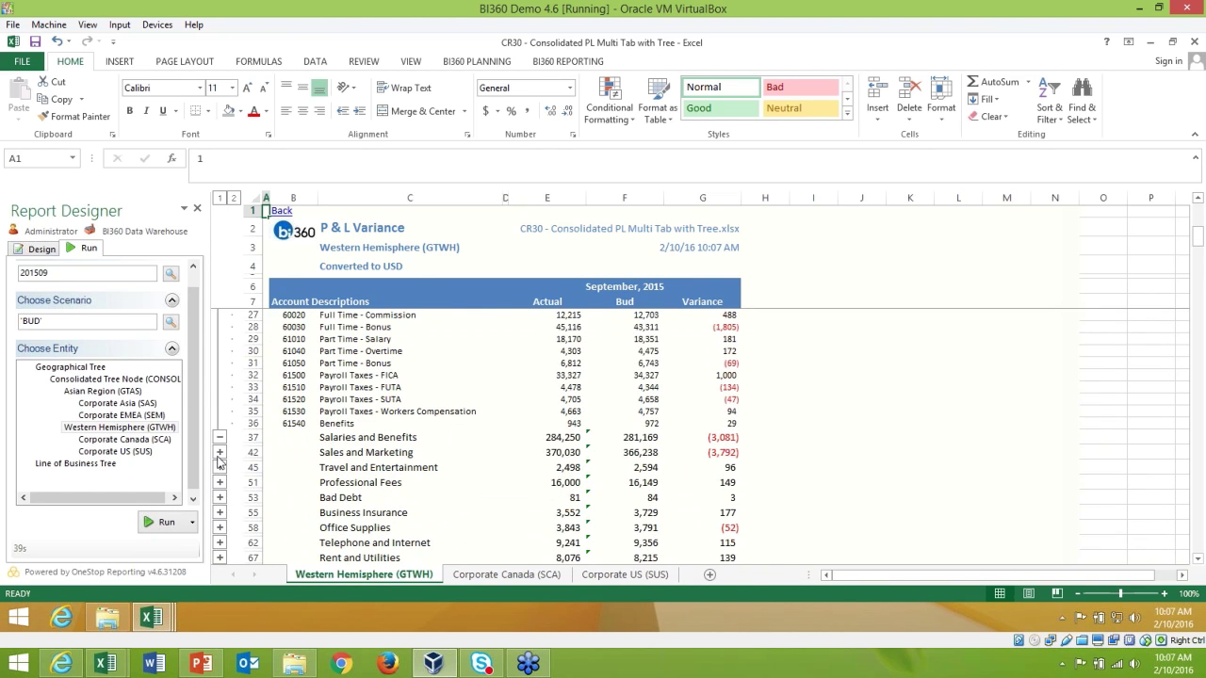
left_click(220, 452)
scroll(490, 490, "down", 2)
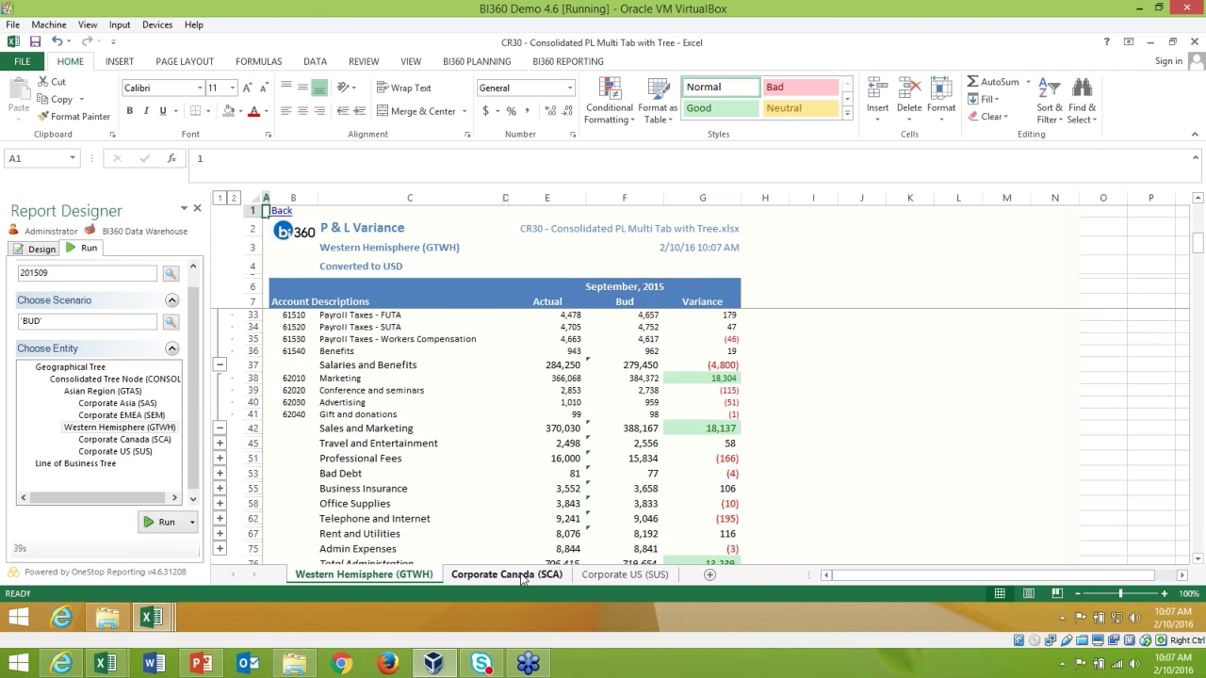
left_click(521, 575)
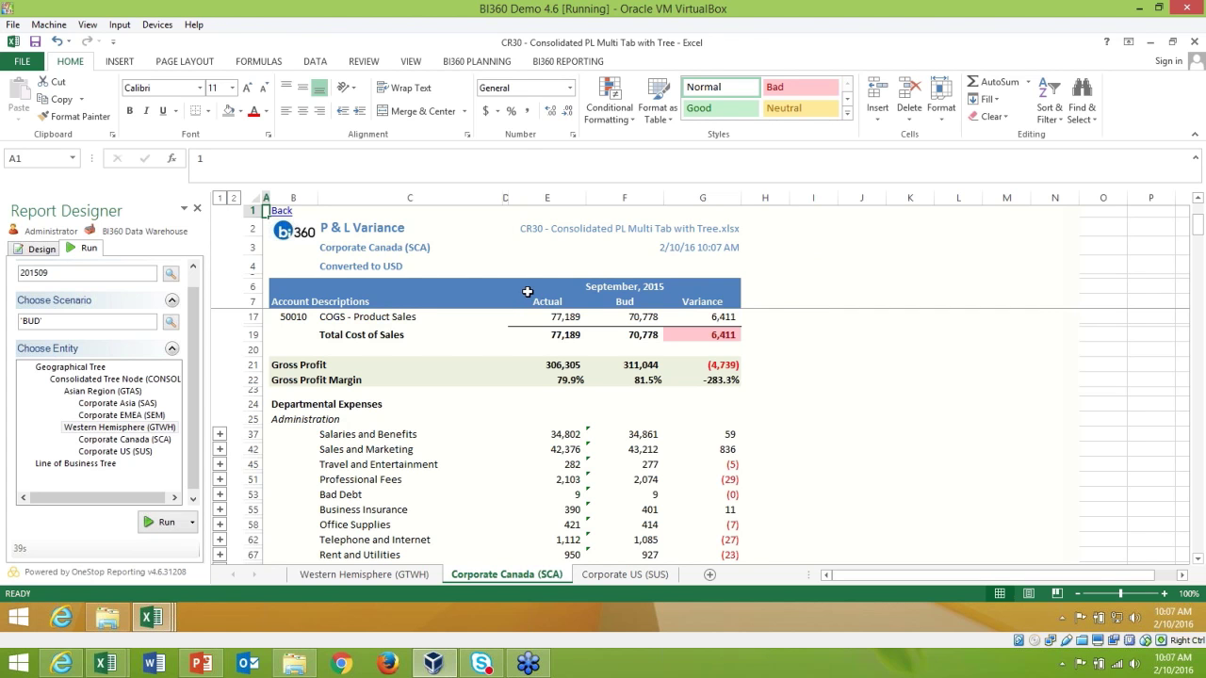
Step: Switch the report's execution mode from Run to Publish, and start publishing it for Western Hemisphere (GTWH)
left_click(193, 523)
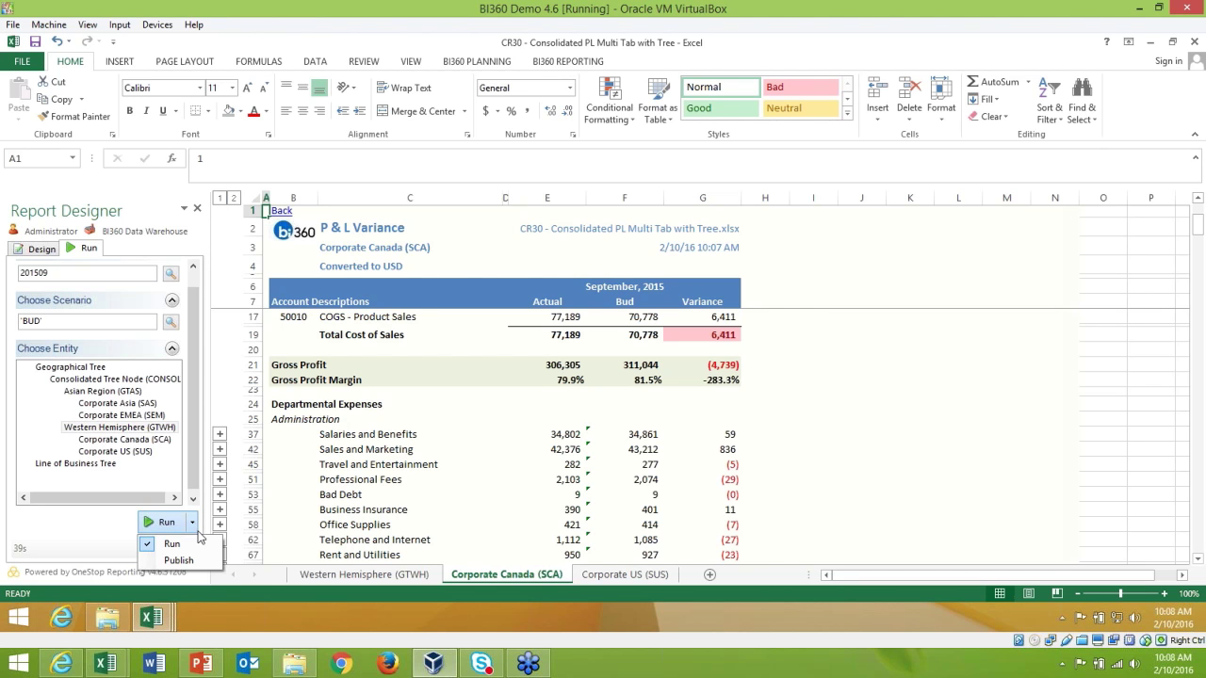
left_click(178, 561)
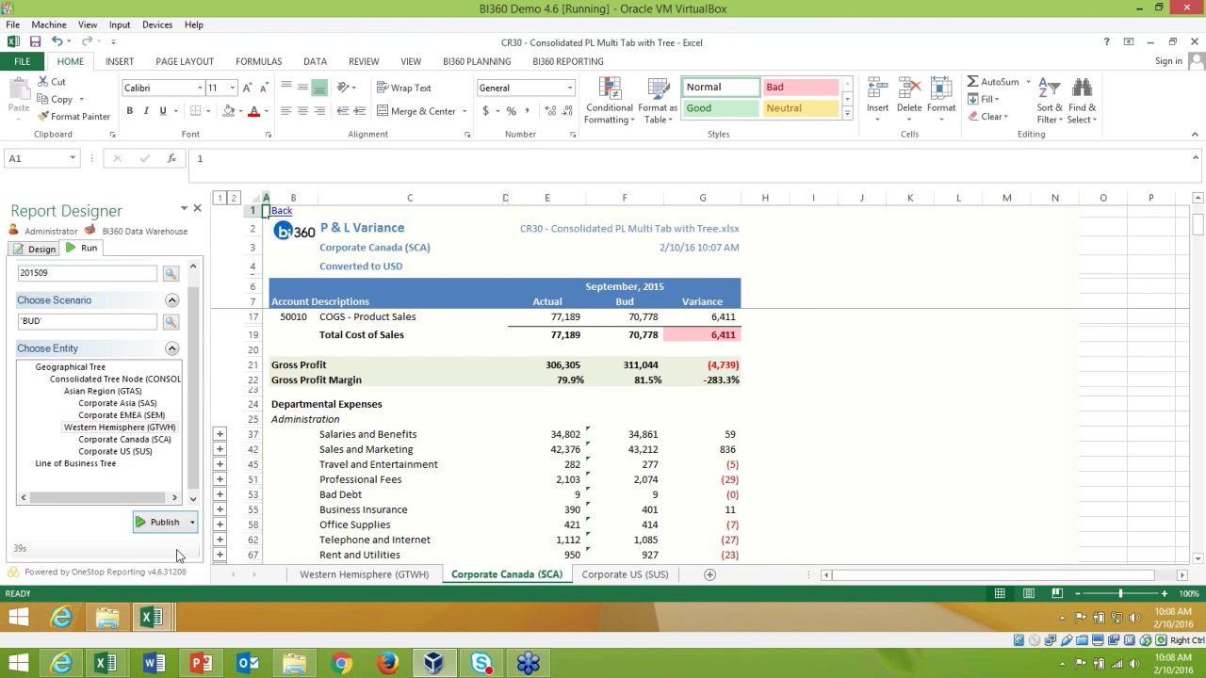
left_click(161, 522)
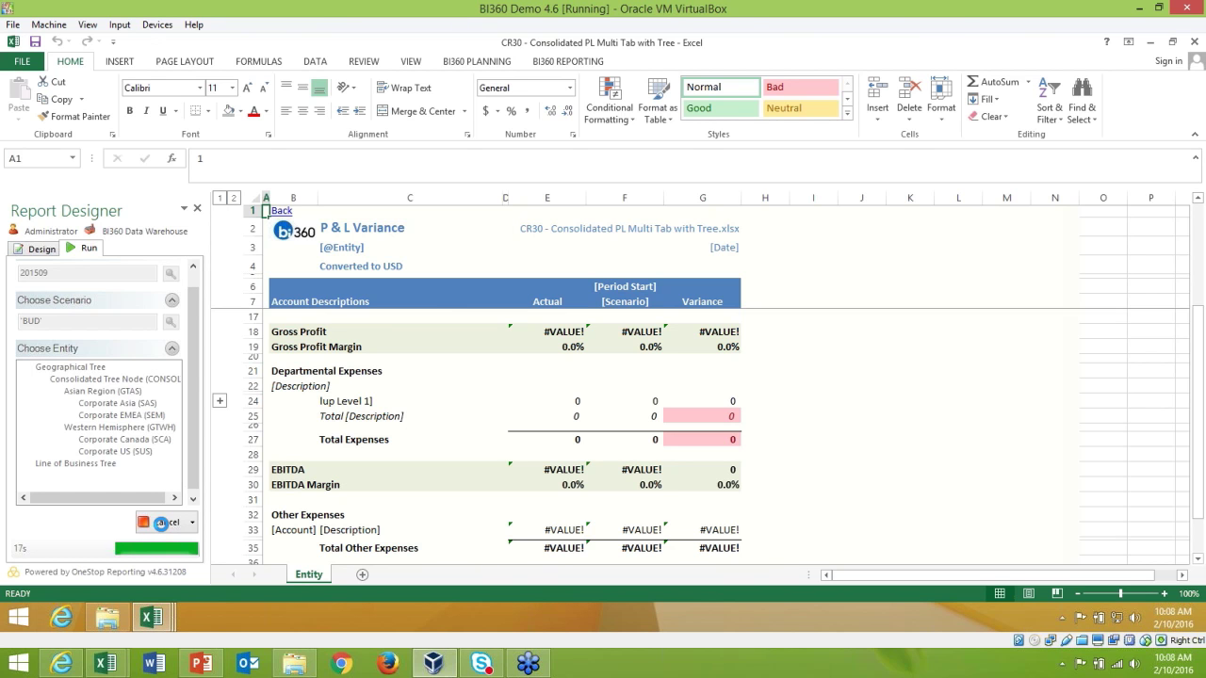
Step: Launch BI360 Publisher and log in as Admin with the account password, using OneStop authentication
left_click(19, 619)
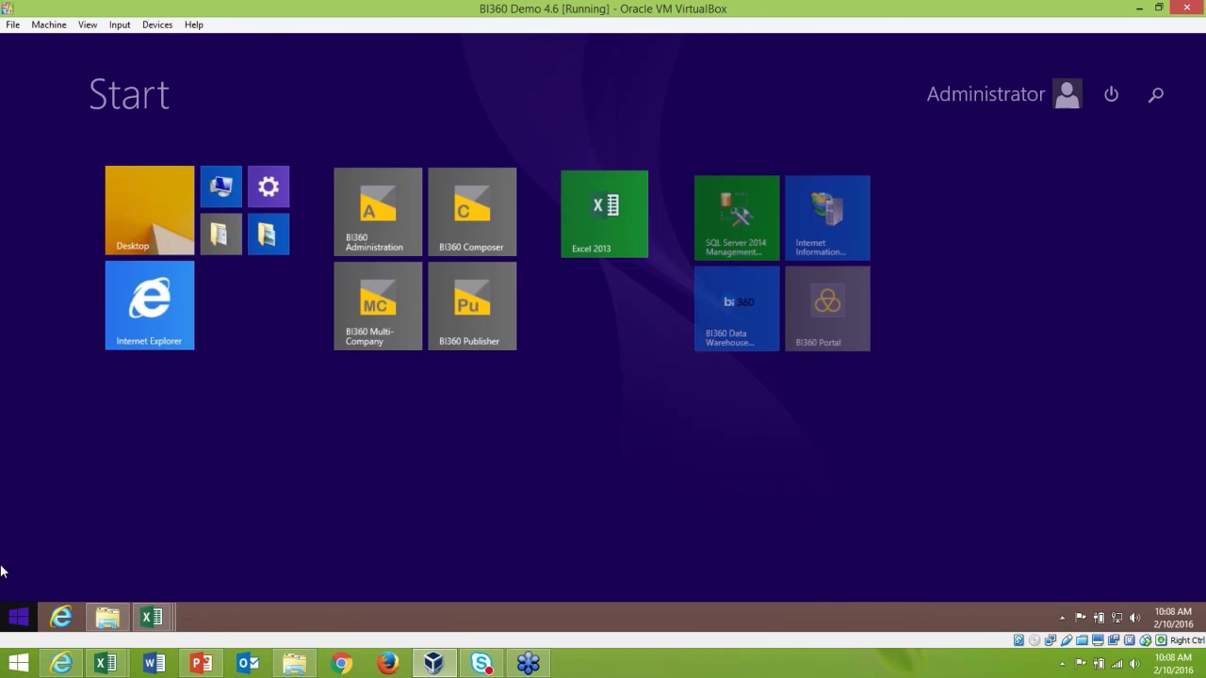
left_click(485, 323)
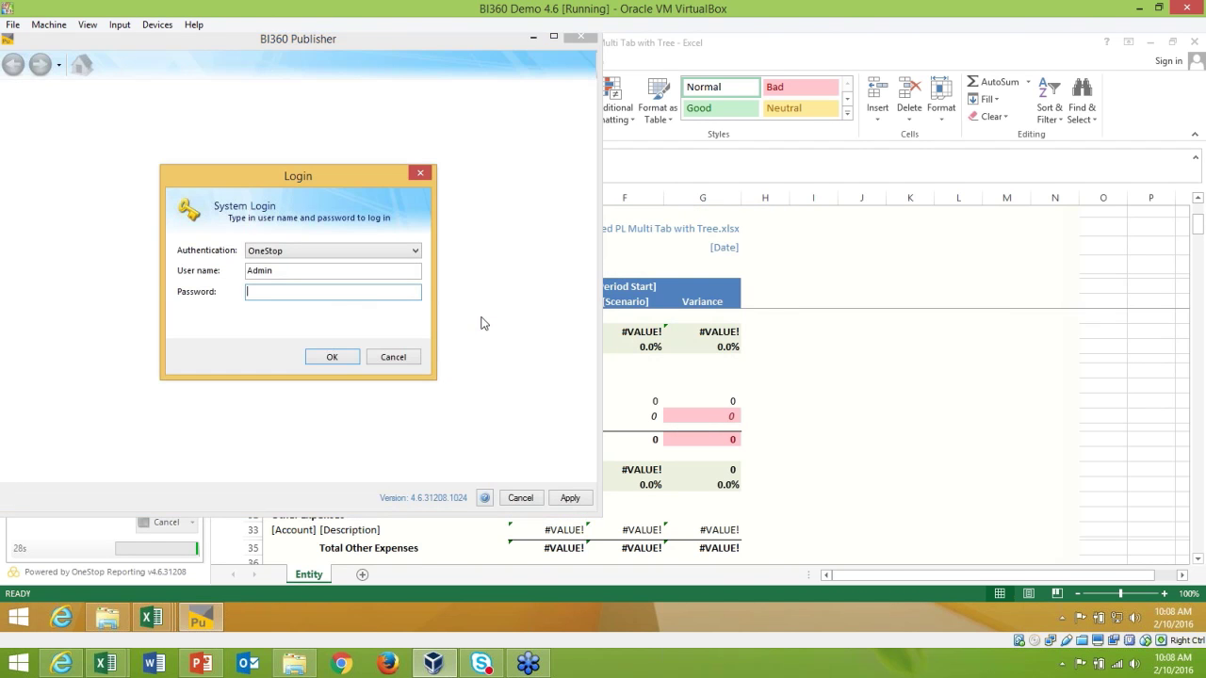
type("•••")
left_click(332, 359)
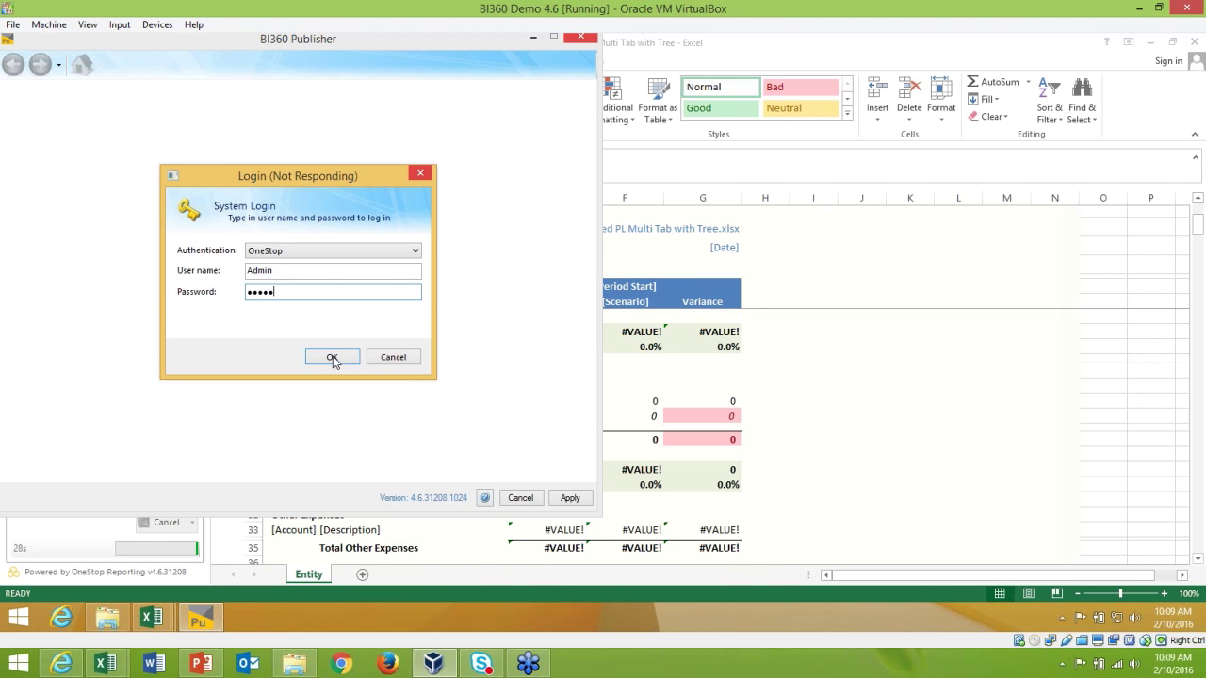
mouse_move(523, 666)
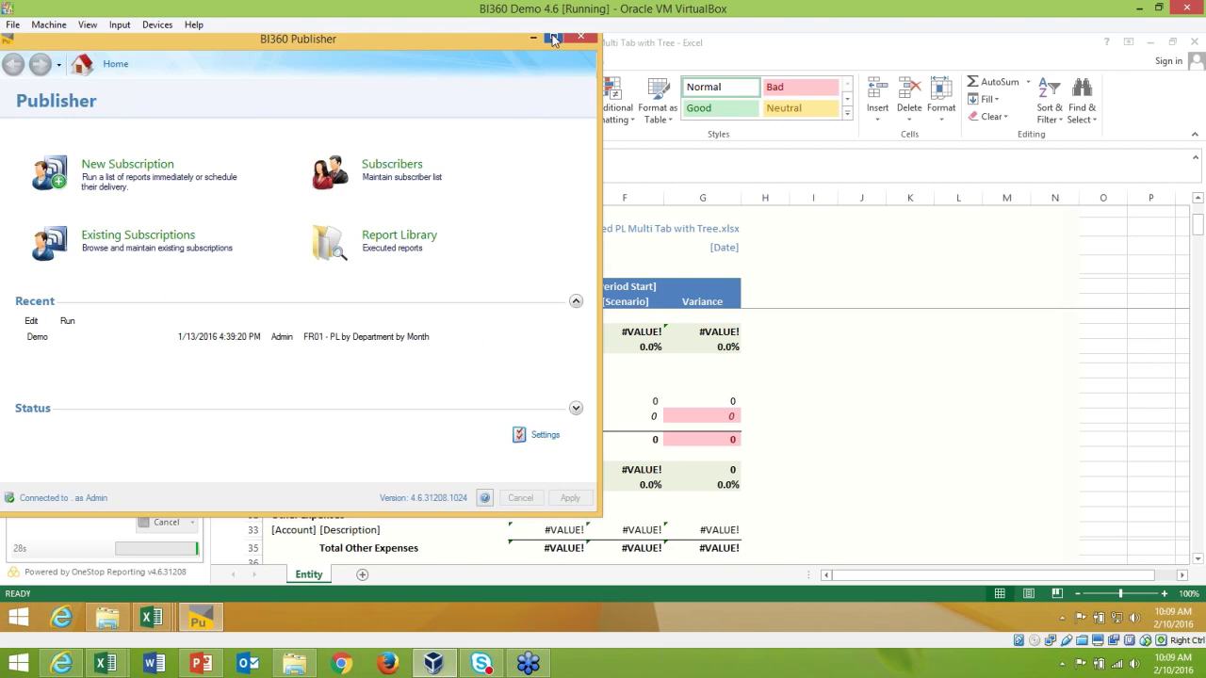
Step: Create a new subscription containing the FR00 Decision Pack, FR01 PL by Department by Month and both FR02 PL Variance Budget reports
left_click(153, 165)
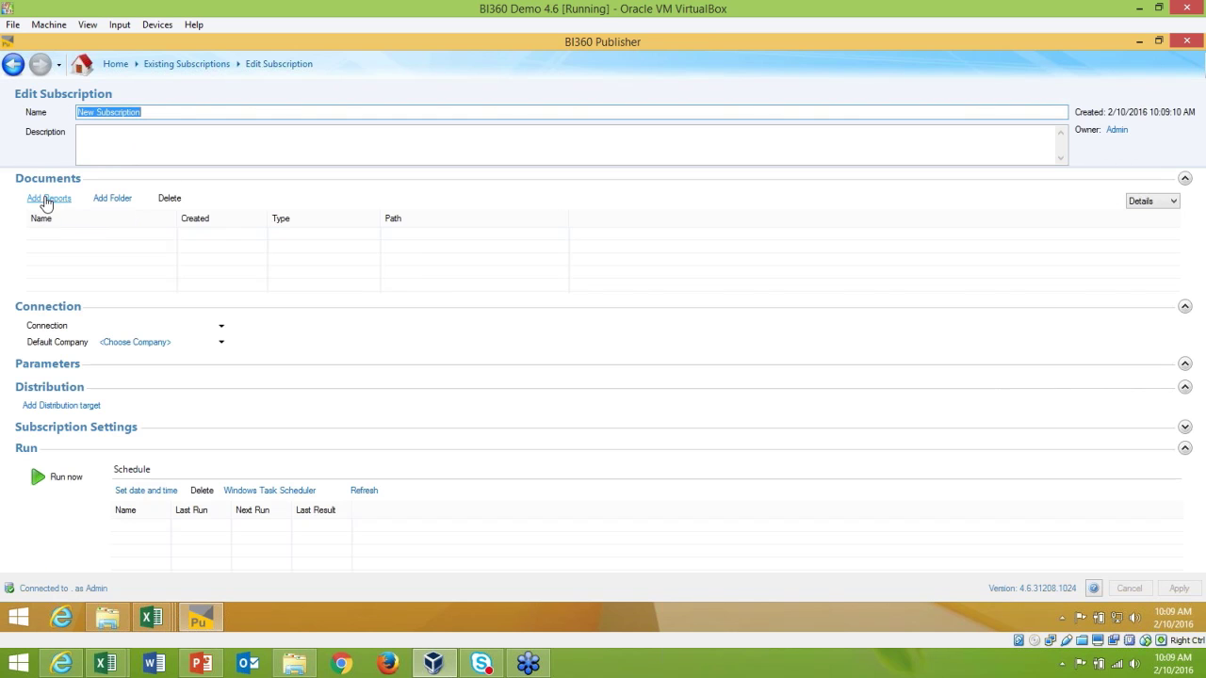
left_click(45, 200)
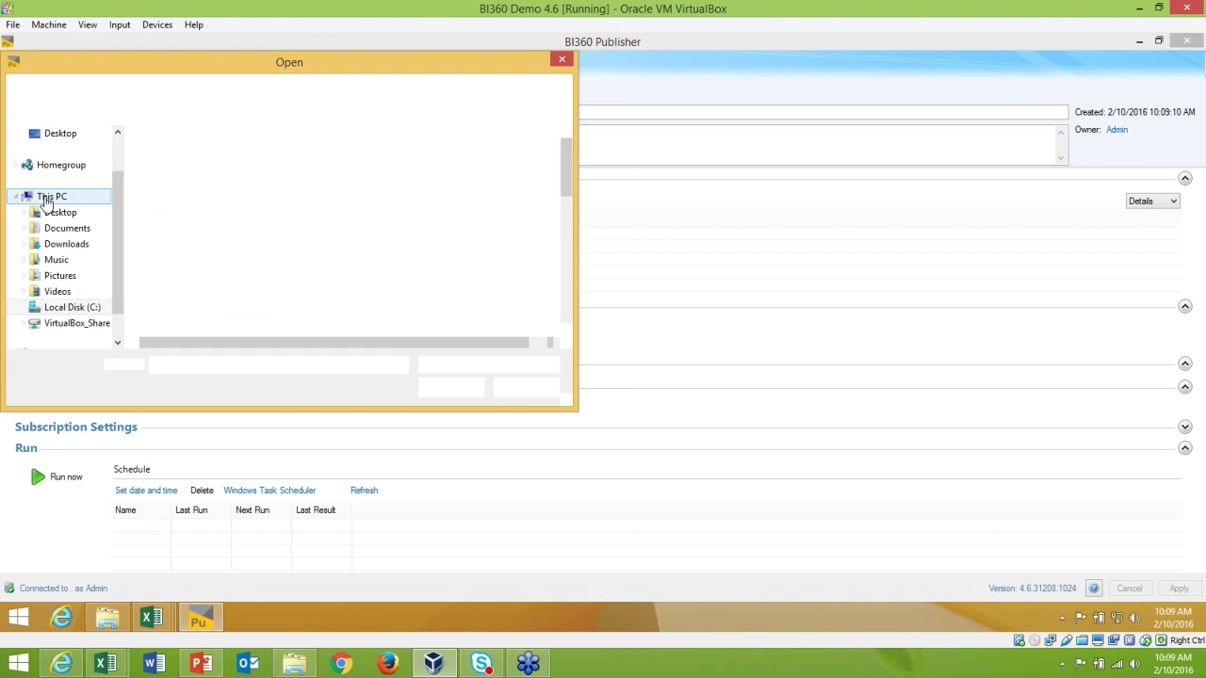
left_click(177, 162)
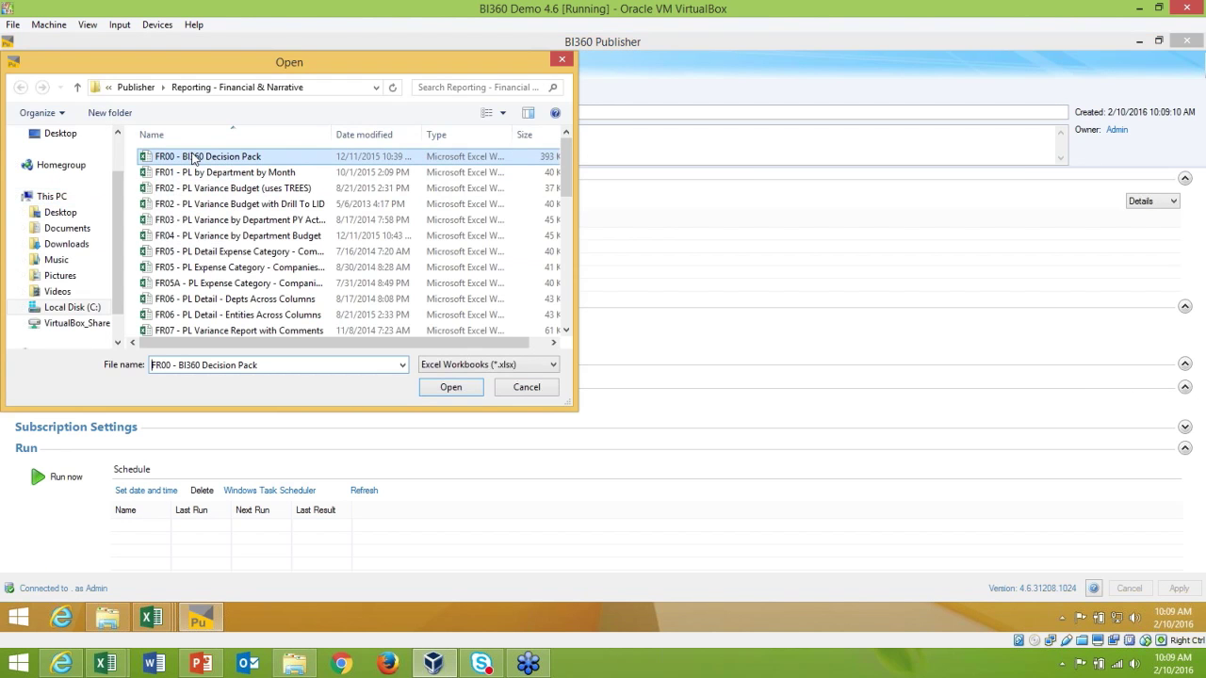
left_click(211, 208, "shift")
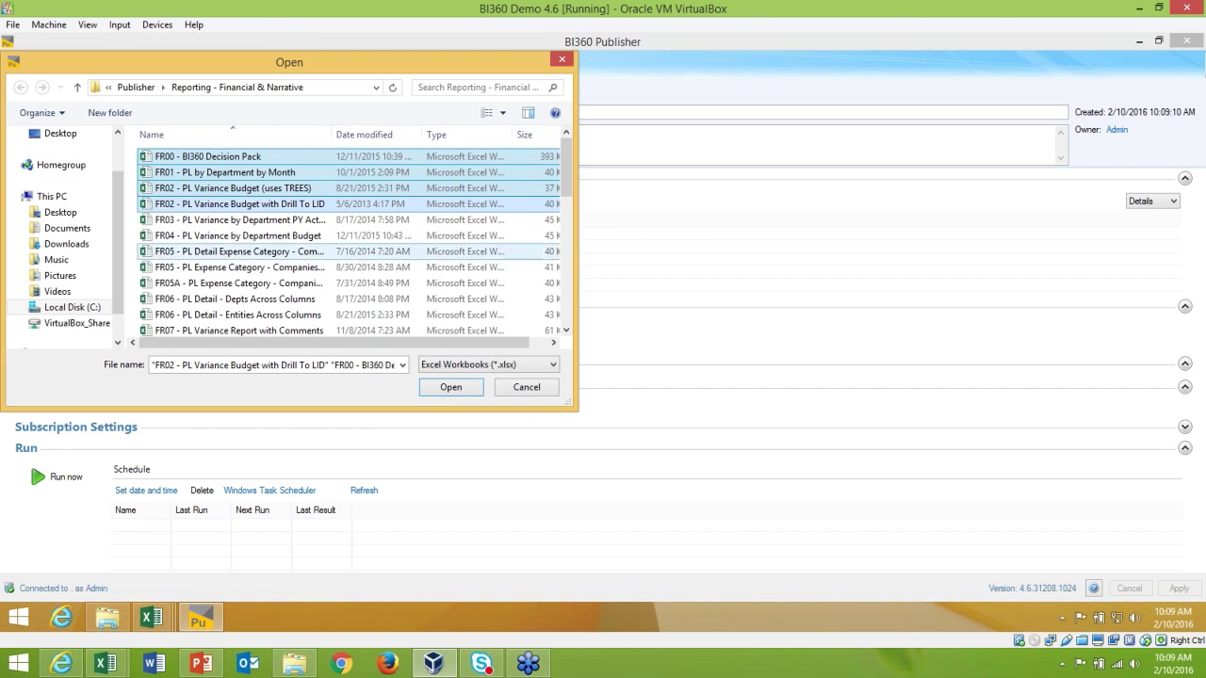
left_click(451, 387)
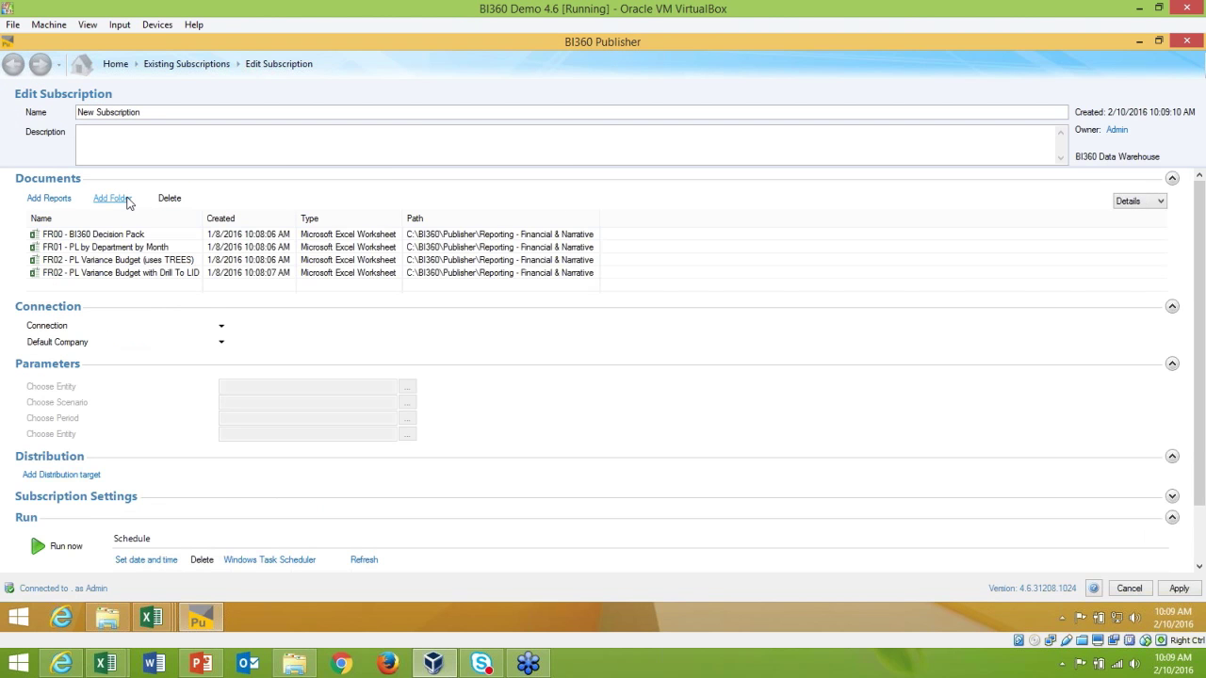
Step: Connect the subscription to Corporate Demo with BI360 Data Warehouse as the default company
left_click(217, 329)
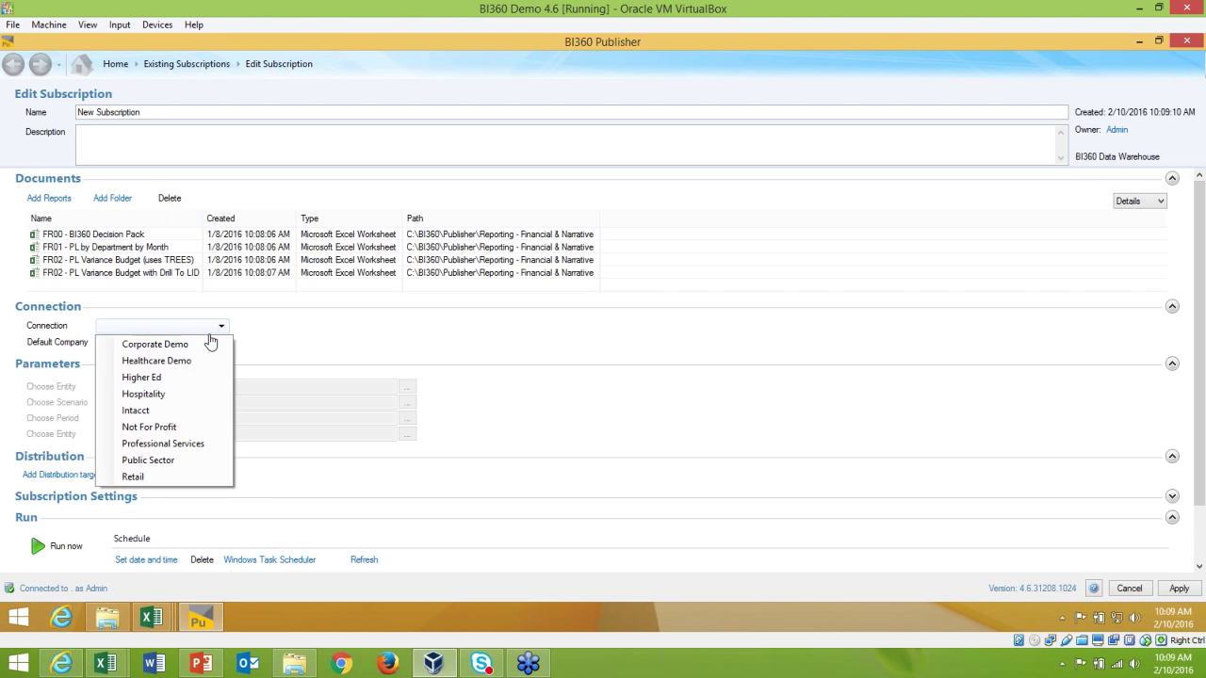
left_click(207, 346)
left_click(212, 343)
left_click(208, 363)
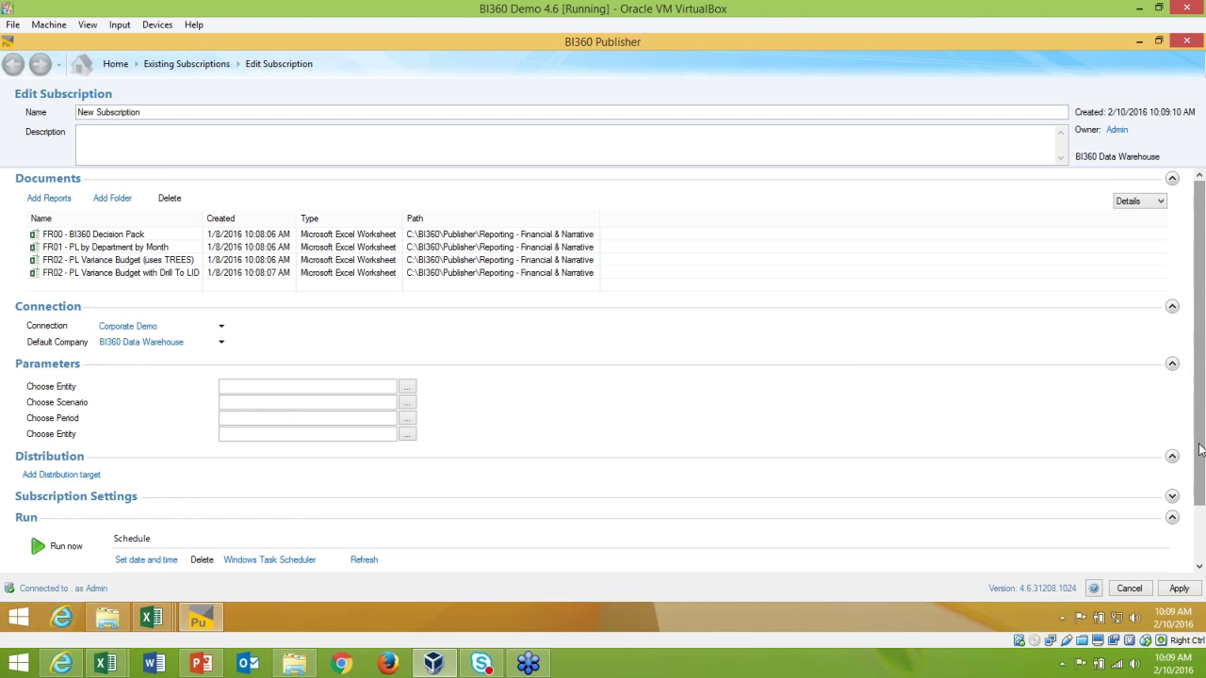
Step: Set the subscription parameters to entity 'SAS', scenario 'OBB', period 201208:201212 and second entity 'SCA':'SUS'
scroll(490, 425, "down", 2)
left_click(409, 322)
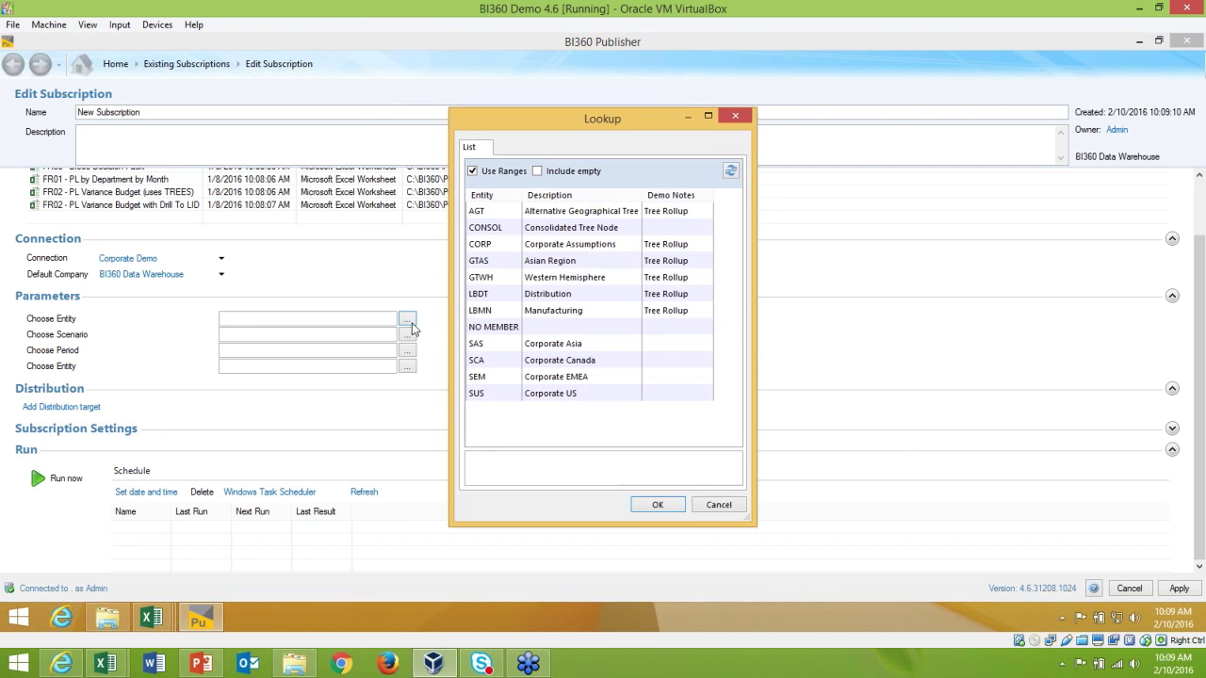
left_click(539, 347)
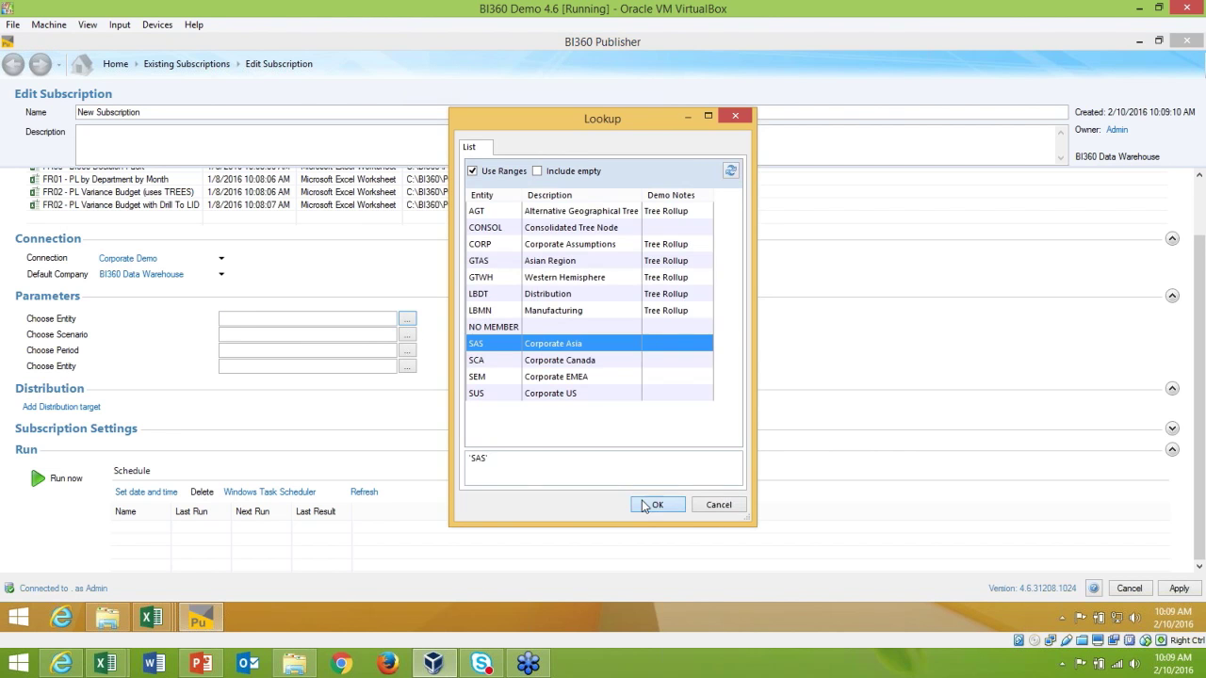
left_click(650, 505)
left_click(407, 336)
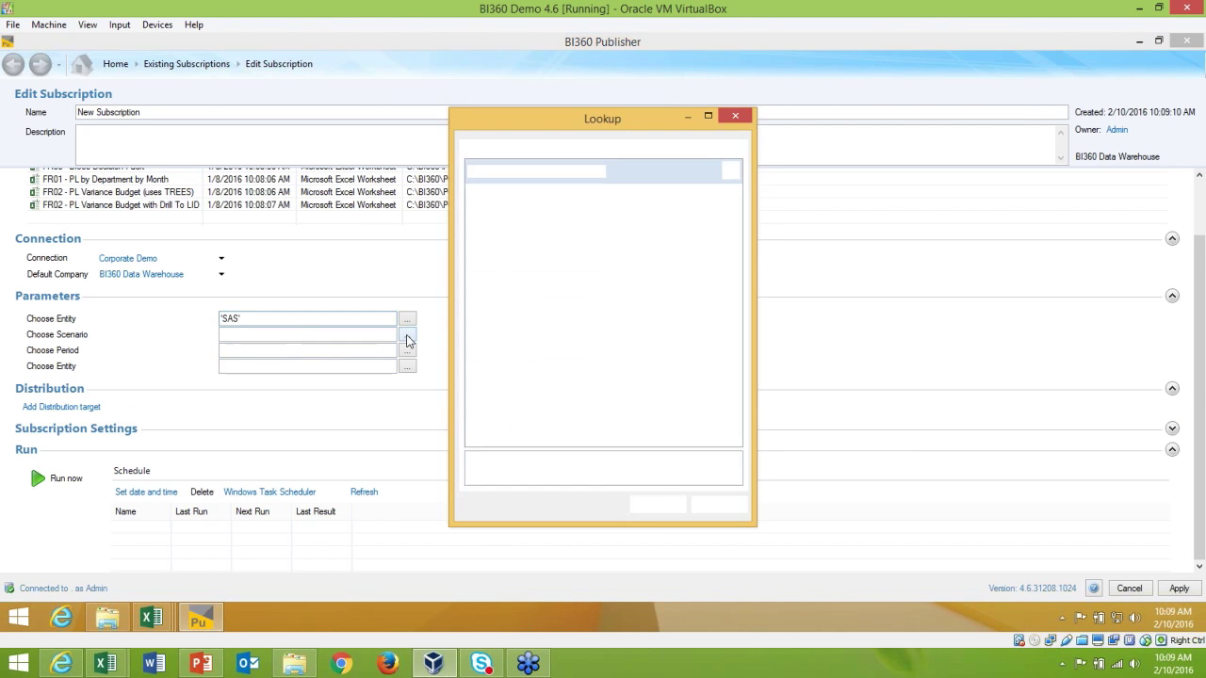
left_click(477, 328)
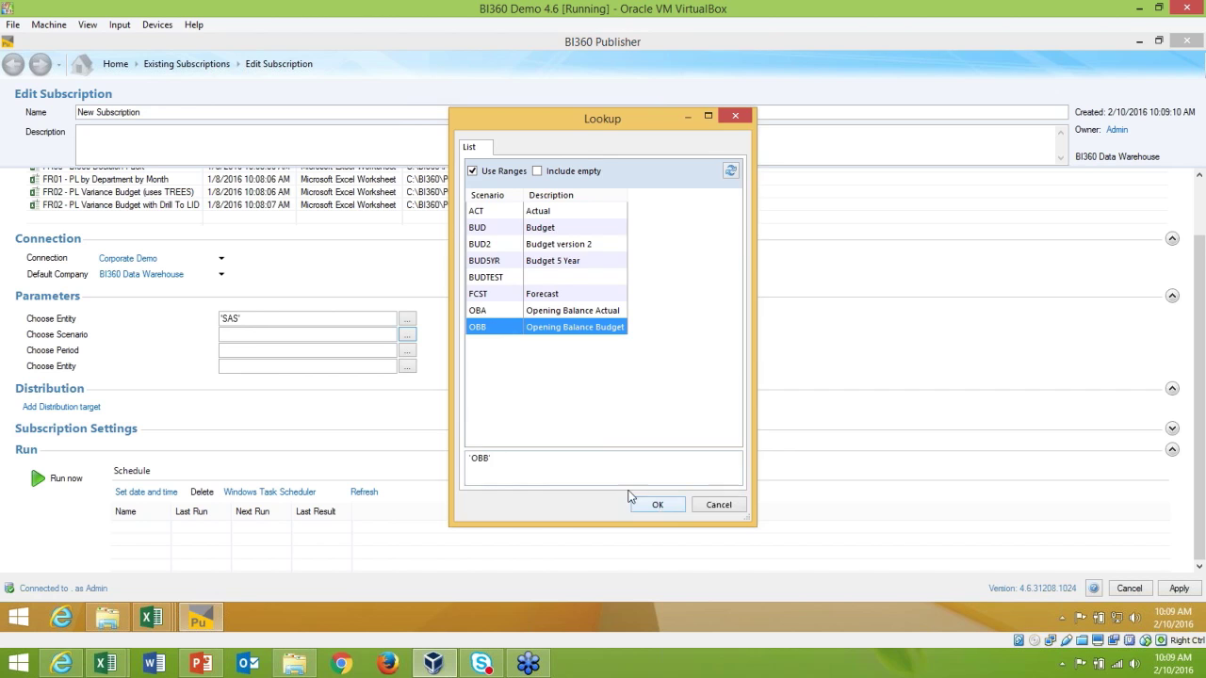
left_click(650, 505)
left_click(407, 351)
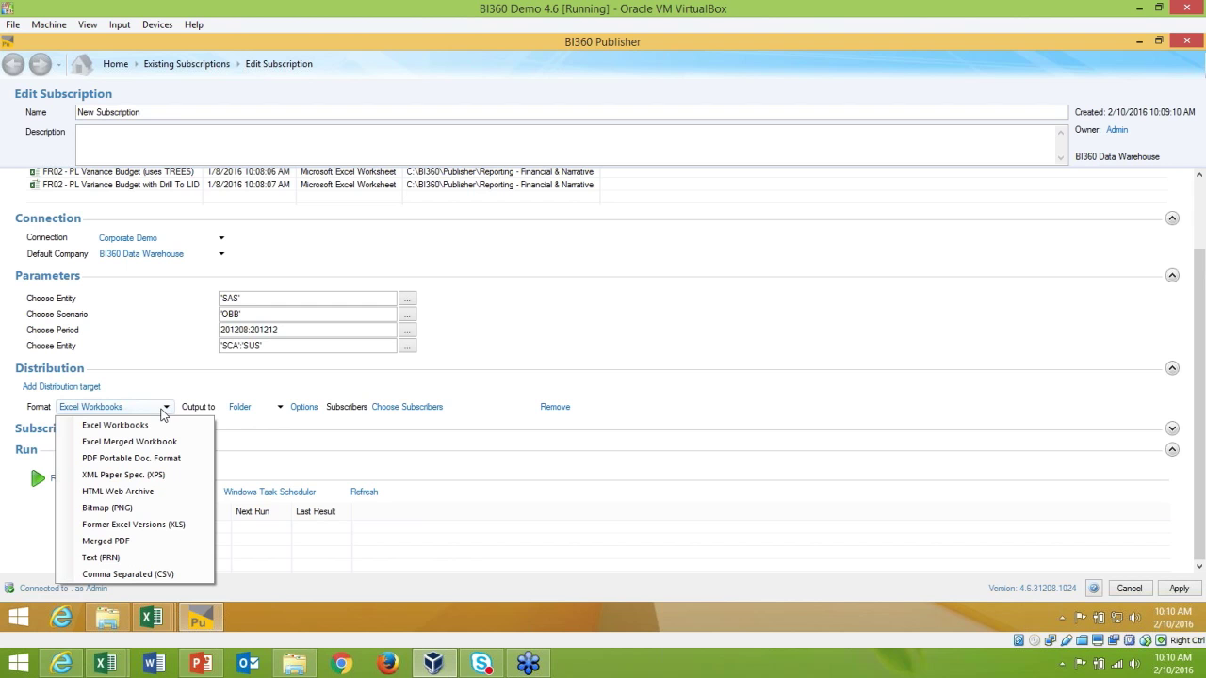
Step: Set the distribution target to Excel Workbooks output to Folder, with Administrator as the subscriber, after reviewing the other output destinations
left_click(648, 416)
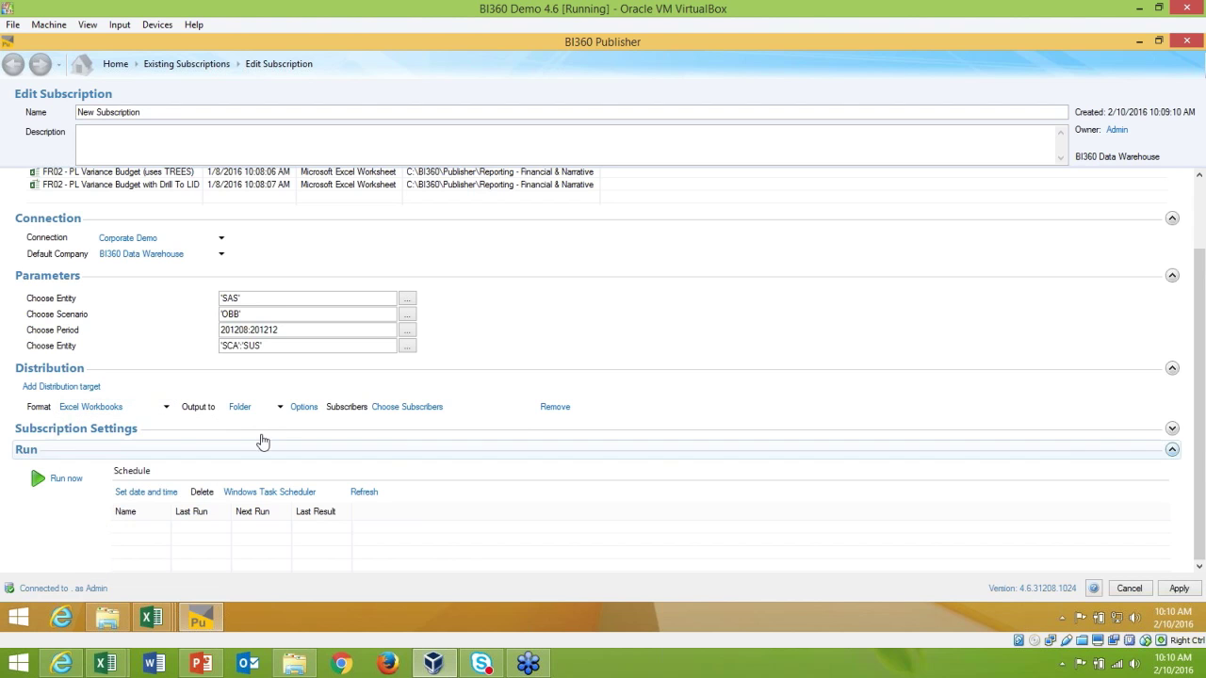
left_click(281, 408)
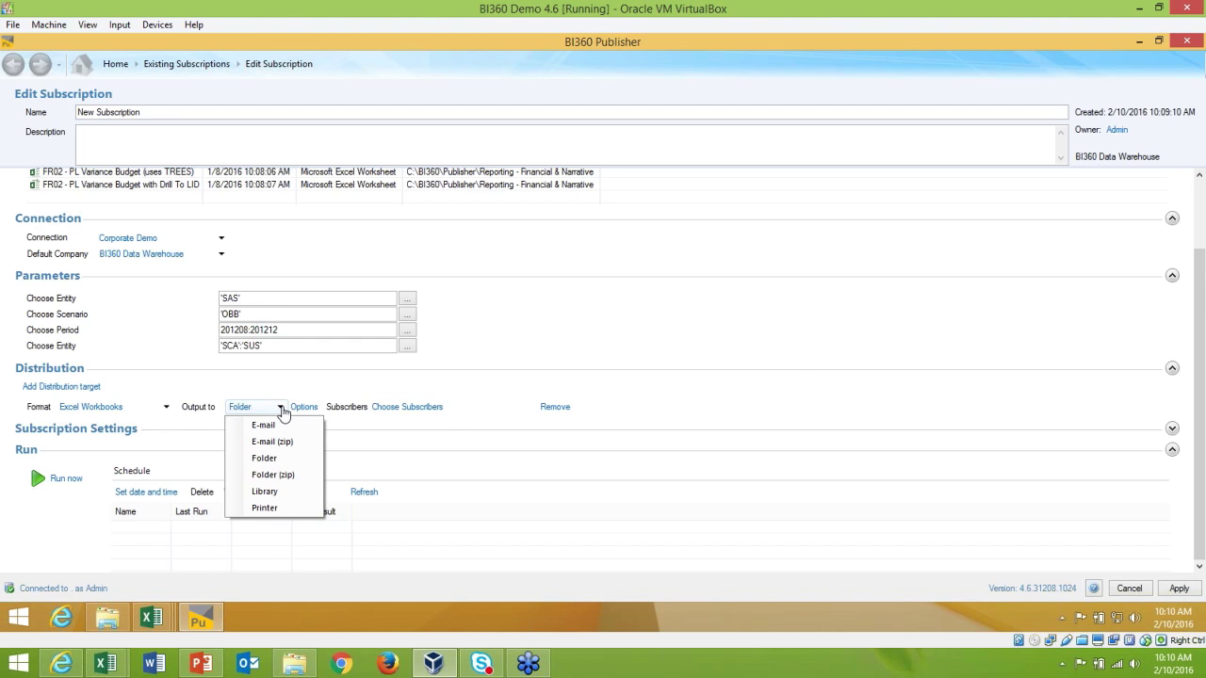
left_click(431, 412)
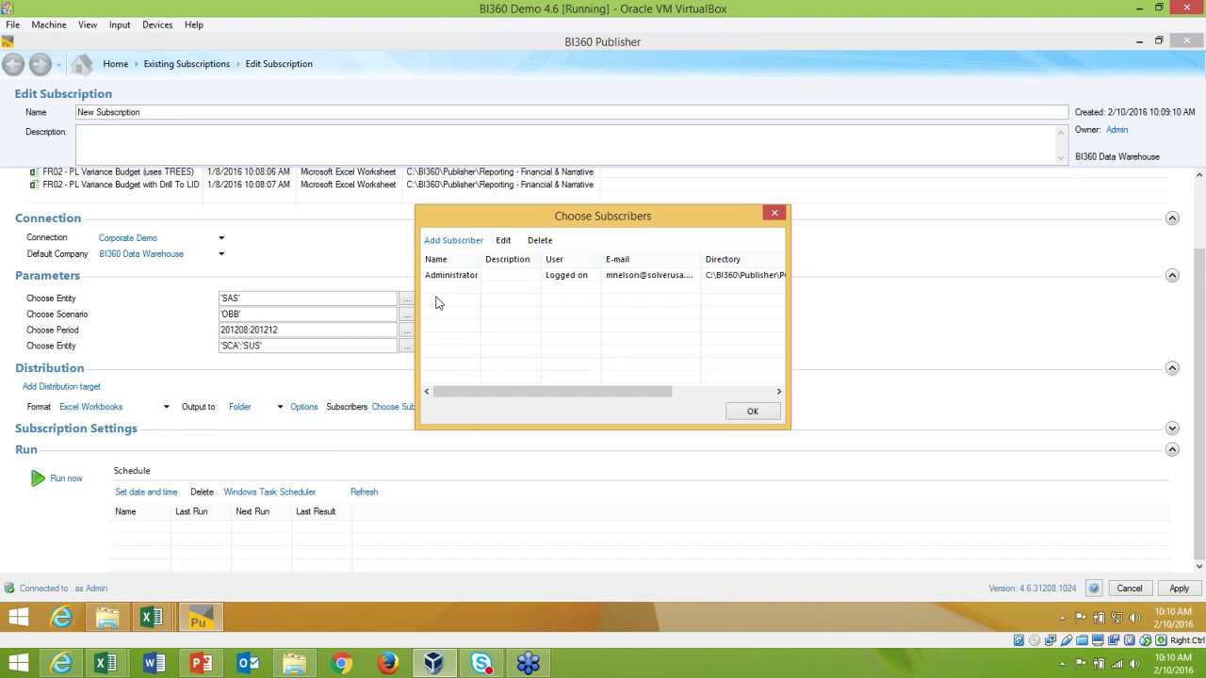
left_click(432, 275)
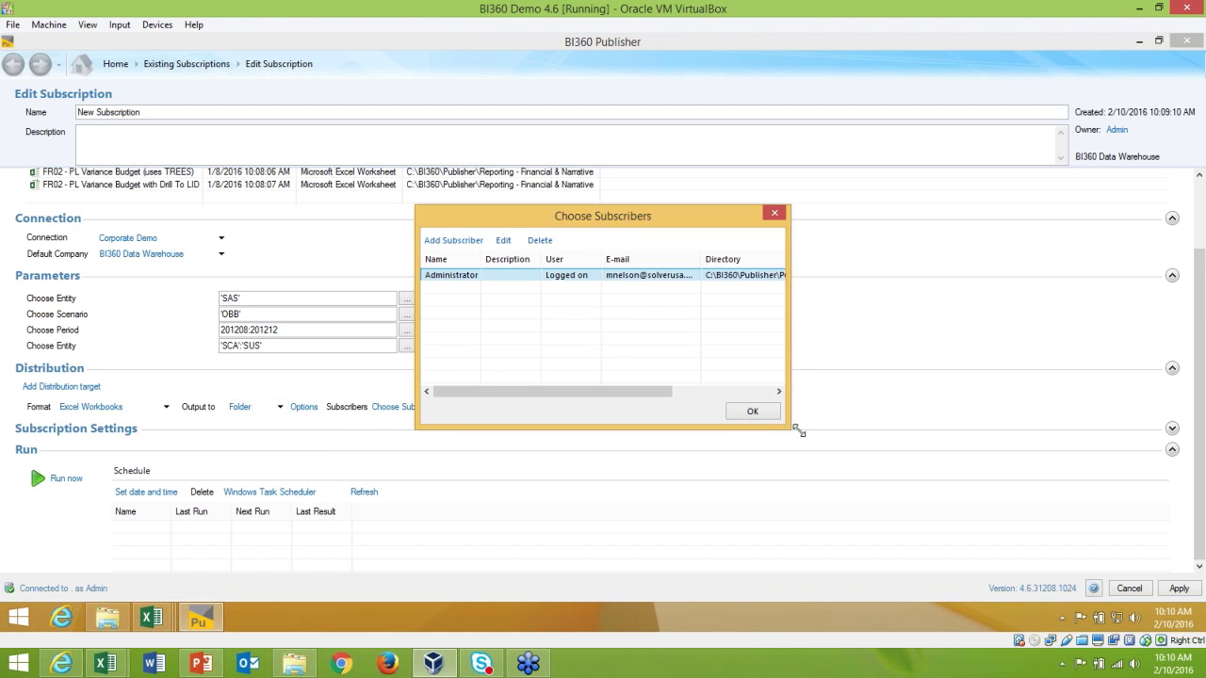
left_click(753, 413)
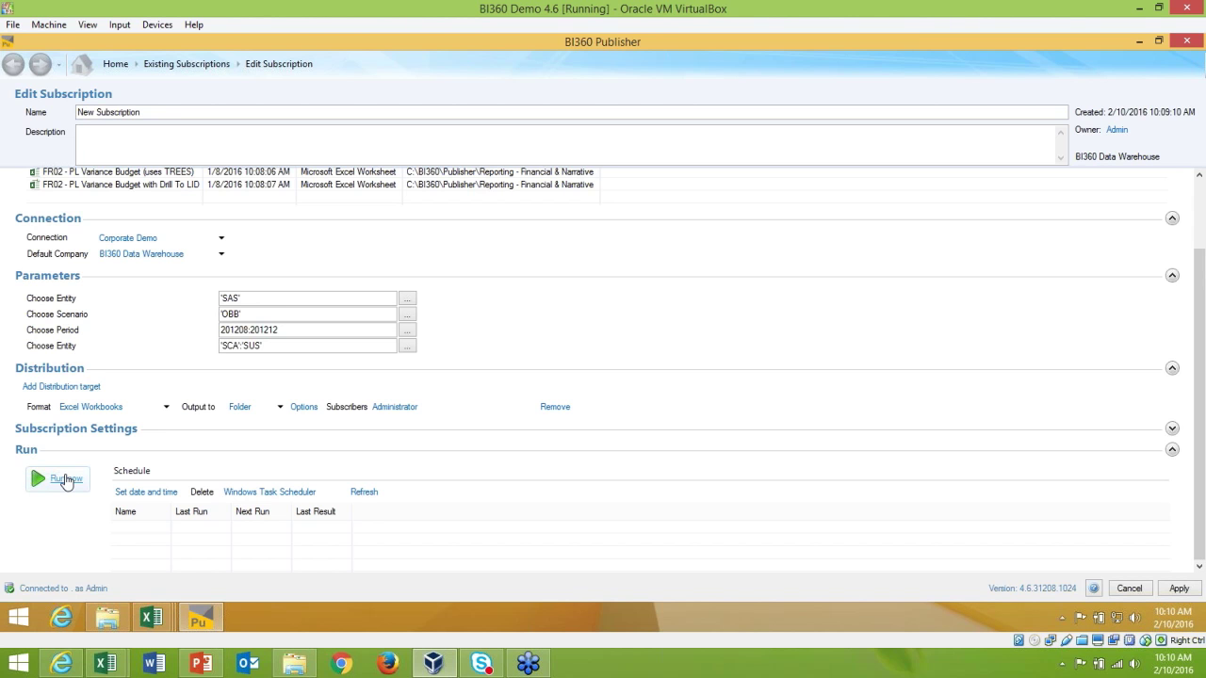
Step: Review the once, daily, weekly and monthly options for scheduling the subscription's run
left_click(156, 493)
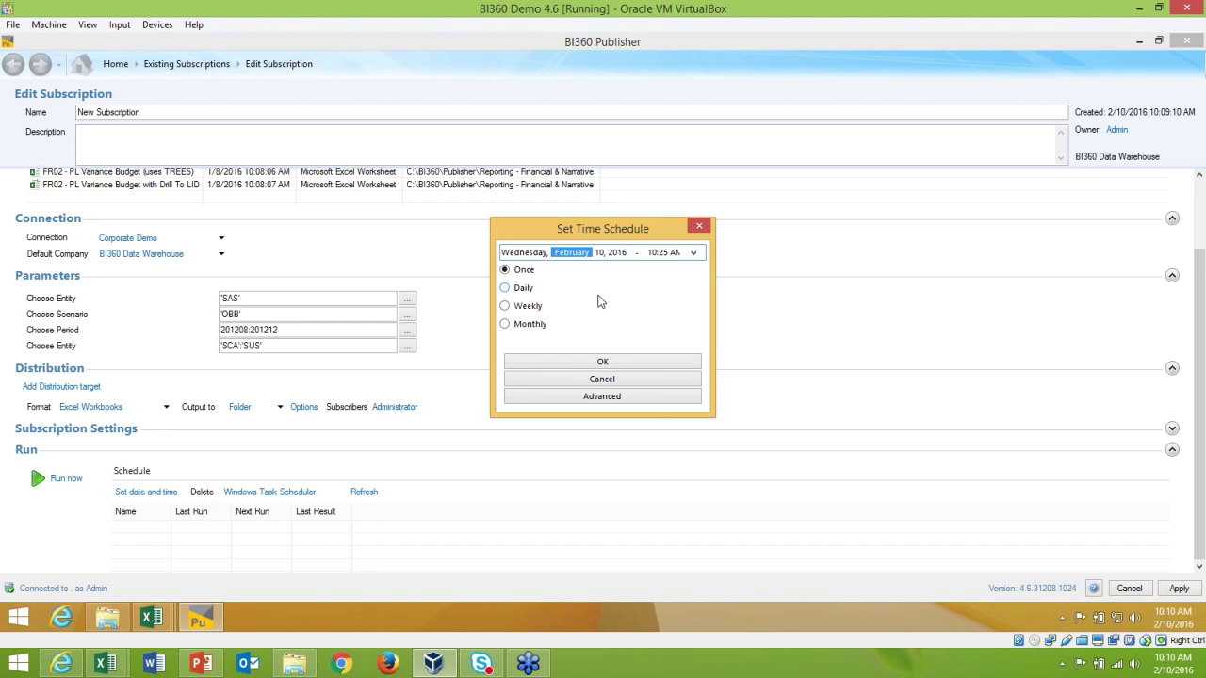
left_click(601, 367)
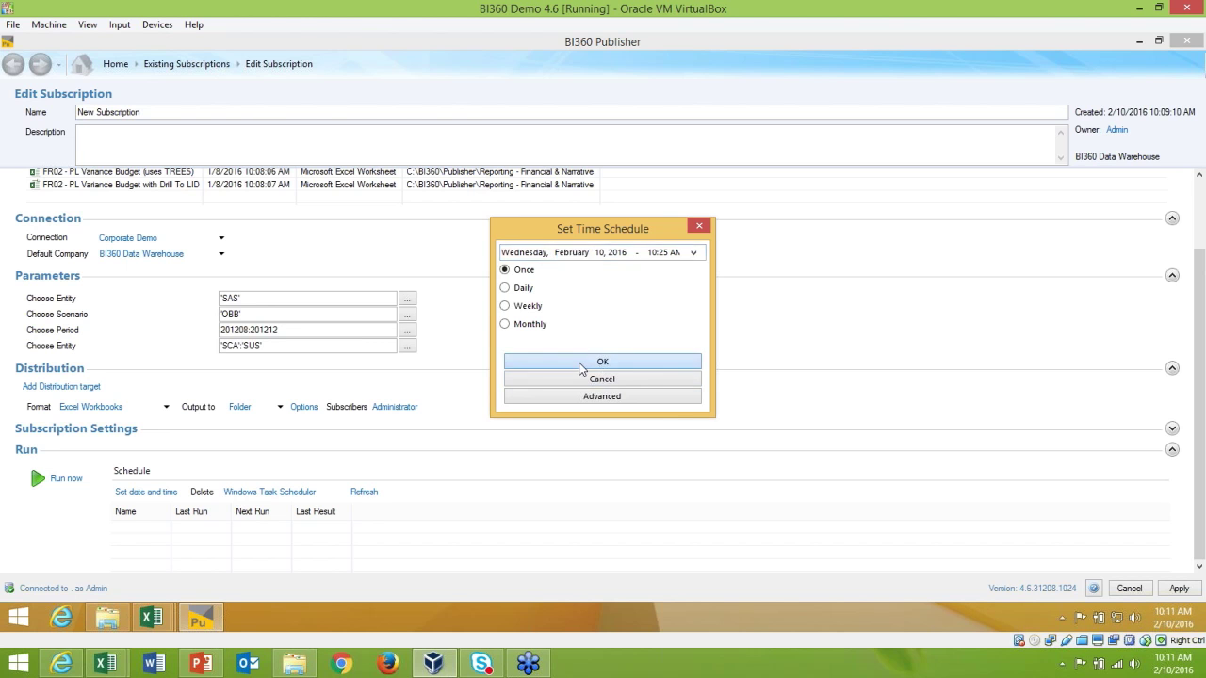
left_click(686, 353)
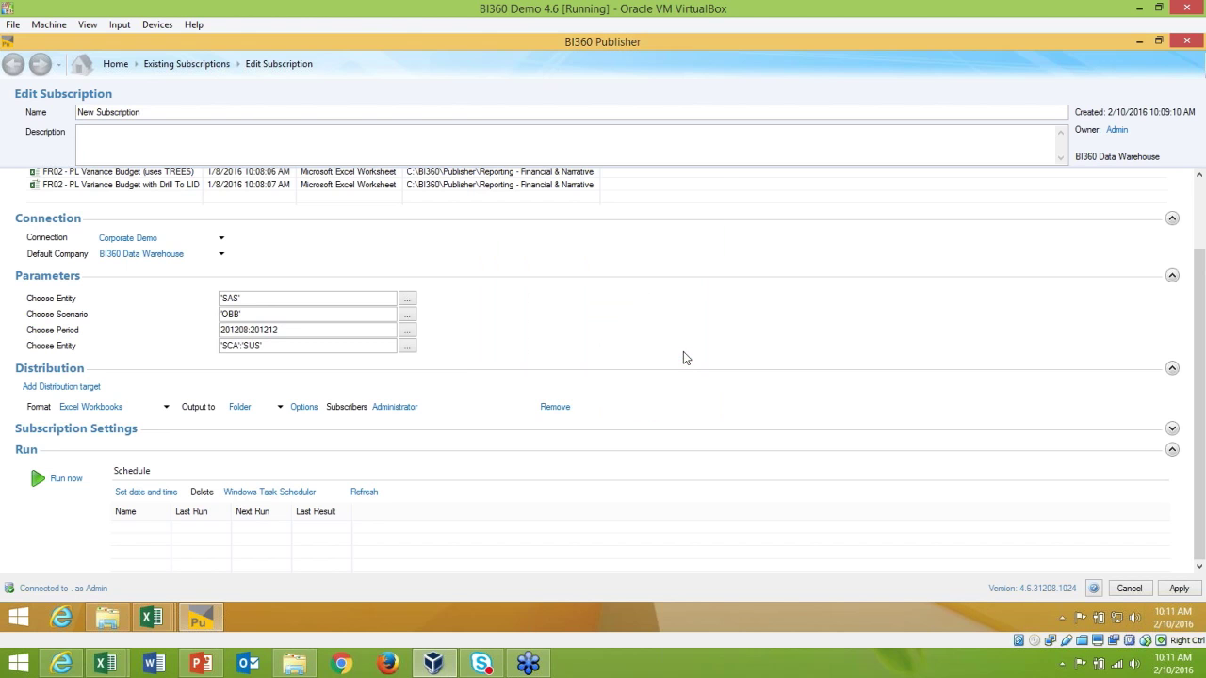
Step: Cancel the pending subscription edits and close BI360 Publisher without saving changes
left_click(1127, 590)
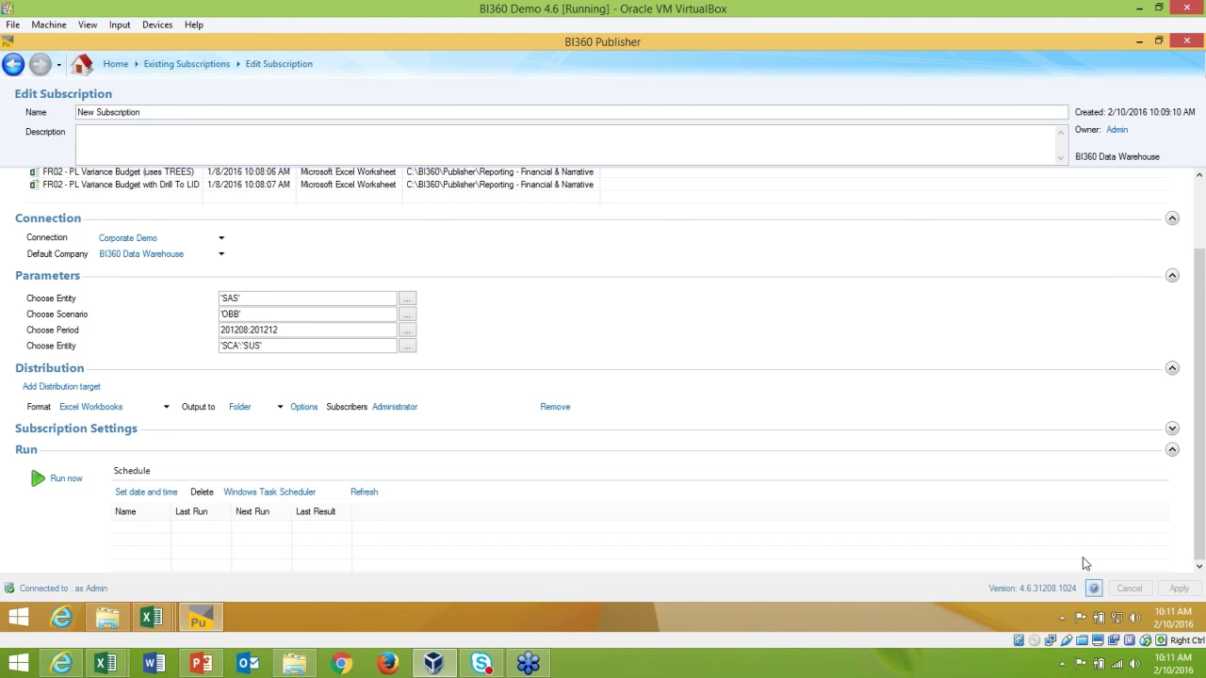
double_click(1109, 49)
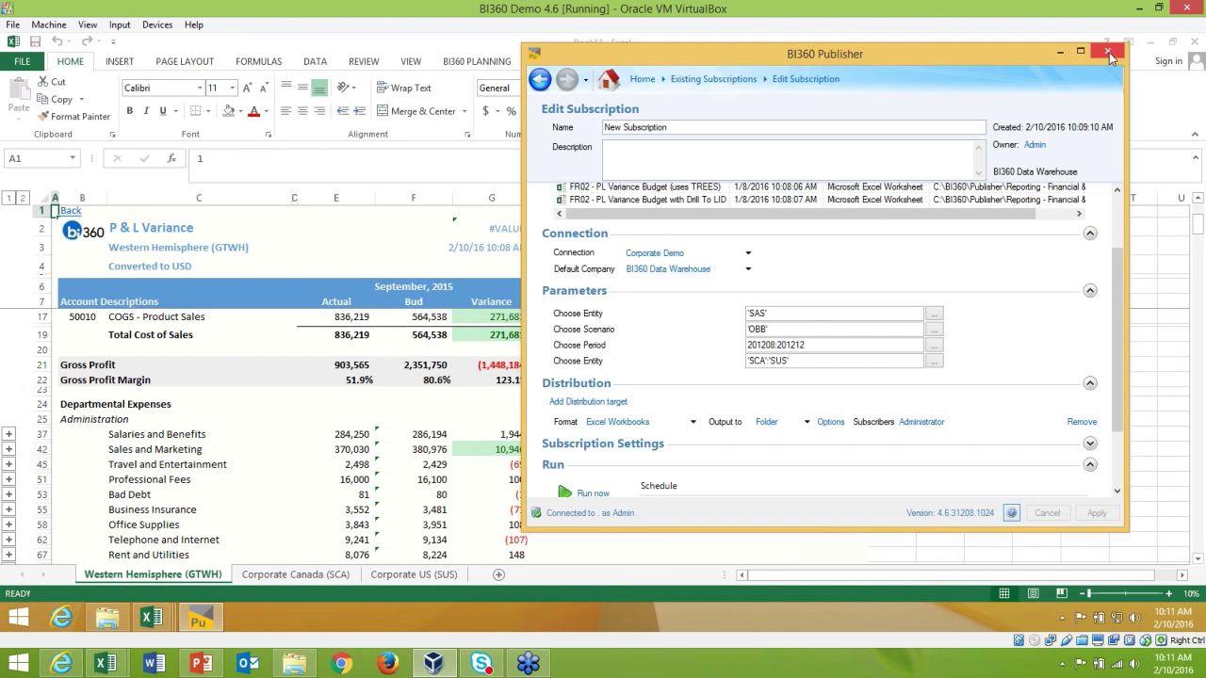
left_click(1108, 50)
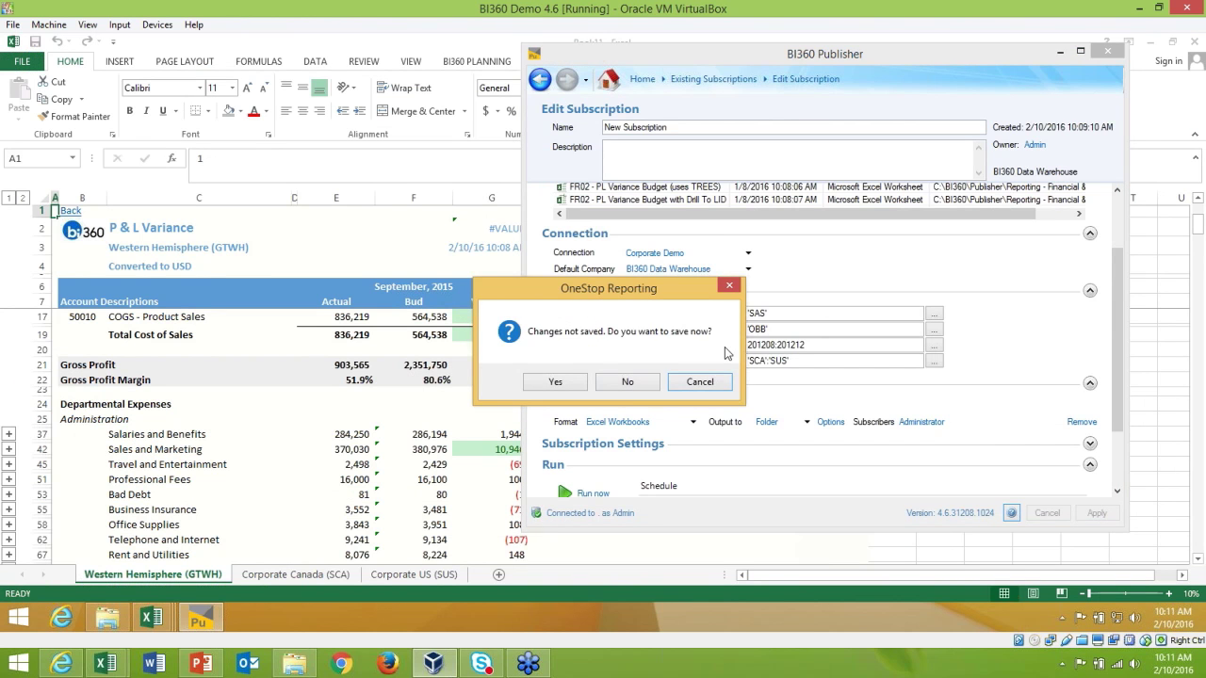
left_click(628, 382)
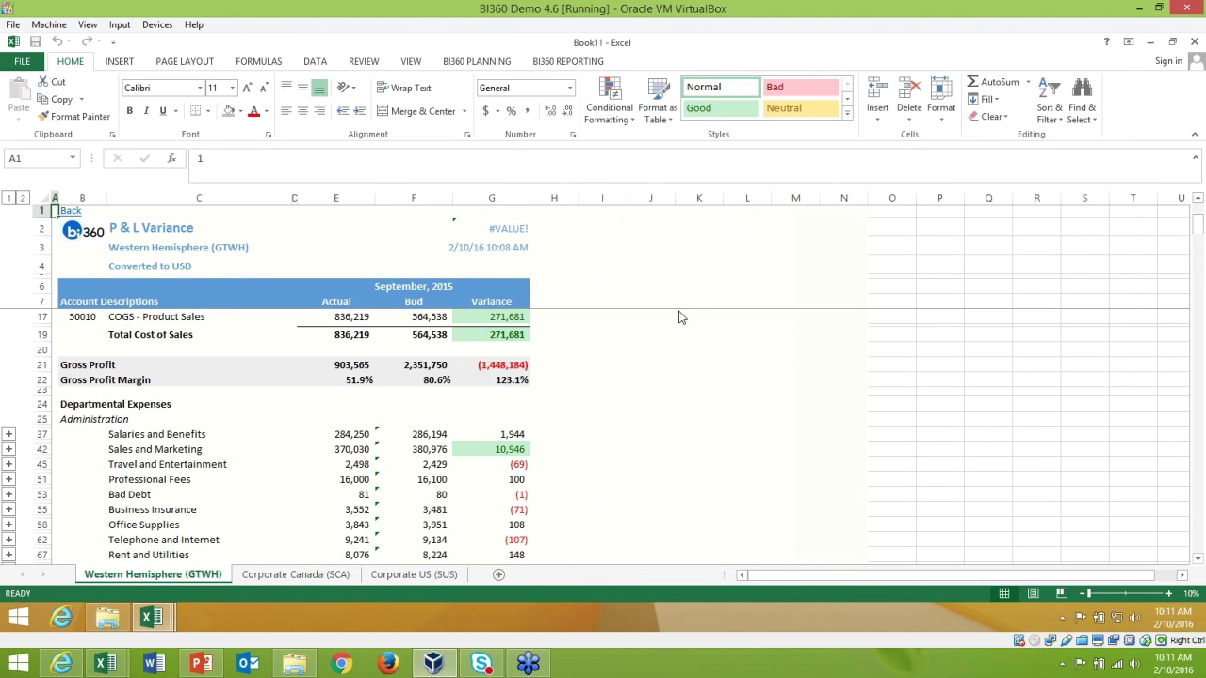
Step: Start BI360 Composer with the BI360 Data Warehouse integration model and log in using the prefilled OneStop credentials
left_click(12, 617)
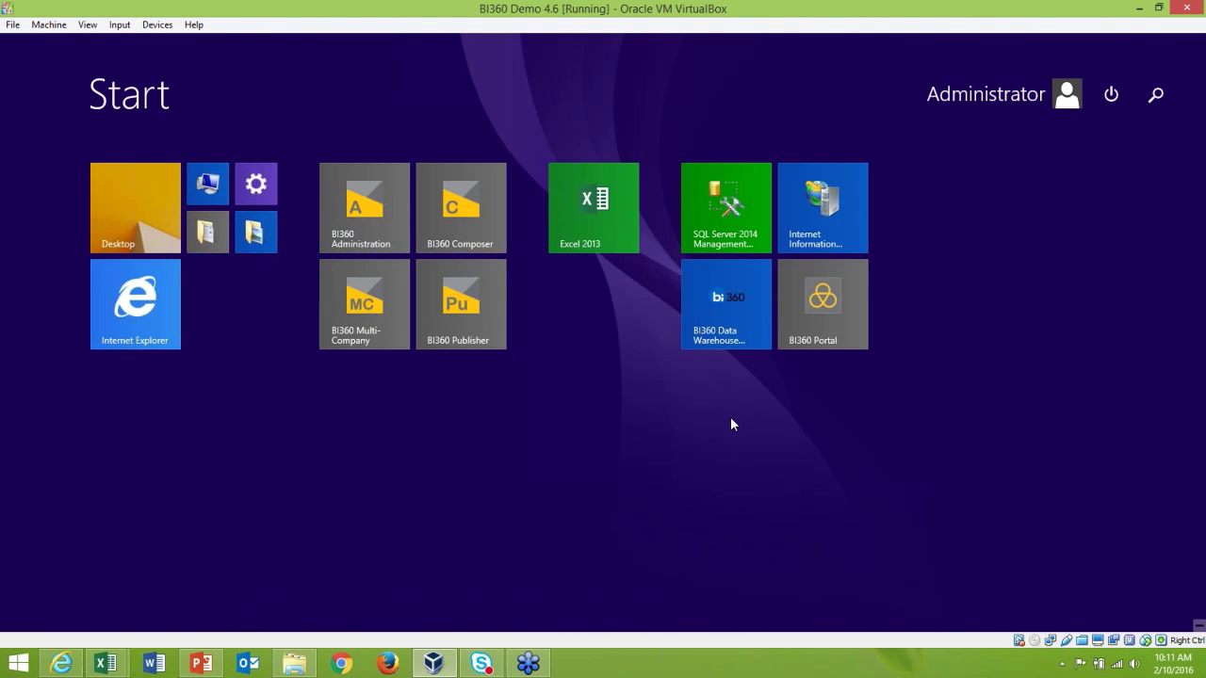
left_click(462, 207)
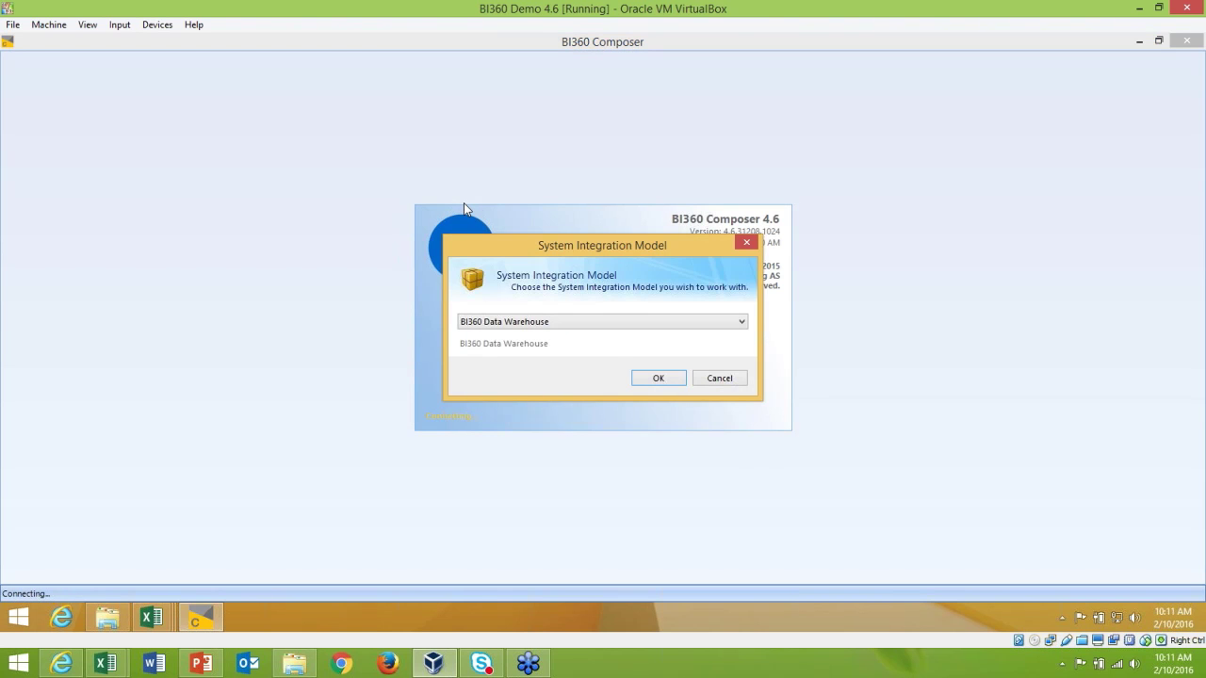
left_click(659, 379)
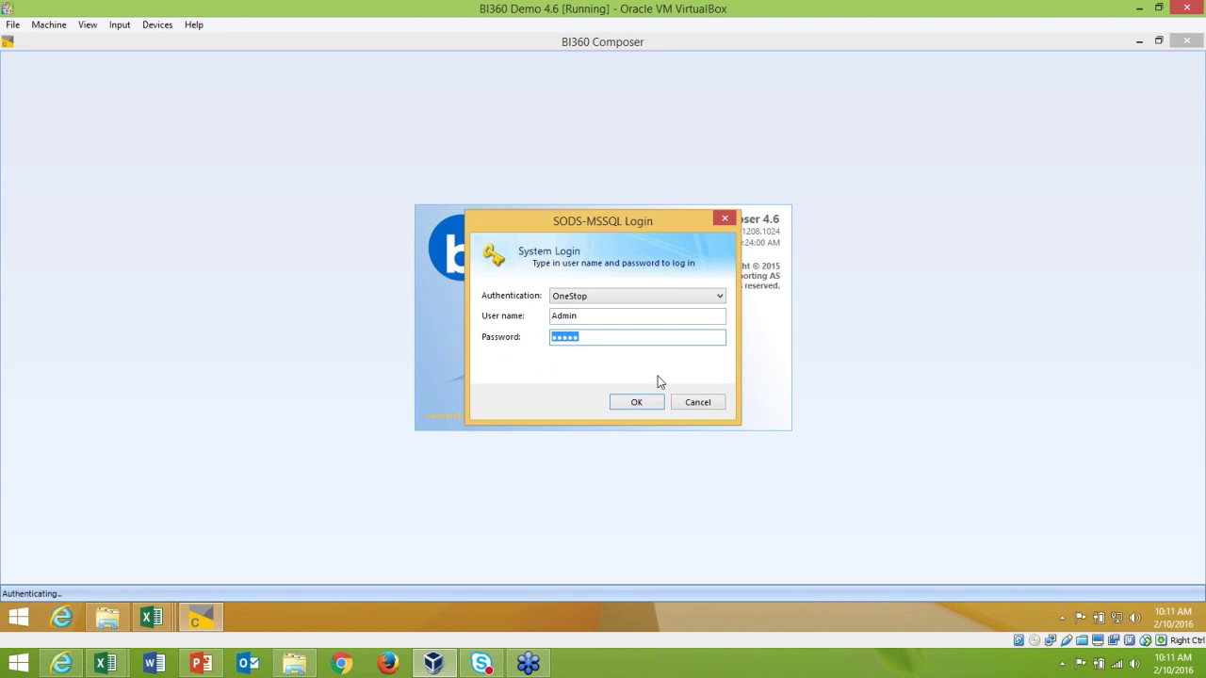
left_click(638, 402)
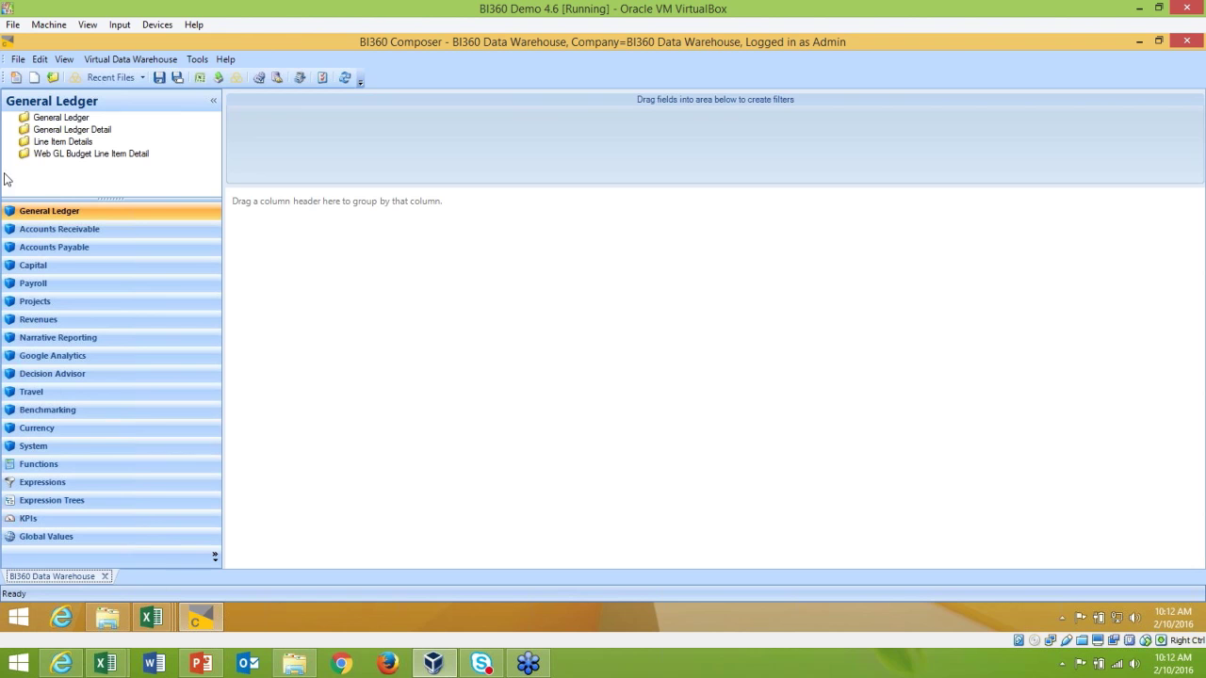
Step: Build a General Ledger query with Account, account Description and Monthly Amount columns, and load its data
mouse_move(13, 121)
left_click(11, 118)
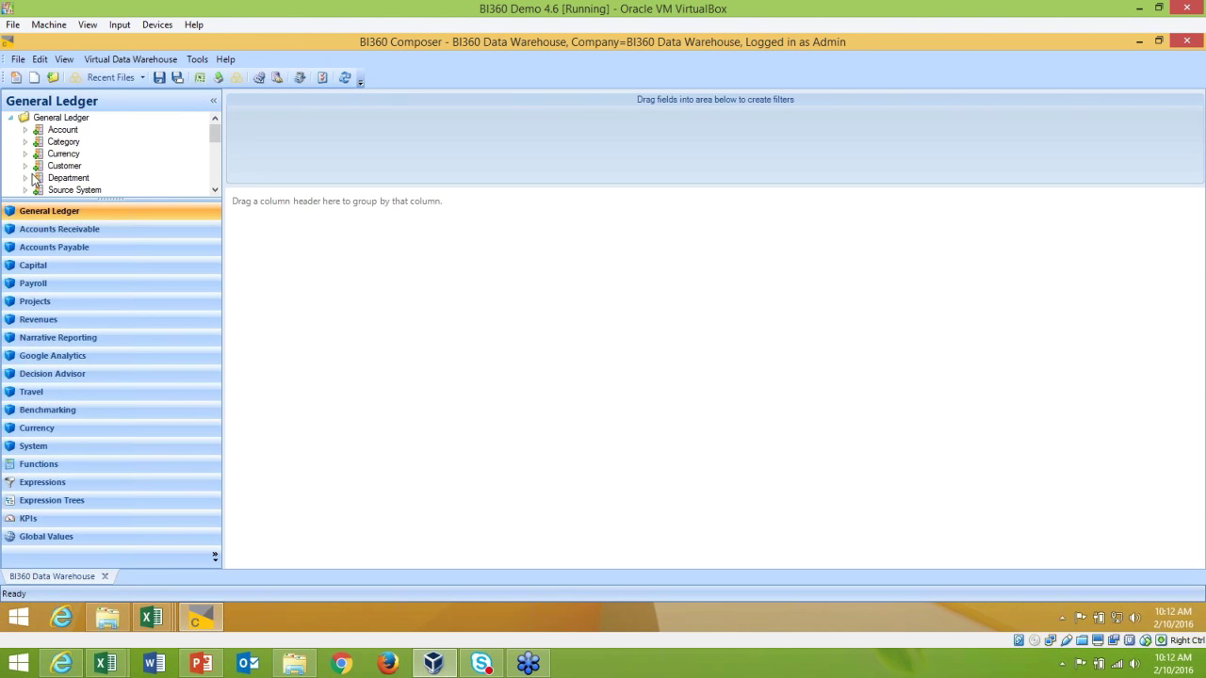
left_click_drag(52, 344, 52, 361)
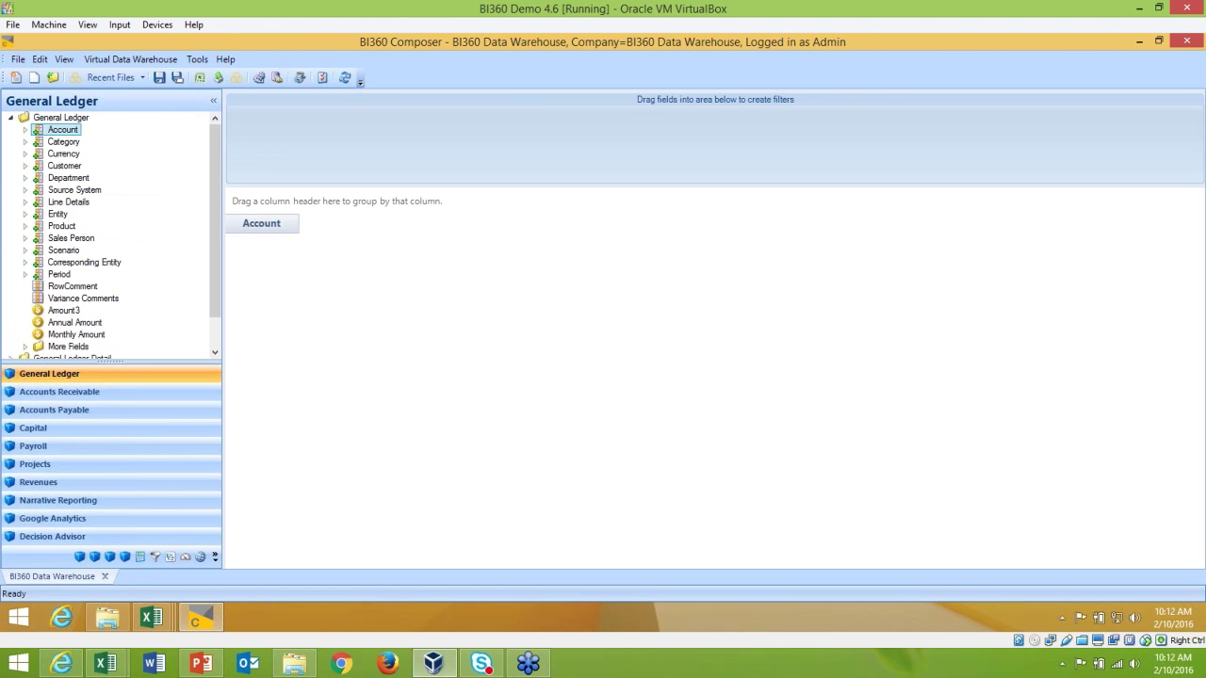
left_click(26, 130)
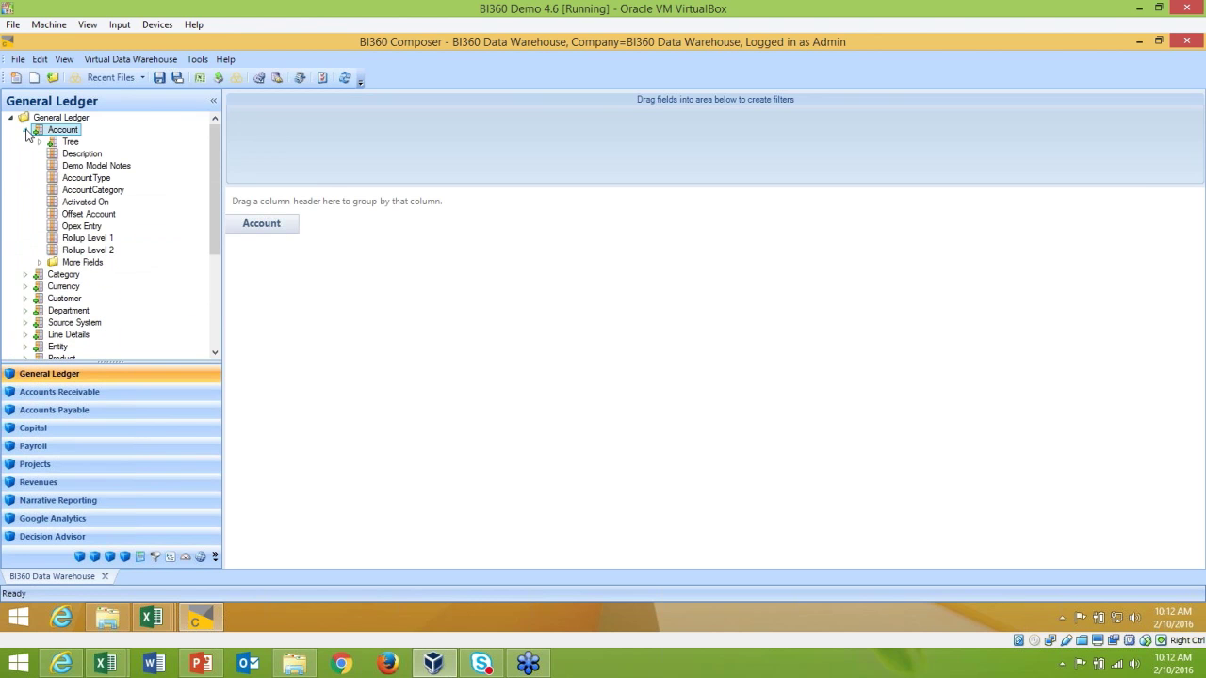
left_click(82, 153)
left_click_drag(82, 153, 337, 232)
scroll(123, 236, "down", 5)
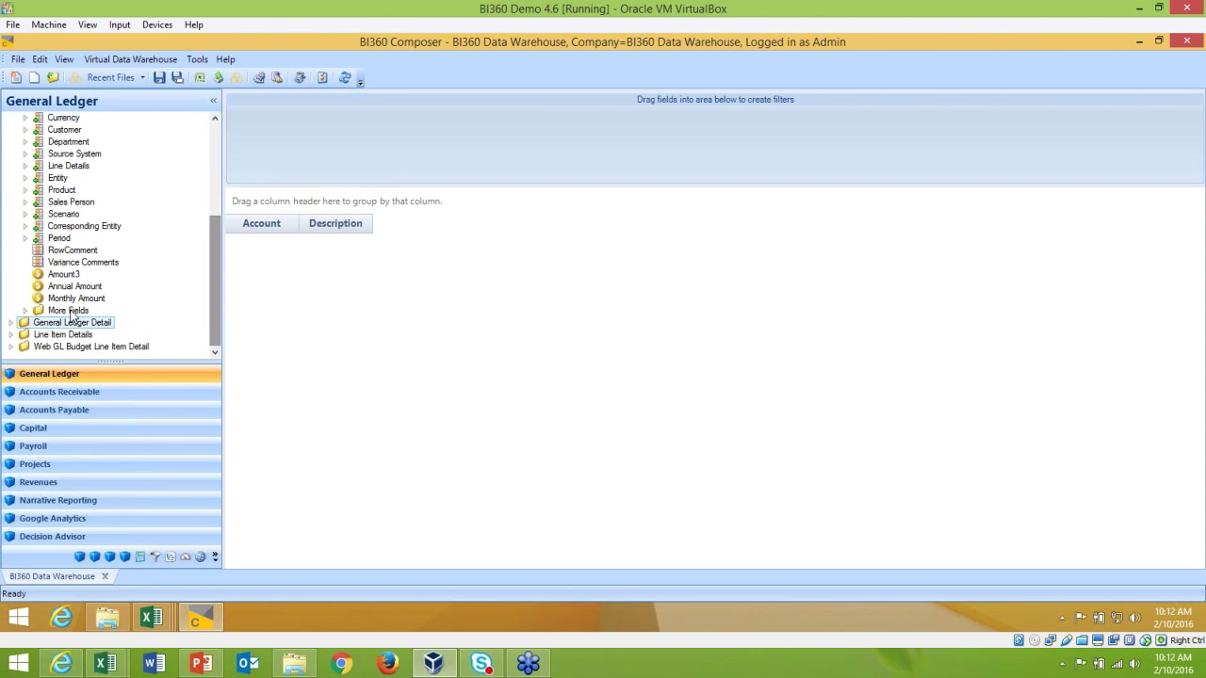
left_click_drag(76, 298, 439, 223)
left_click(345, 78)
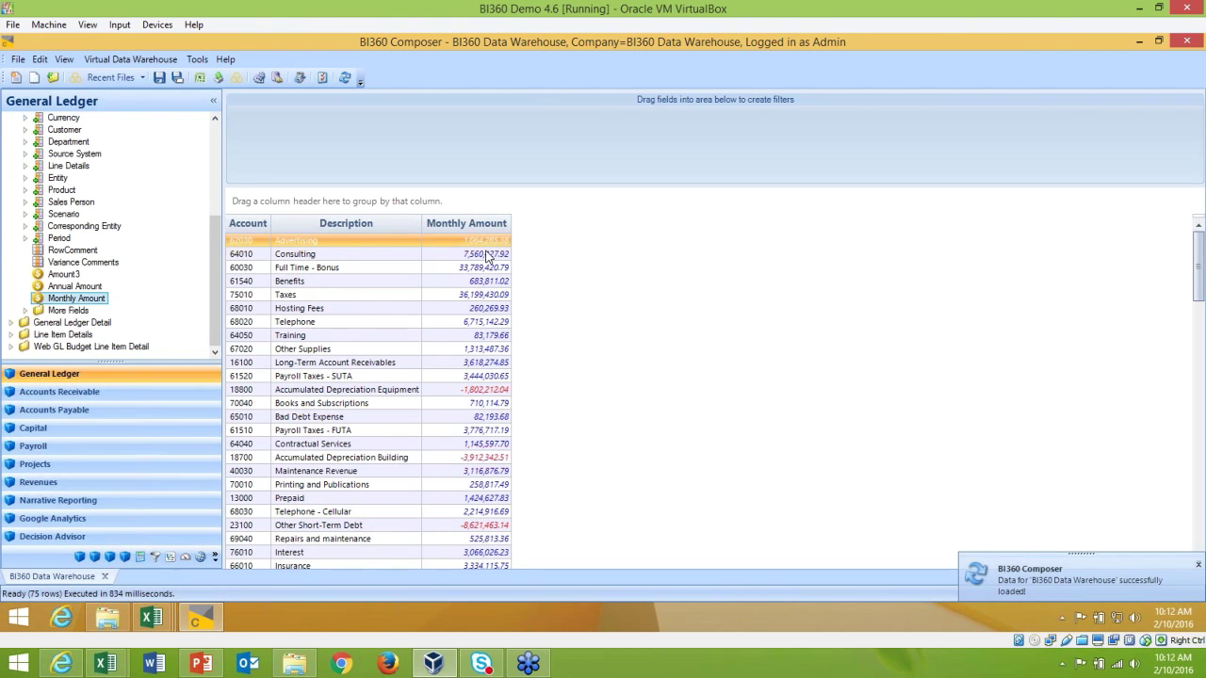
Step: Add a Department column after Monthly Amount and refresh the query data
scroll(169, 294, "up", 5)
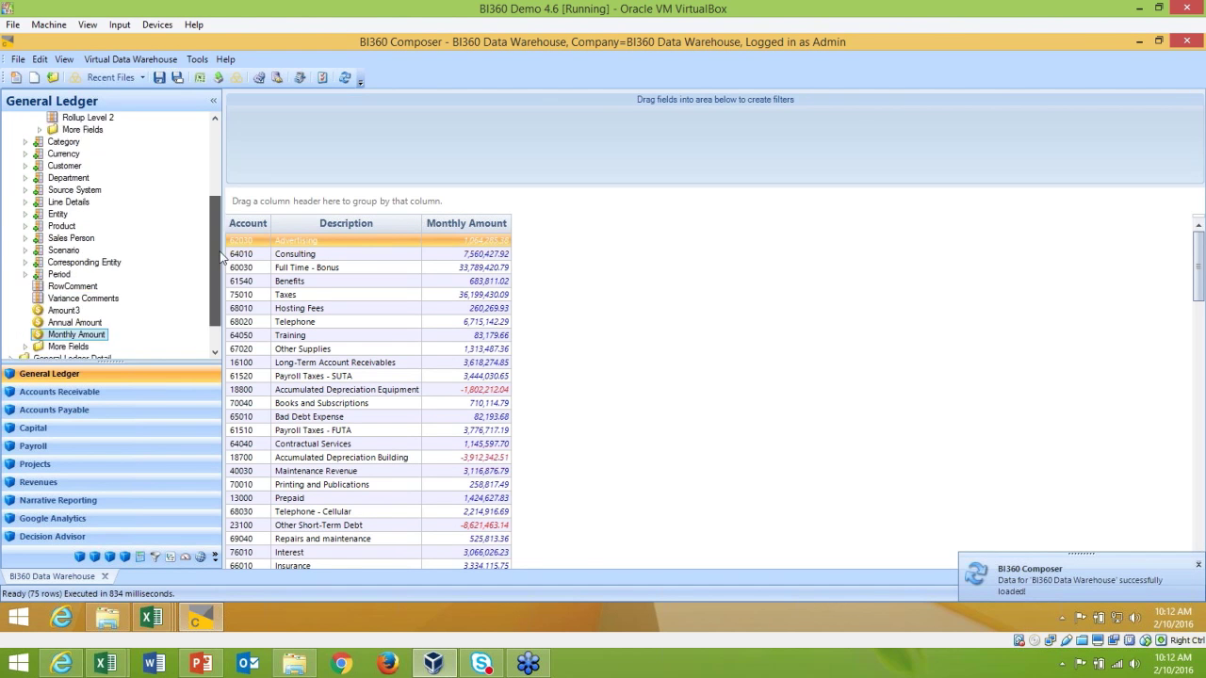
left_click_drag(69, 310, 598, 243)
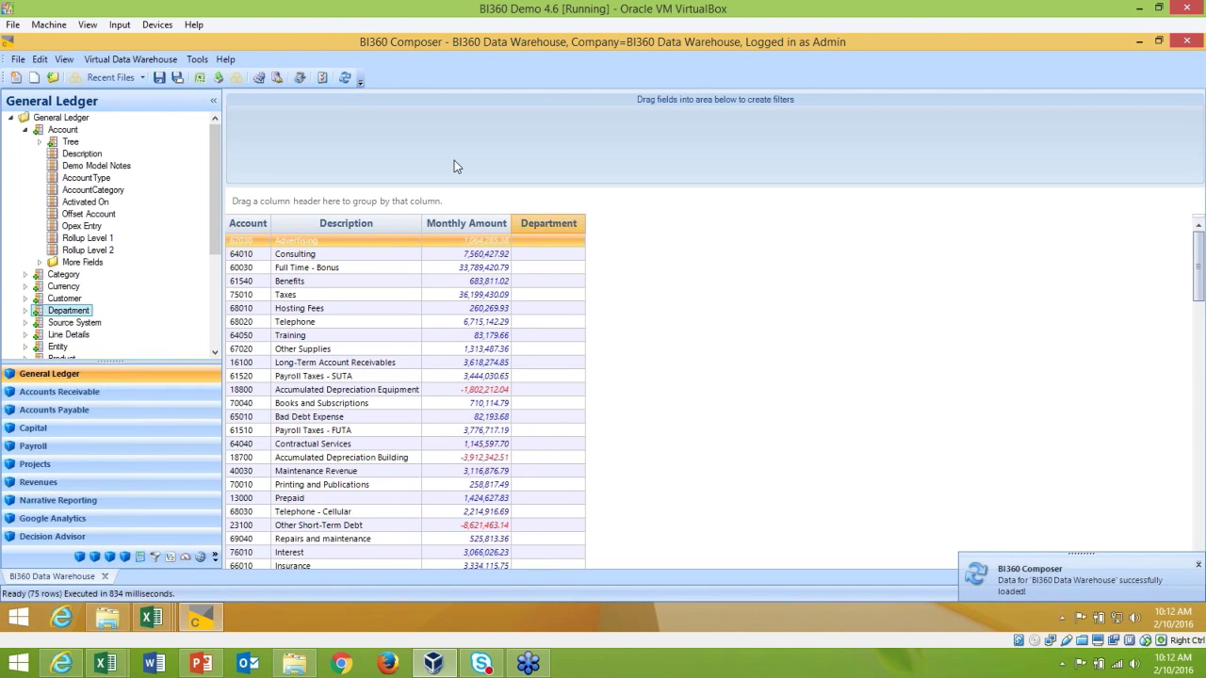
left_click(343, 77)
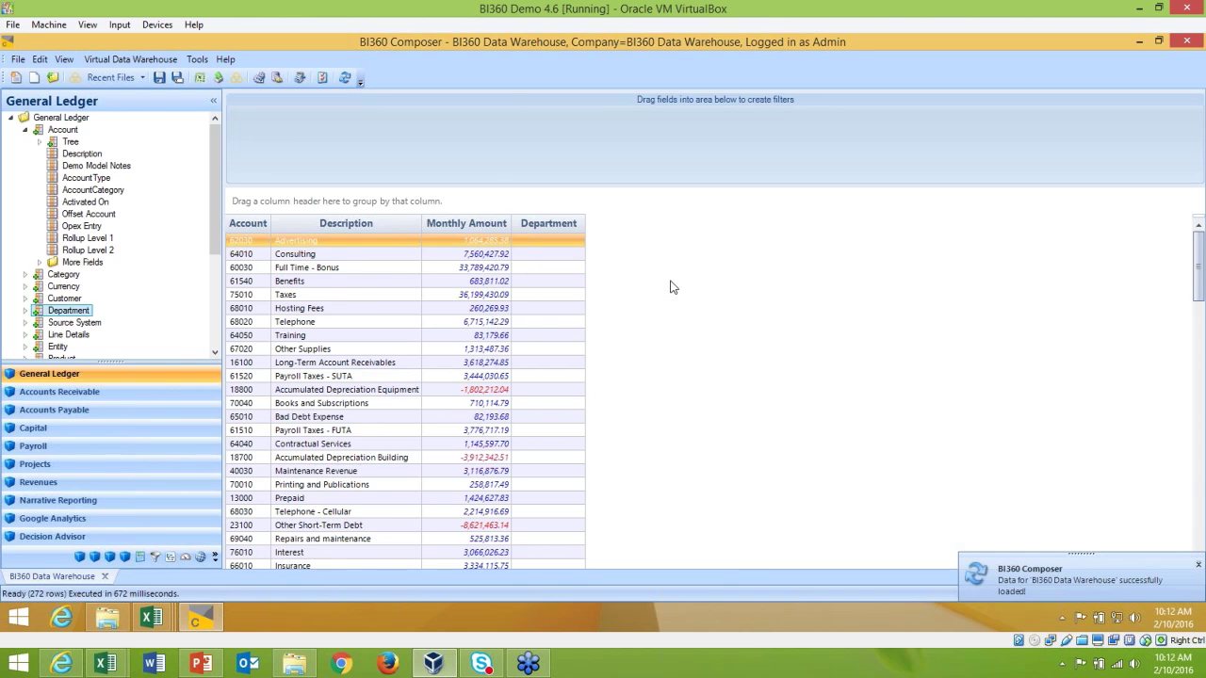
Step: Group the query rows by Department and collapse groups 000, 100 and 200
left_click_drag(550, 226, 344, 200)
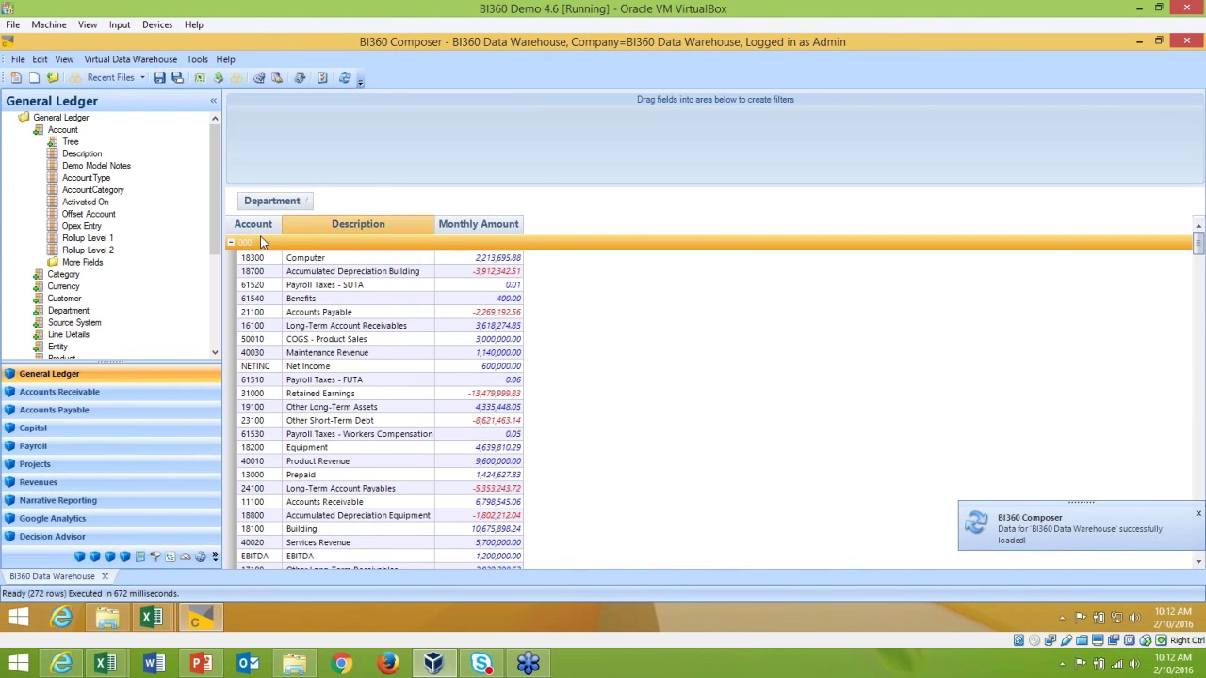
left_click(231, 242)
left_click(232, 258)
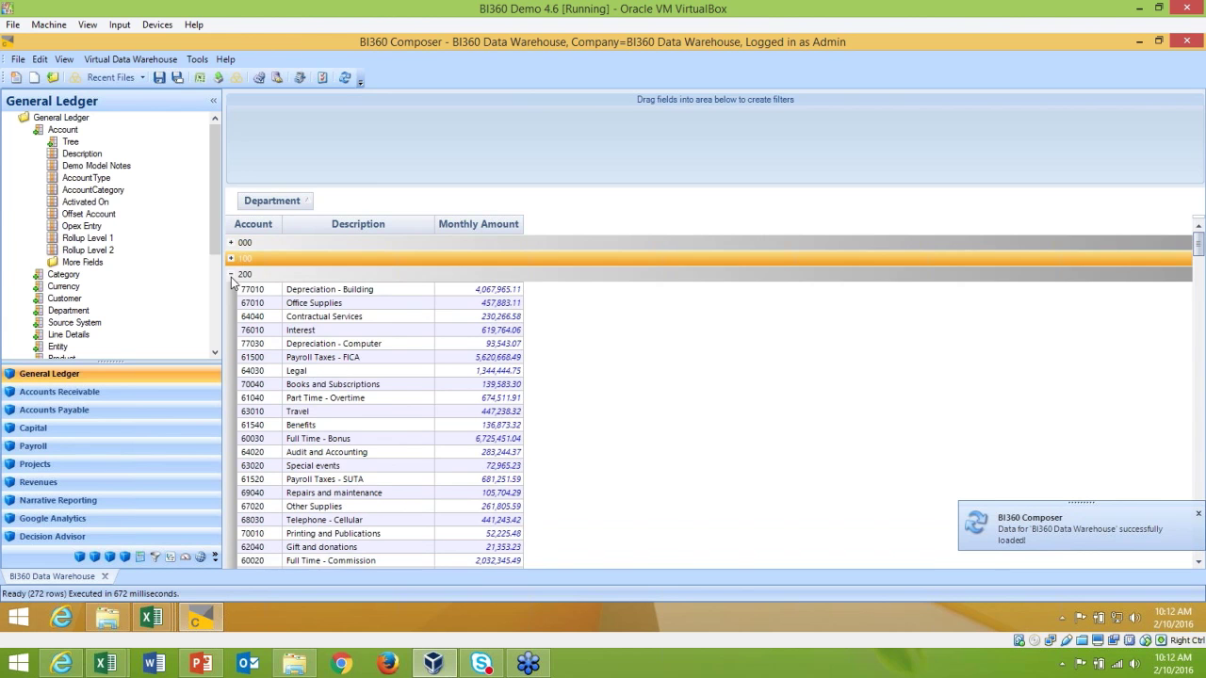
left_click(231, 276)
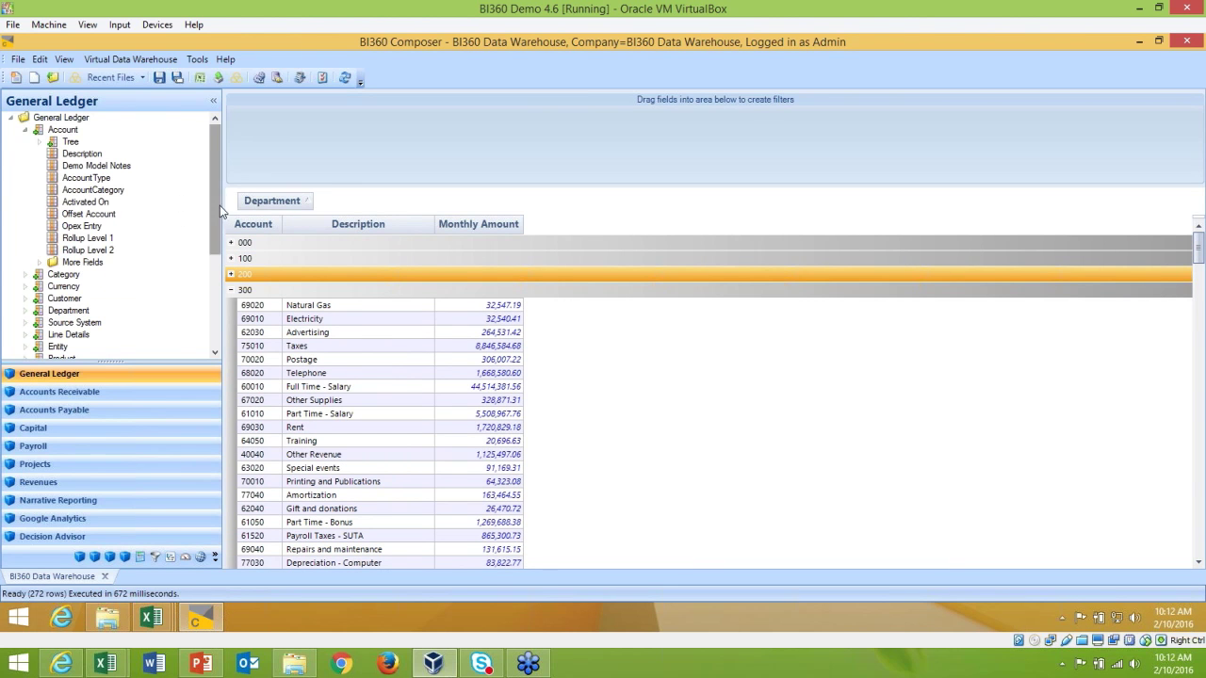
Step: Add a Period filter for the range 201309:201312 and reload the query data
scroll(220, 206, "down", 3)
left_click_drag(59, 297, 391, 141)
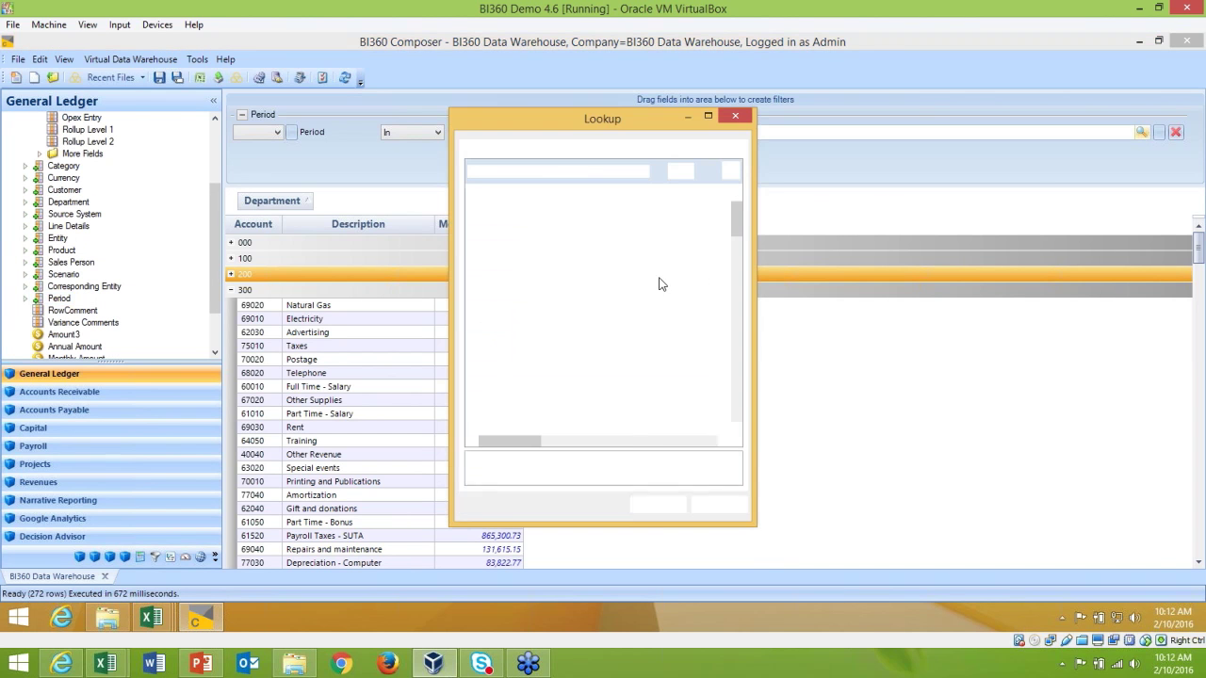
left_click_drag(738, 231, 737, 316)
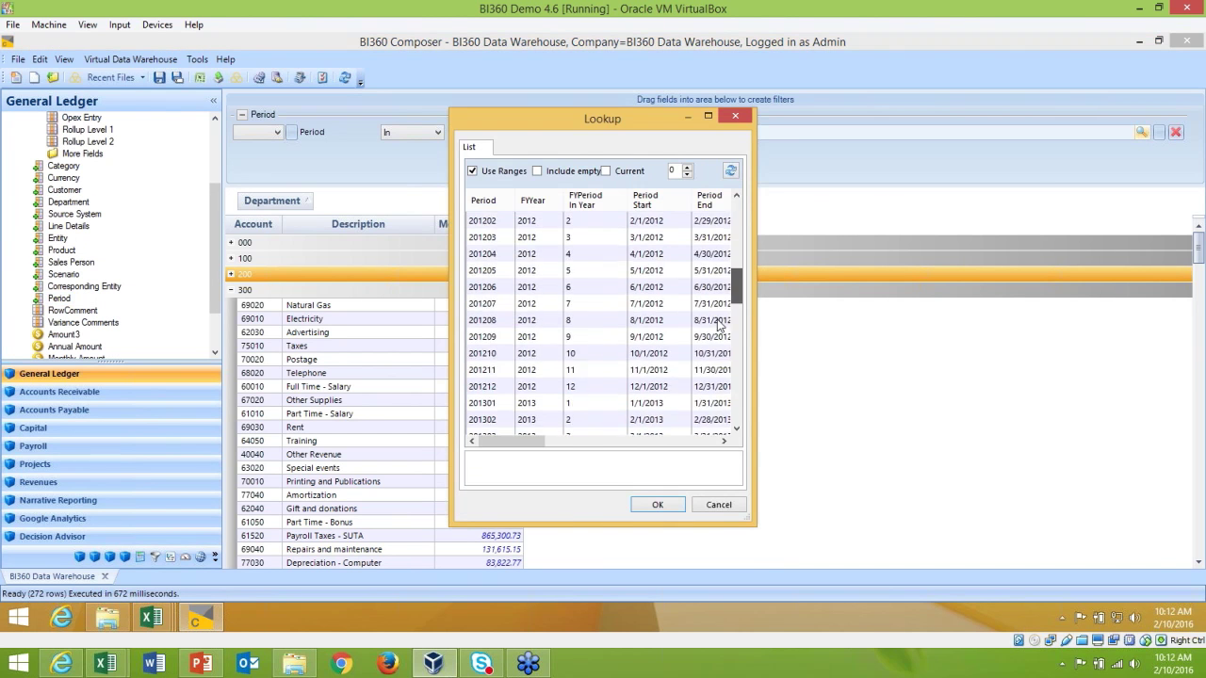
left_click_drag(527, 337, 528, 386)
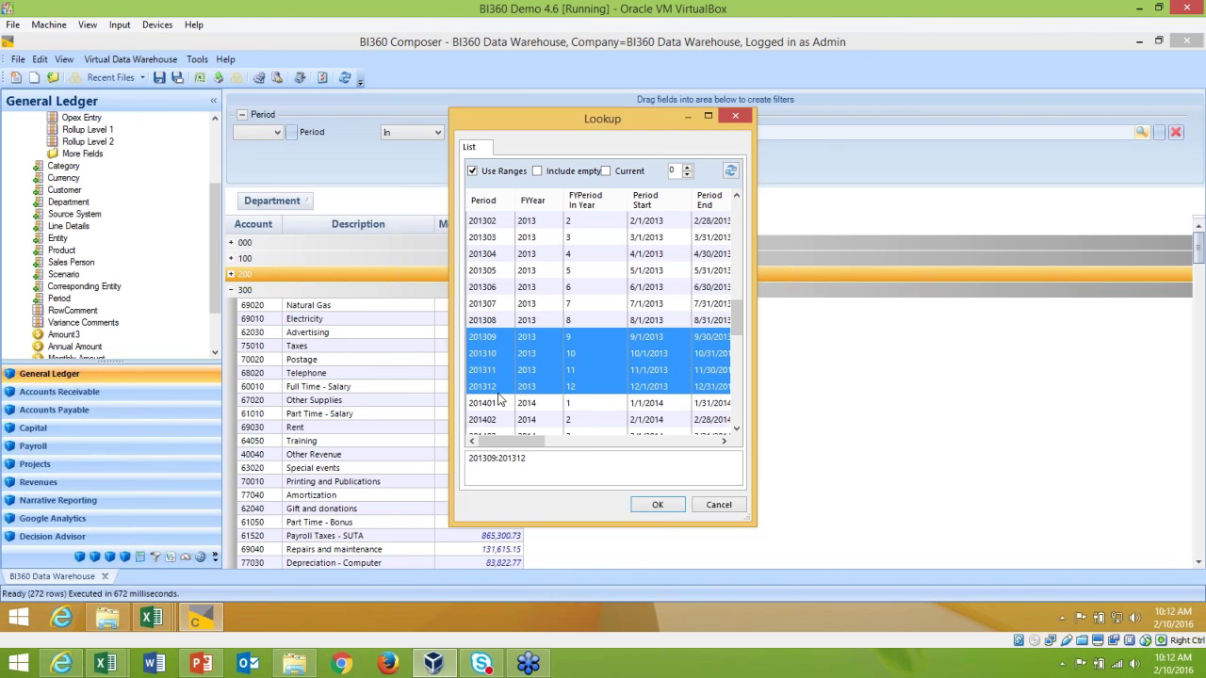
left_click(648, 502)
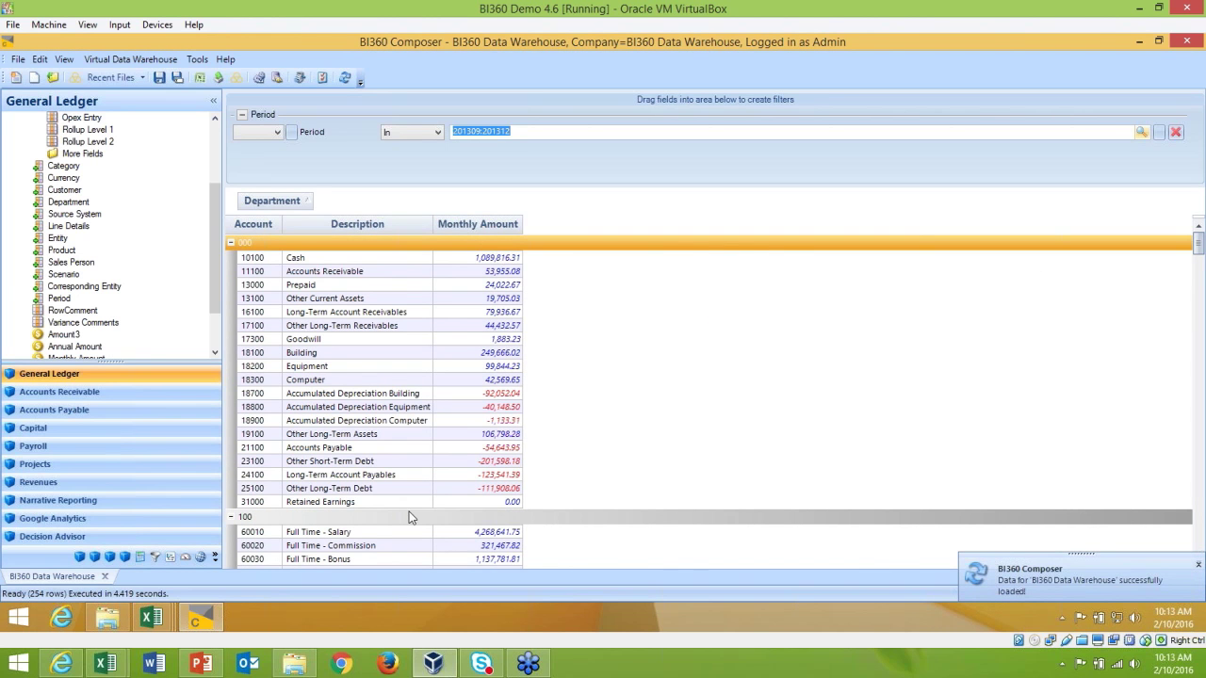
Step: Show row totals for the department groups in the grid
left_click(39, 59)
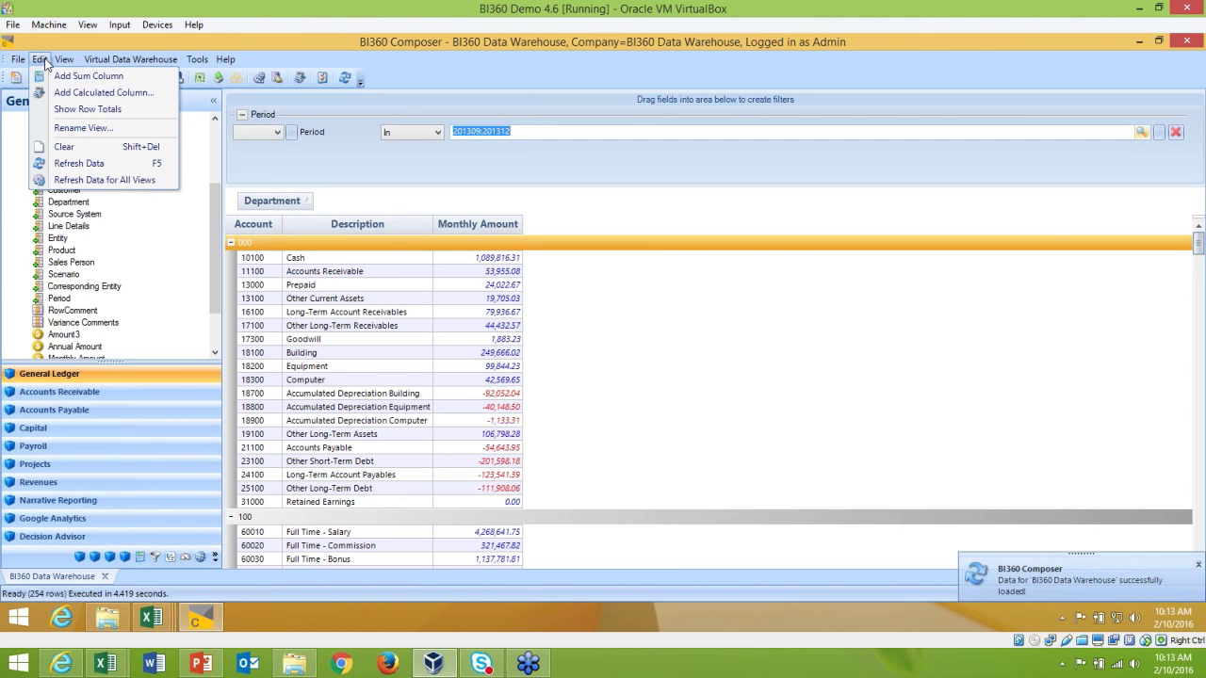
left_click(83, 109)
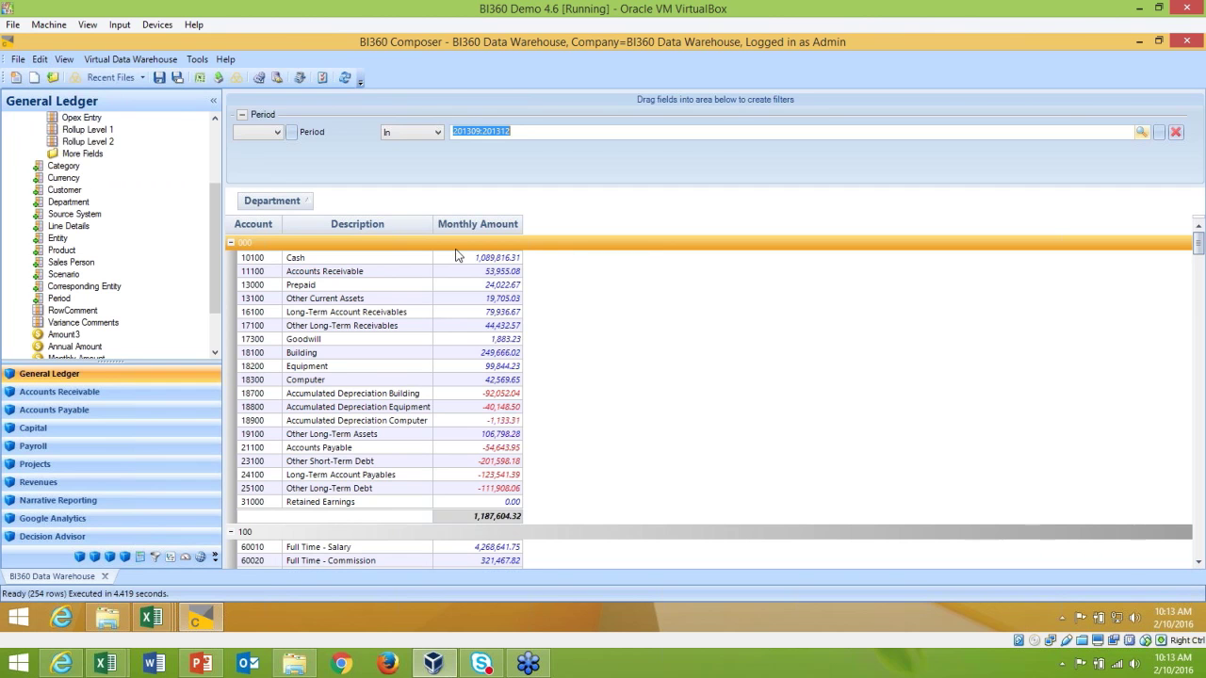
Step: Look at the Formula Builder for a calculated column and leave it without adding a formula
left_click(63, 59)
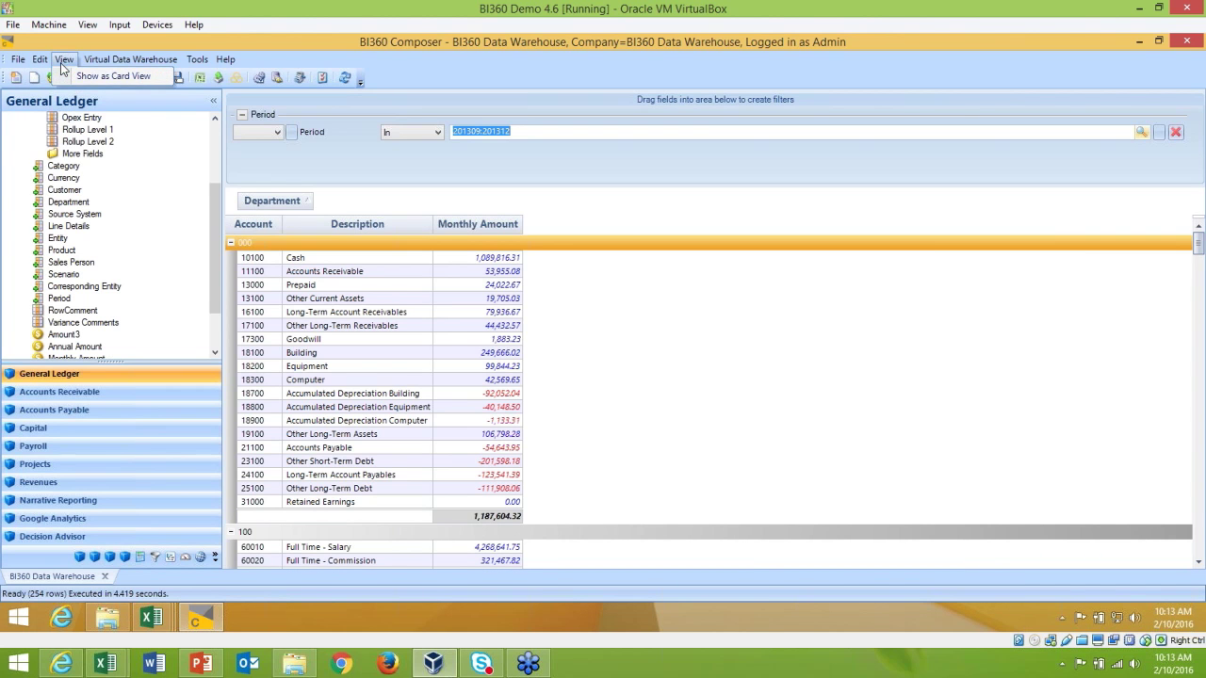
mouse_move(39, 66)
left_click(555, 346)
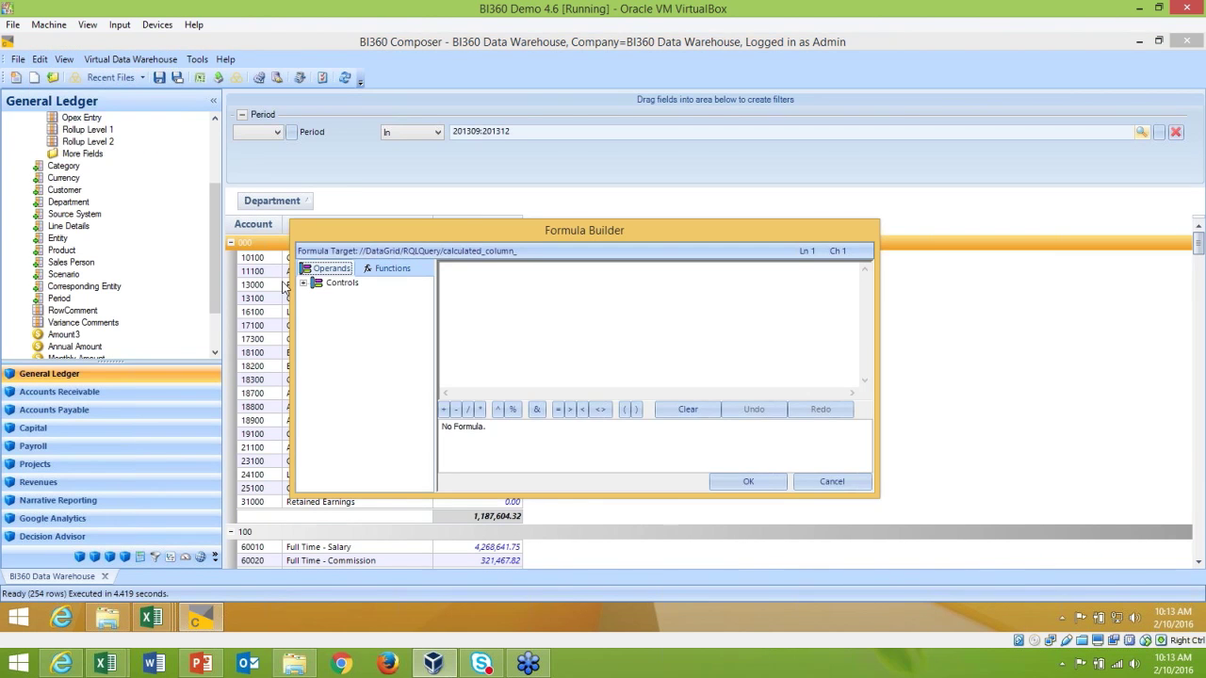
left_click(832, 482)
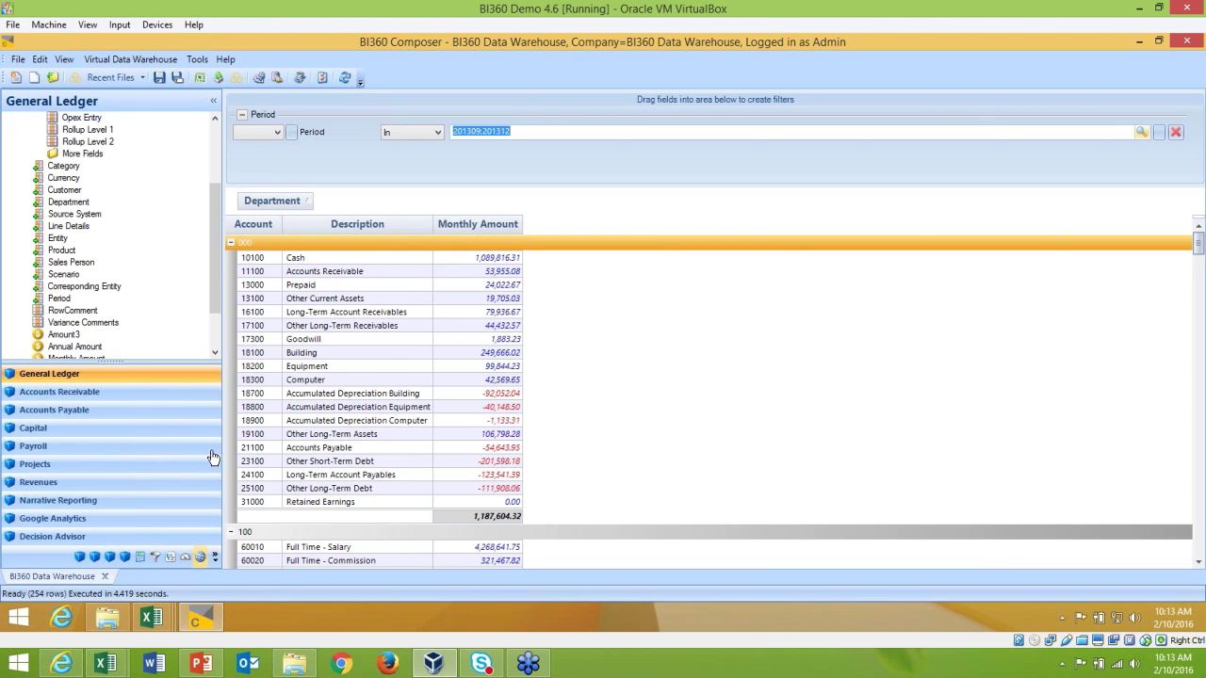
Step: Collapse the Account fields in the General Ledger tree and bring up the query's export options, including Excel
scroll(211, 309, "up", 5)
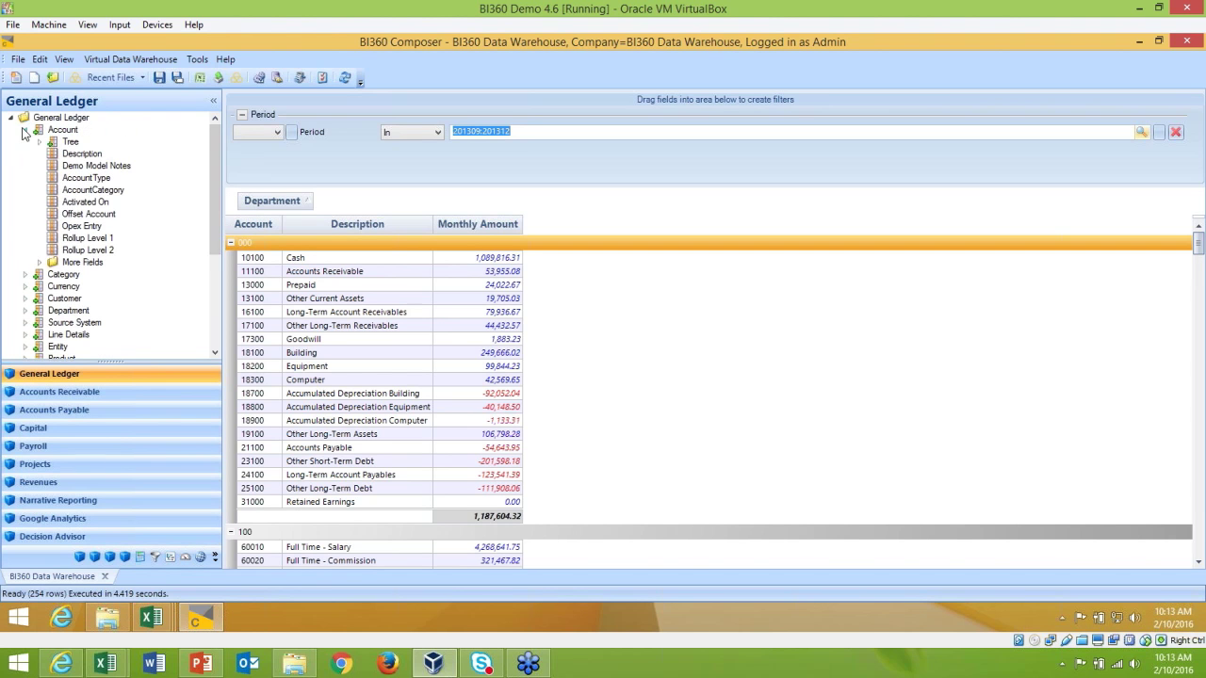
left_click(192, 272)
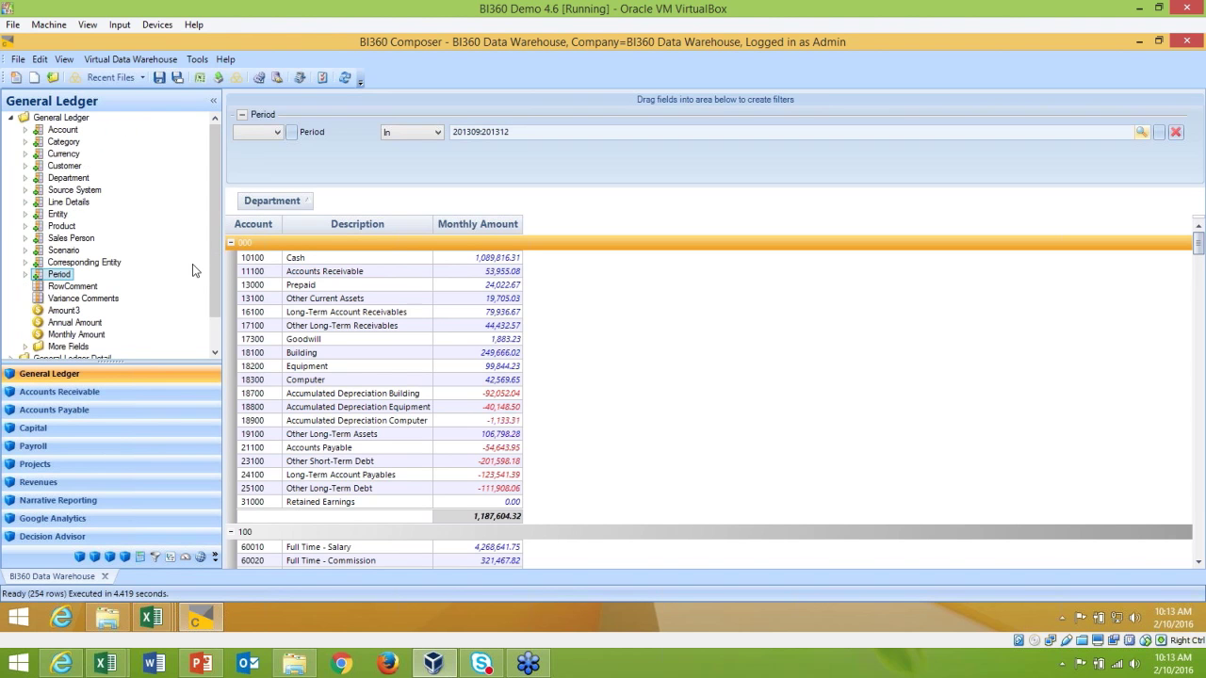
left_click(18, 59)
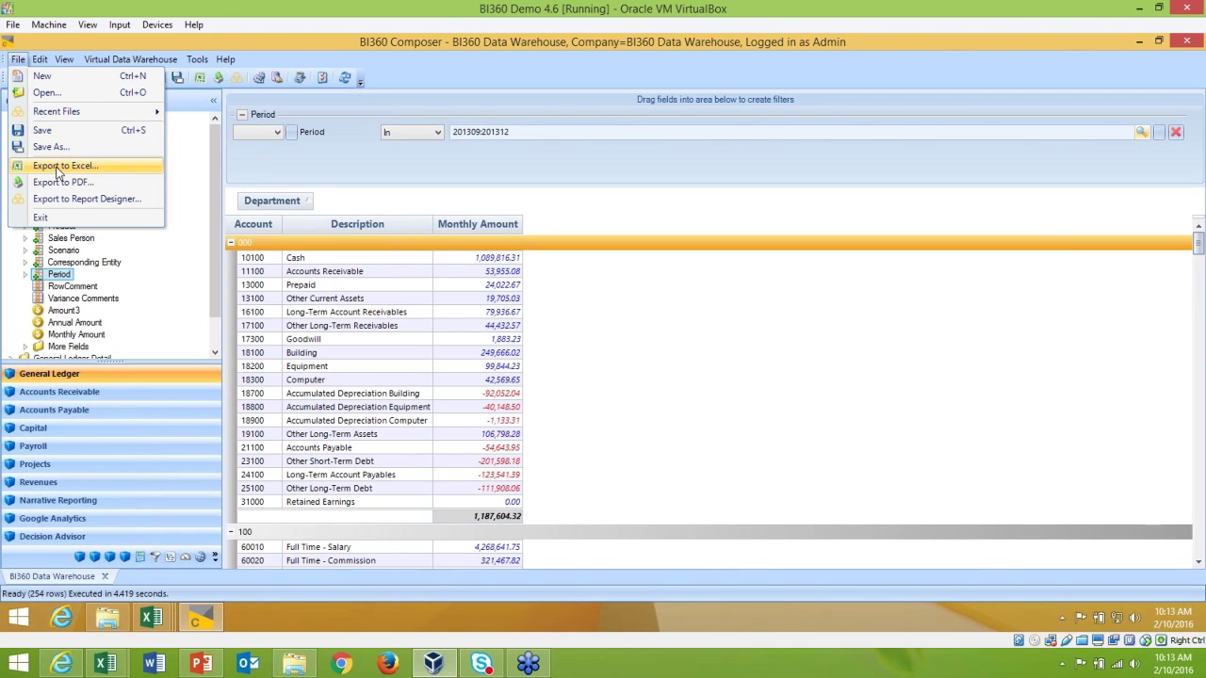